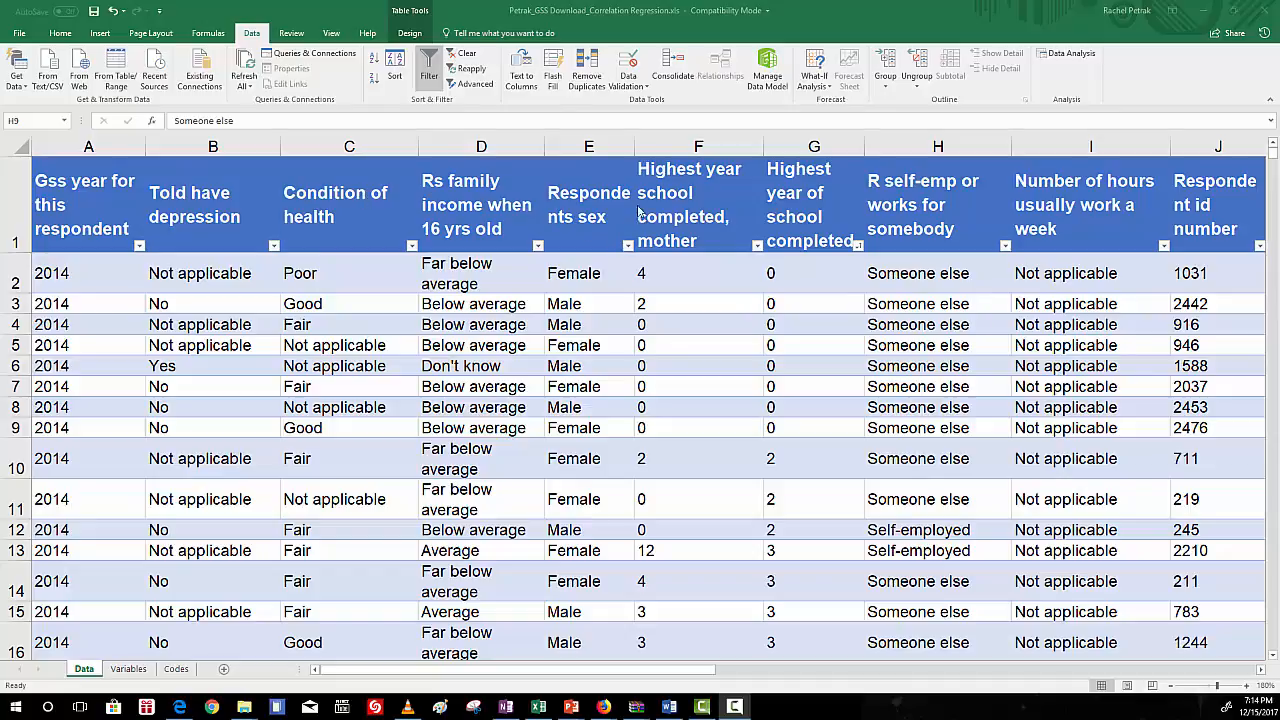
Examine the filter value lists of the mother's highest school year column and the respondent's highest year of school column
left_click(698, 148)
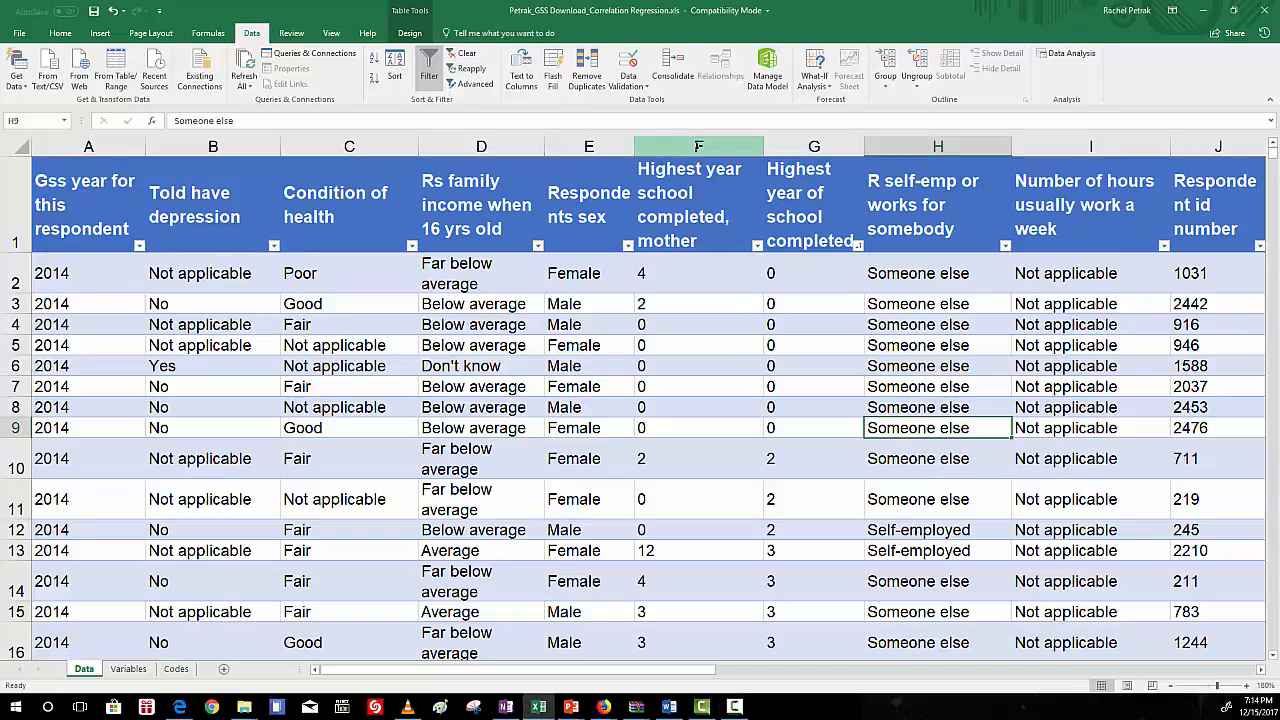
left_click(814, 147)
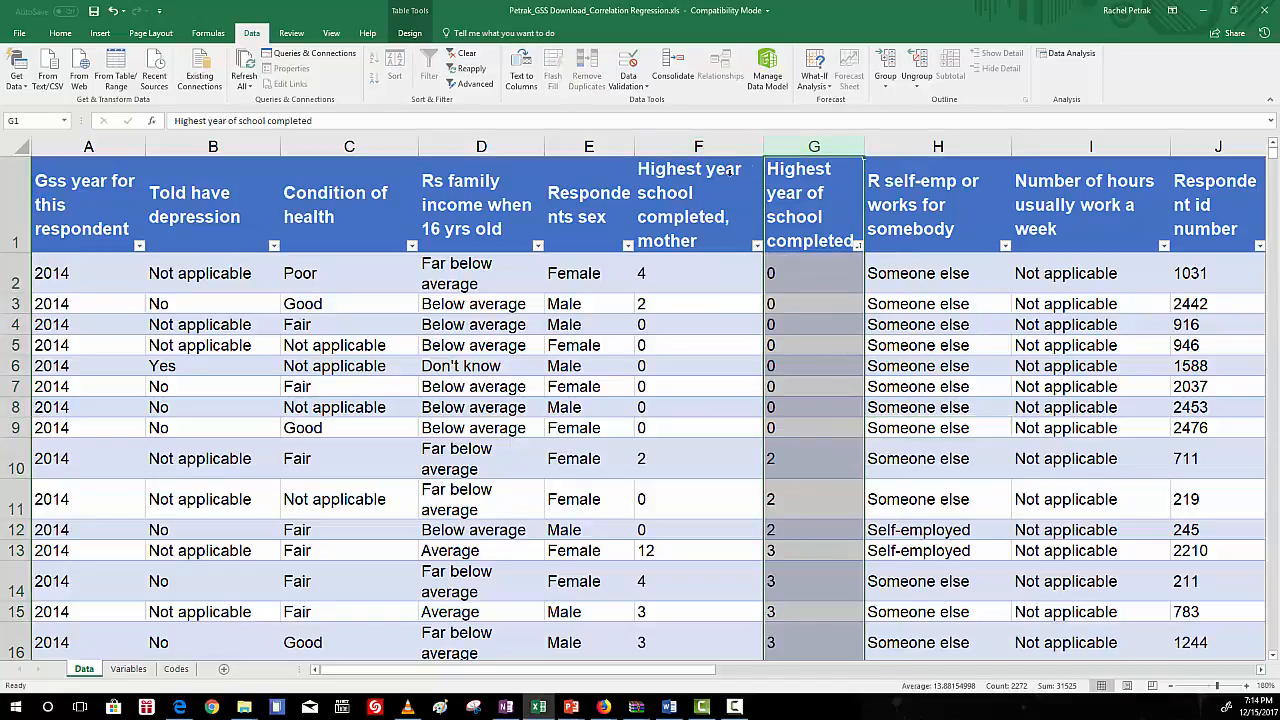
left_click(683, 171)
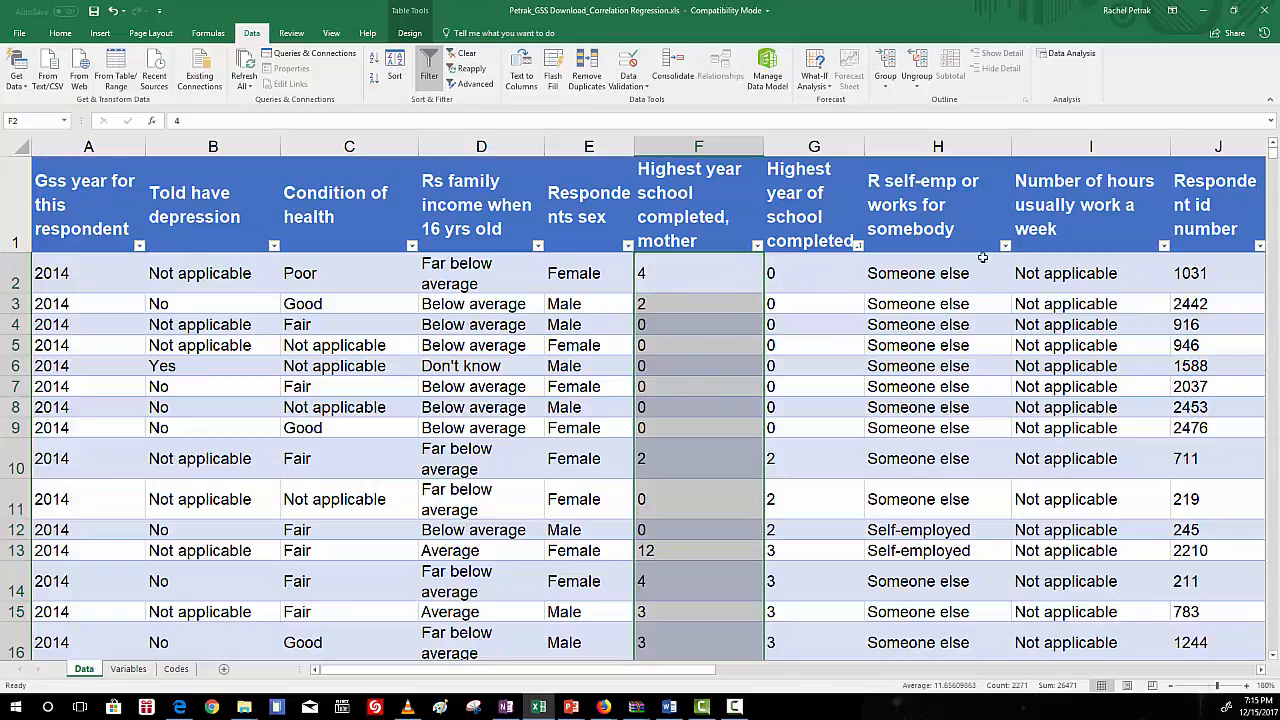
left_click(757, 245)
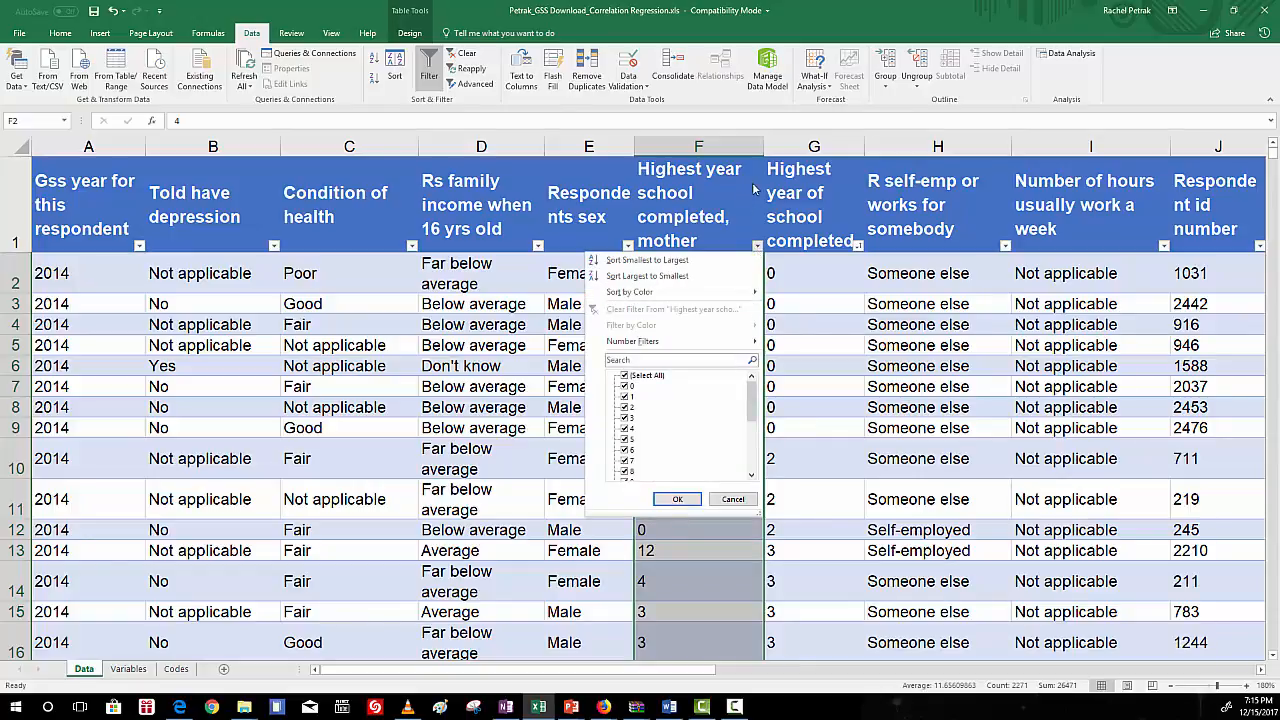
left_click(757, 245)
left_click(757, 245)
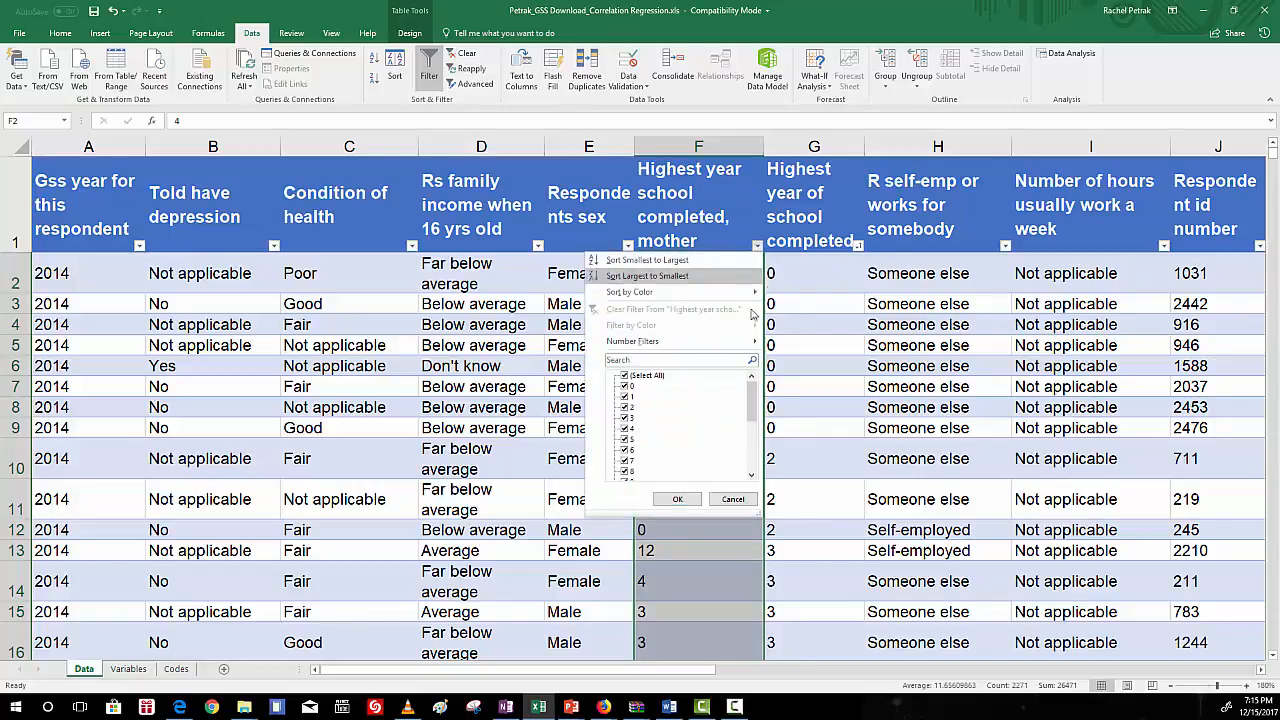
left_click_drag(753, 395, 755, 457)
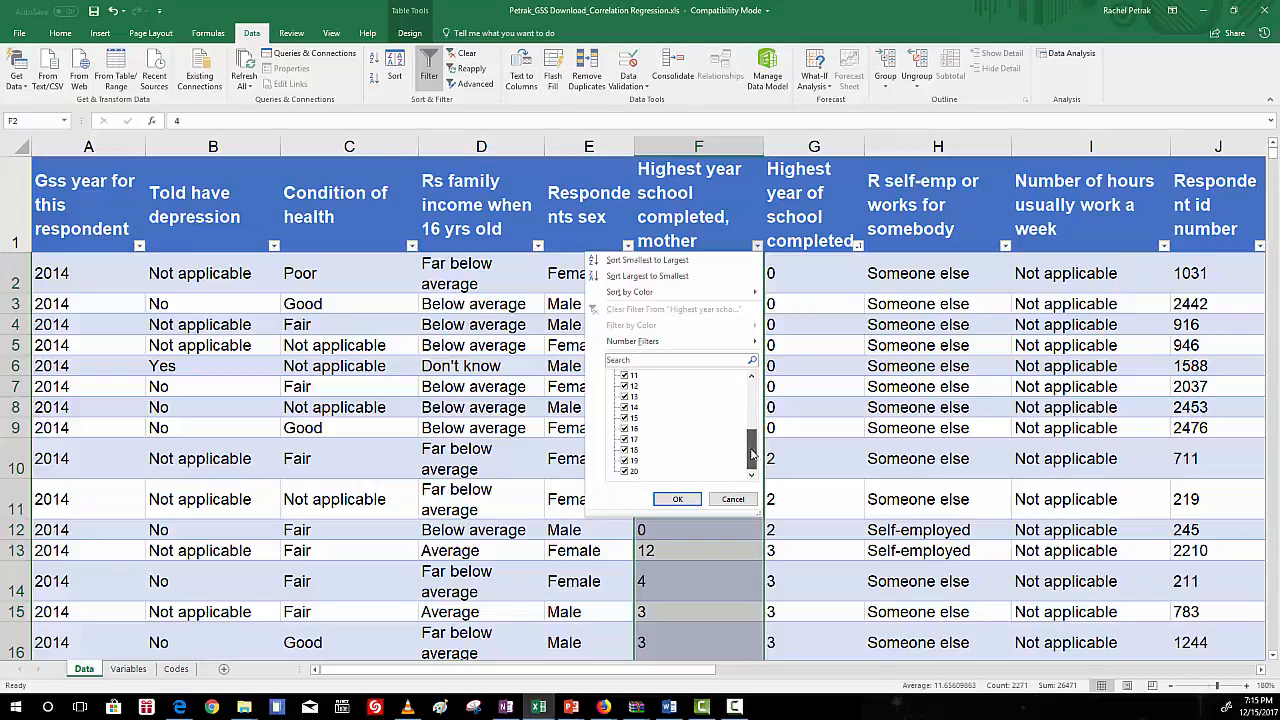
left_click_drag(752, 455, 752, 378)
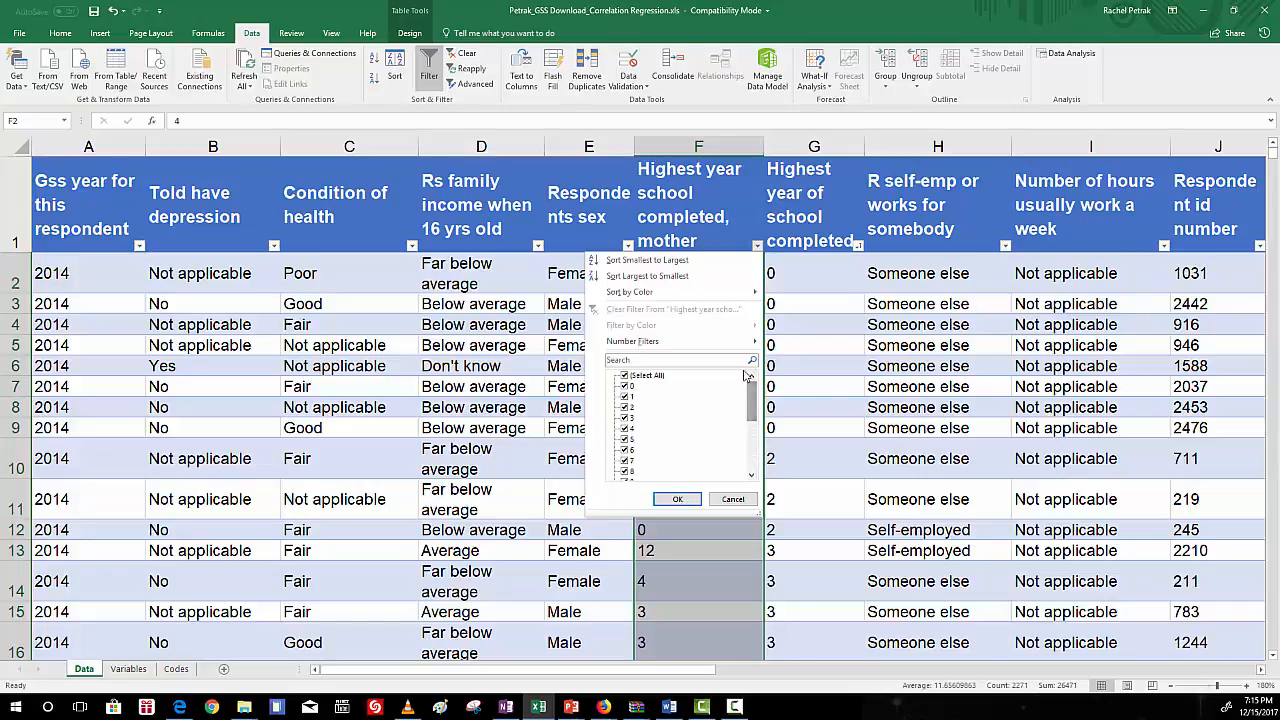
left_click(680, 499)
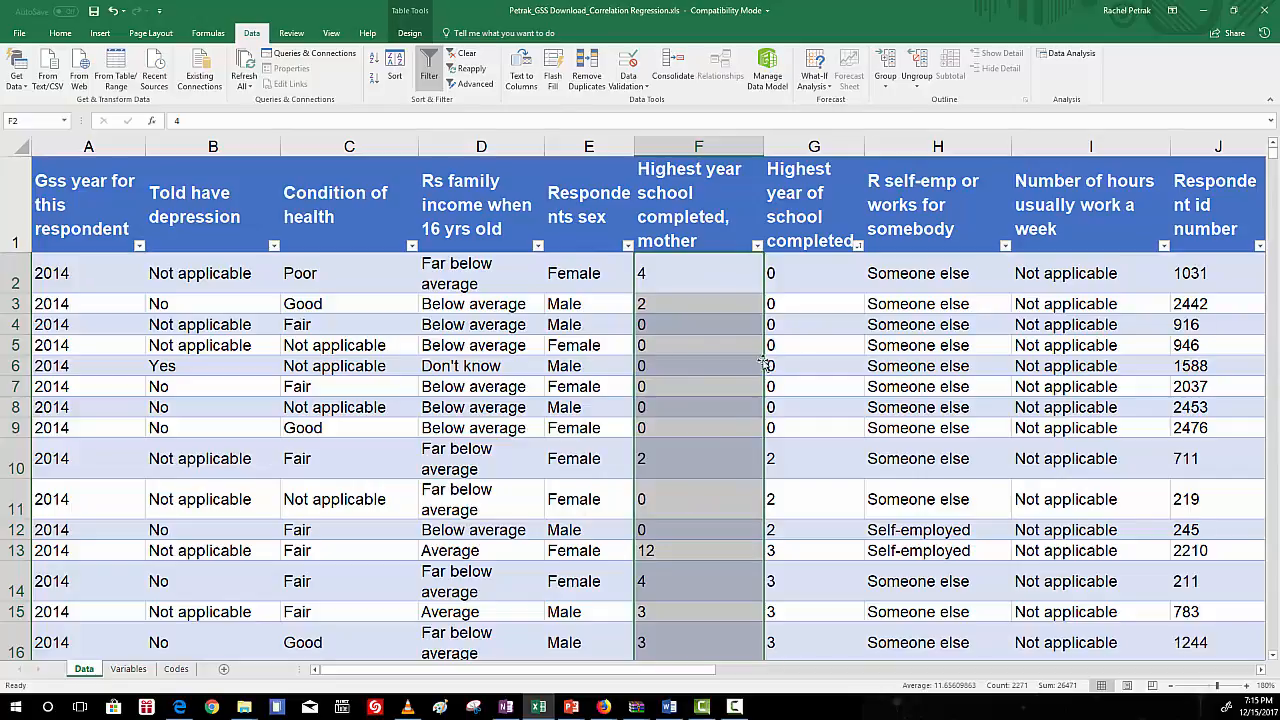
left_click(857, 245)
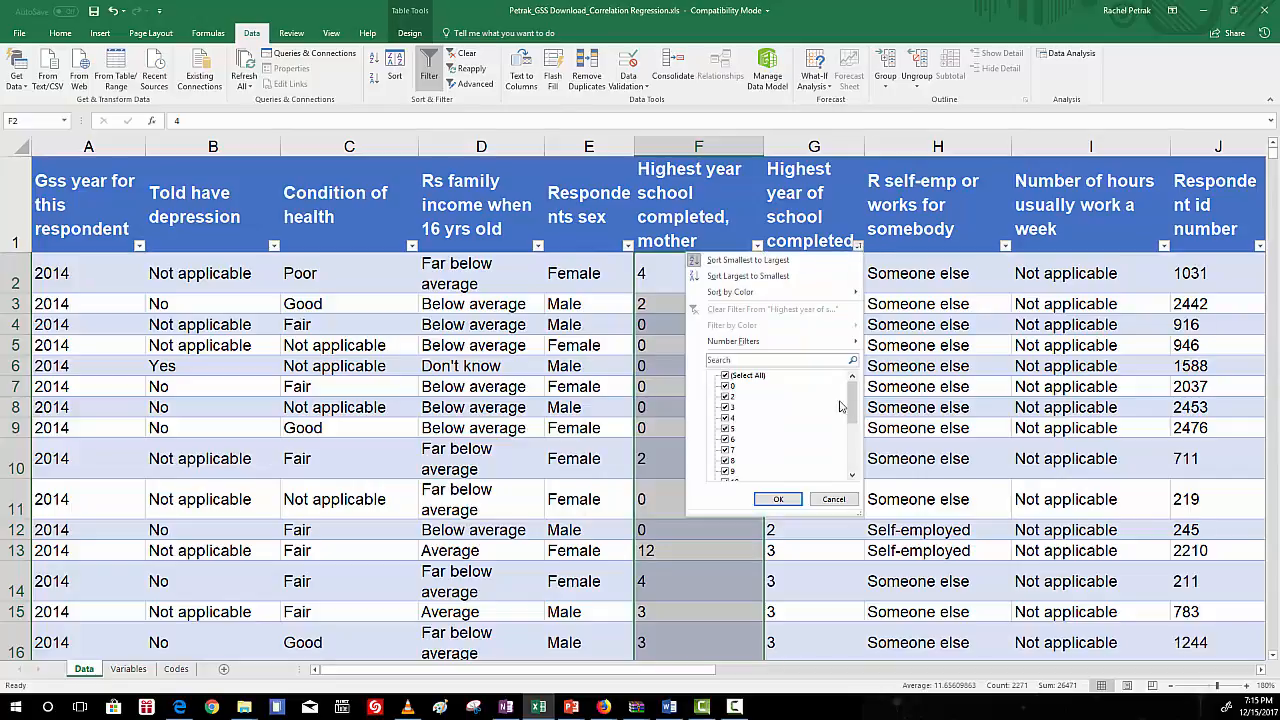
mouse_move(854, 408)
left_mouse_down()
mouse_move(854, 458)
mouse_move(854, 403)
left_mouse_up()
left_click(779, 499)
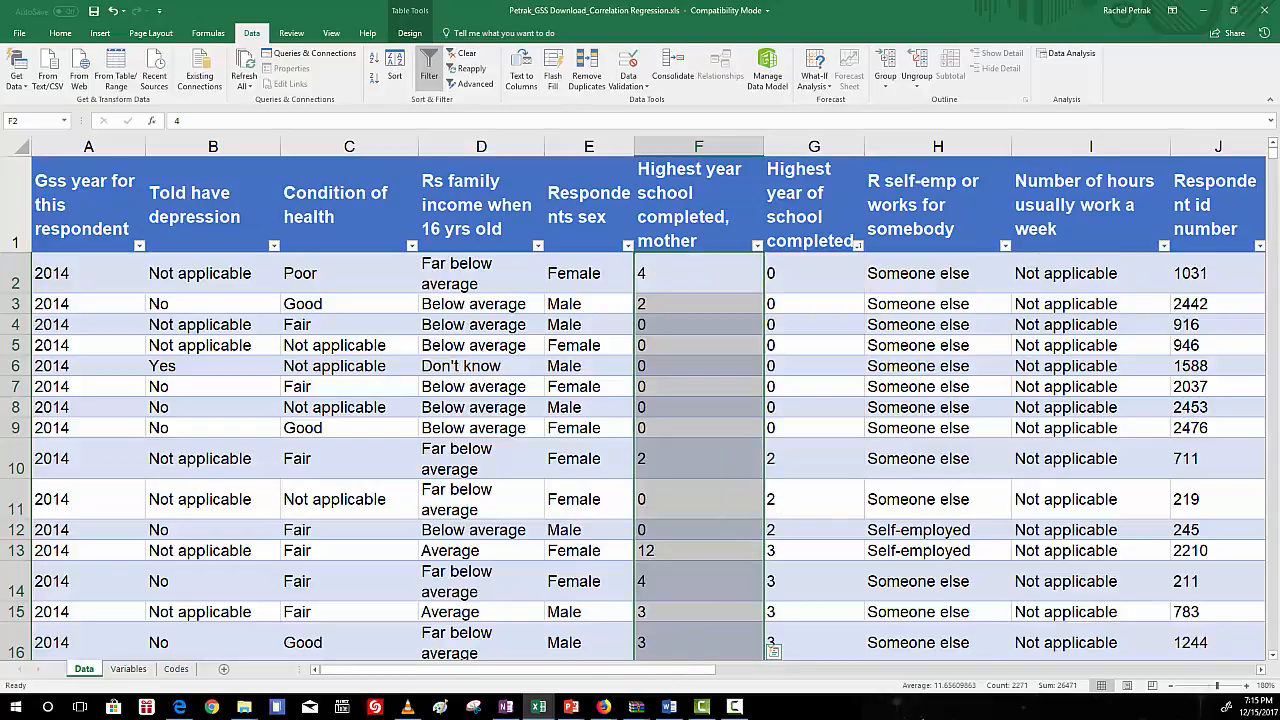
Start the Descriptive Statistics tool from the data analysis tools
left_click(1170, 685)
left_click(1170, 685)
left_click(1170, 685)
left_click(1170, 685)
left_click(1170, 685)
left_click(1170, 685)
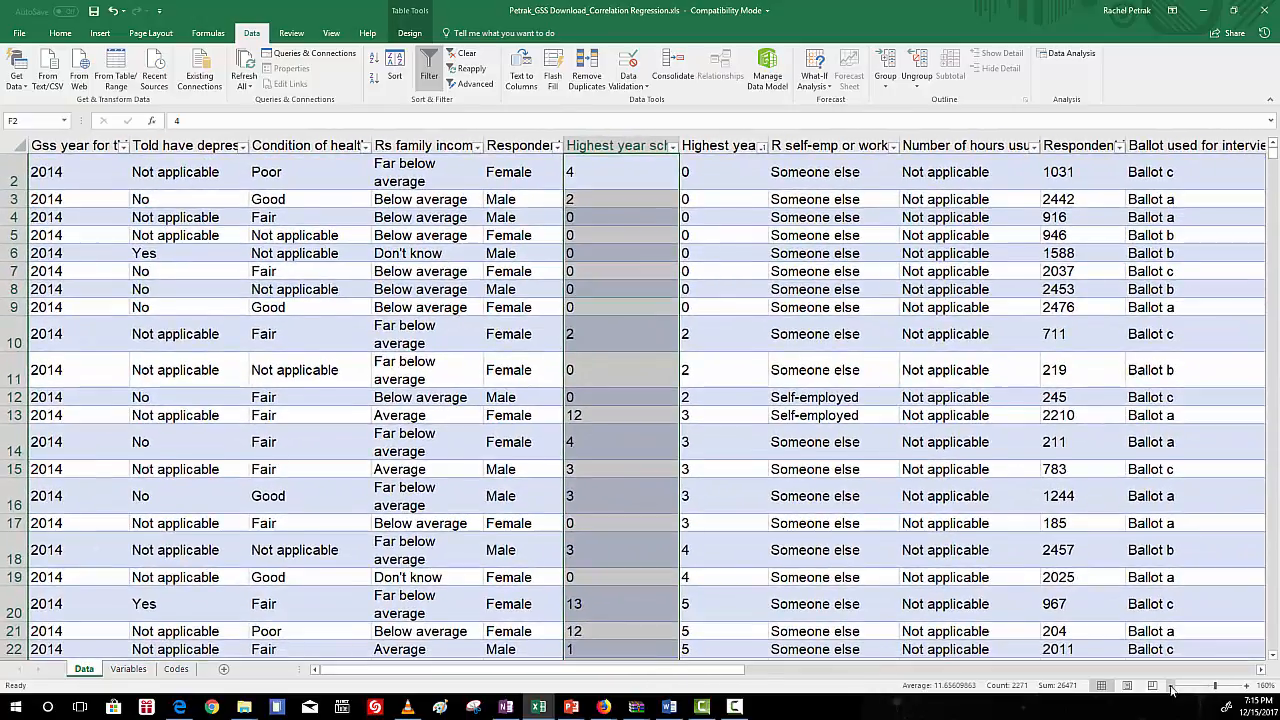
left_click(1170, 685)
left_click(1170, 685)
left_click(1170, 685)
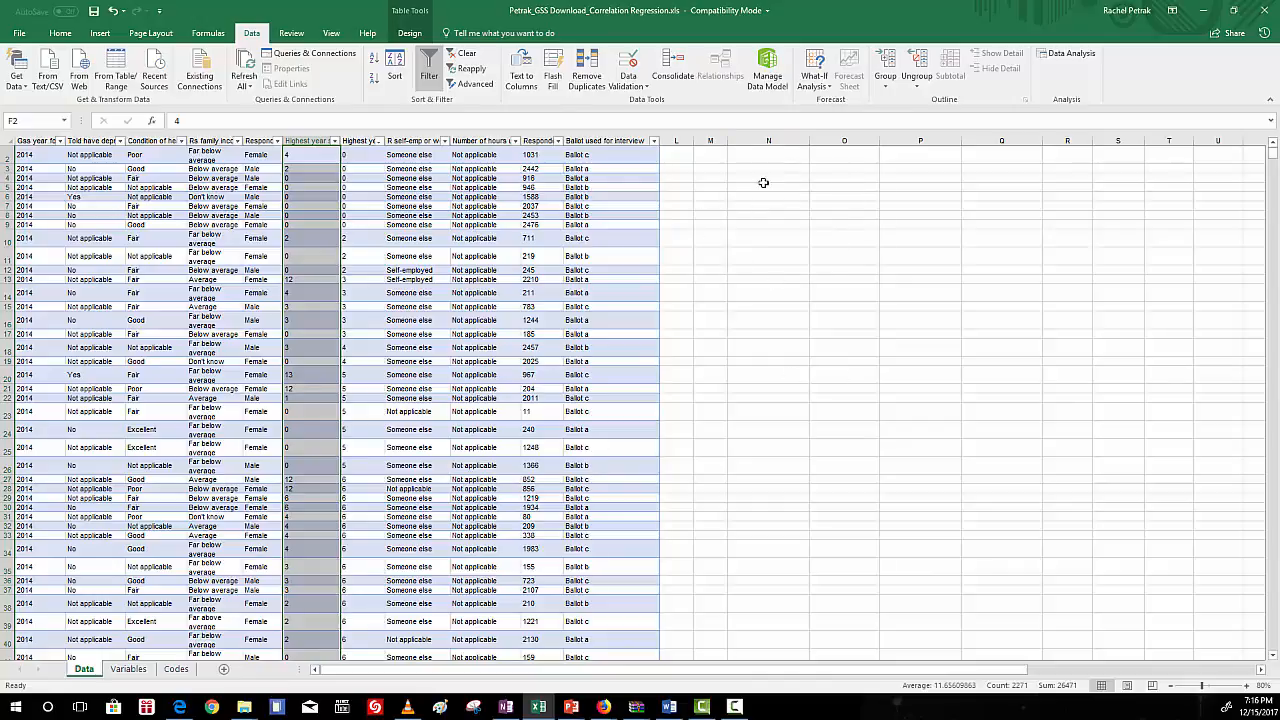
left_click(713, 170)
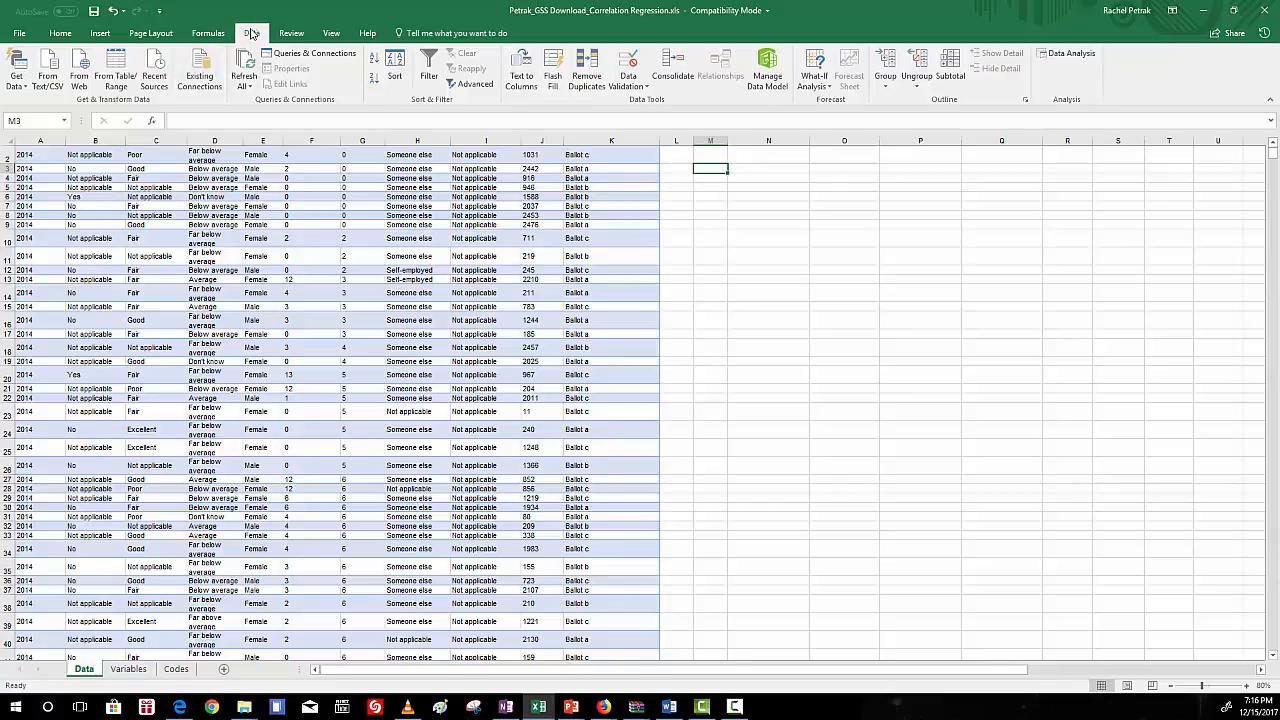
left_click(1047, 57)
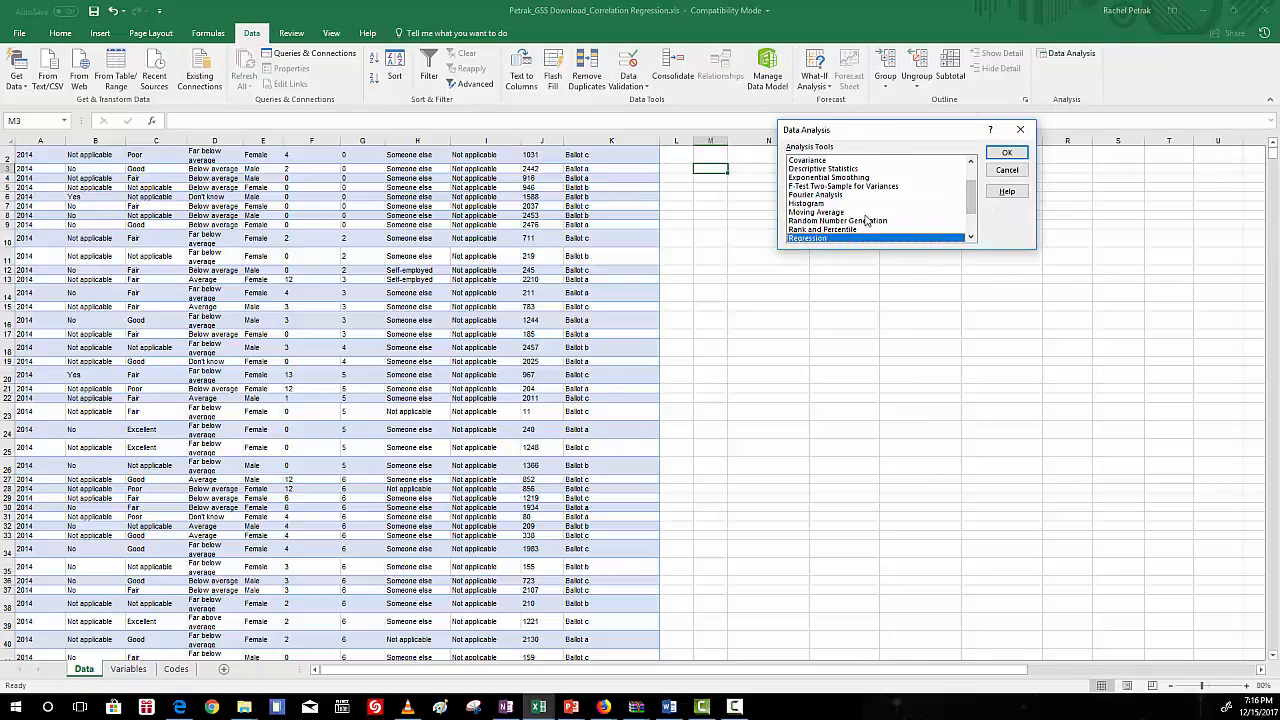
left_click(834, 169)
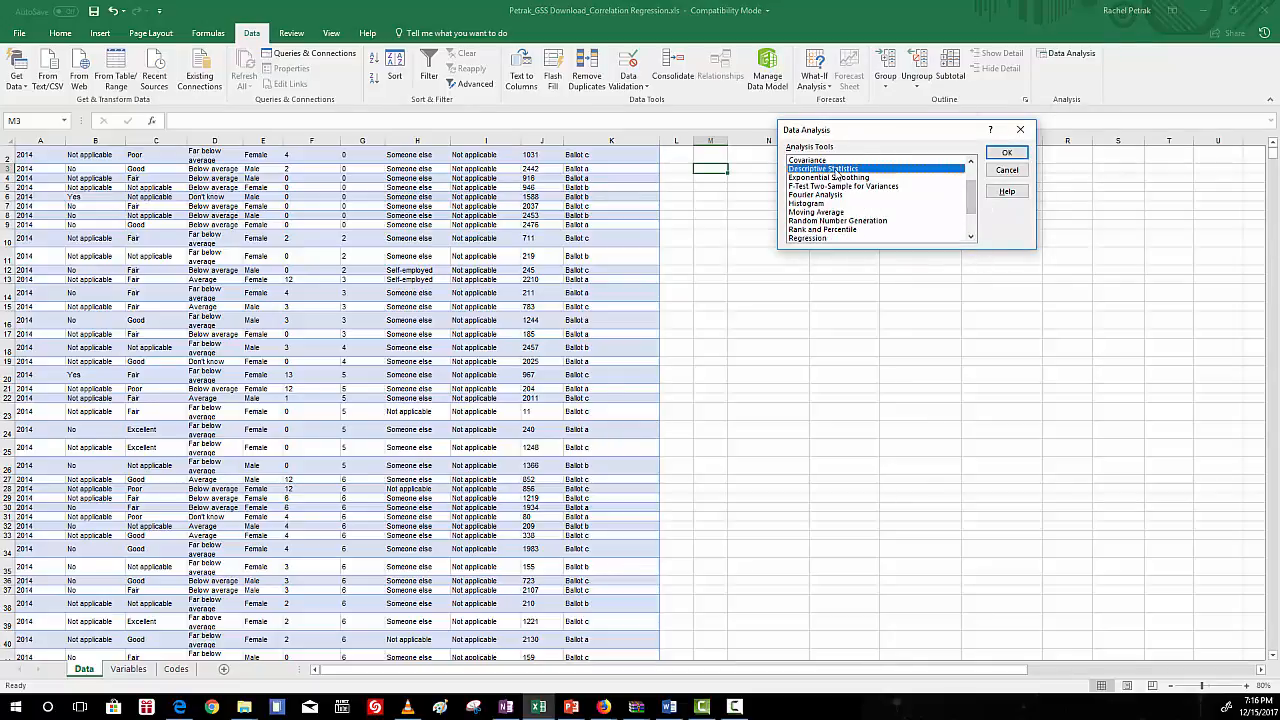
left_click(1008, 153)
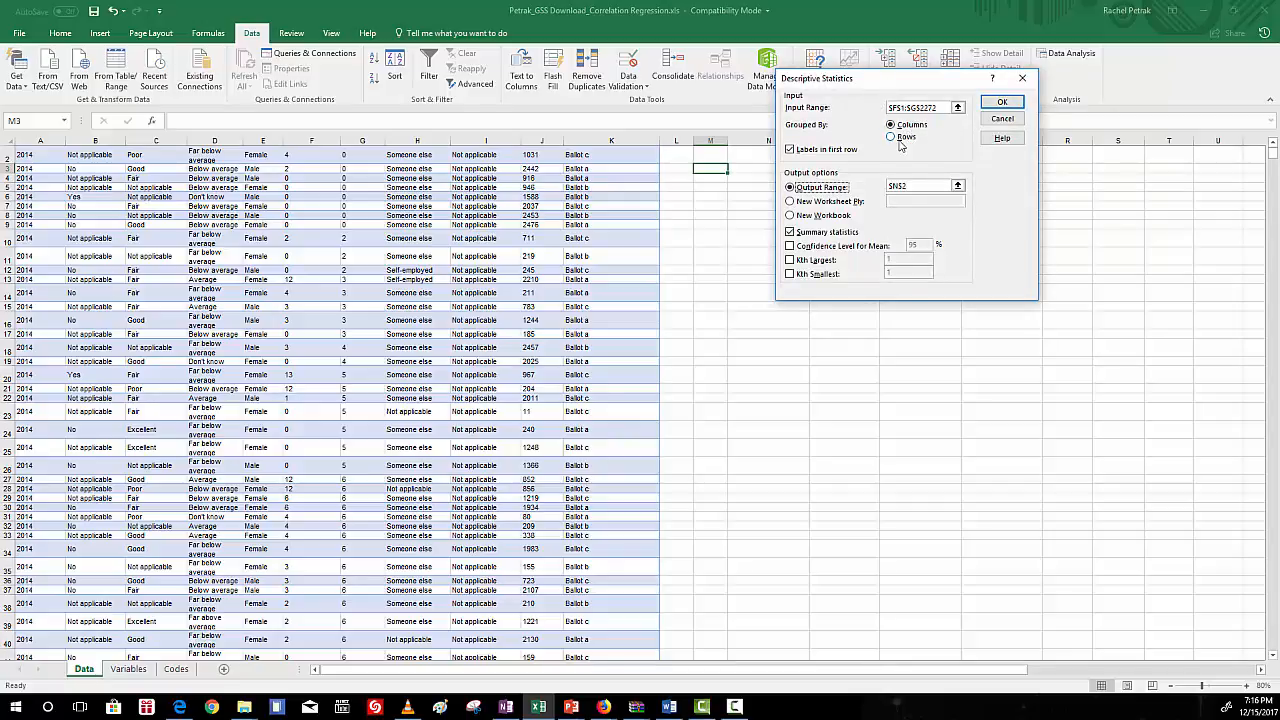
Set the input range to both highest-school-year columns including their headers, $F$1:$G$2272
left_click(957, 108)
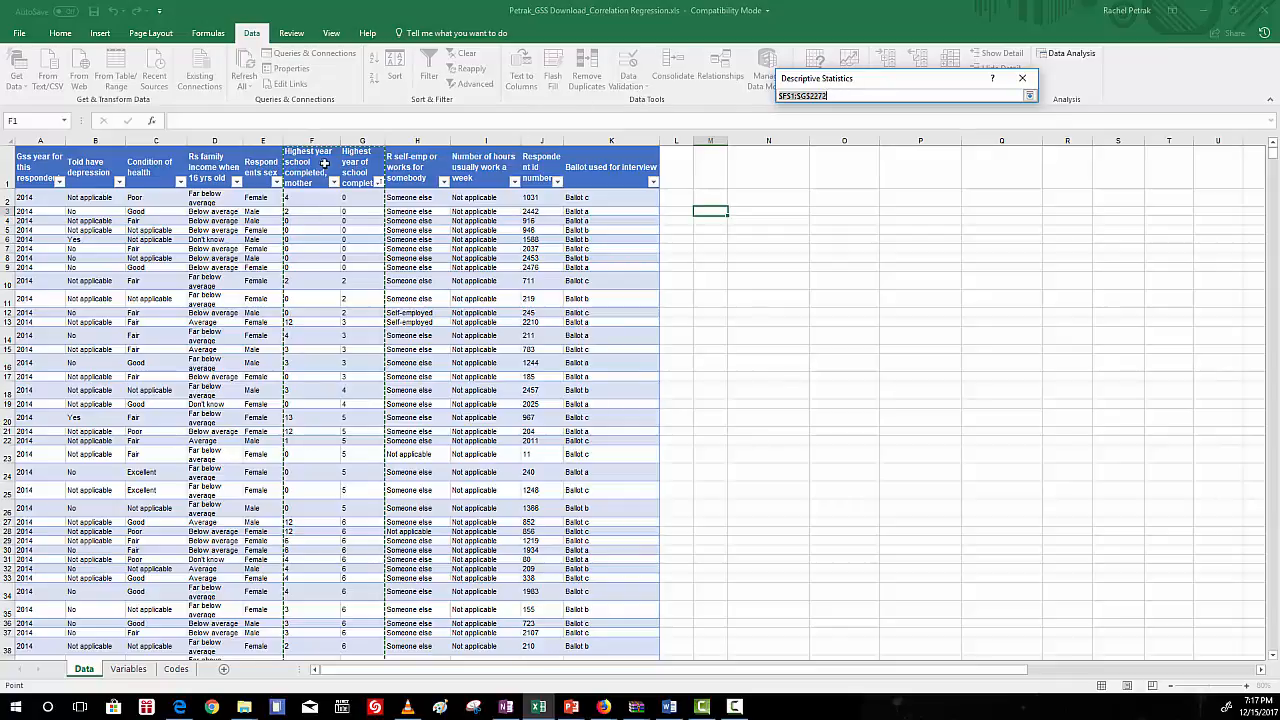
left_click_drag(325, 163, 333, 513)
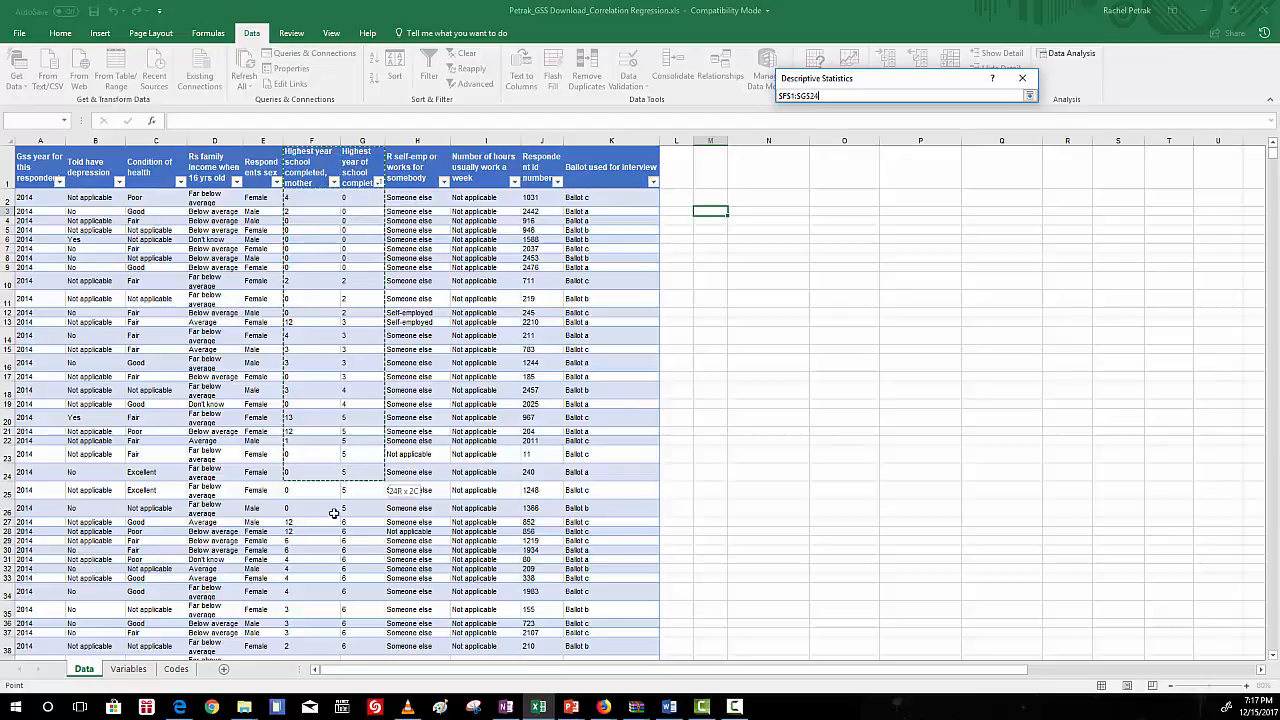
left_click_drag(353, 644, 352, 692)
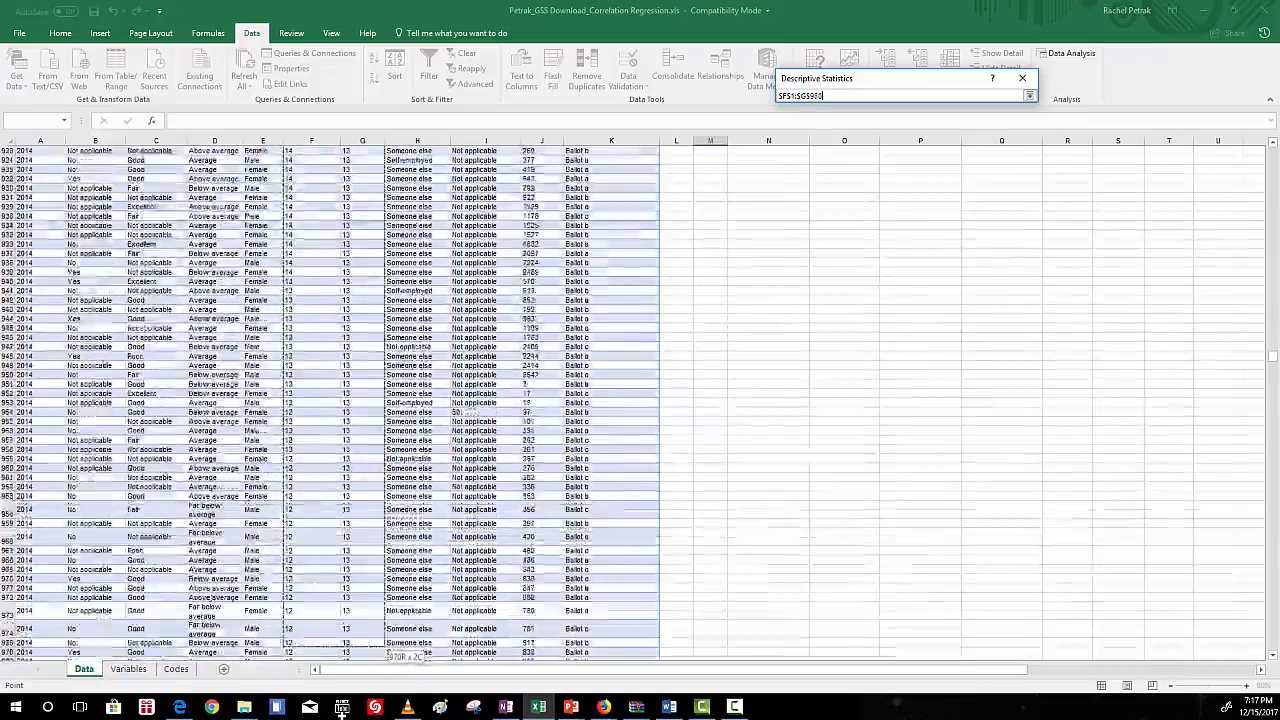
left_click_drag(378, 664, 338, 662)
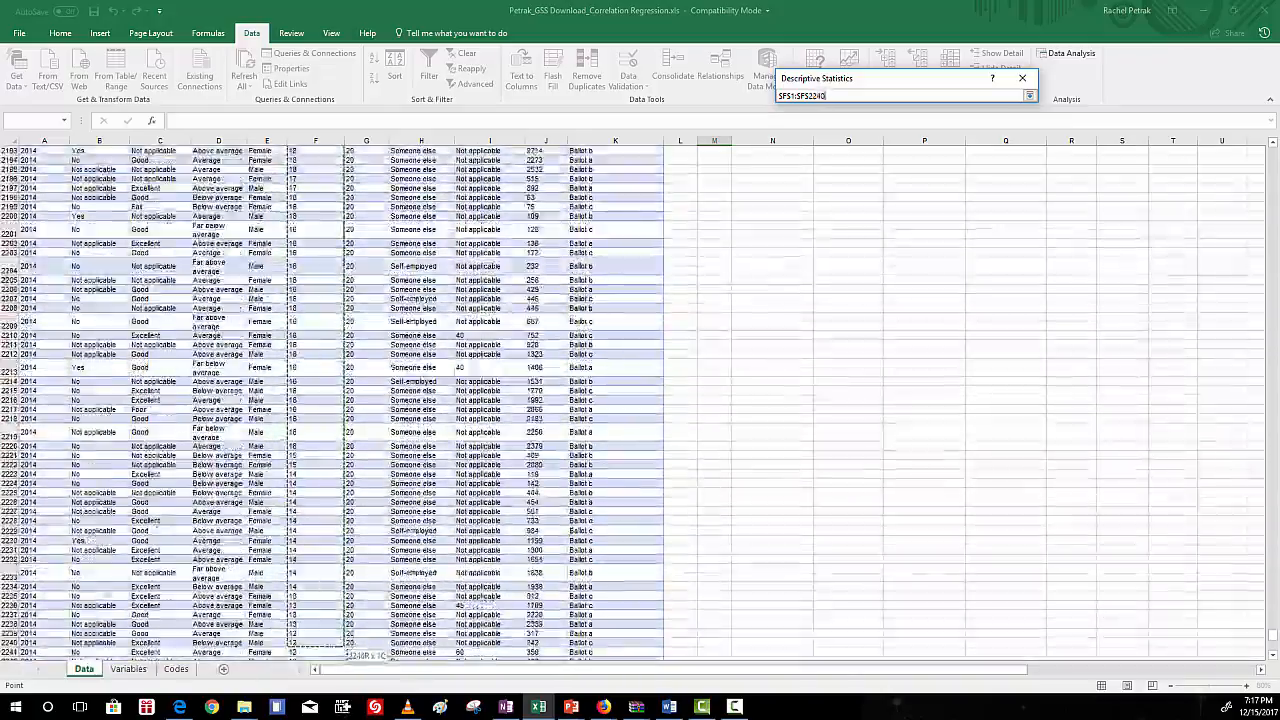
left_click_drag(345, 655, 392, 650)
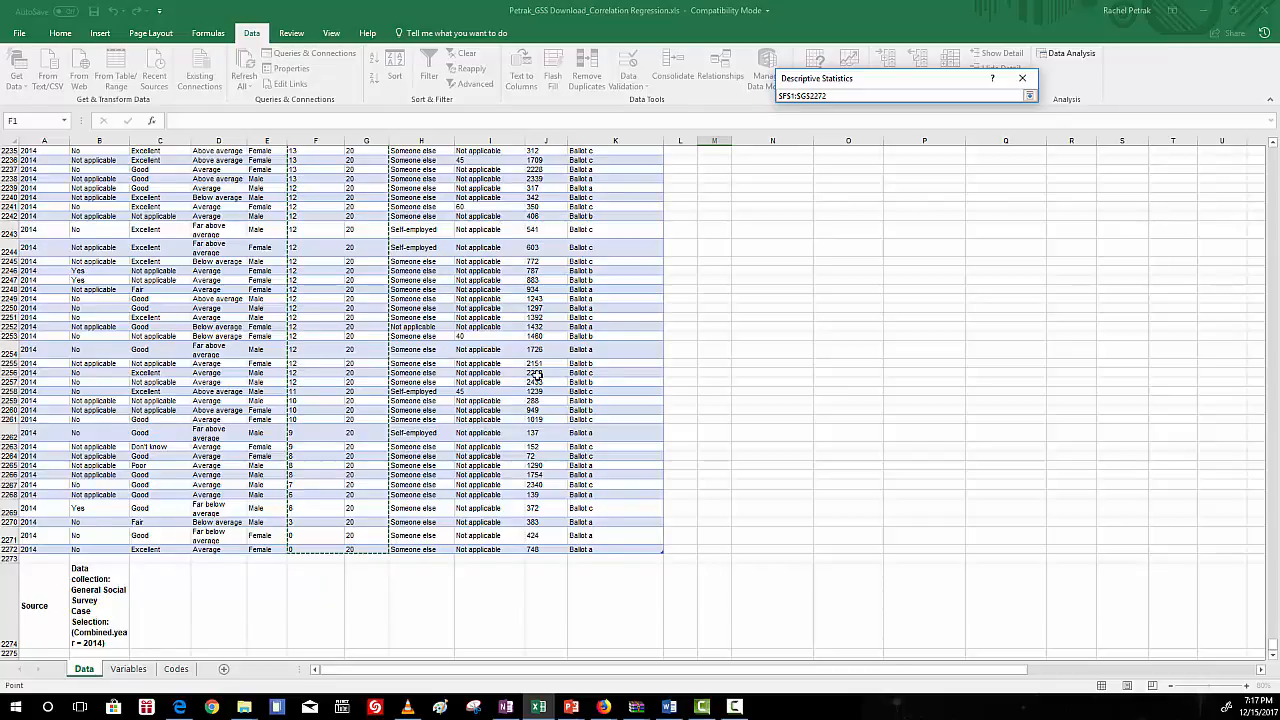
scroll(502, 357, "up", 3)
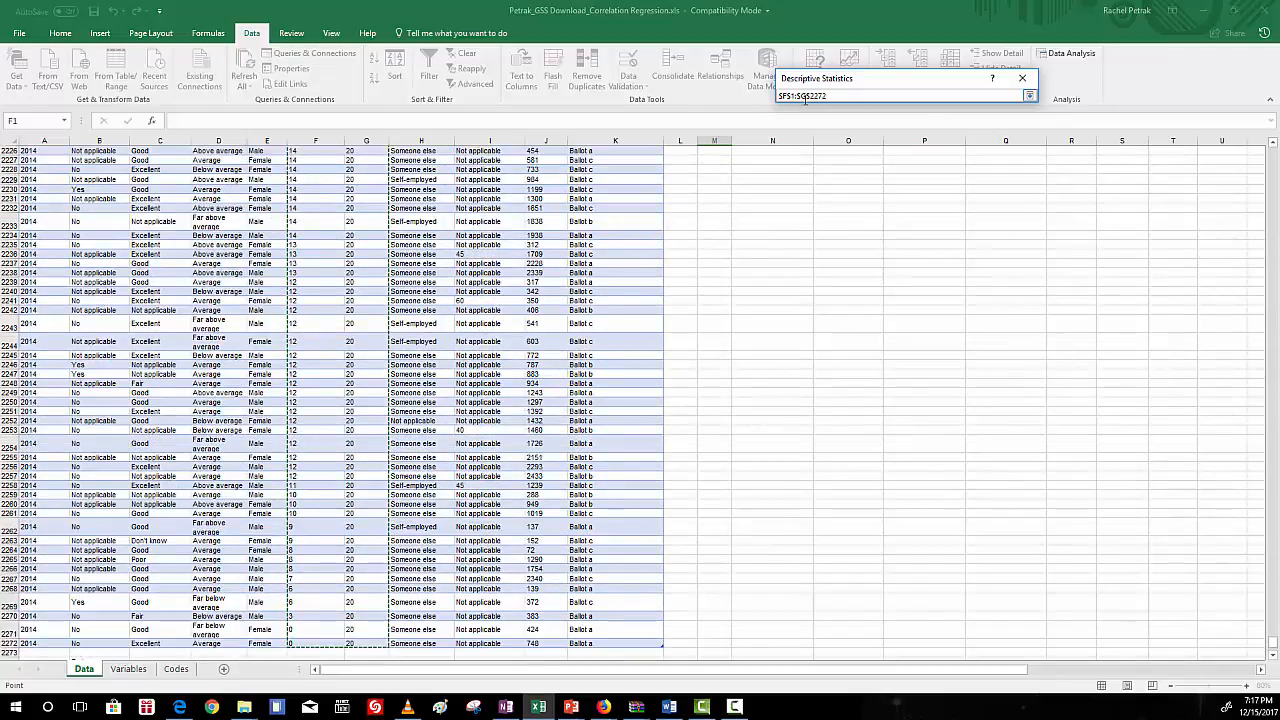
left_click(1029, 95)
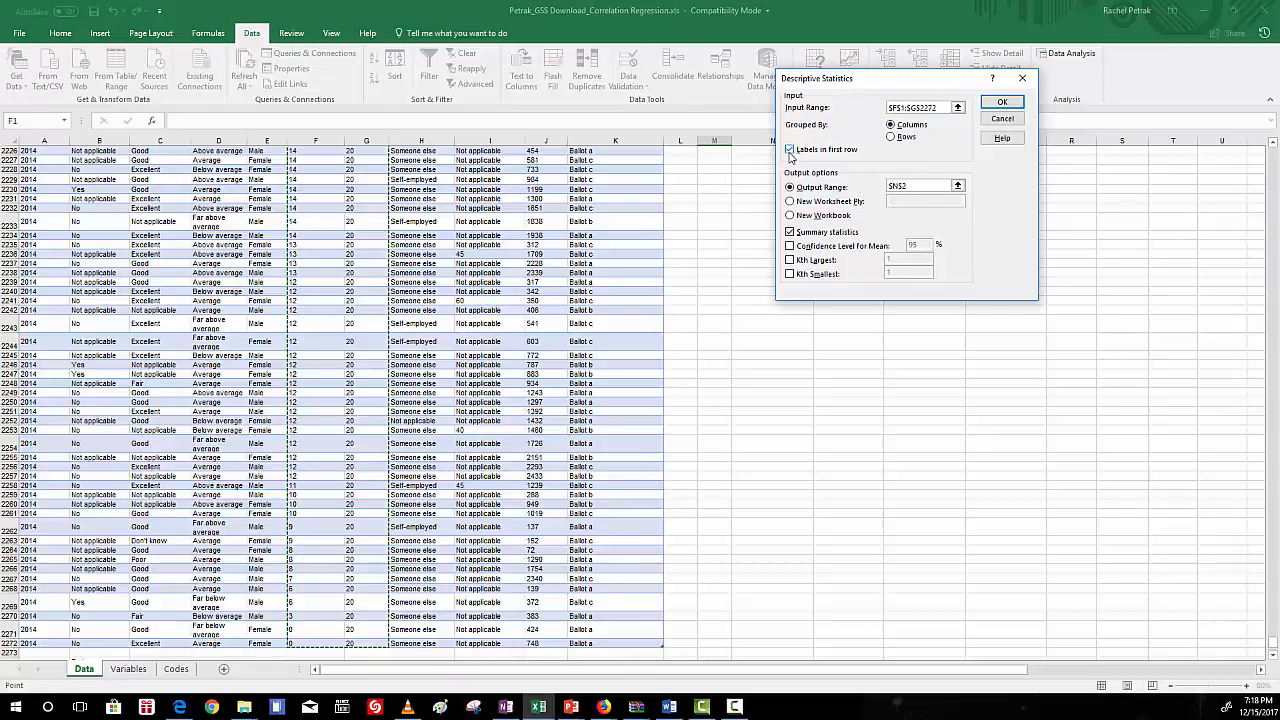
Keep the labels in first row option enabled and set the output range to cell $N$2
left_click(790, 150)
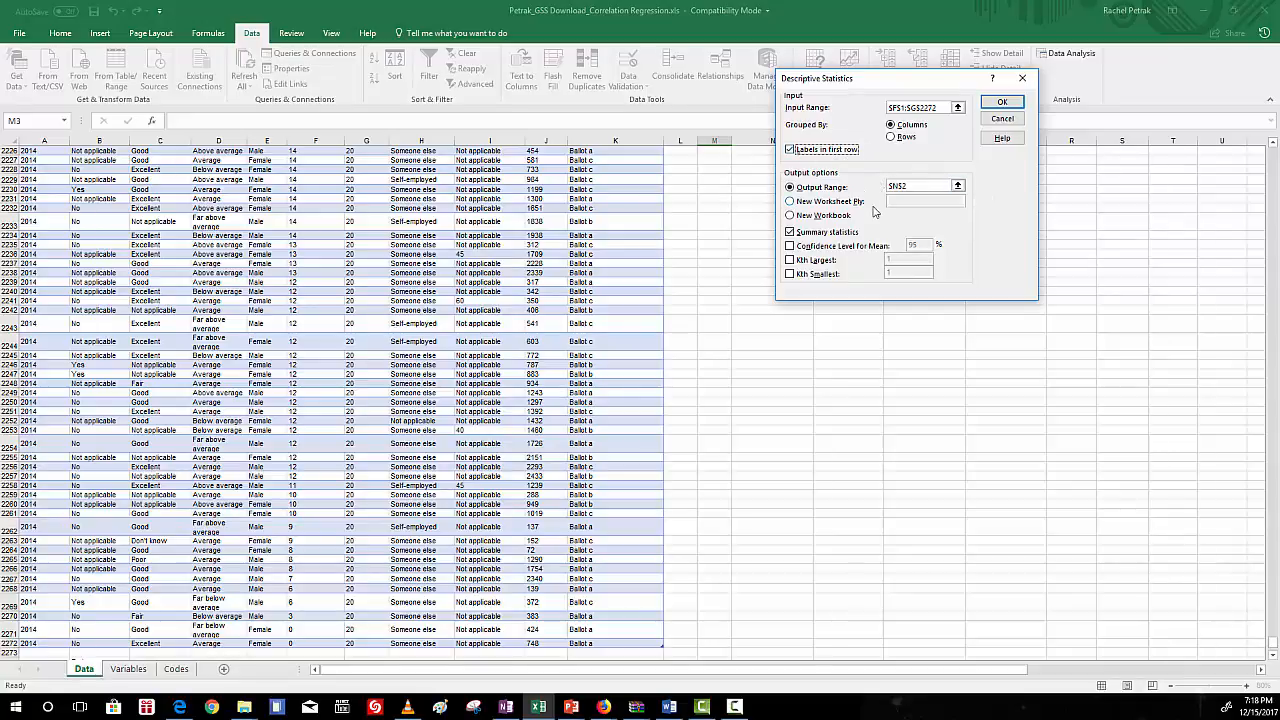
left_click(957, 190)
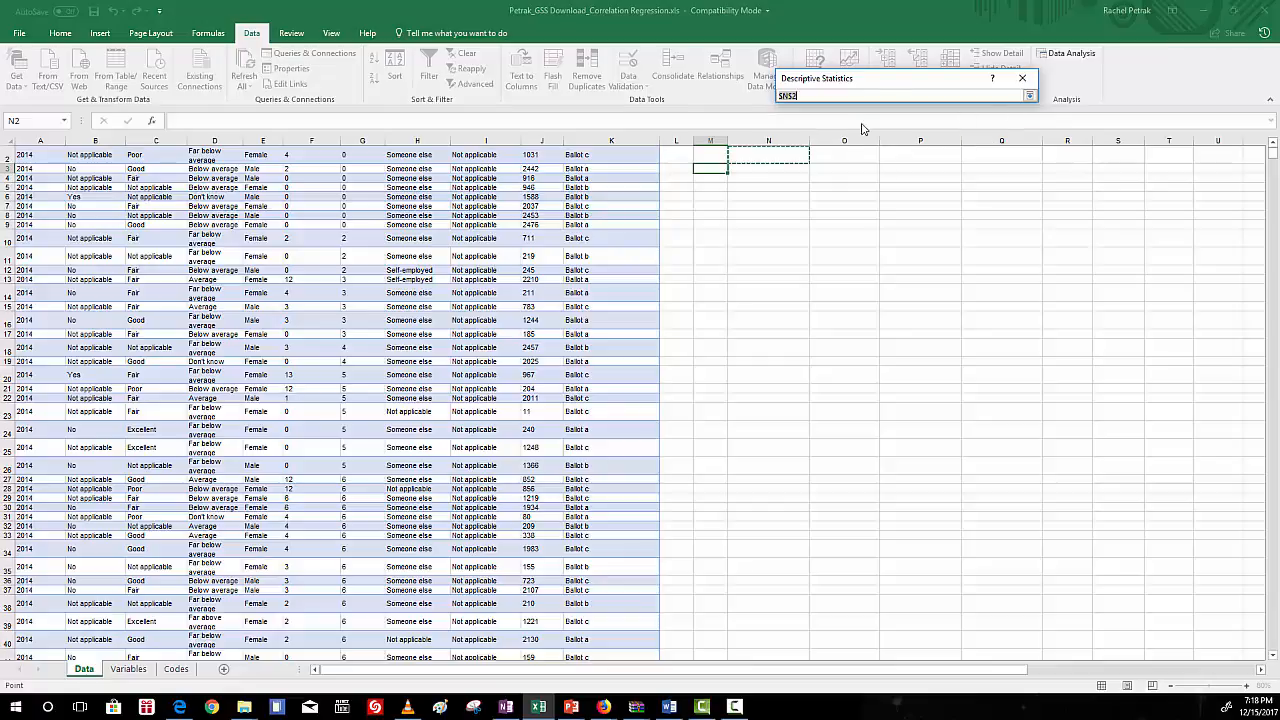
scroll(746, 241, "up", 1)
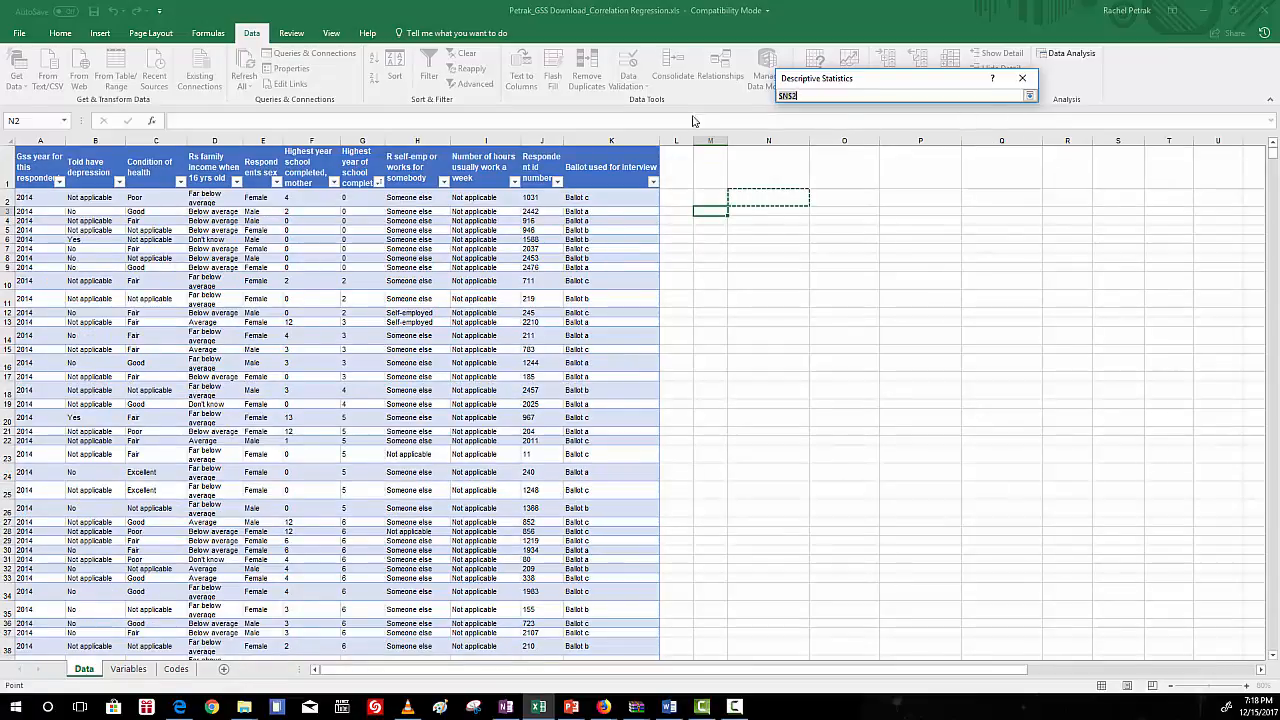
left_click(760, 198)
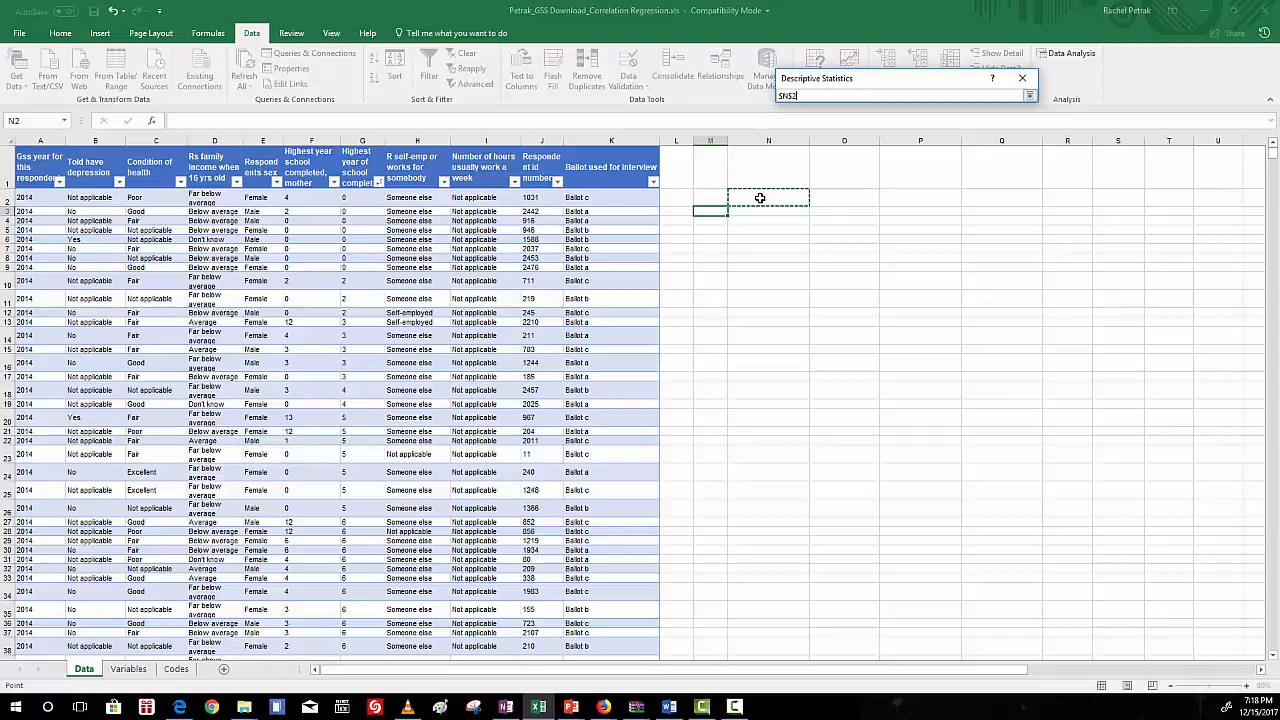
left_click(1029, 95)
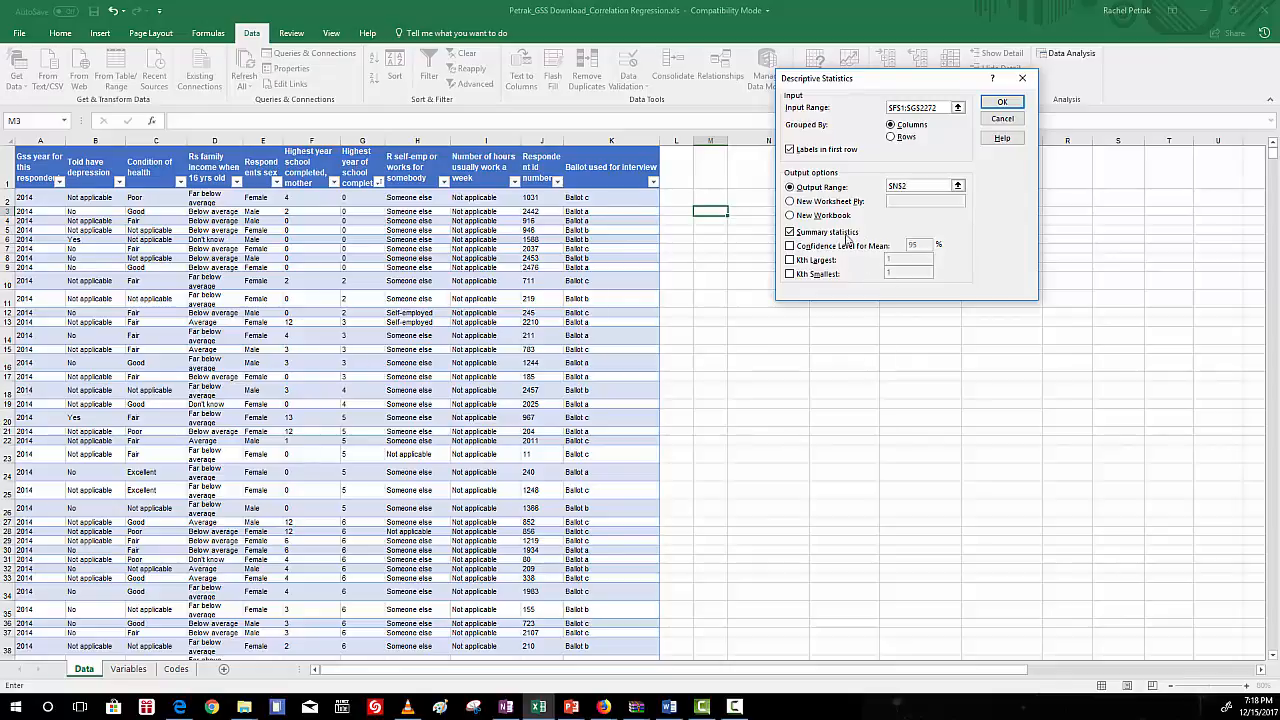
Keep summary statistics enabled and run the descriptive statistics analysis
left_click(1004, 104)
left_click(793, 233)
left_click(1005, 105)
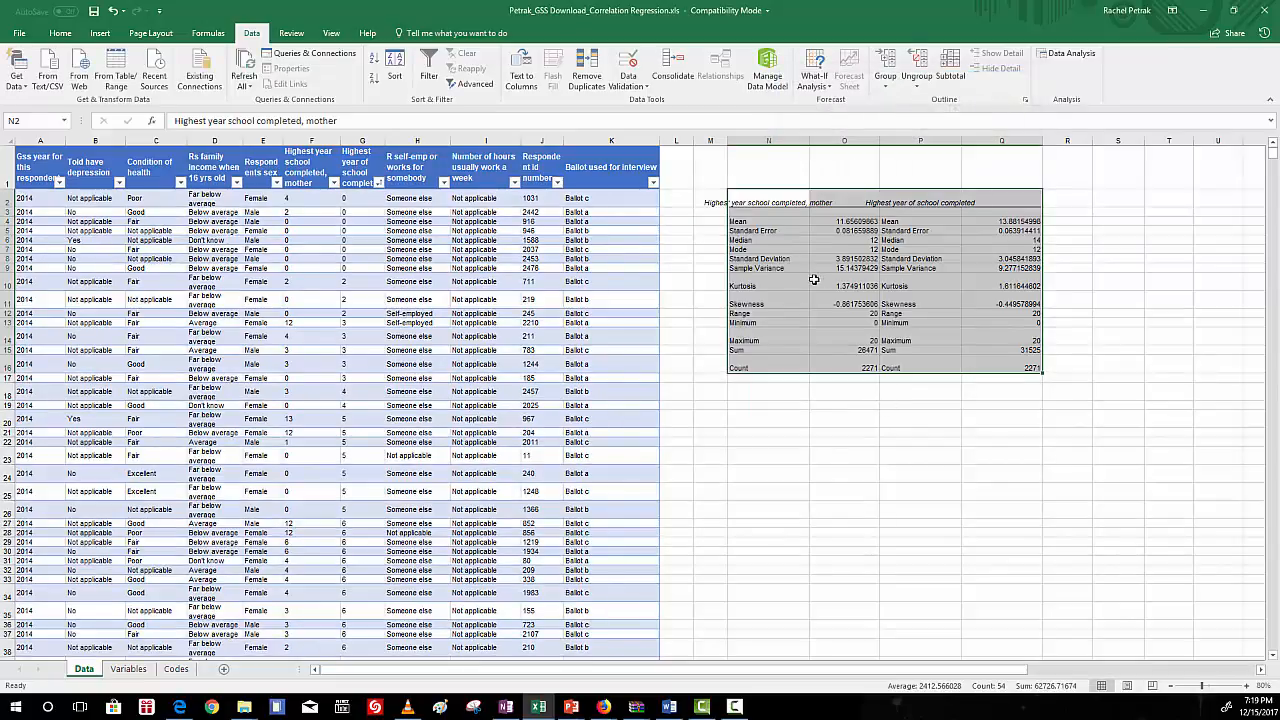
Left-align column N, which holds the descriptive statistics labels and heading for the mother's highest school year
left_click(776, 441)
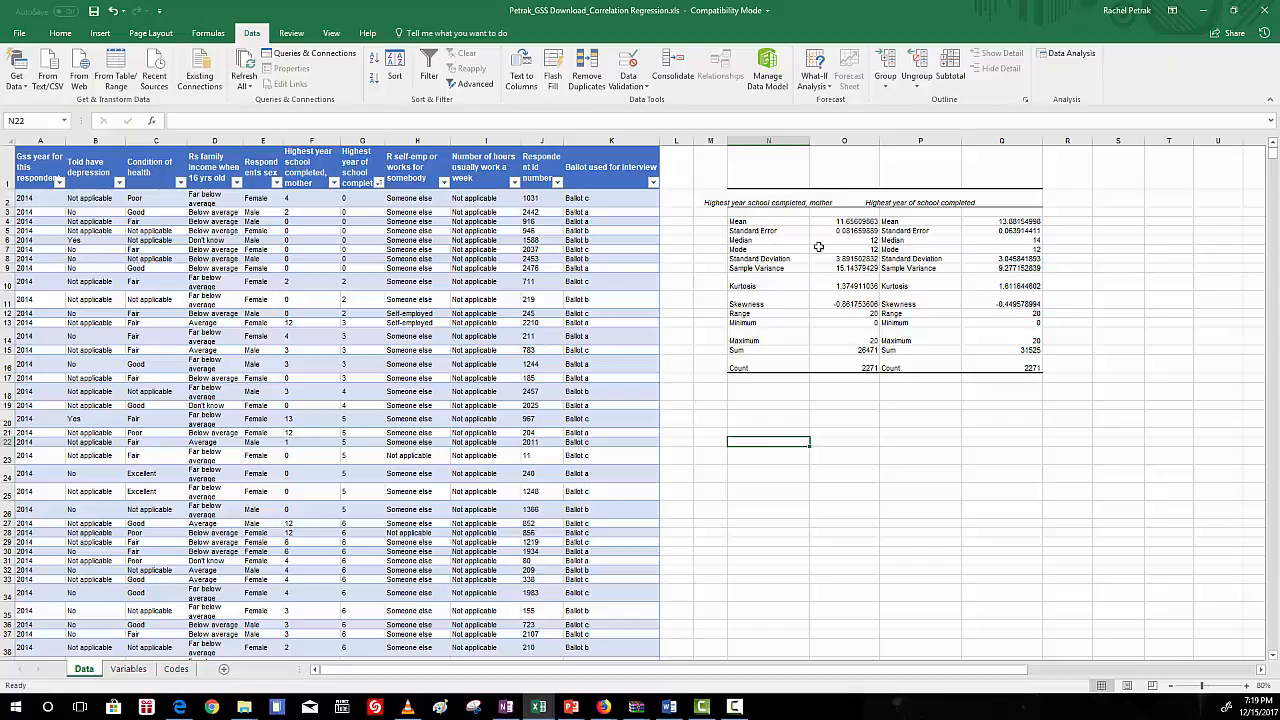
left_click(1260, 670)
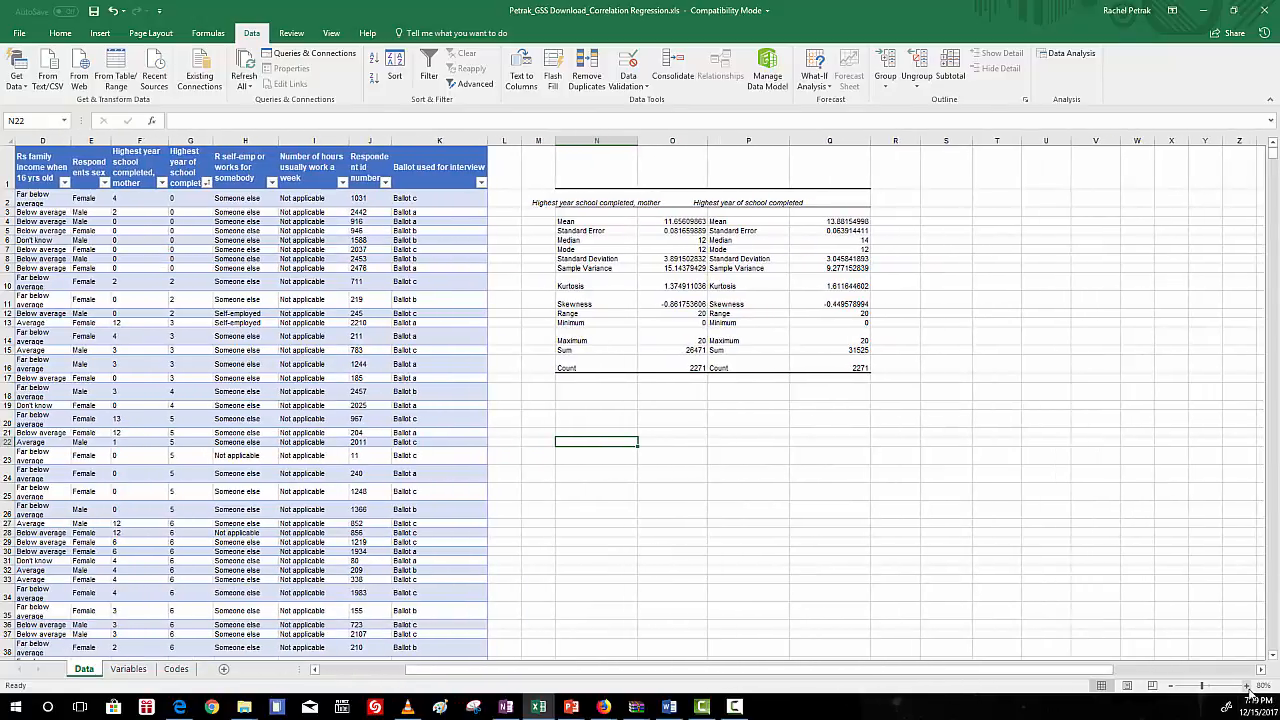
left_click(1247, 686)
left_click(1247, 686)
left_click(1247, 686)
left_click(1247, 686)
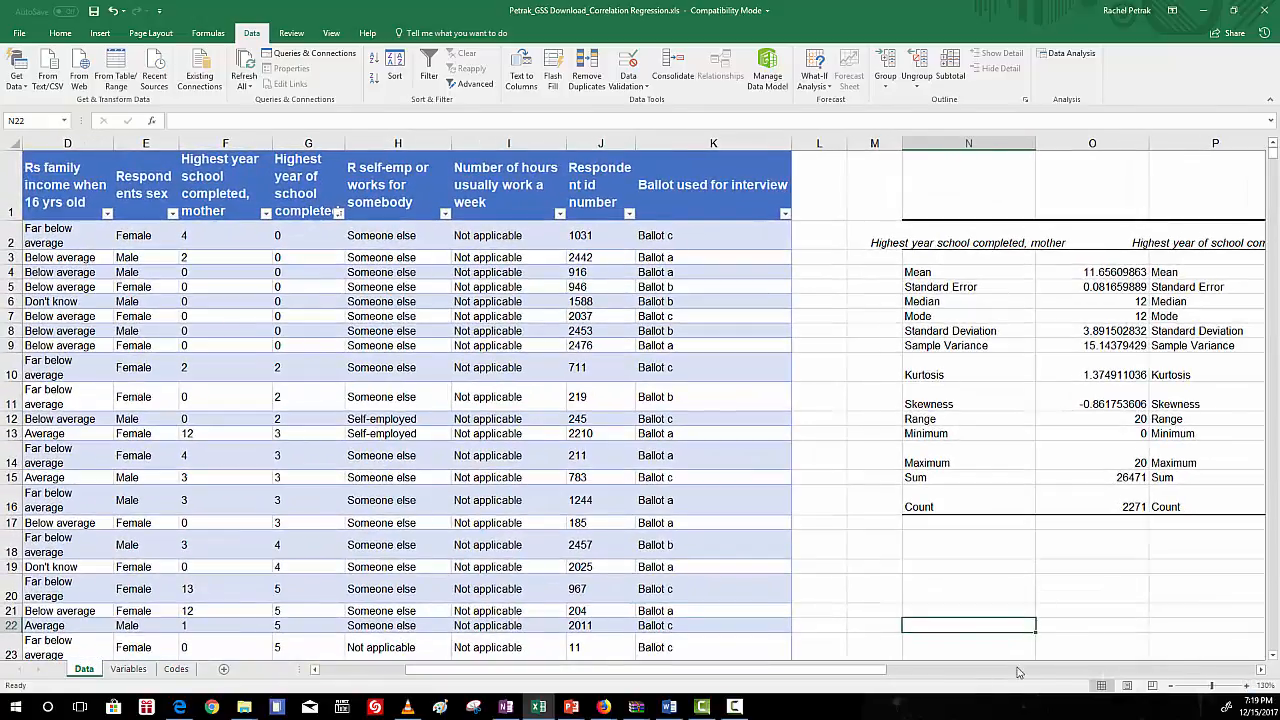
left_click_drag(870, 670, 1065, 668)
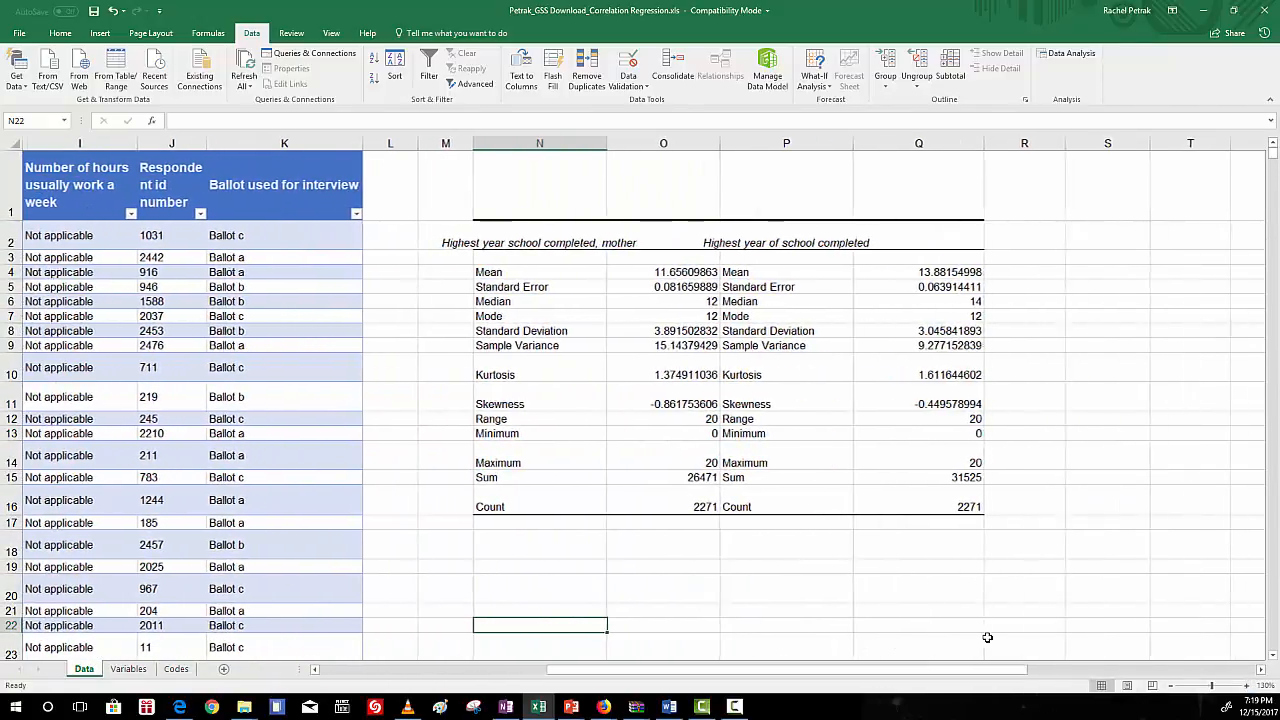
left_click(520, 143)
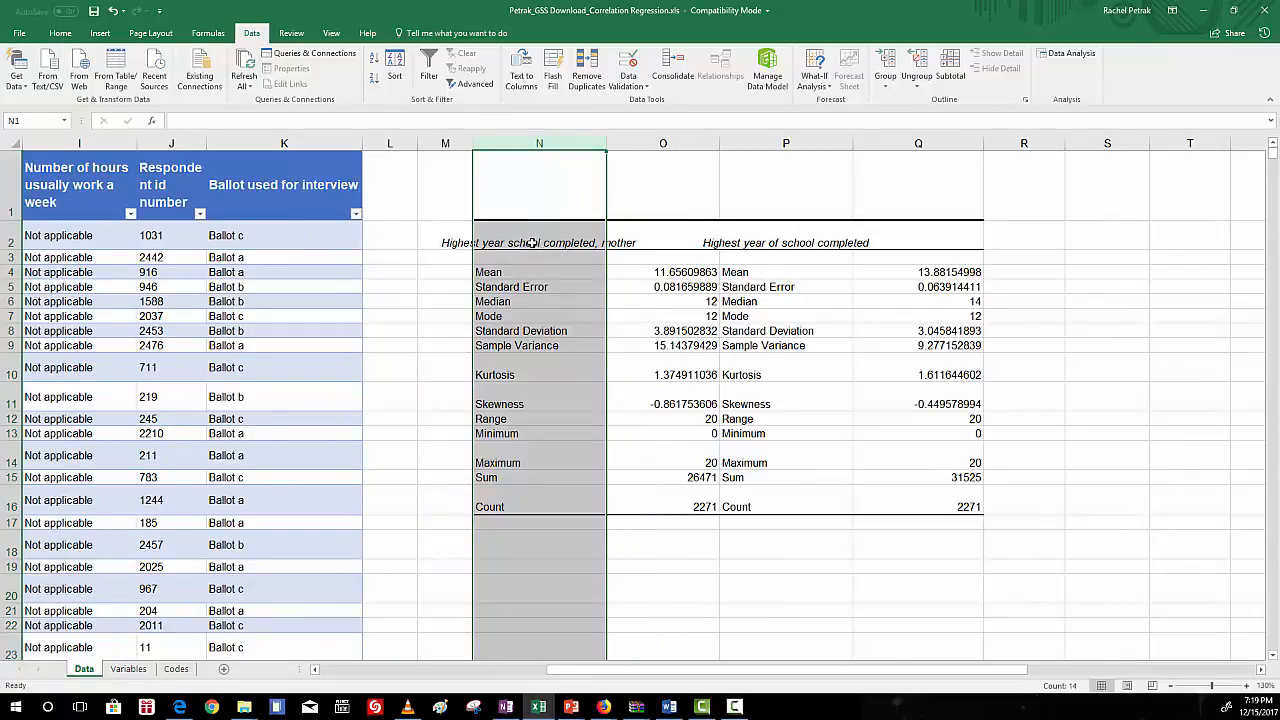
left_click(64, 34)
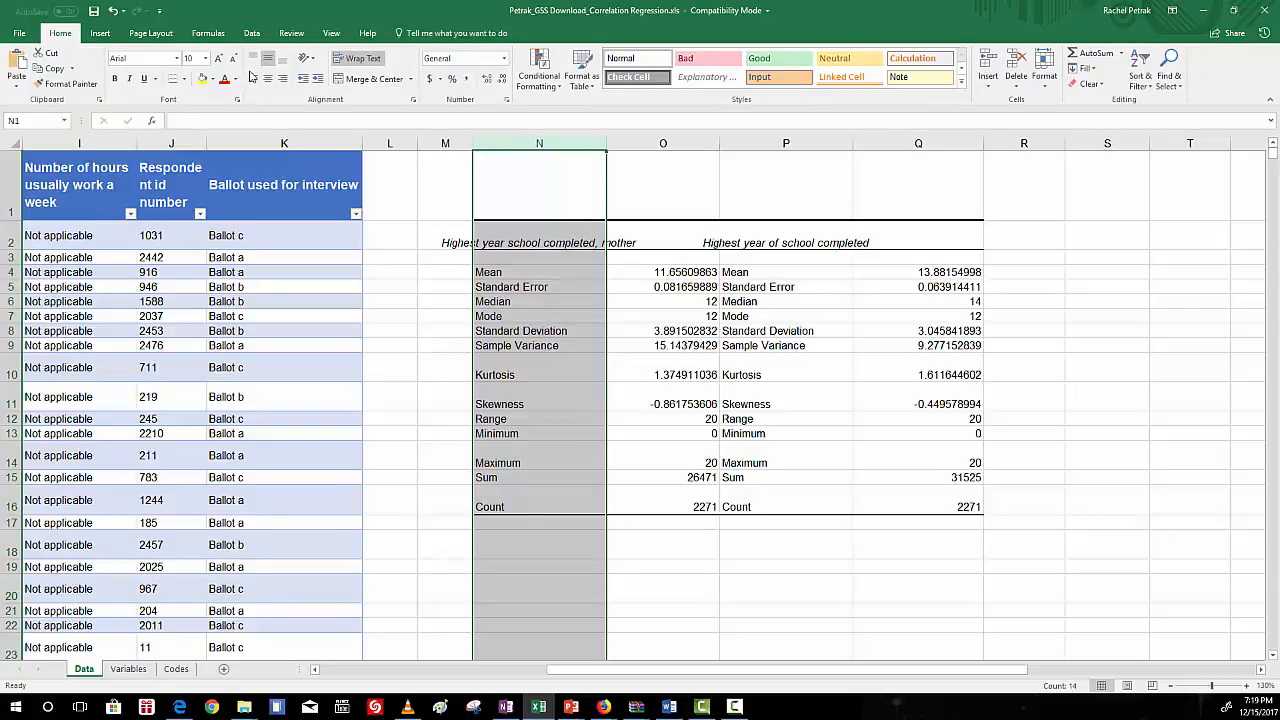
left_click(253, 78)
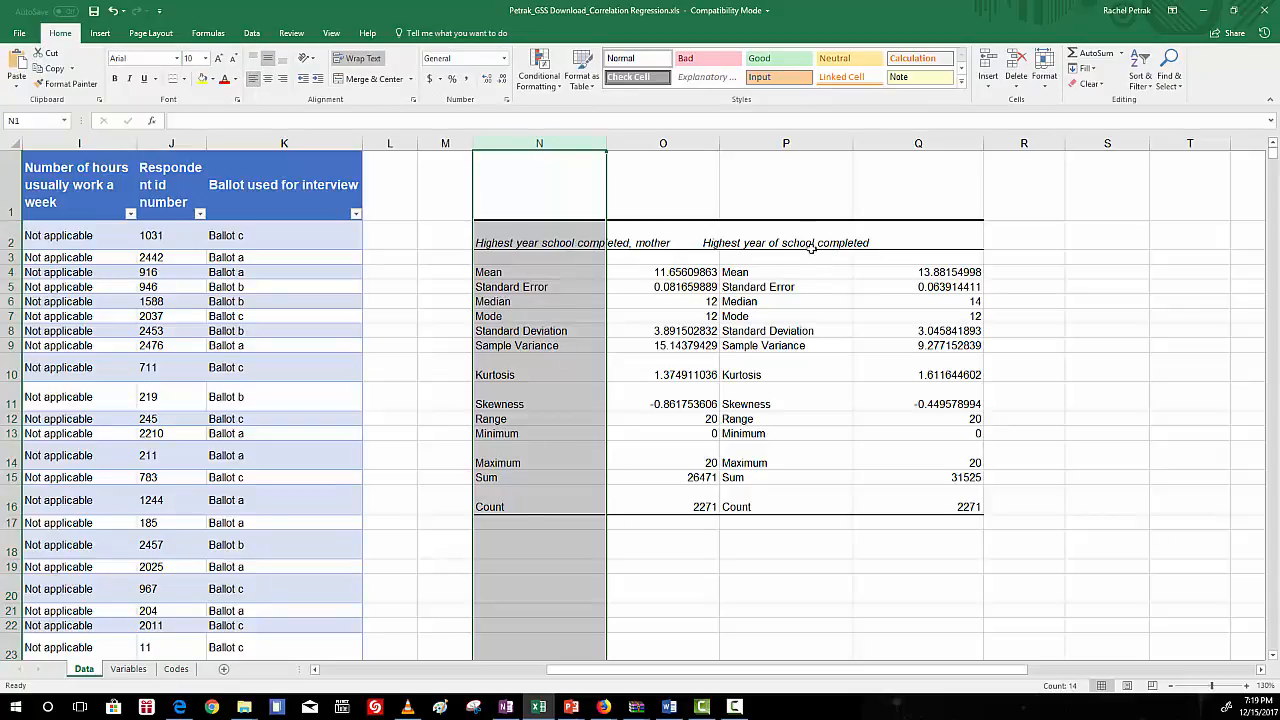
Left-align column P, which holds the statistics labels and heading for the respondent's highest year of school
left_click(801, 145)
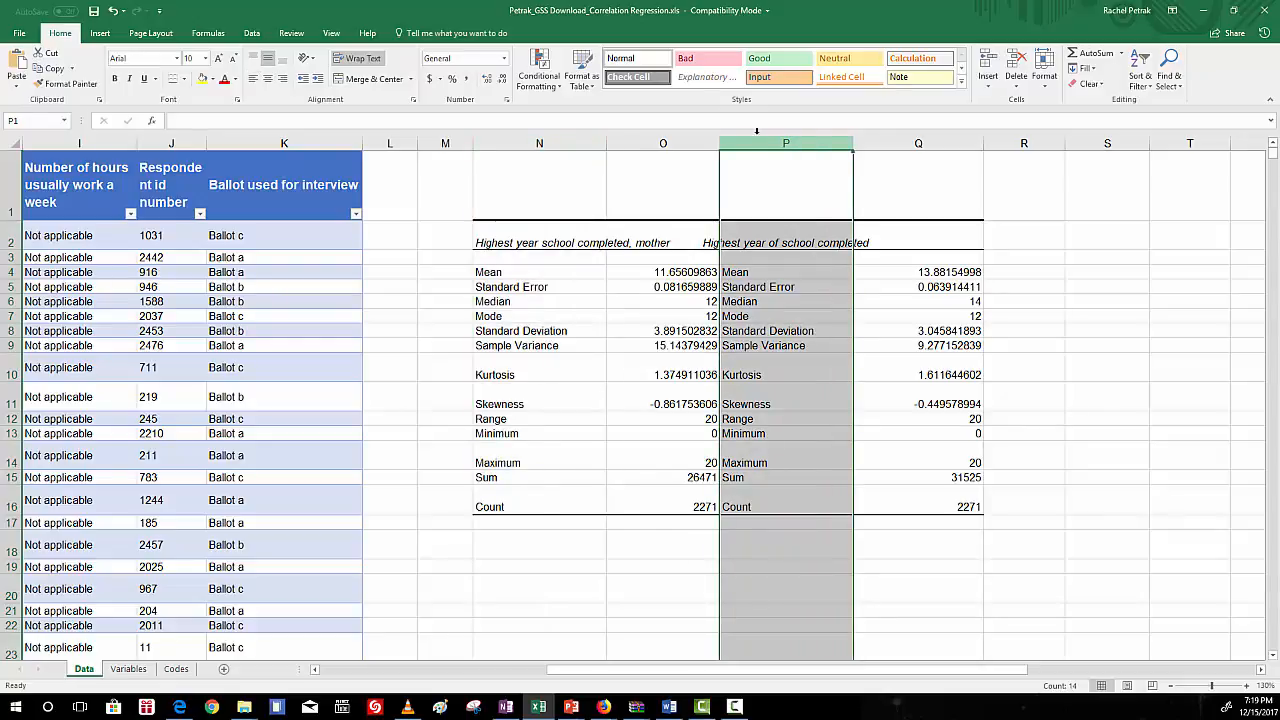
left_click(253, 78)
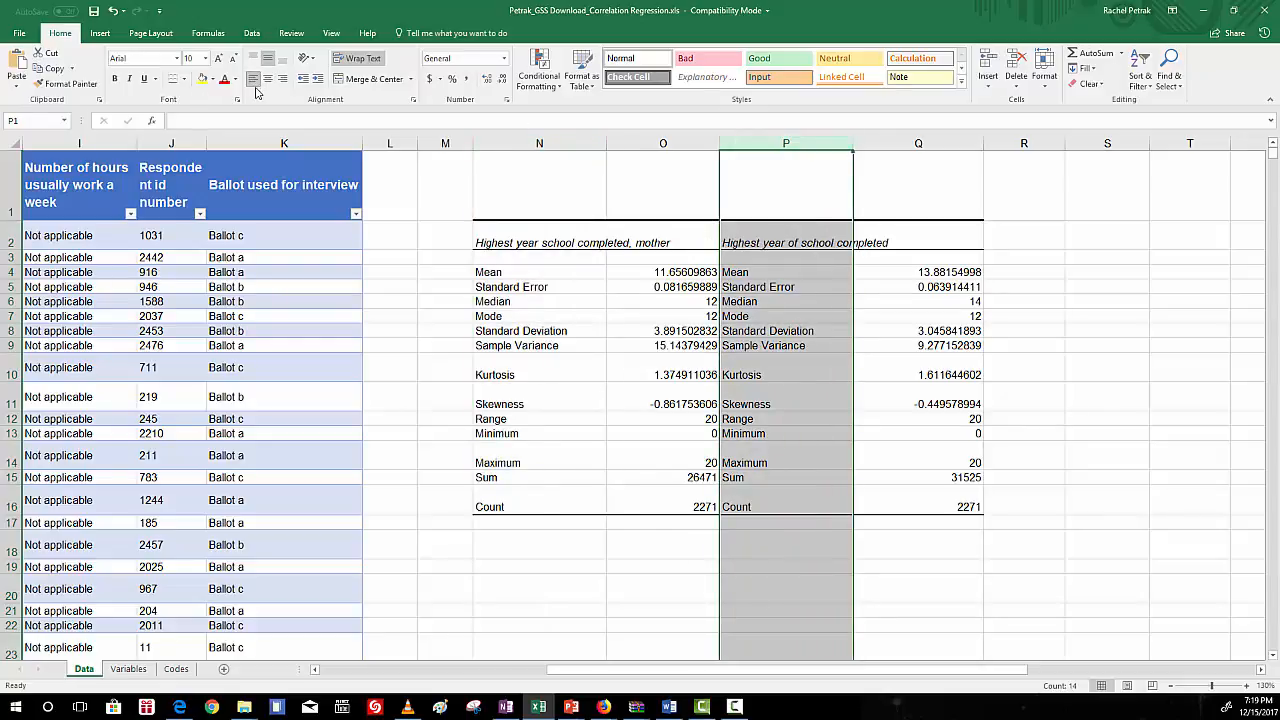
left_click(658, 568)
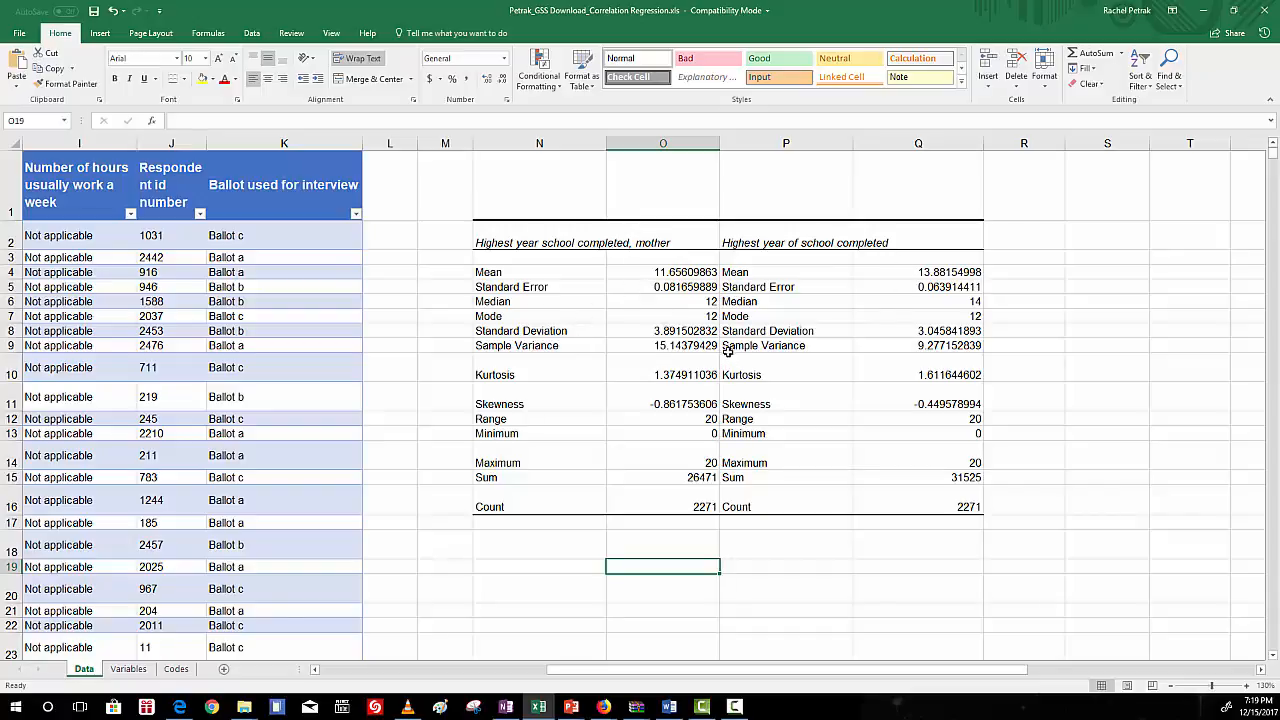
Compare the mean for the mother's highest school year with the respondent's mean in row 4
left_click(645, 271)
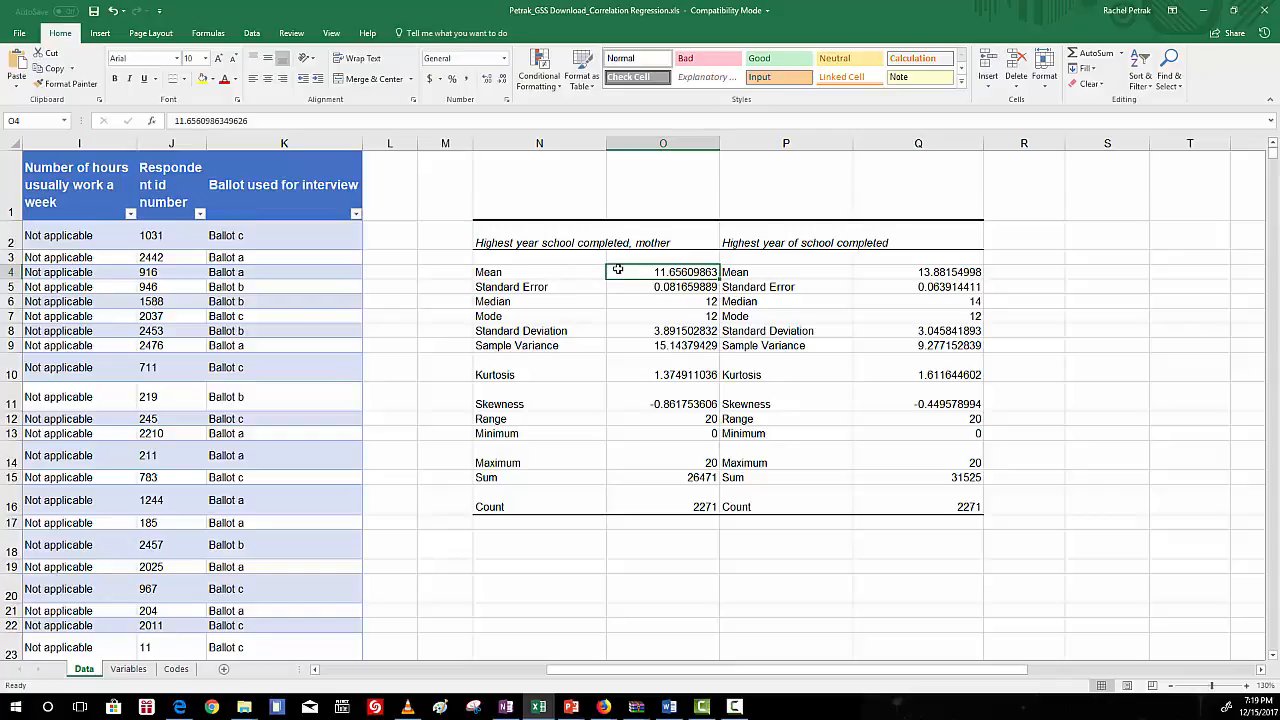
left_click(889, 276)
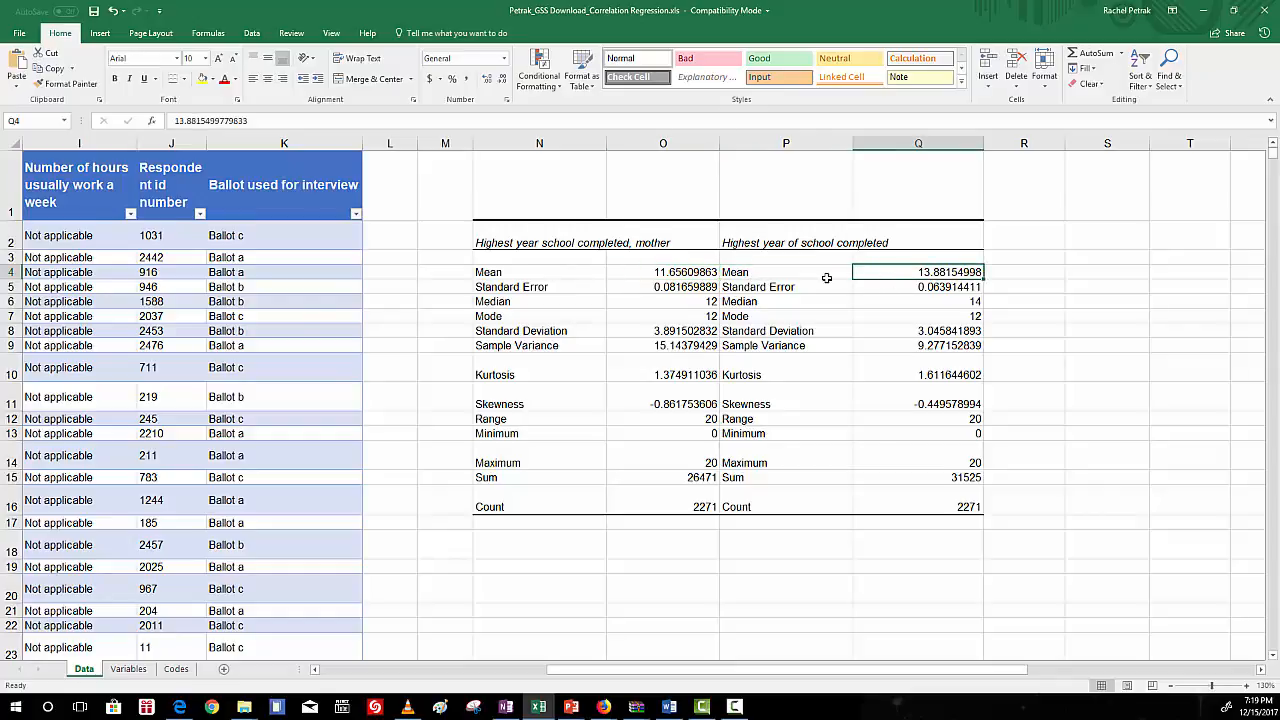
left_click_drag(827, 278, 890, 273)
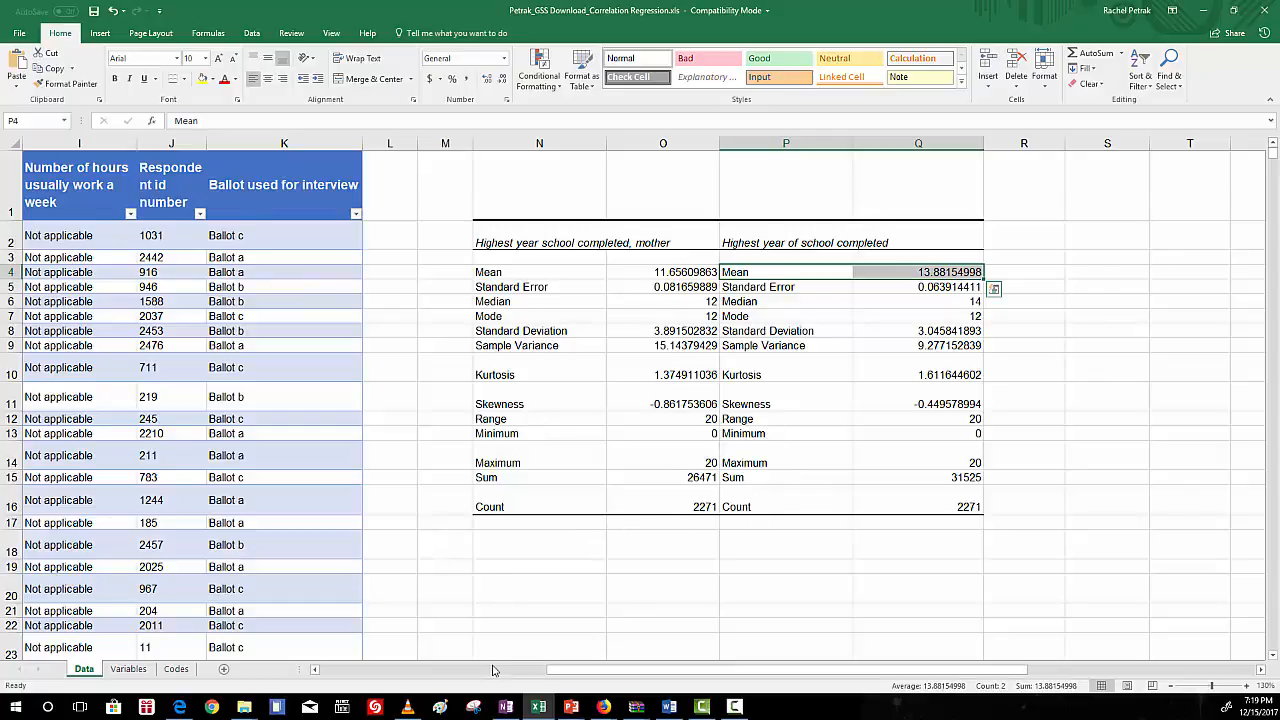
Start the Correlation tool from the data analysis tools
left_click_drag(550, 674, 471, 672)
left_click(692, 568)
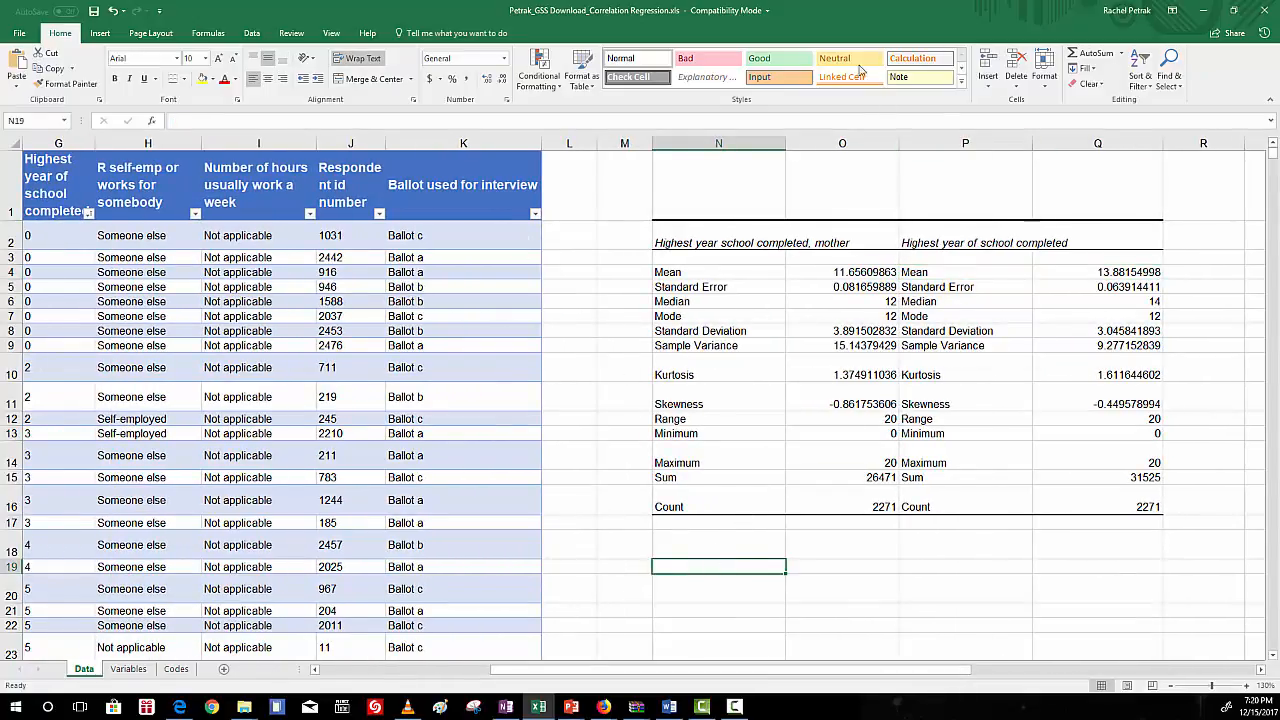
left_click(252, 34)
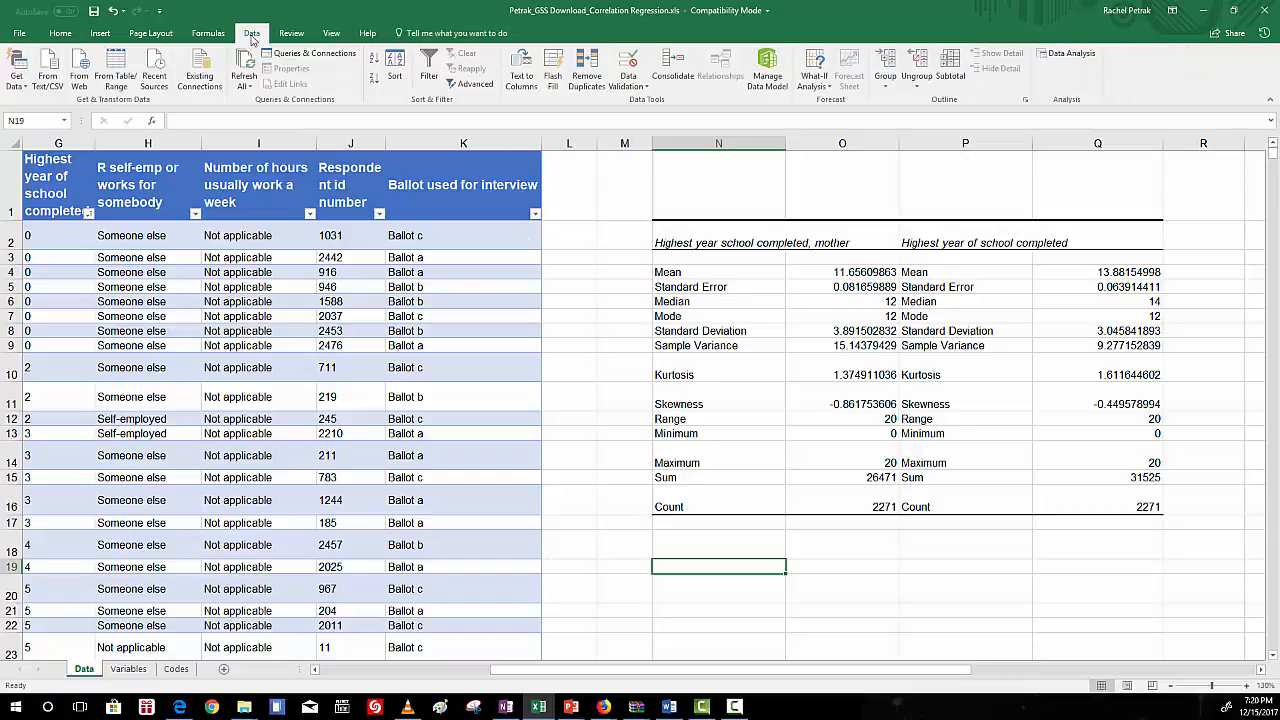
left_click(1076, 57)
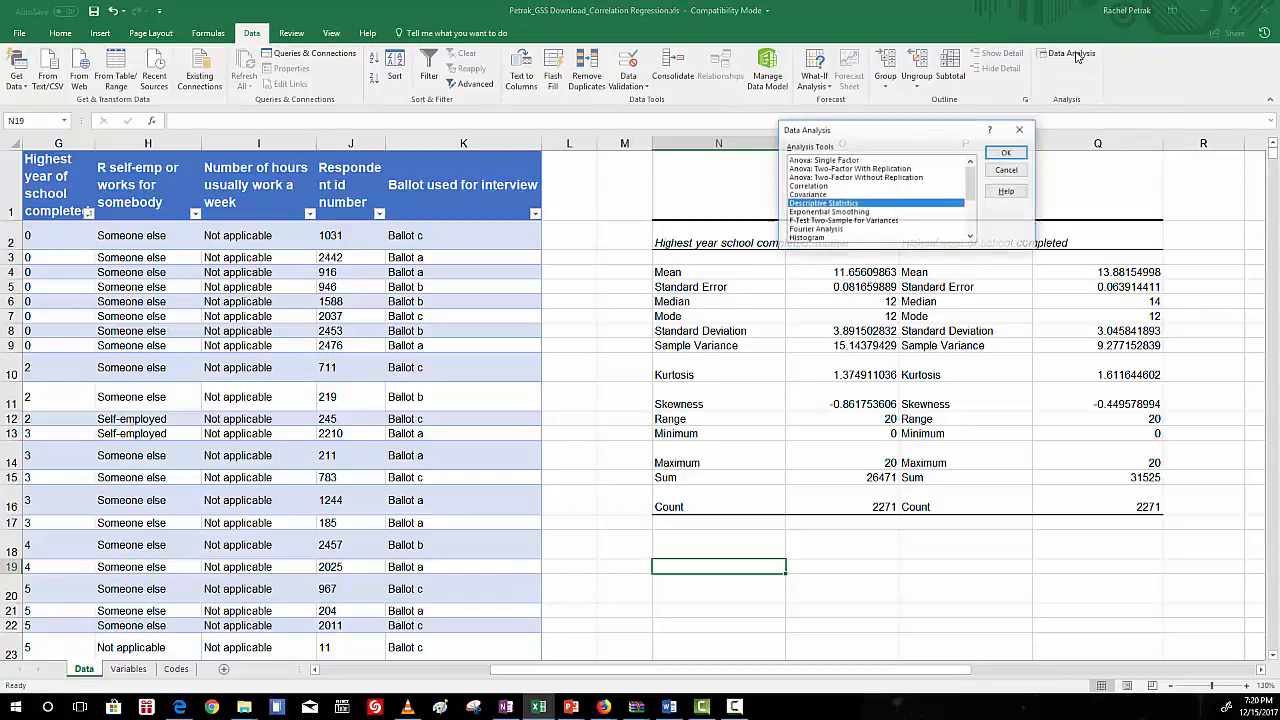
left_click(830, 187)
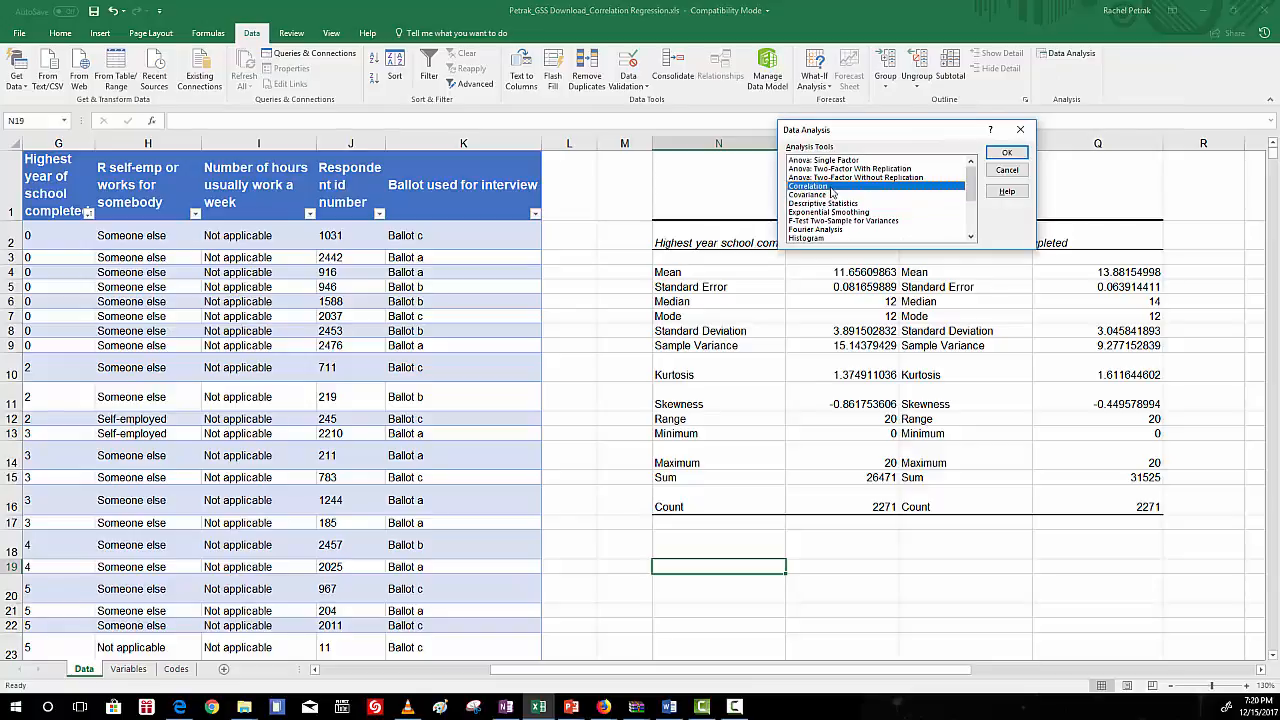
left_click(1007, 153)
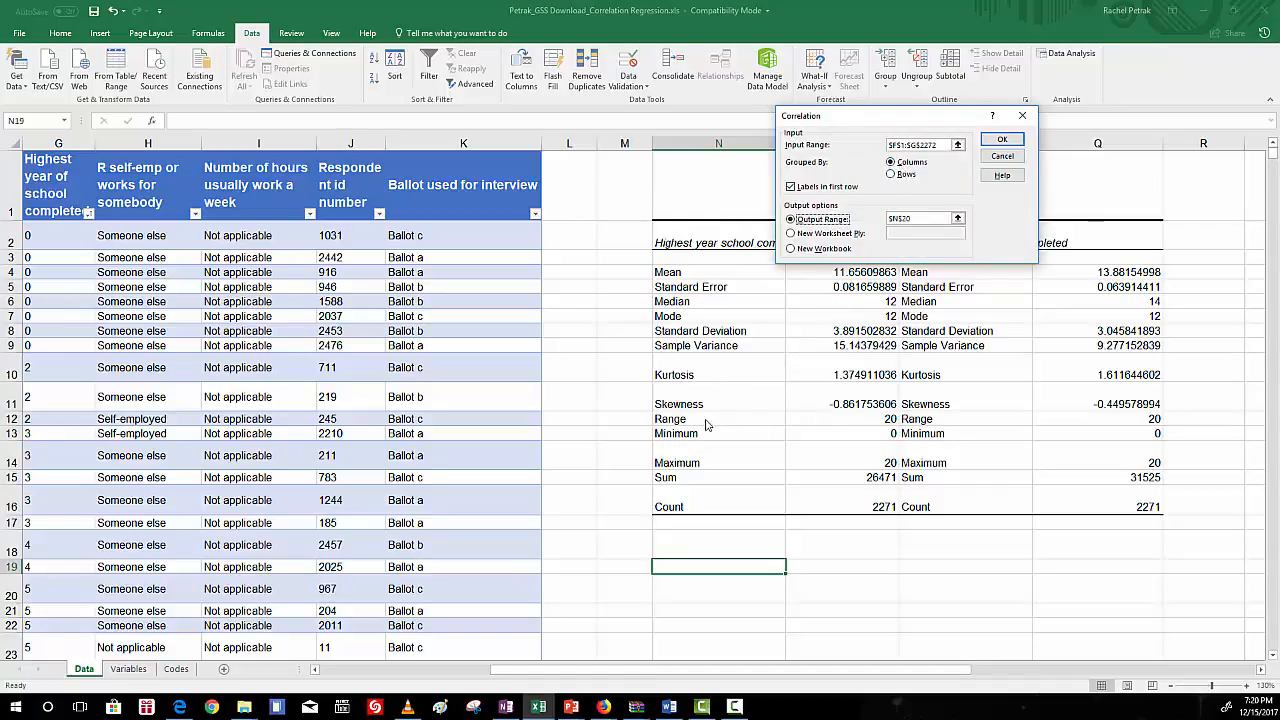
Set the correlation input range to both highest-school-year columns with headers, $F$1:$G$2272, grouped by columns
left_click(950, 146)
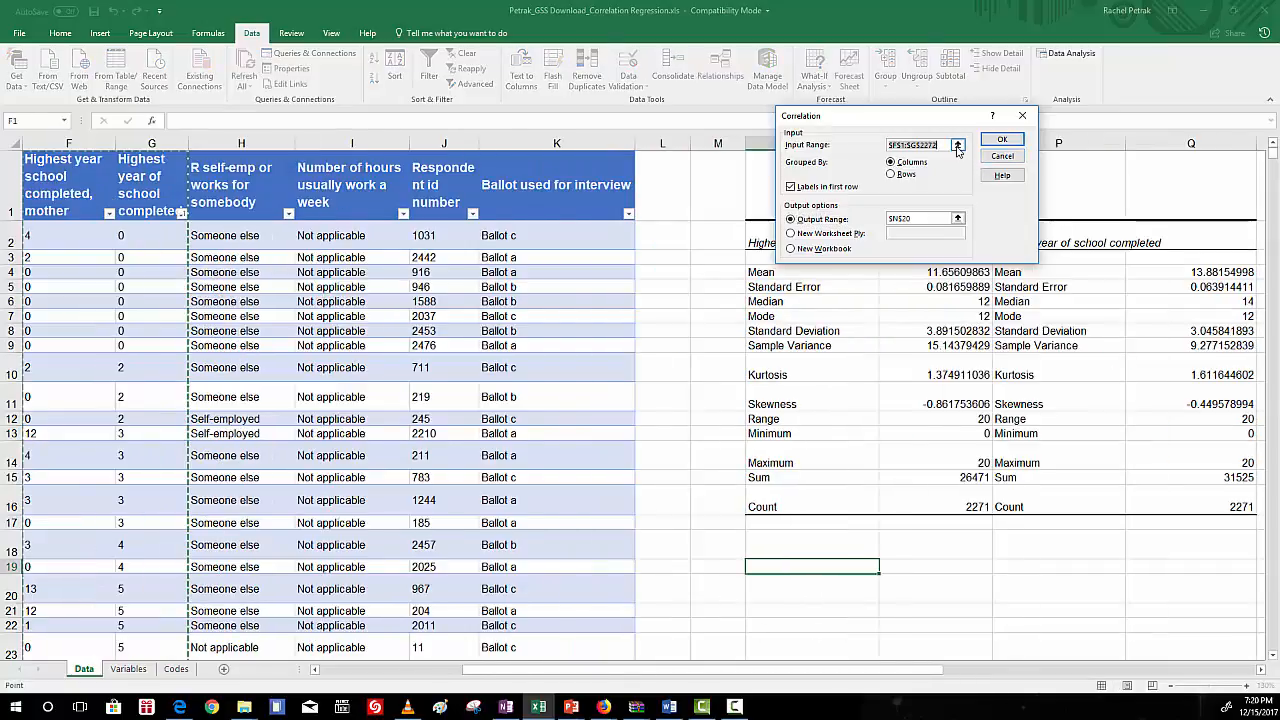
left_click(957, 146)
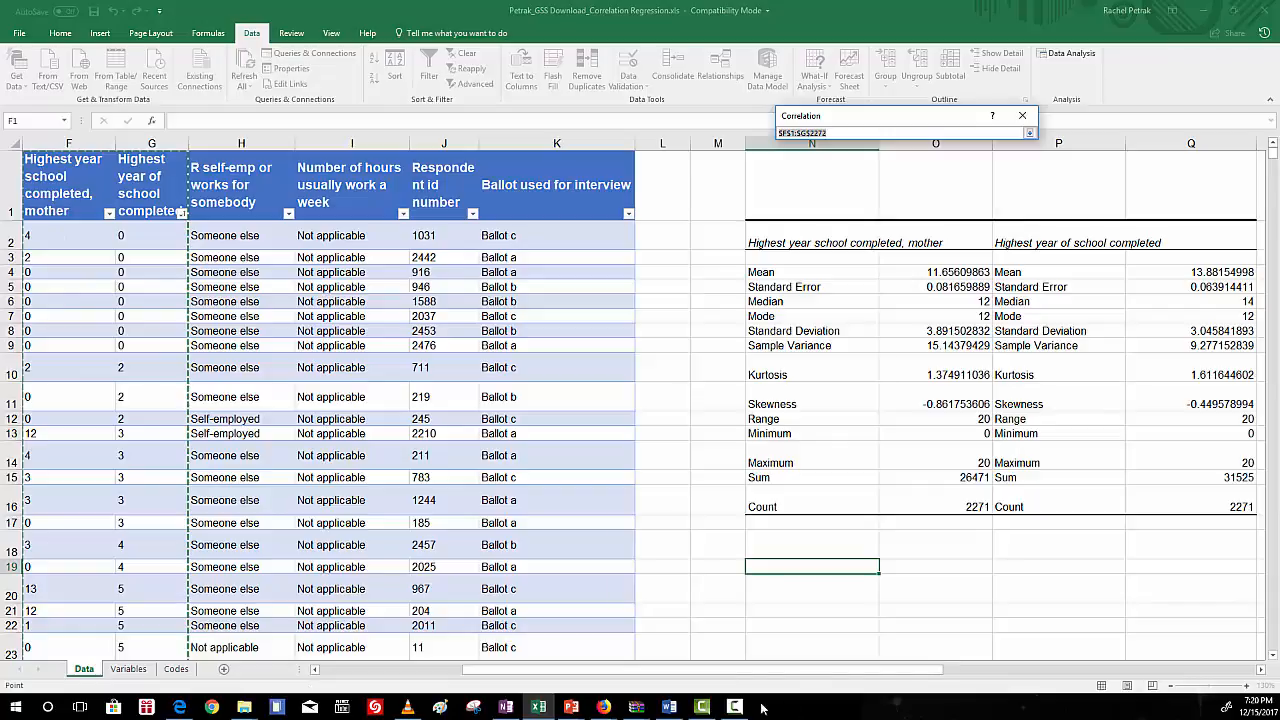
left_click_drag(738, 670, 625, 670)
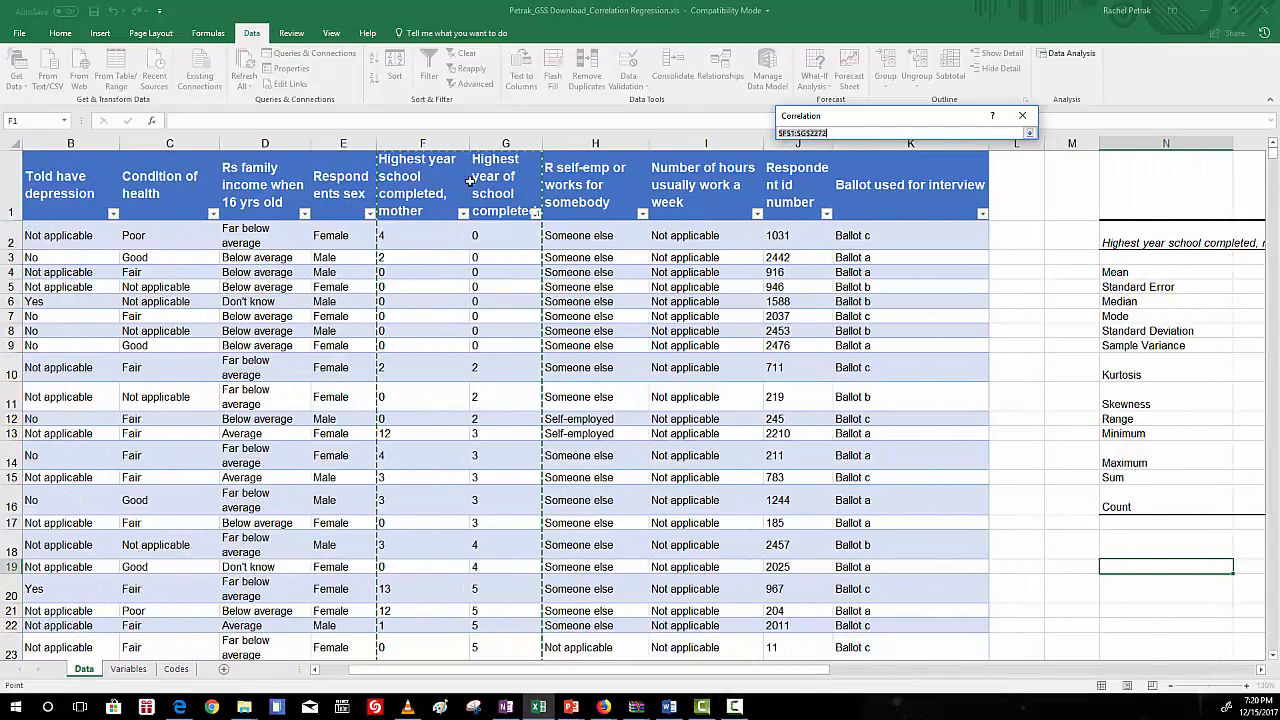
left_click(834, 132)
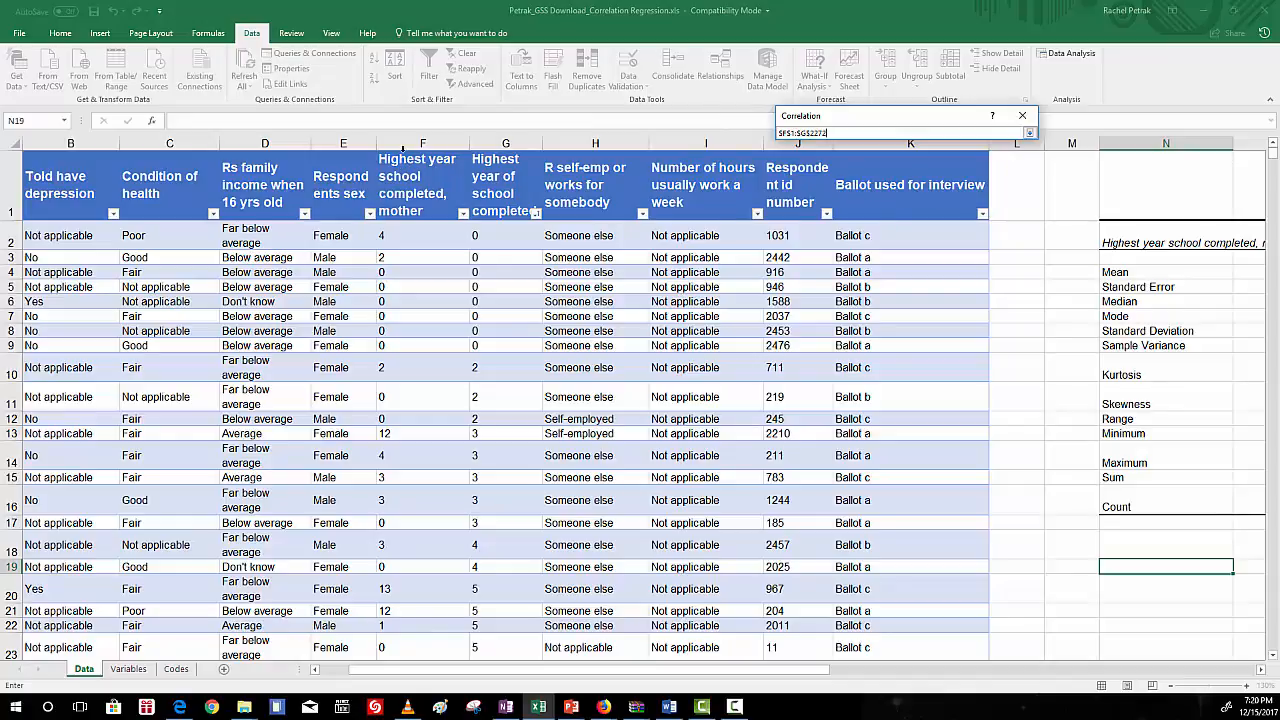
left_click_drag(405, 160, 516, 301)
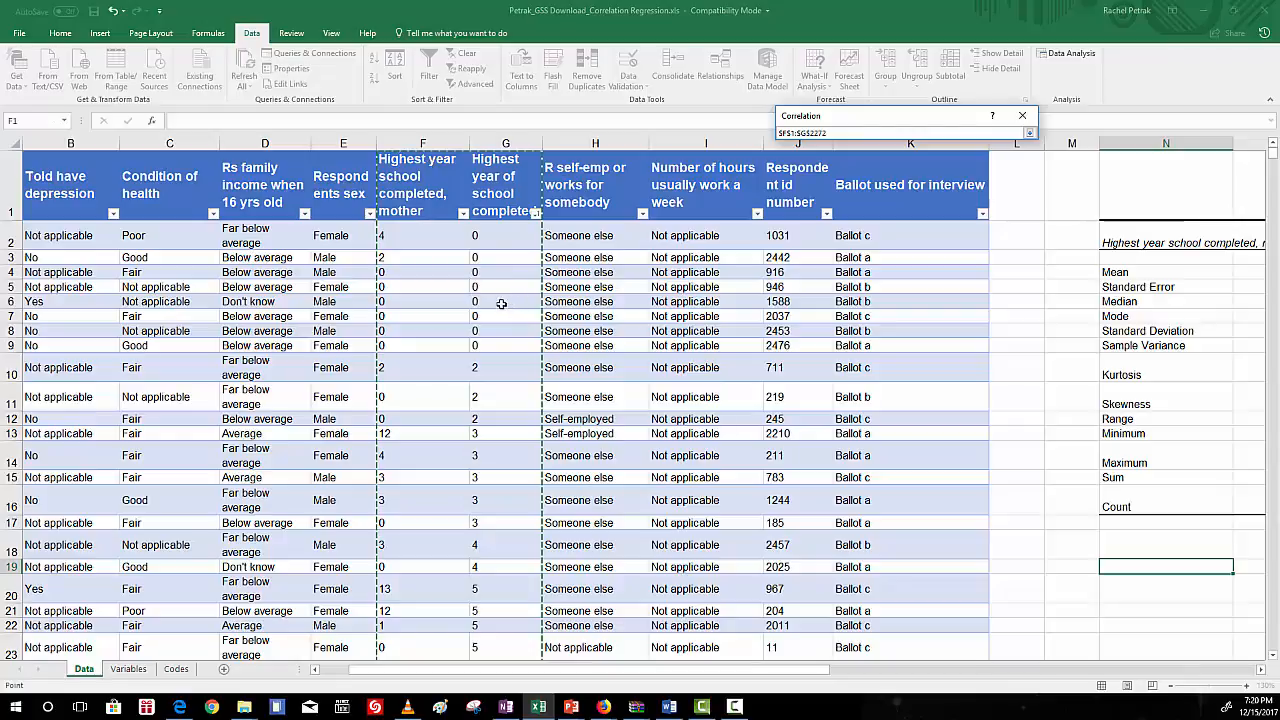
left_click(1029, 132)
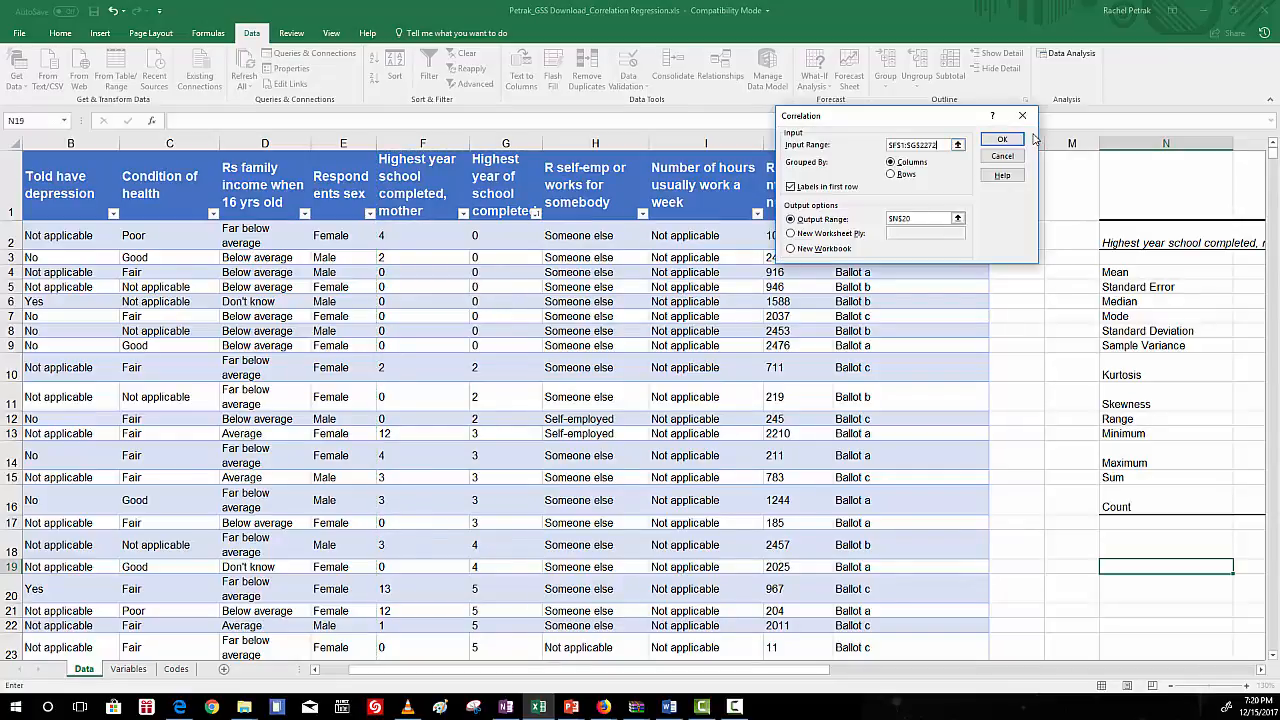
left_click(890, 162)
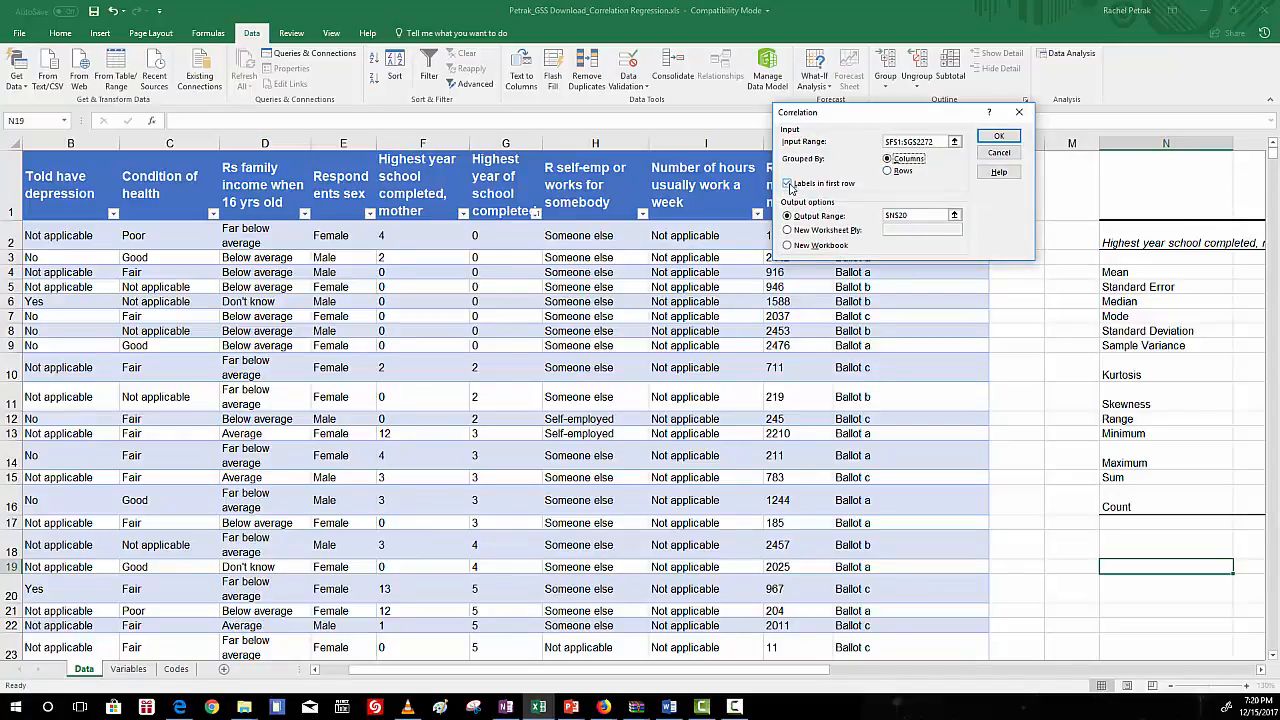
Set the correlation output range to cell $N$19 and run the analysis with labels in first row enabled
left_click(955, 215)
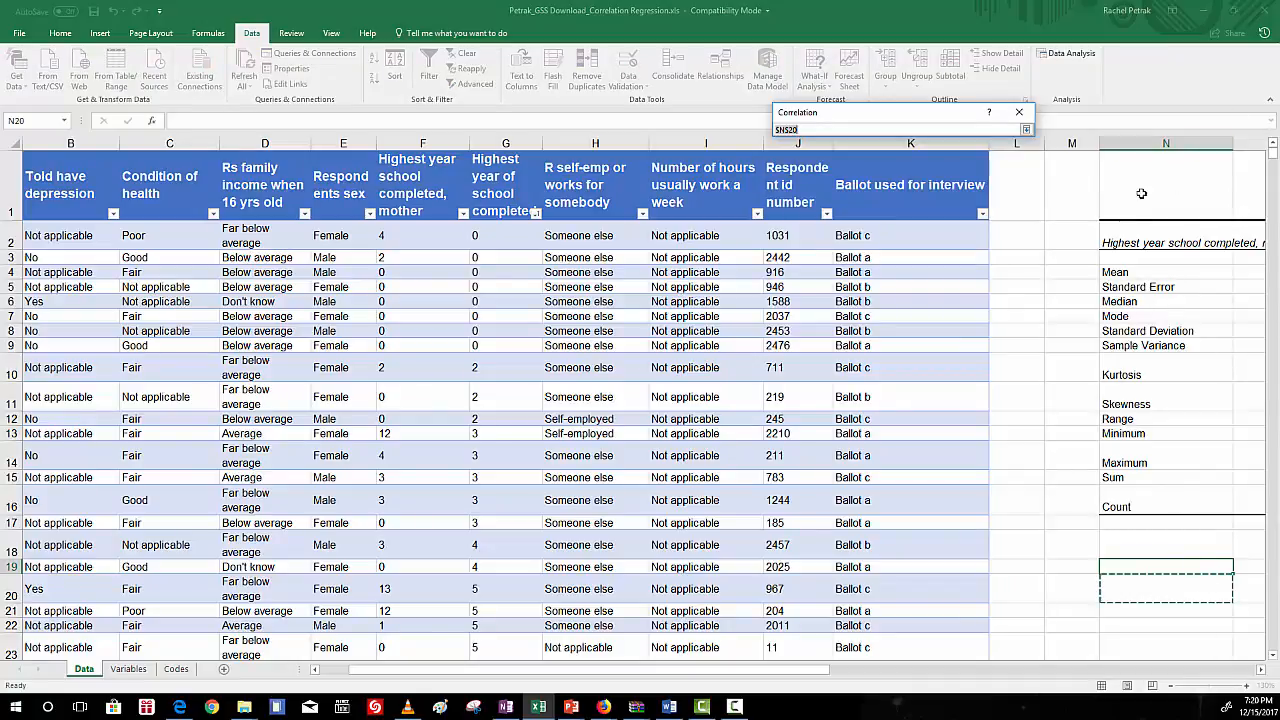
left_click(1126, 669)
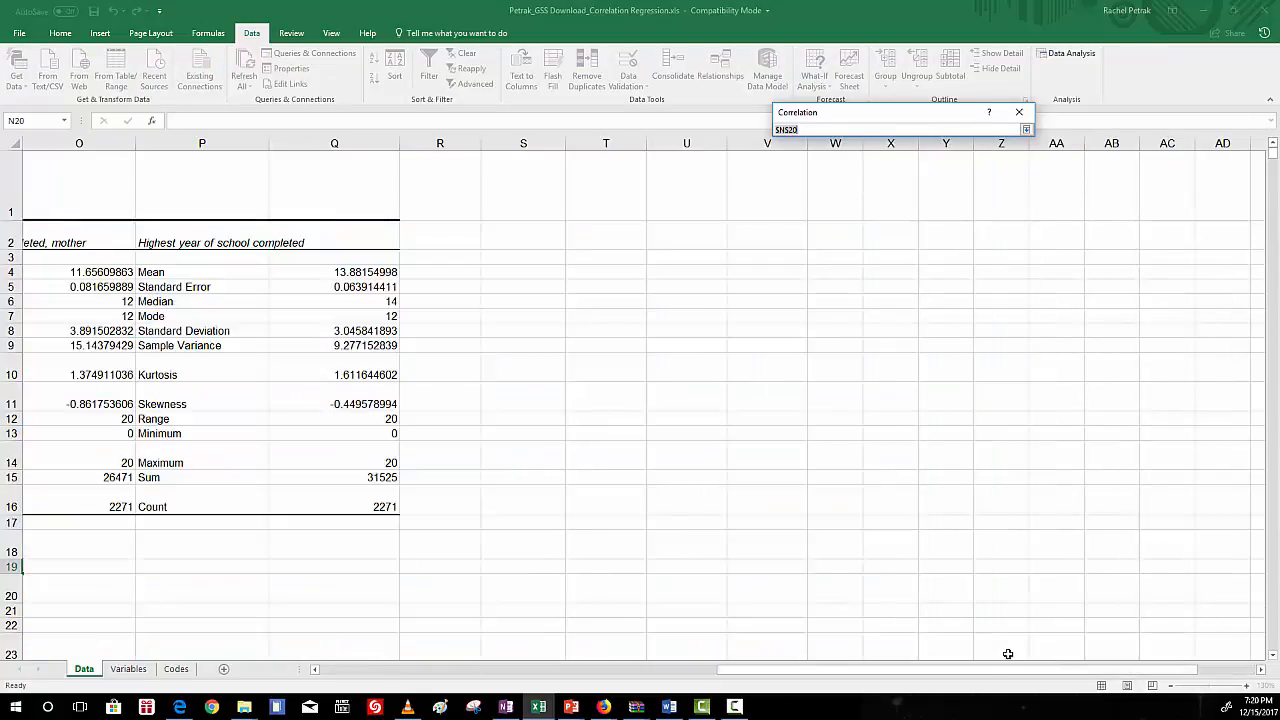
left_click_drag(936, 669, 660, 660)
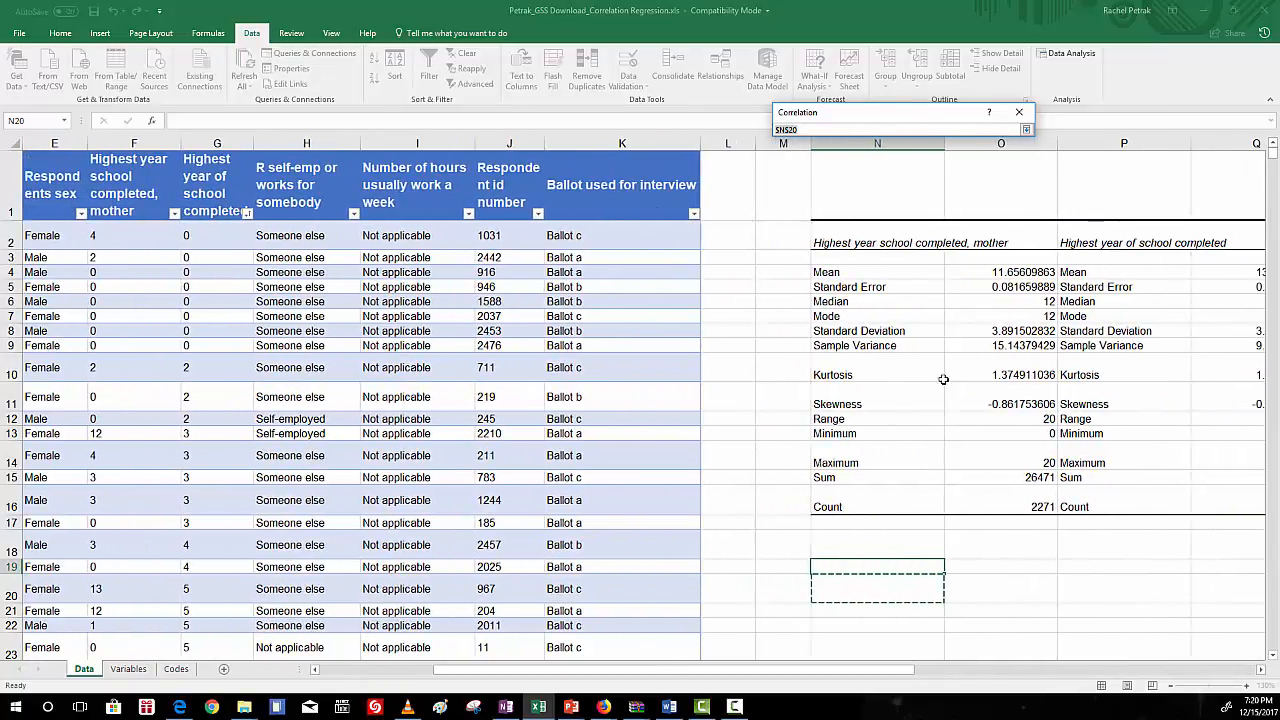
left_click(862, 569)
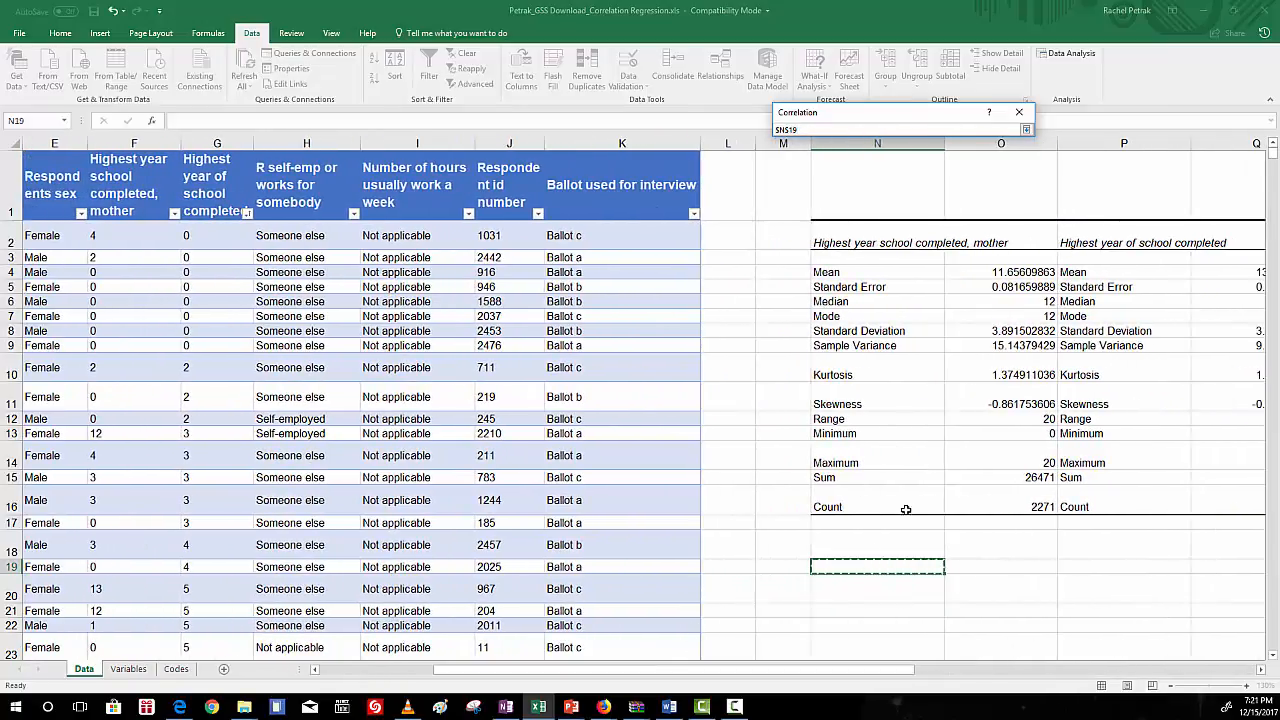
left_click(1025, 131)
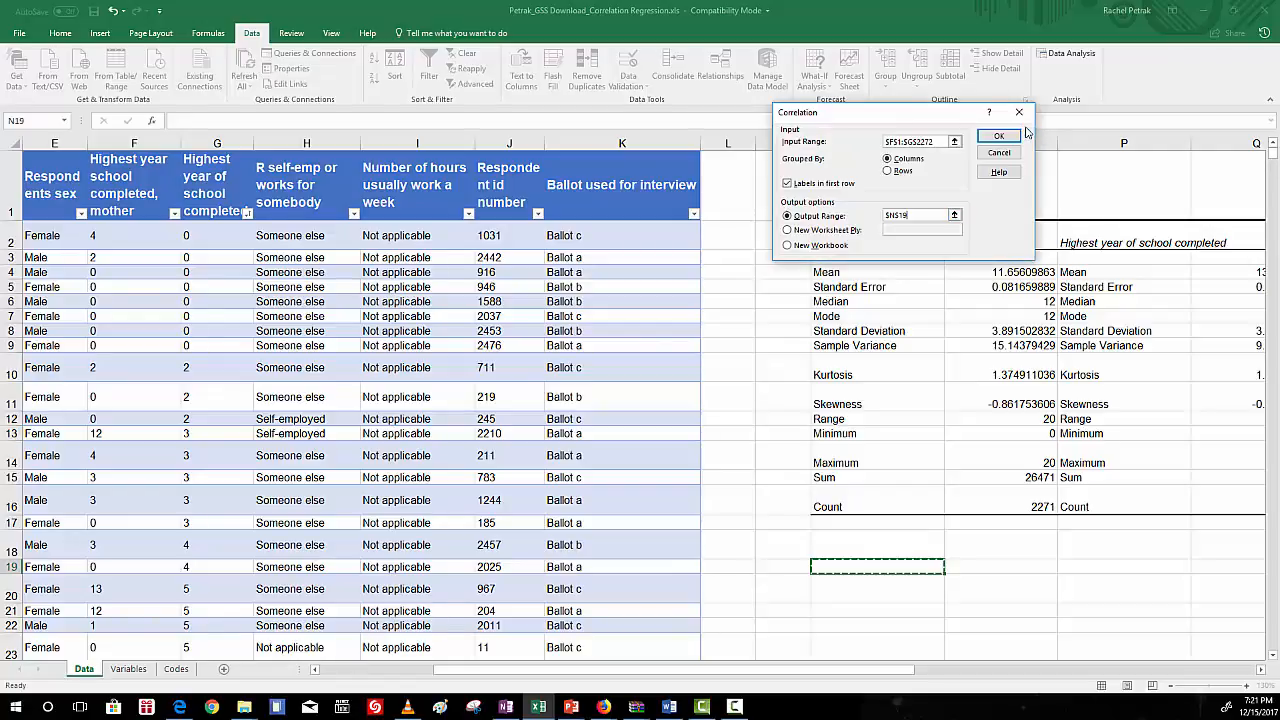
left_click(999, 137)
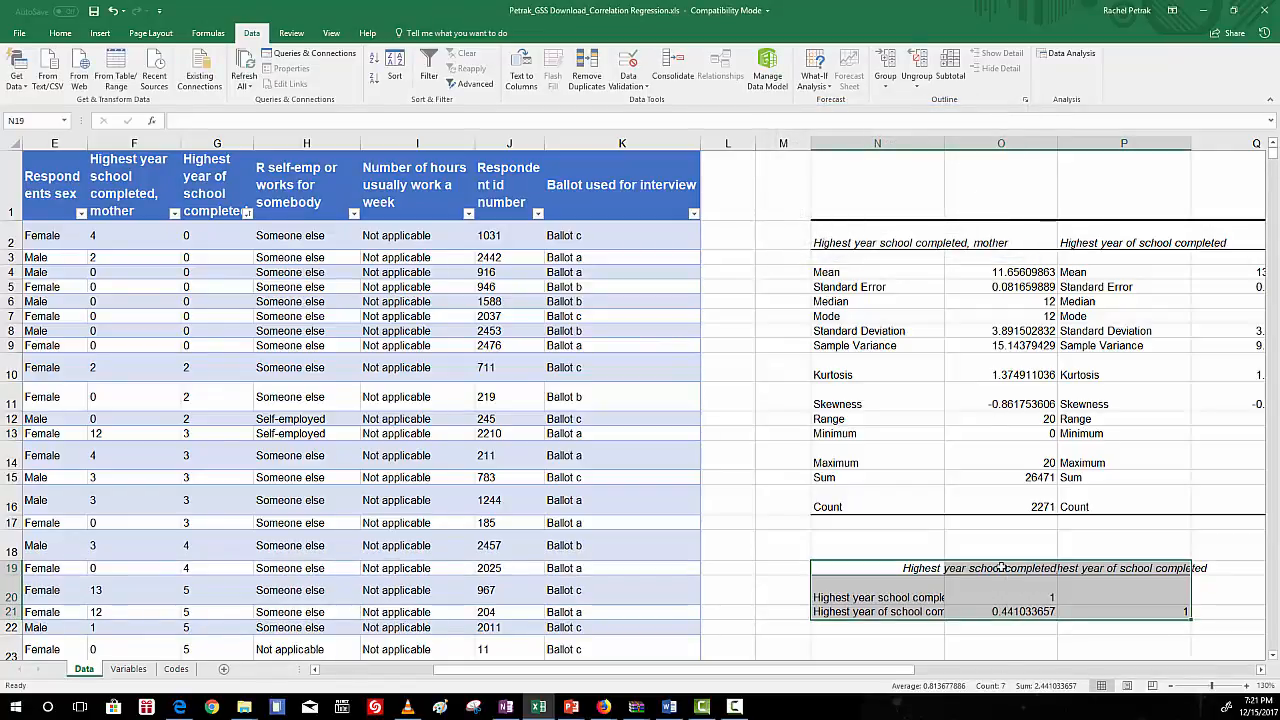
Left-align the mother's highest school year header in cell O19 of the correlation table
left_click_drag(934, 669, 970, 685)
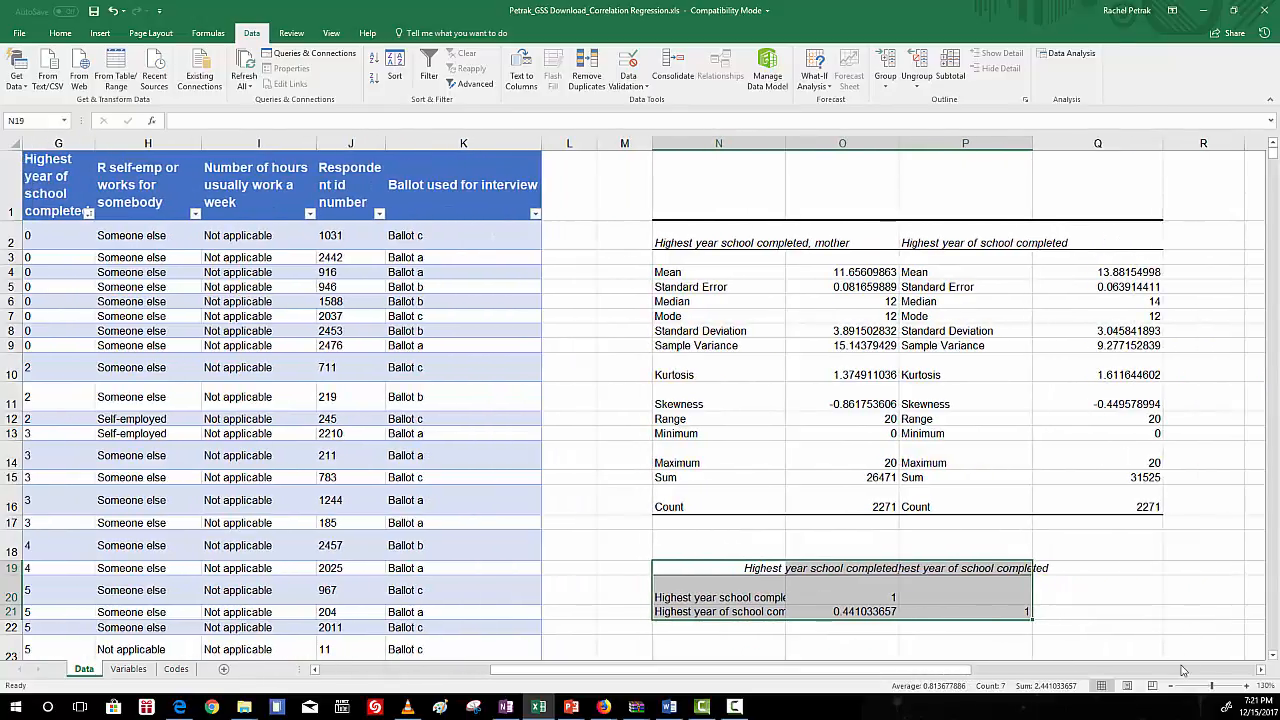
left_click(1246, 686)
left_click(1246, 686)
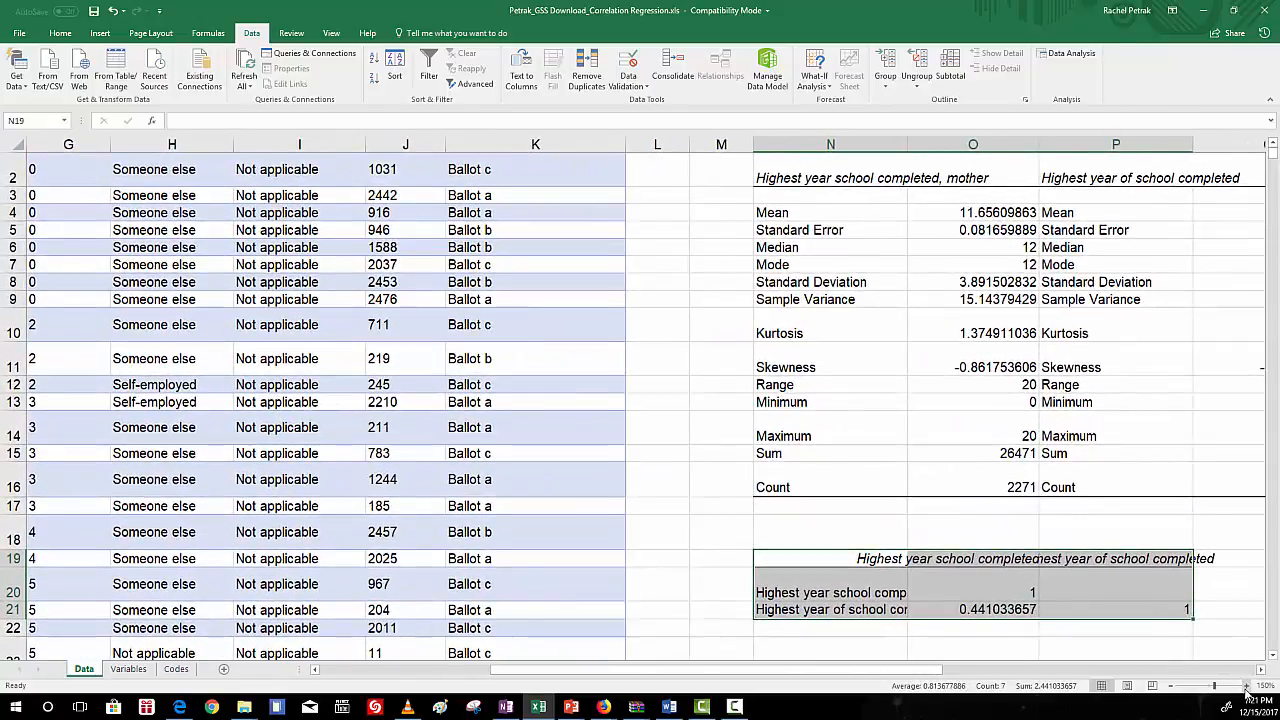
left_click(1246, 686)
left_click_drag(893, 672, 921, 672)
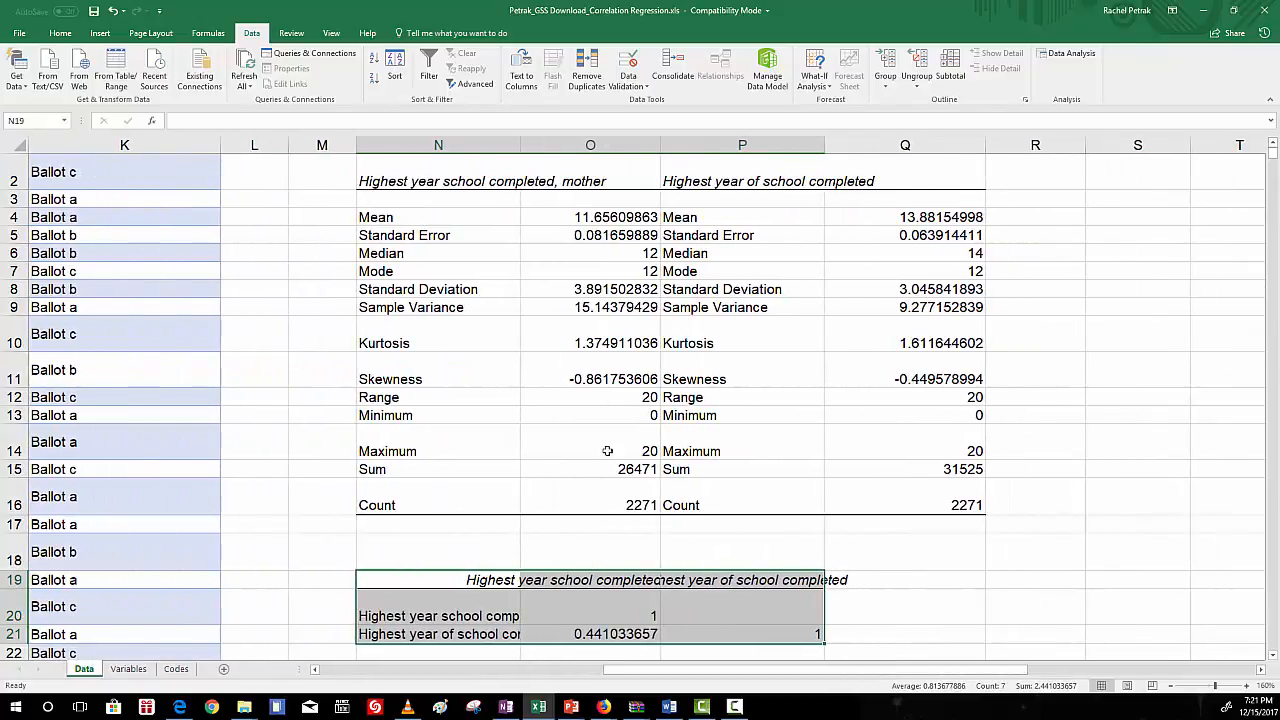
left_click(550, 580)
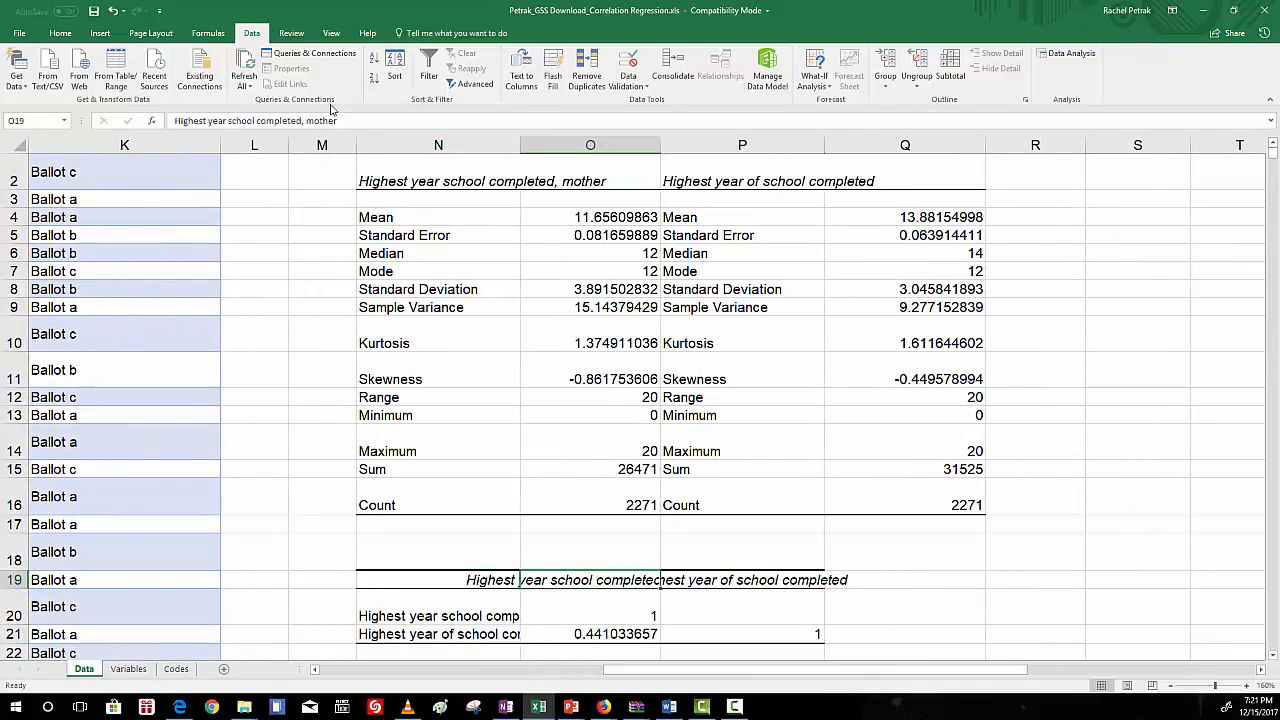
left_click(59, 34)
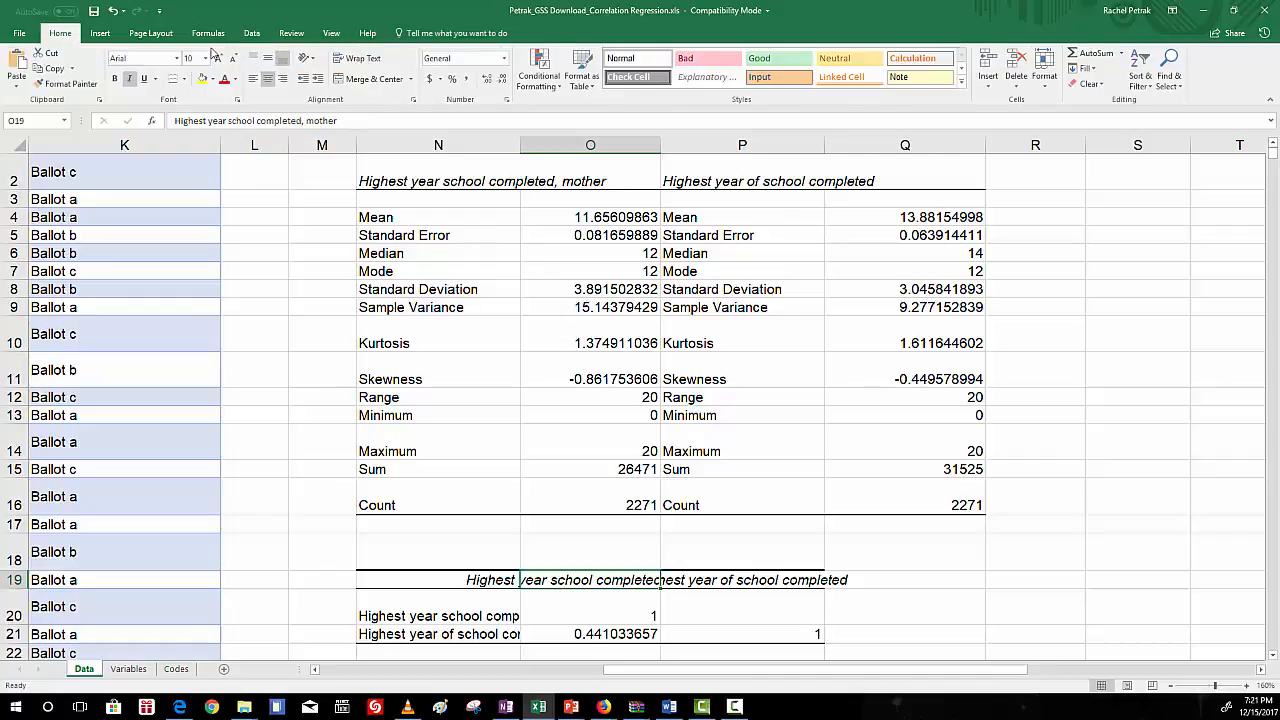
left_click(255, 79)
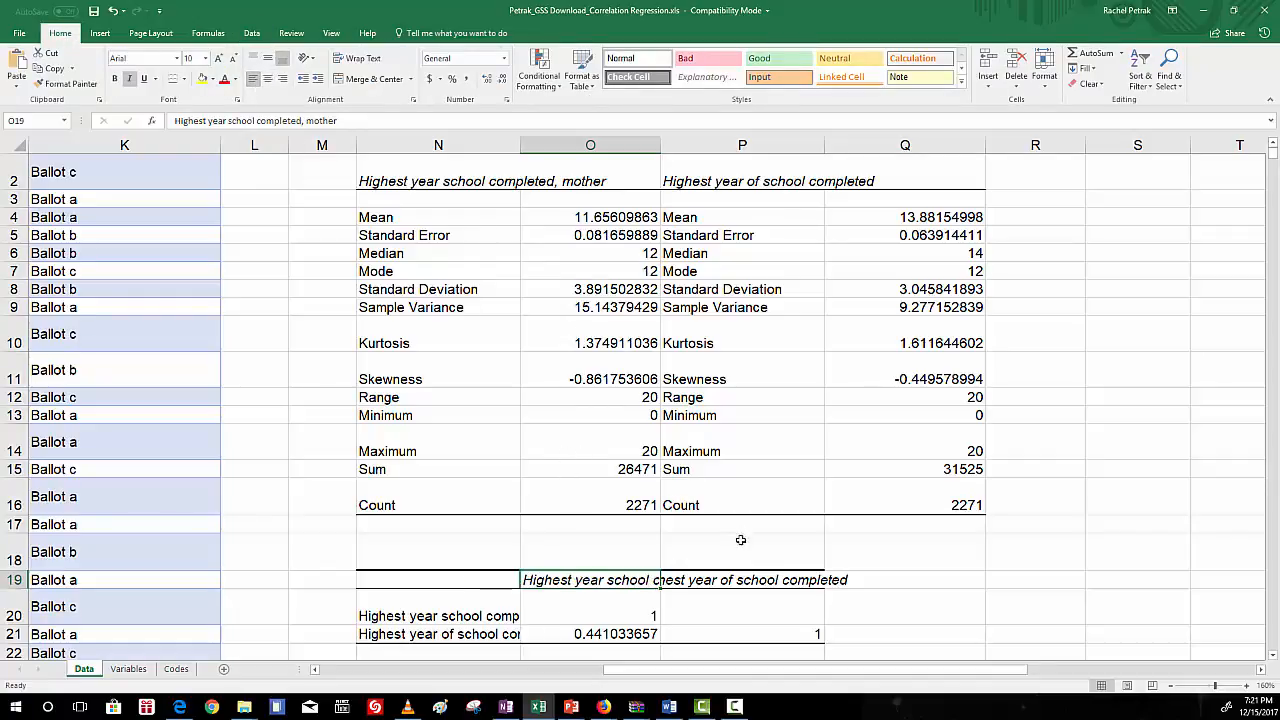
Turn on text wrapping for the two correlation column headers in O19:P19
left_click(733, 580)
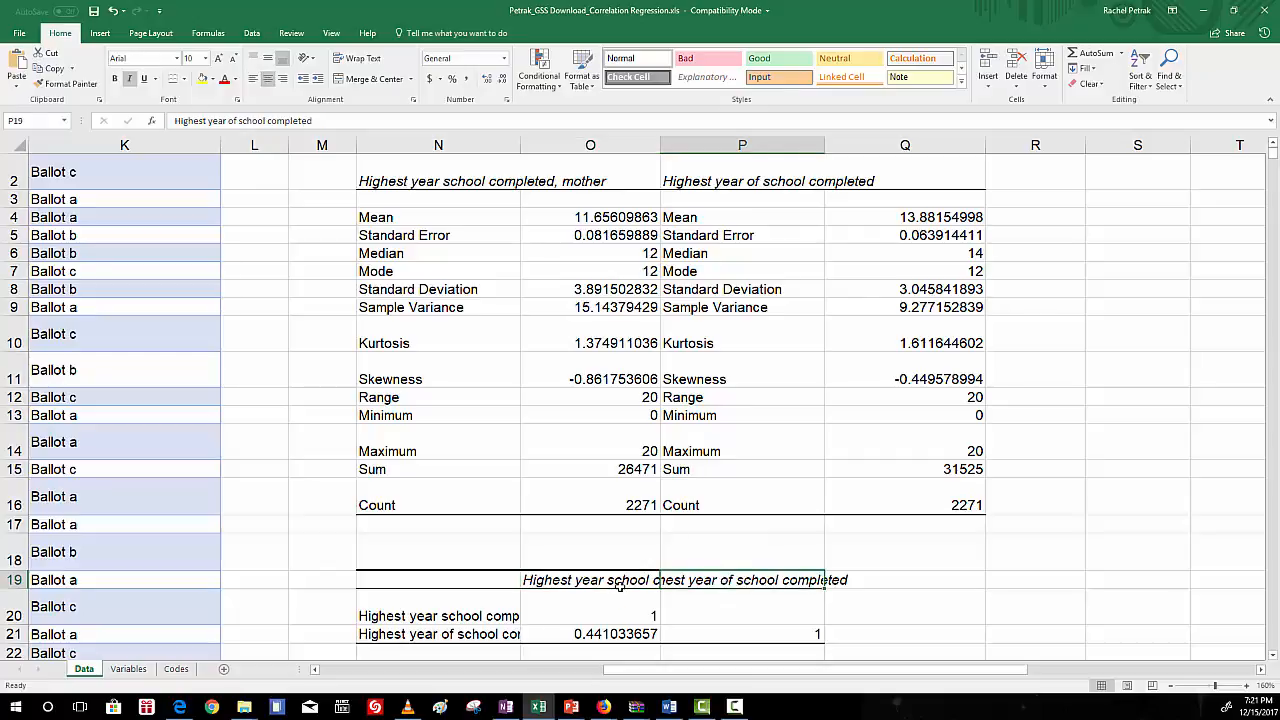
mouse_move(619, 585)
left_mouse_down()
mouse_move(723, 580)
mouse_move(710, 580)
left_mouse_up()
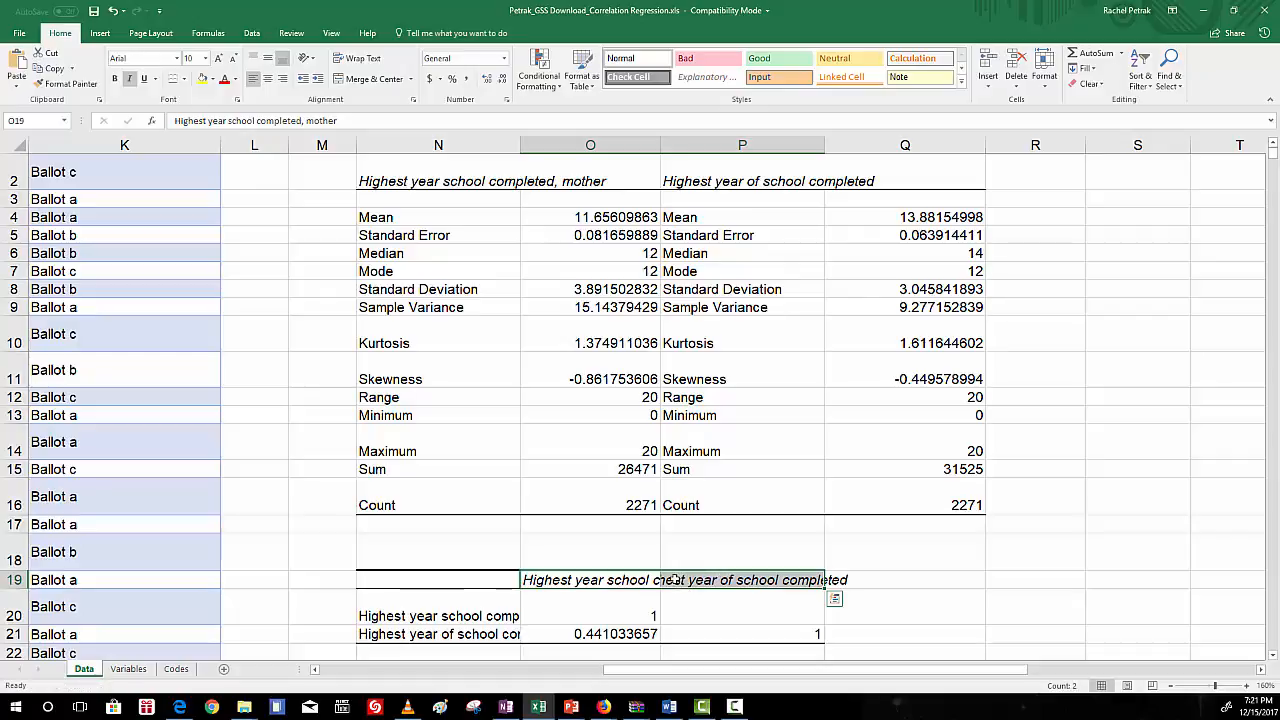
right_click(675, 580)
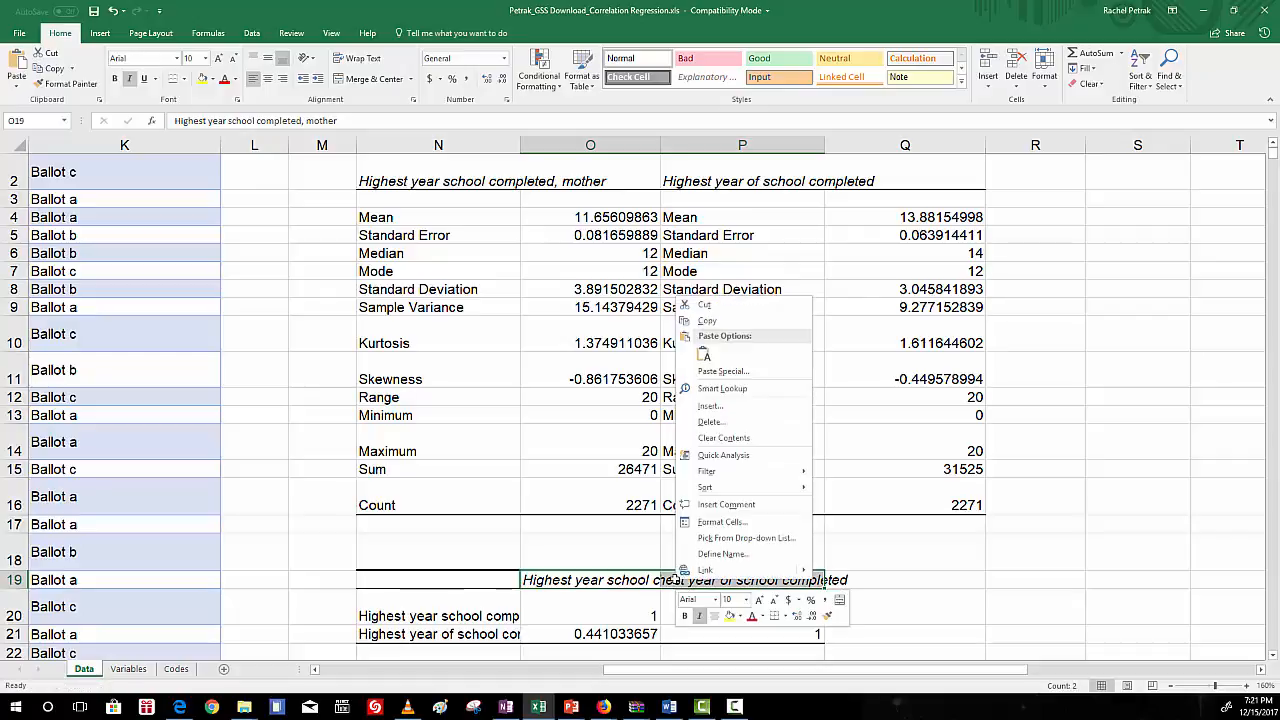
left_click(704, 522)
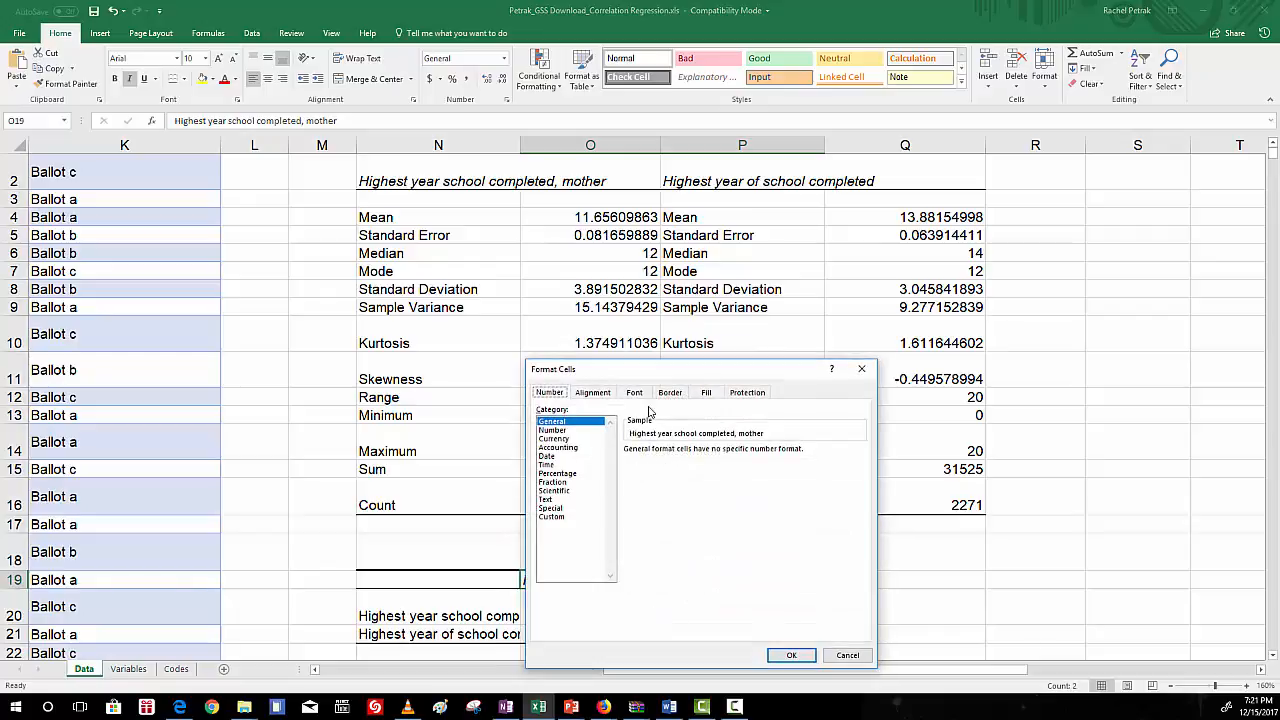
left_click(607, 397)
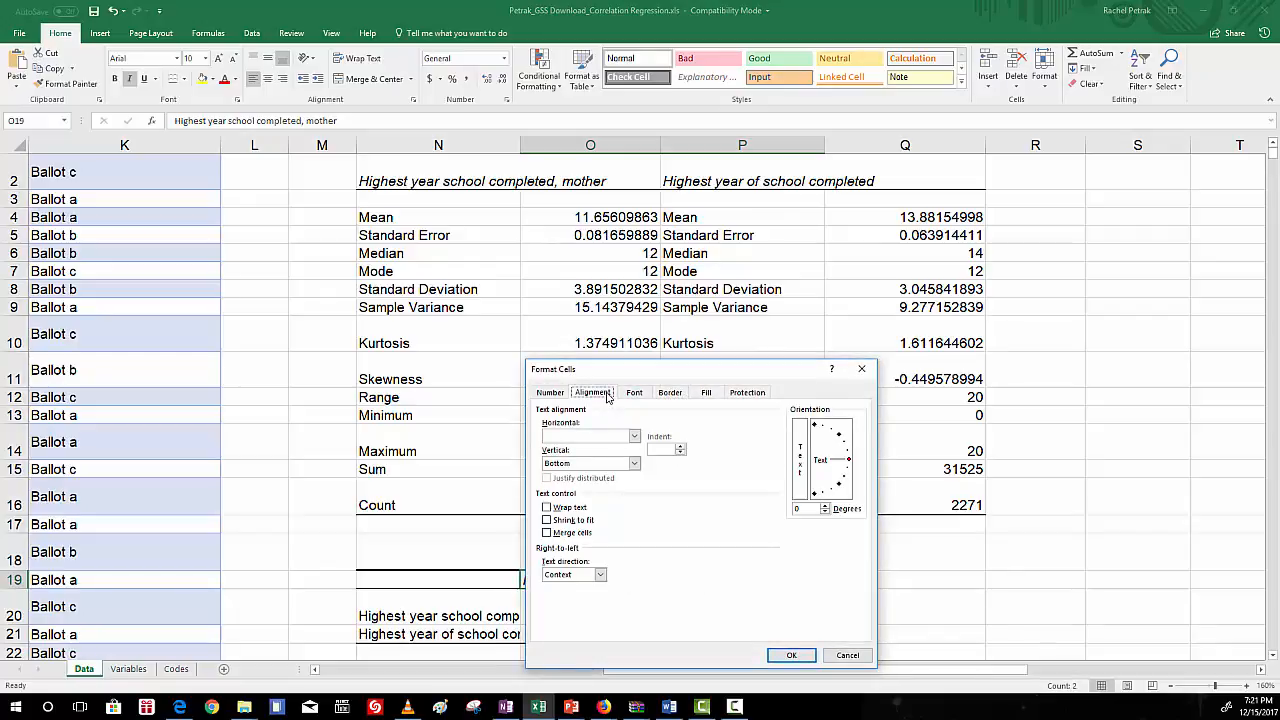
left_click(548, 508)
left_click(786, 657)
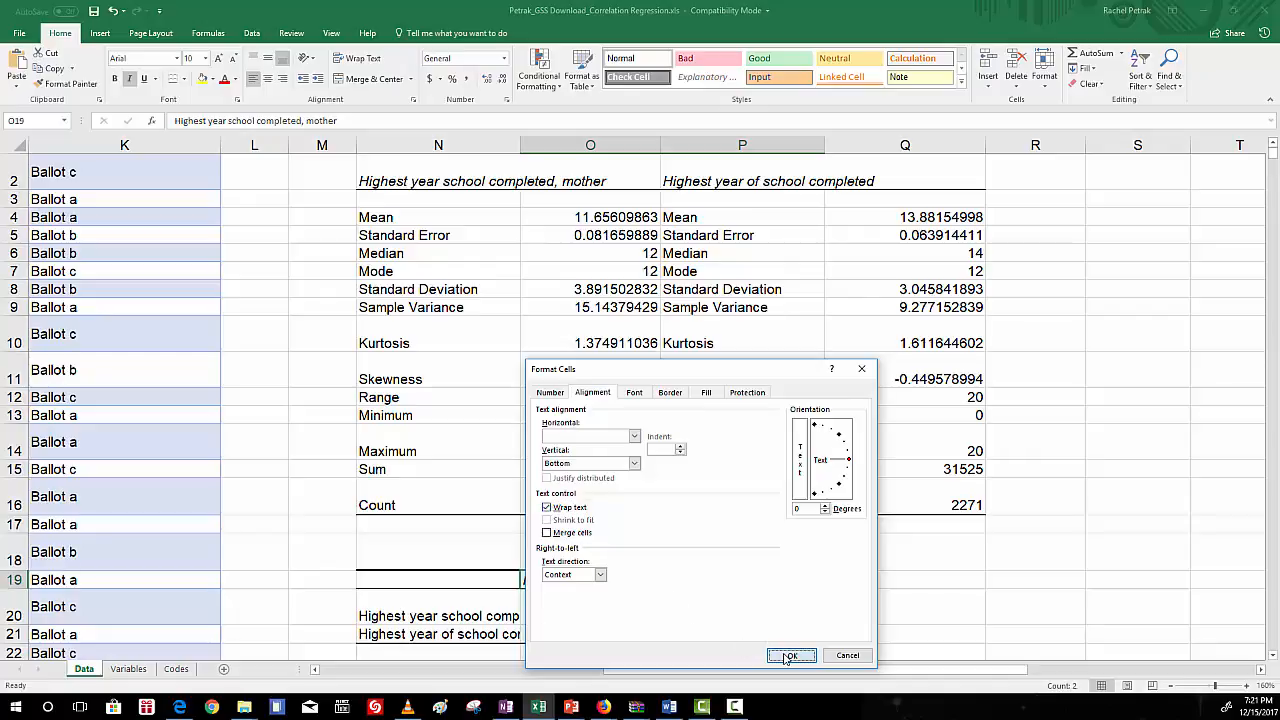
left_click(990, 586)
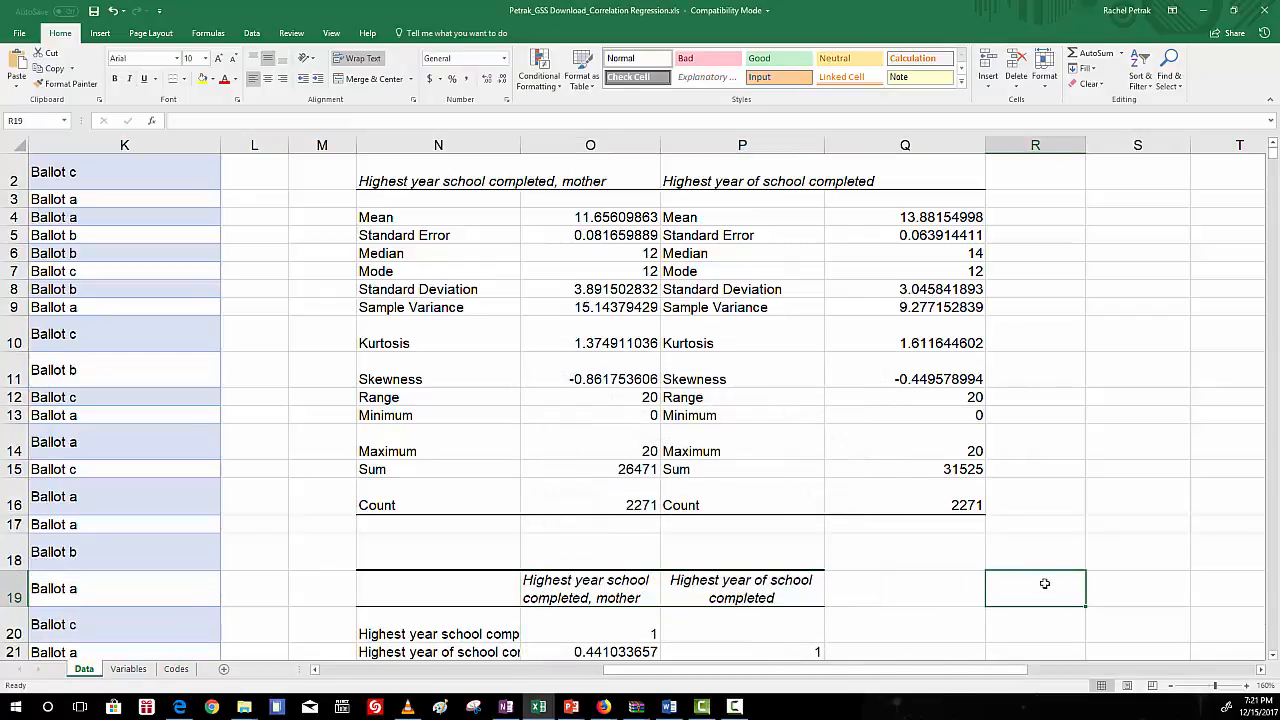
Widen column N slightly to give the correlation table's row labels more room
scroll(726, 583, "down", 3)
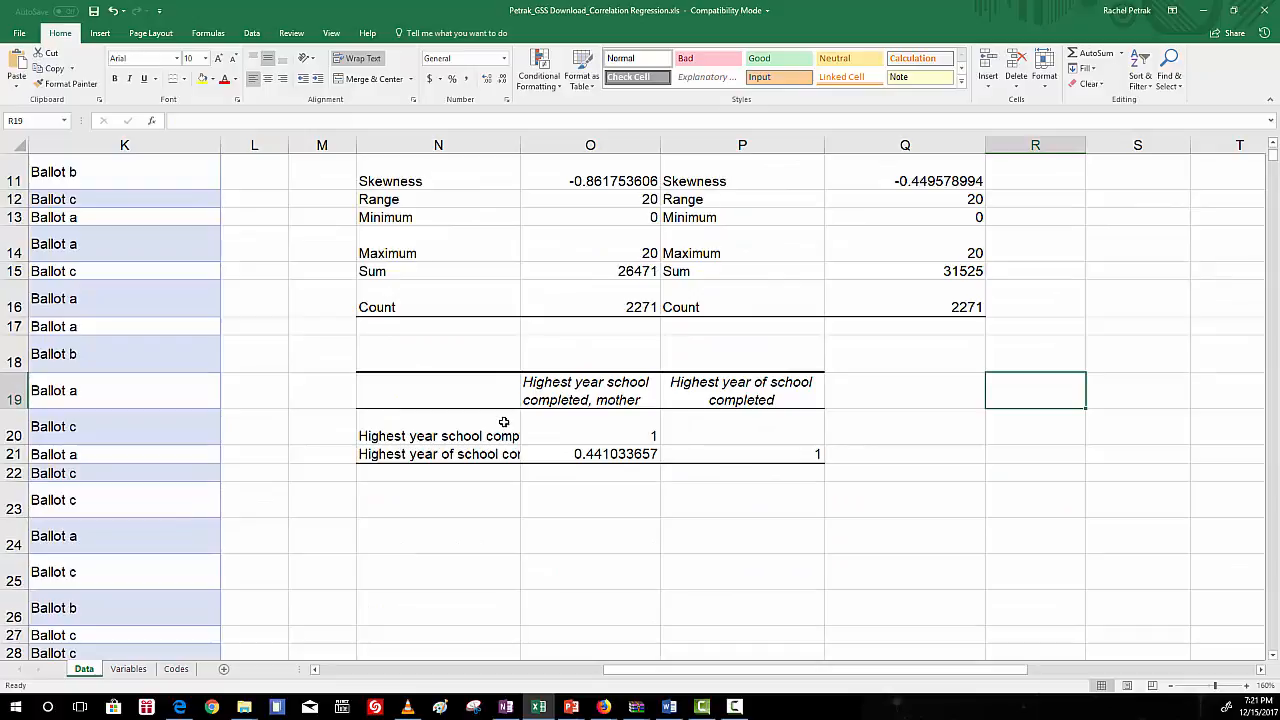
left_click_drag(520, 145, 548, 145)
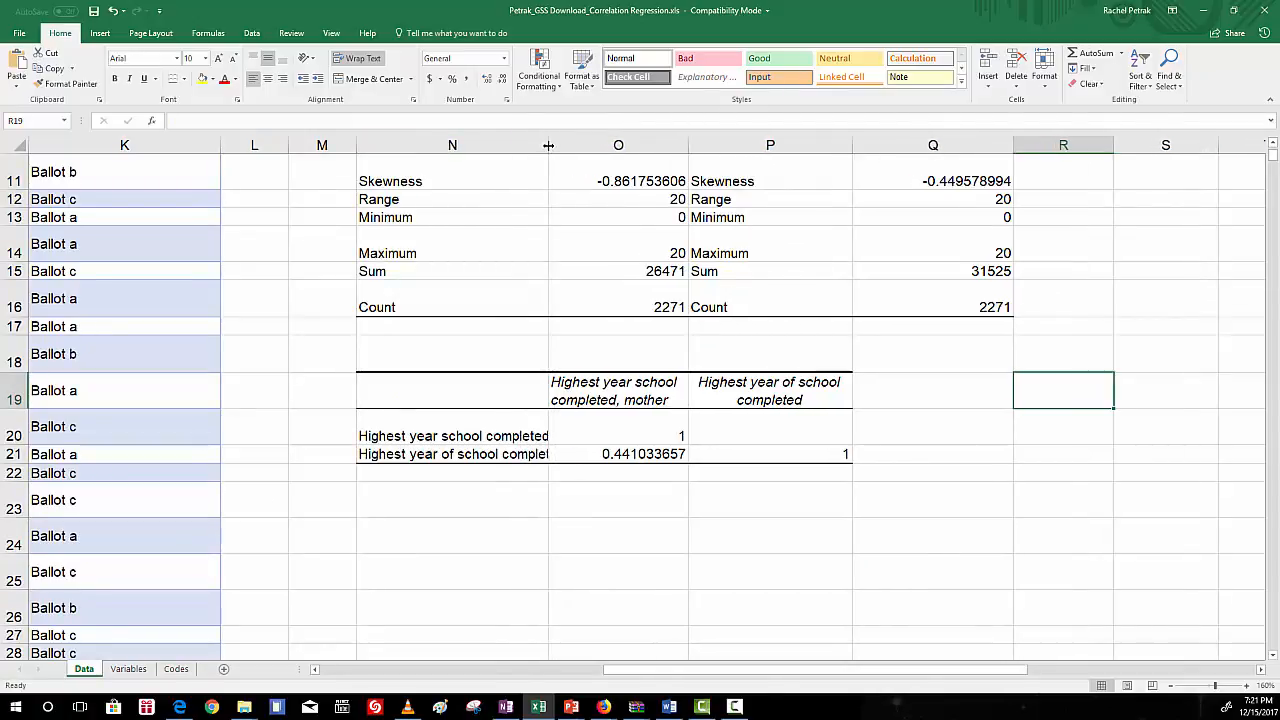
left_click(530, 438)
left_click_drag(527, 450, 525, 452)
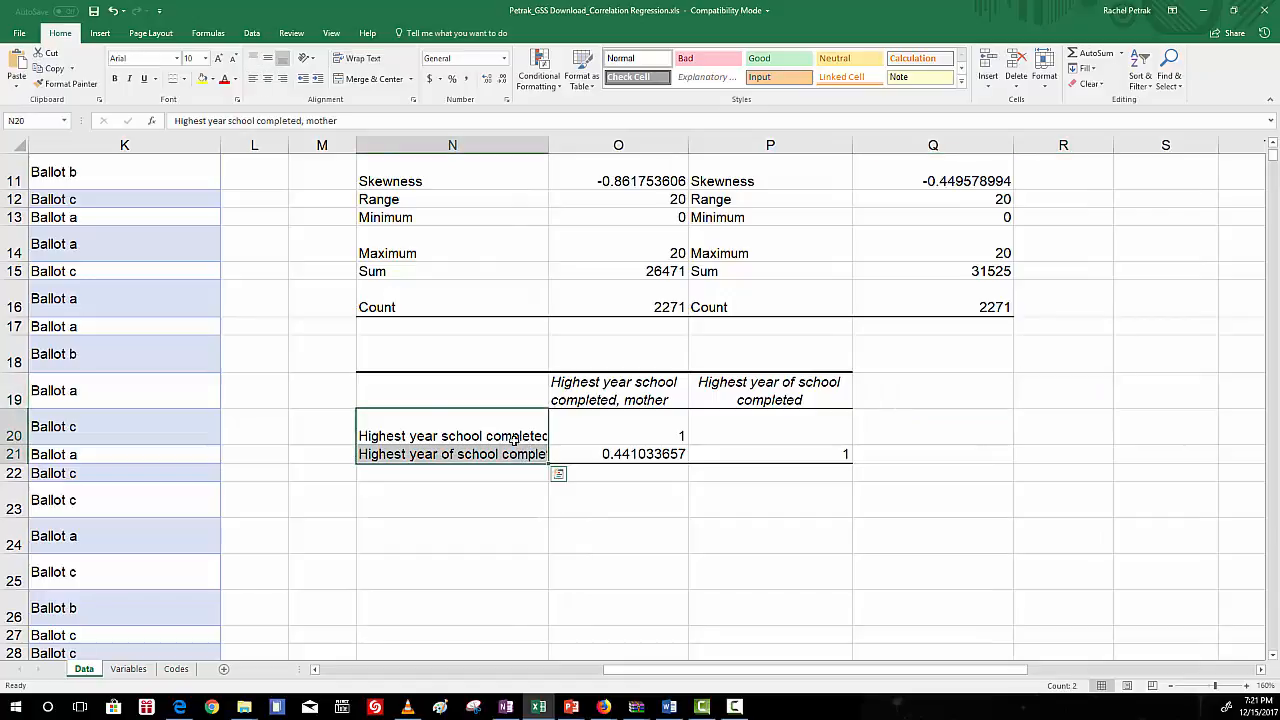
left_click(523, 436)
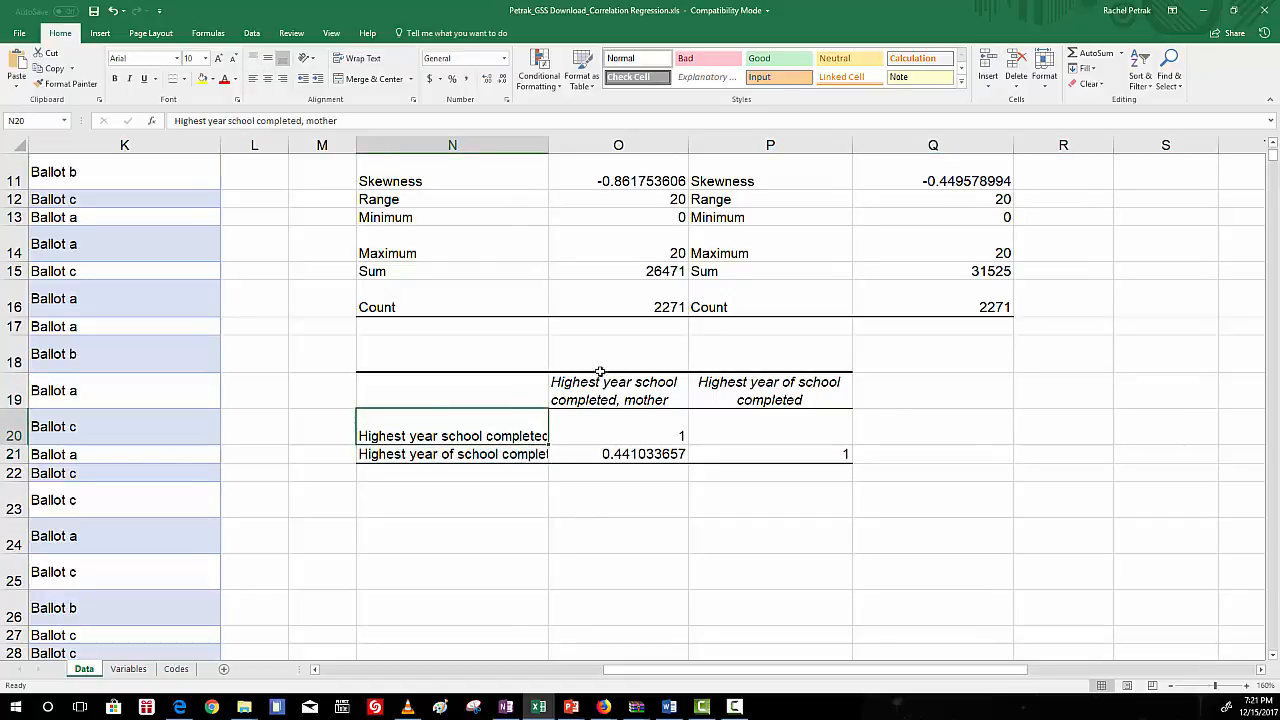
Copy the formatting of header cell O19 onto the correlation row labels in N20:N21 with Format Painter
left_click(608, 400)
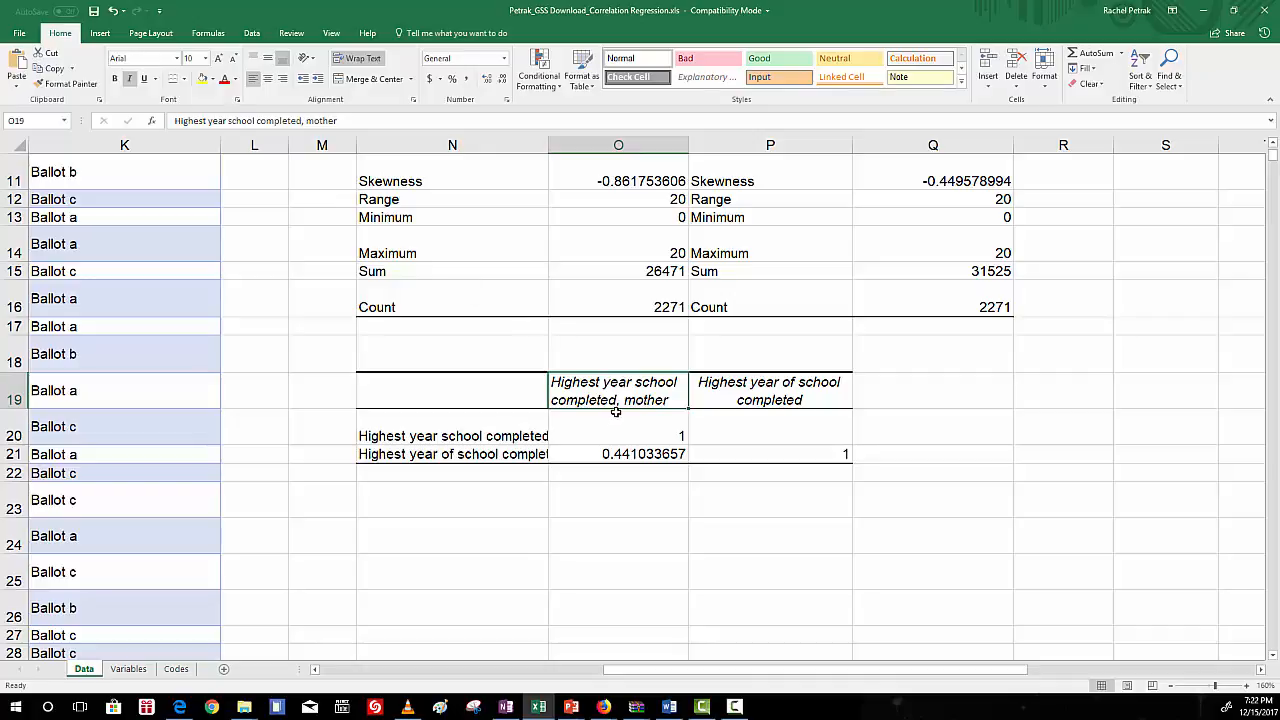
left_click(66, 83)
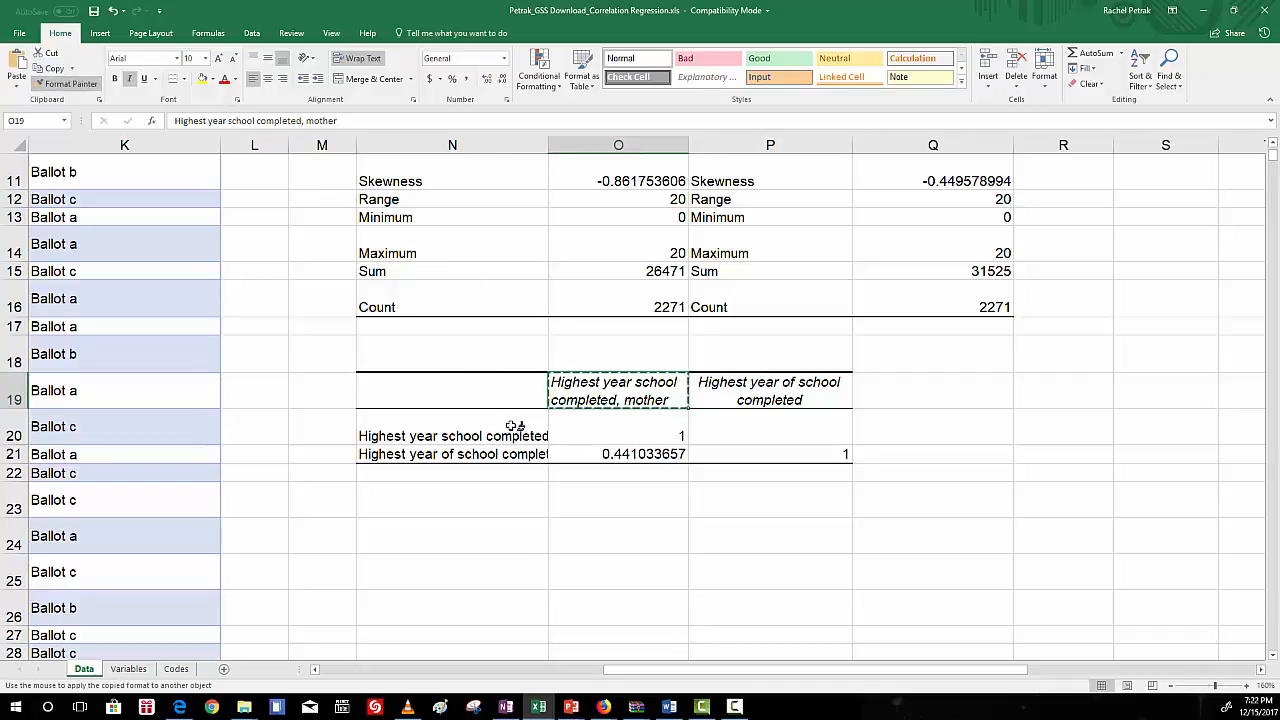
left_click_drag(508, 432, 506, 455)
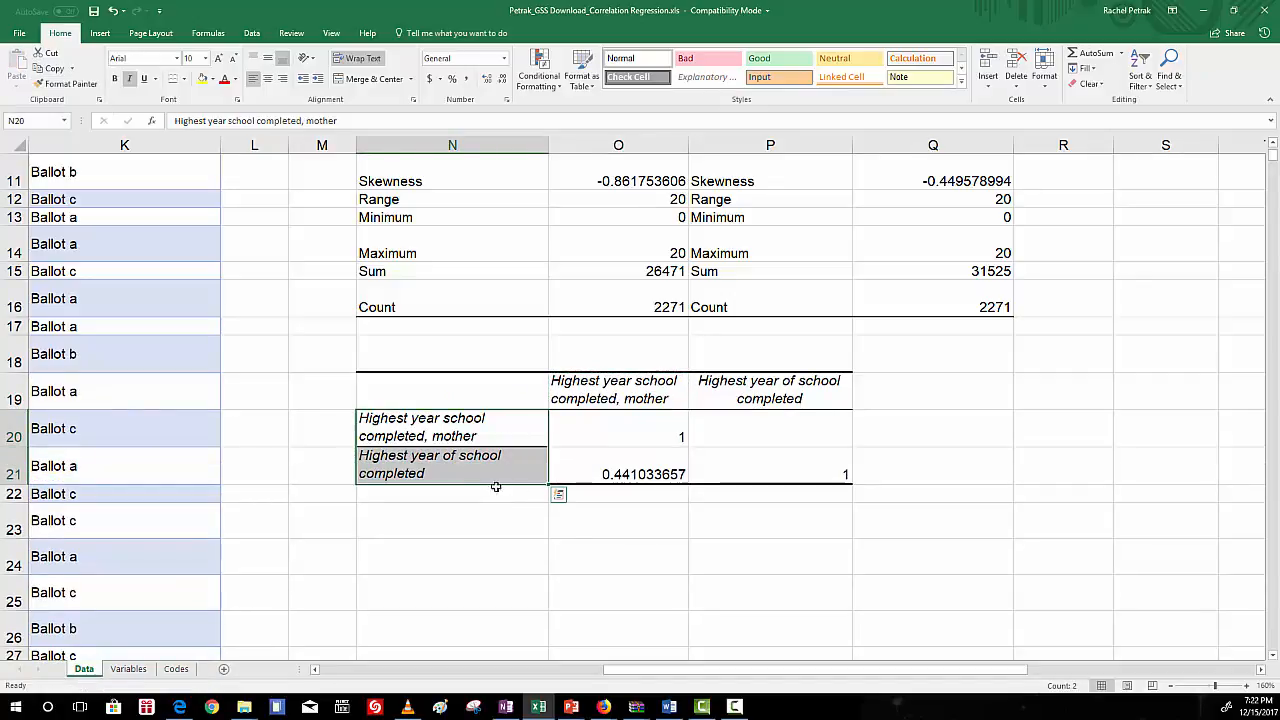
left_click(454, 572)
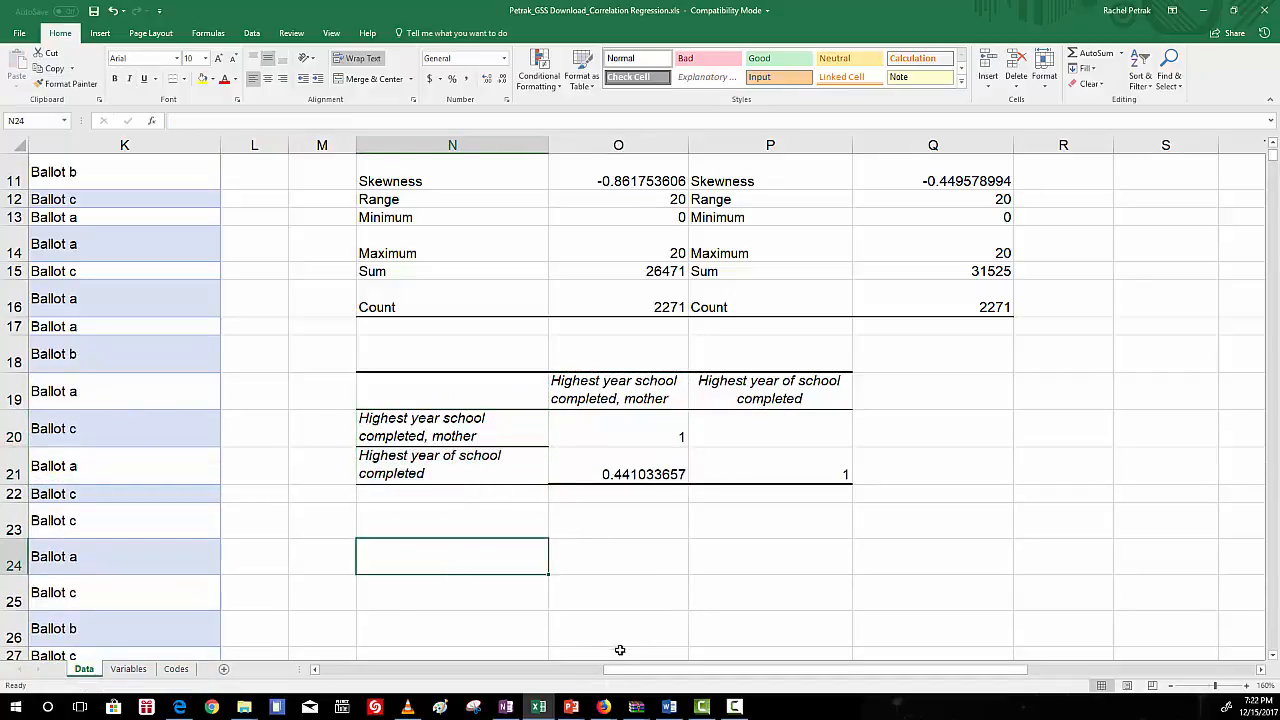
Examine the correlation coefficient between mother's and respondent's highest school year in cell O21
left_click_drag(642, 676, 616, 664)
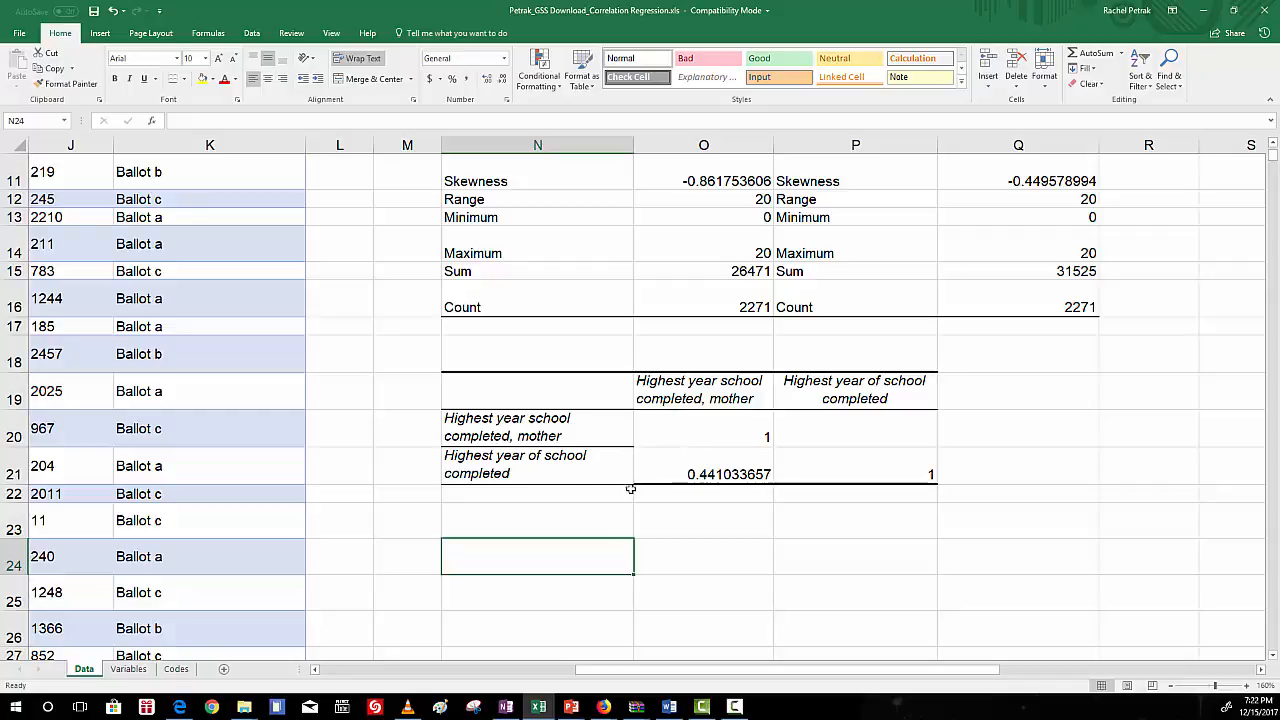
left_click(722, 471)
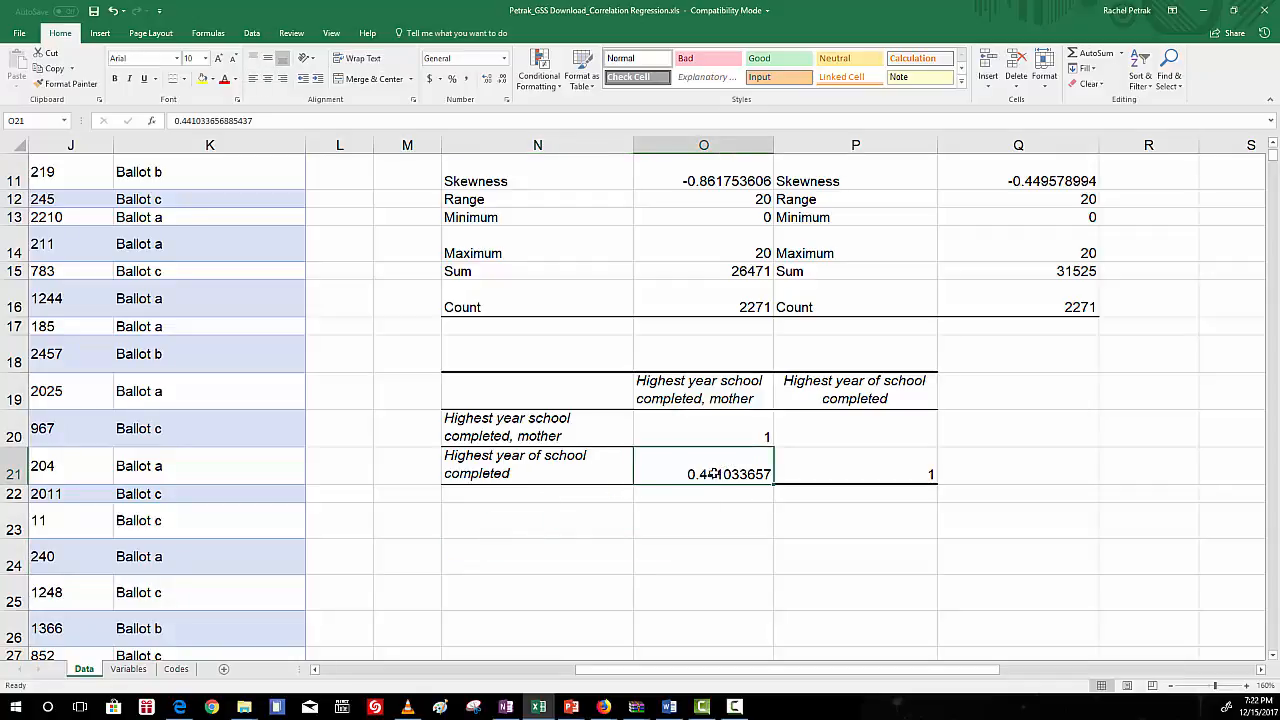
left_click(573, 522)
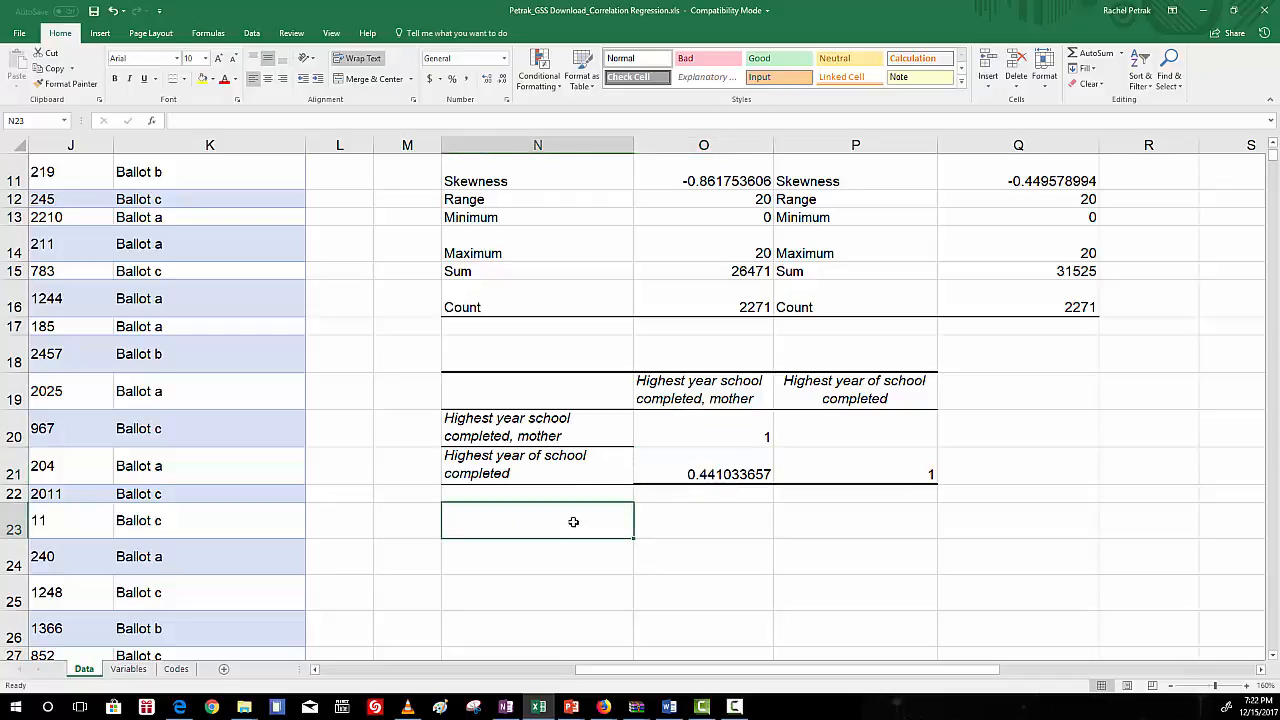
Start the Regression tool from the data analysis tools
left_click(252, 34)
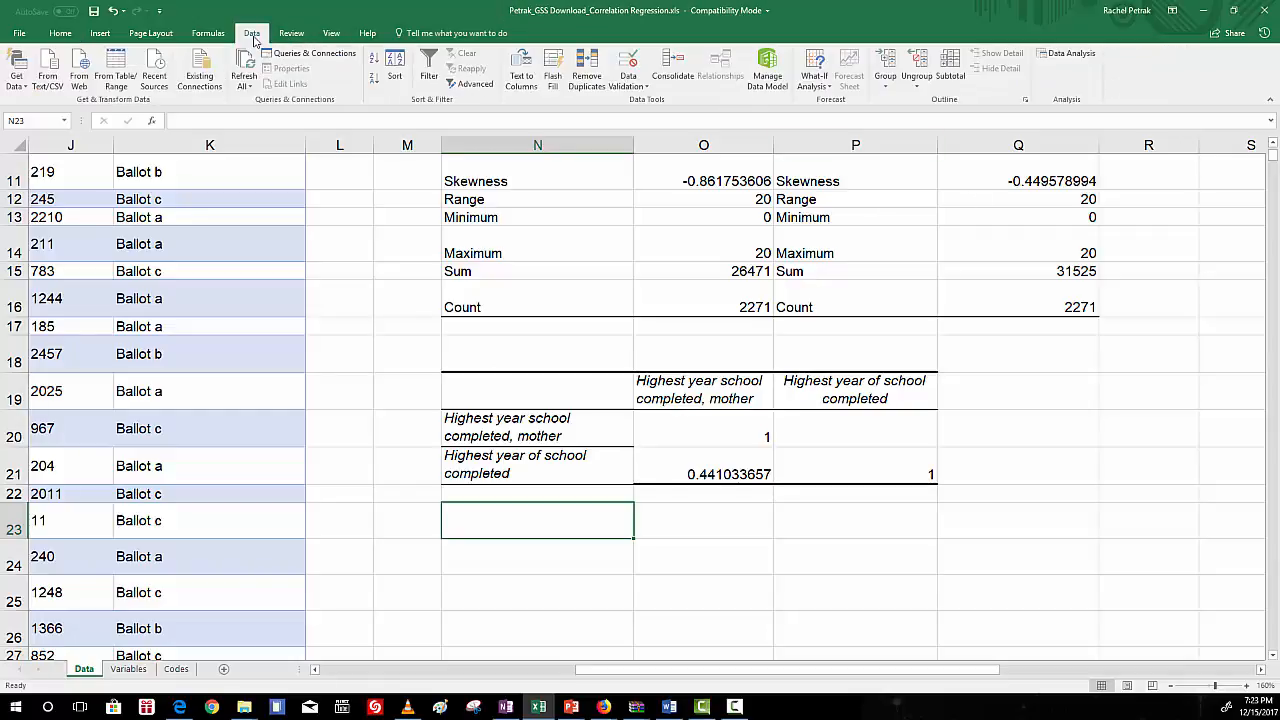
left_click(1078, 55)
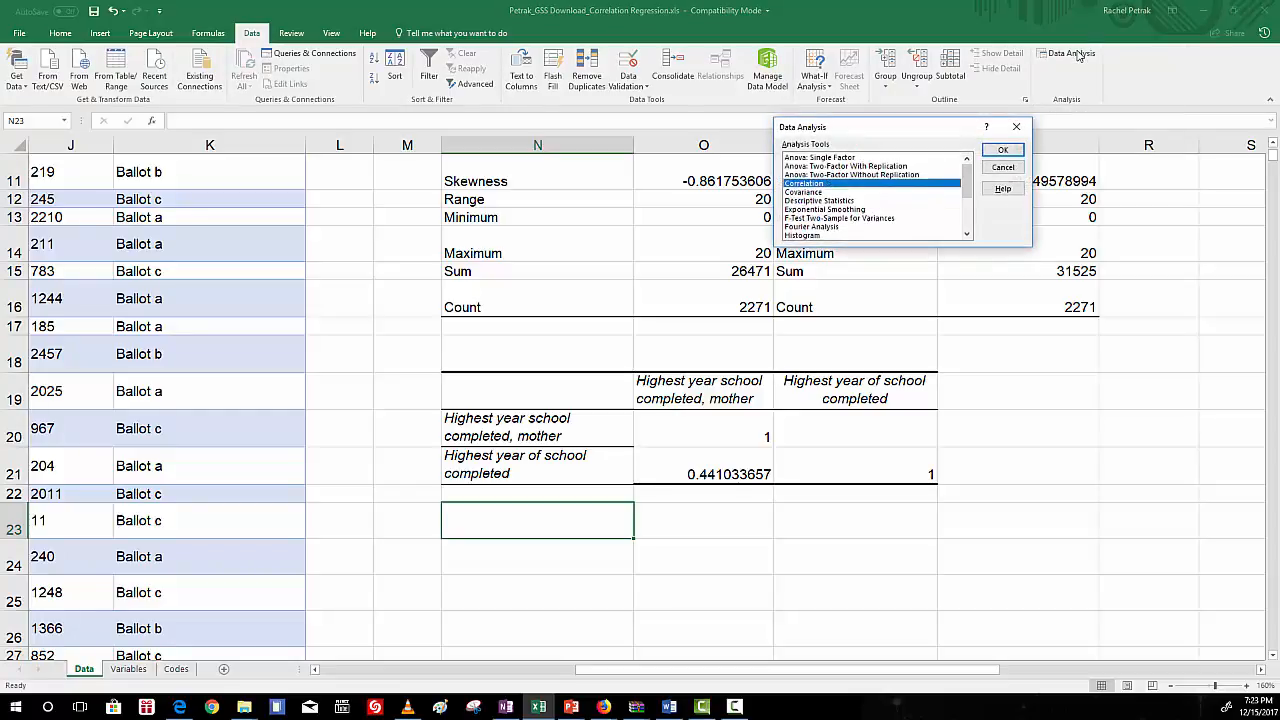
left_click_drag(966, 188, 960, 222)
left_click(808, 193)
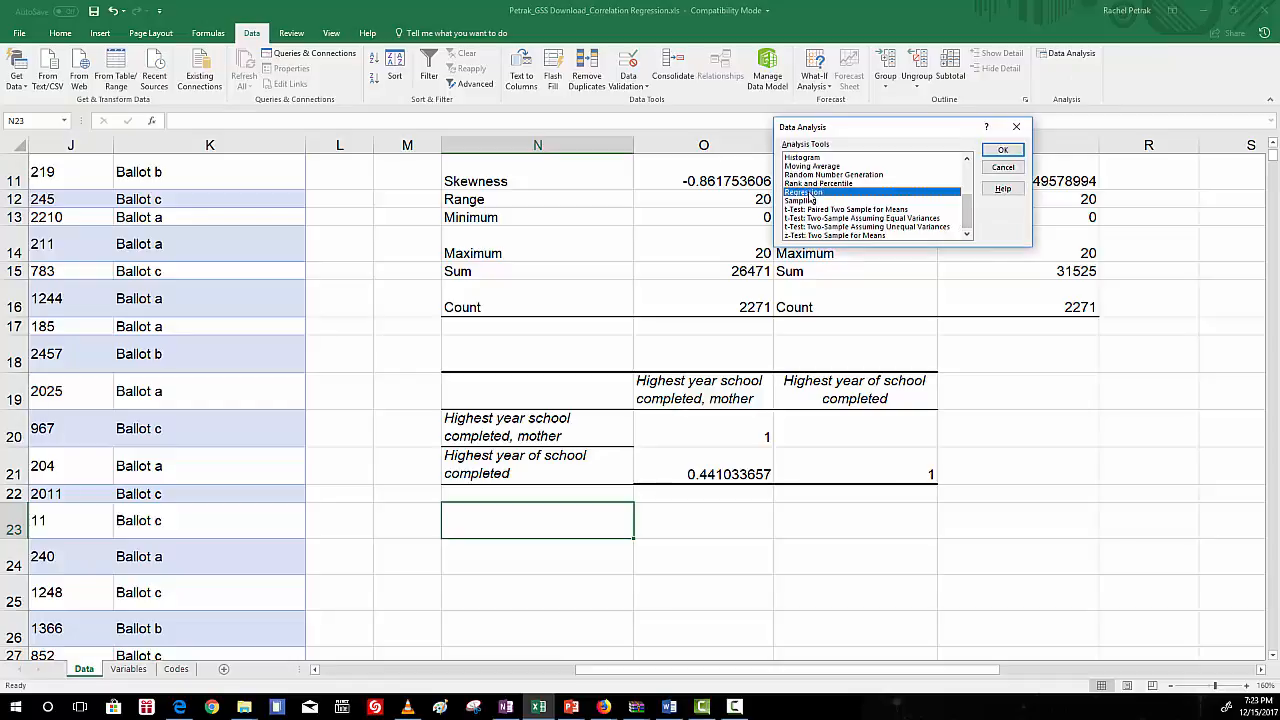
left_click(1004, 152)
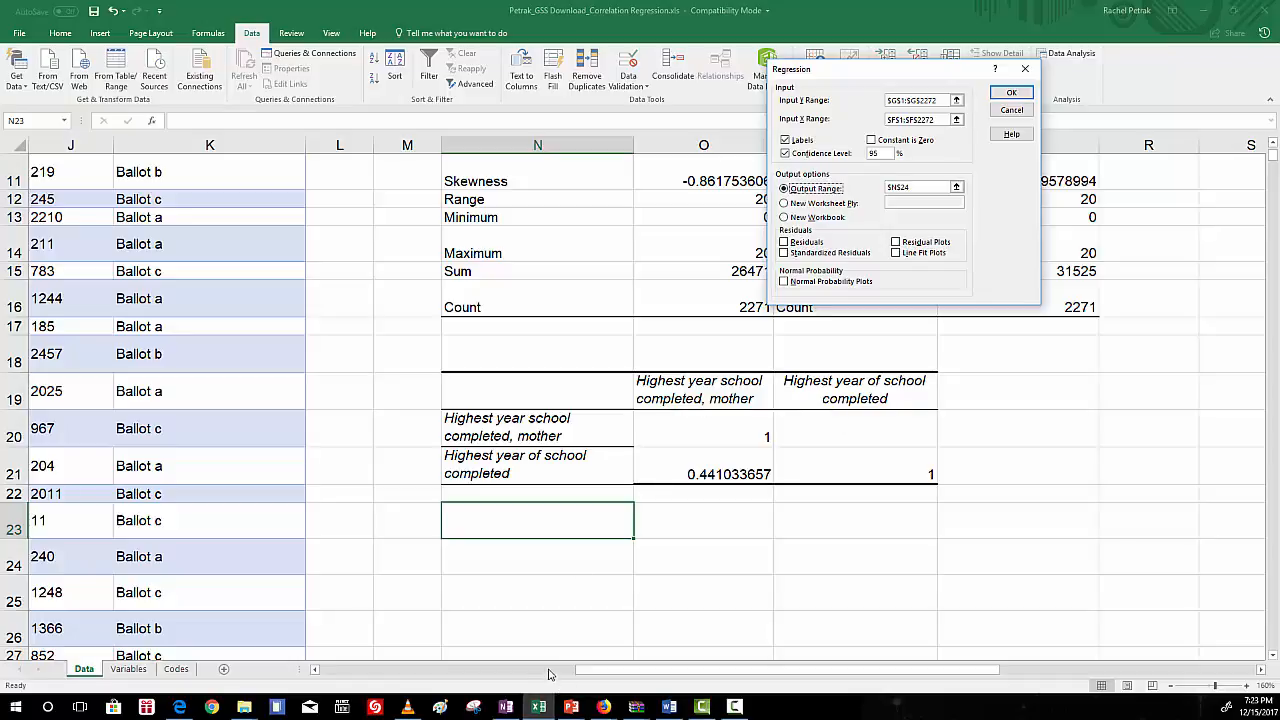
Check the regression Input Y Range, $G$1:$G$2272, against the respondent's highest-year-of-school column, keeping Labels enabled
left_click(956, 100)
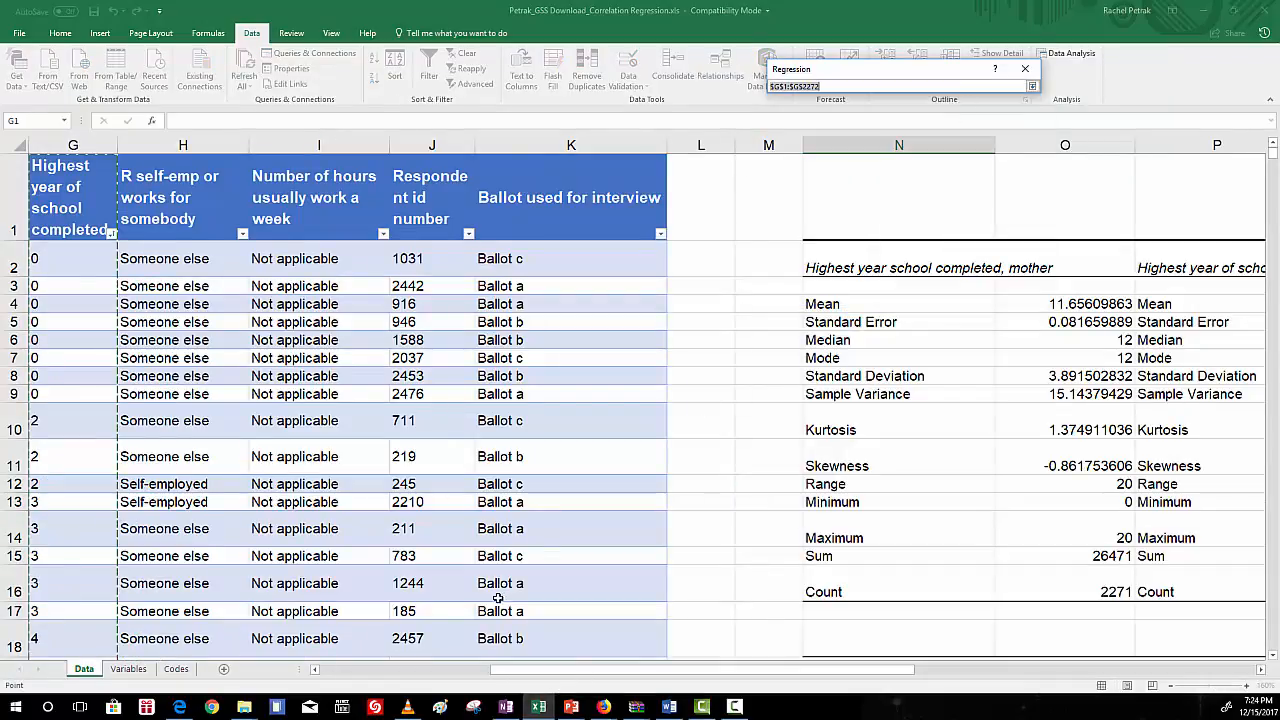
left_click_drag(688, 670, 547, 670)
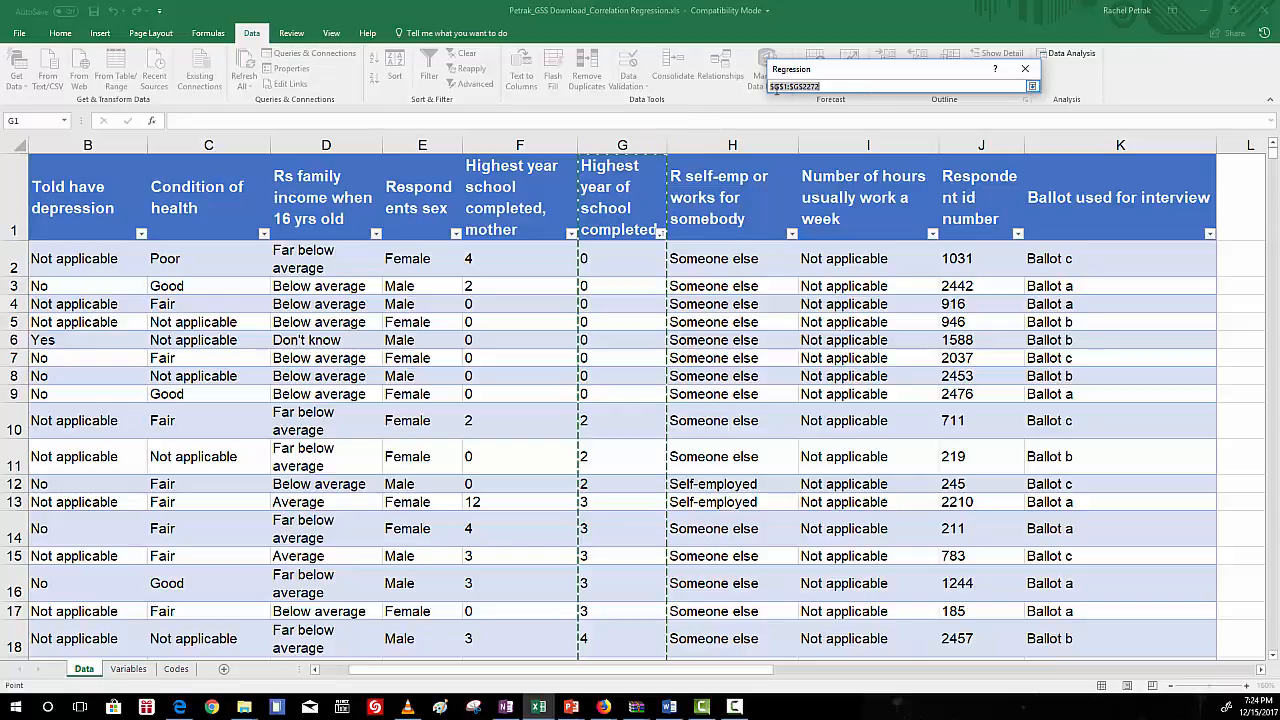
left_click(1032, 86)
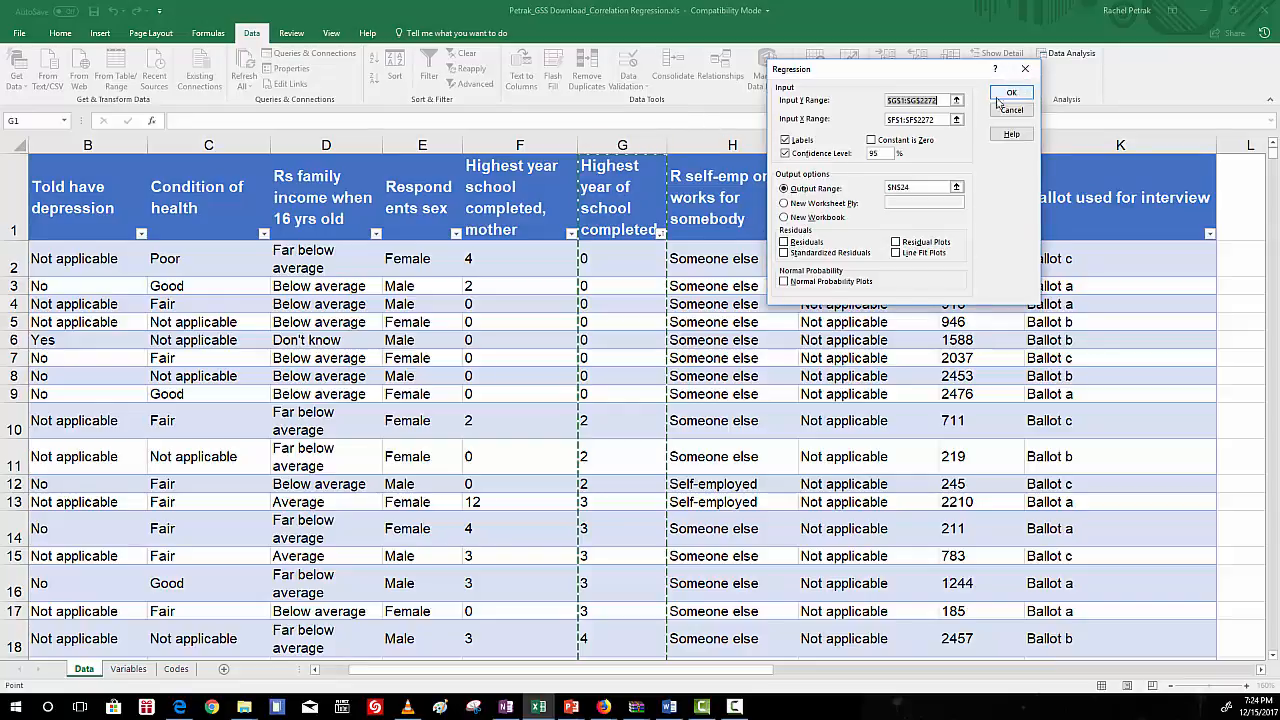
double_click(814, 139)
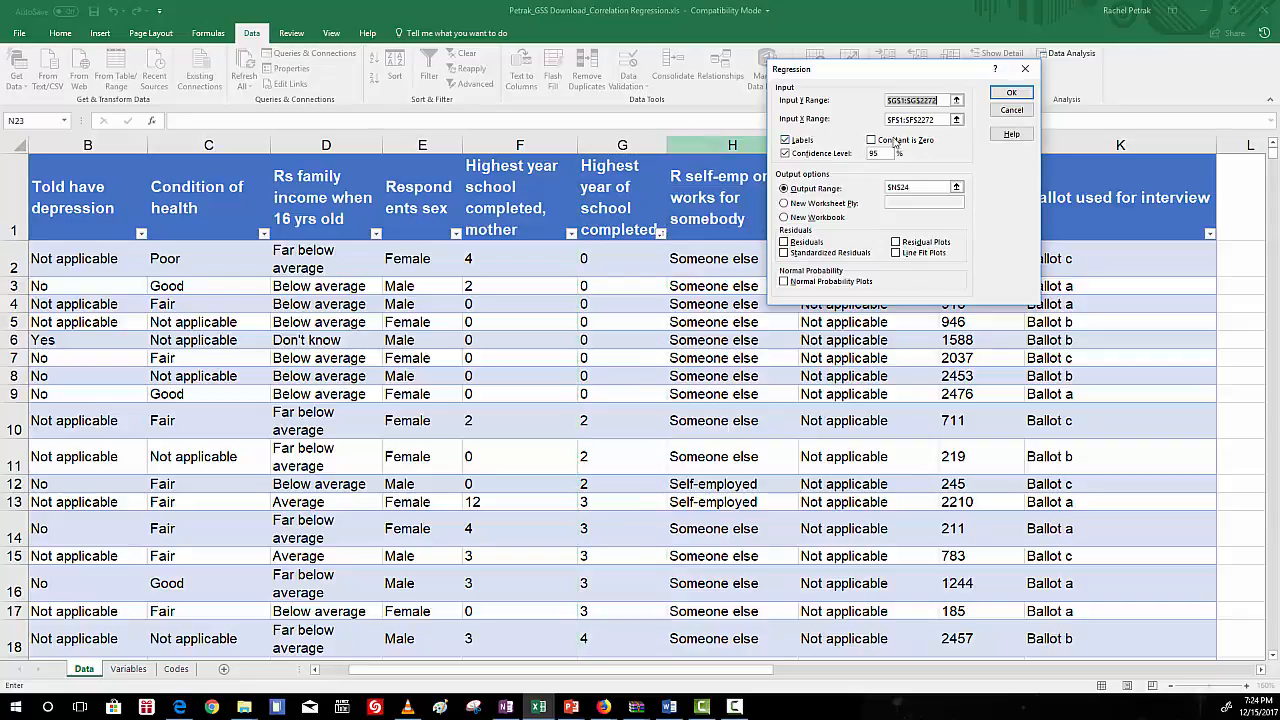
Check the regression Input X Range, $F$1:$F$2272, against the mother's highest-year-of-school column down to its last data row
left_click(956, 120)
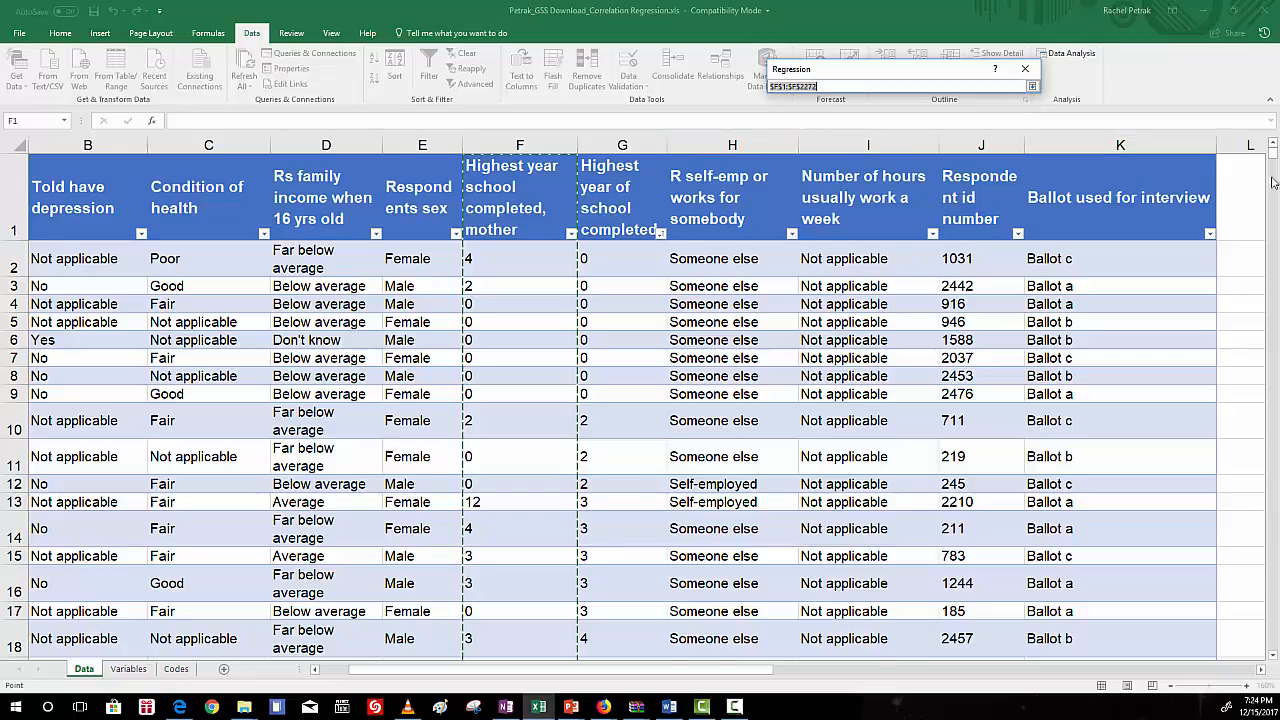
left_click_drag(1273, 157, 1273, 642)
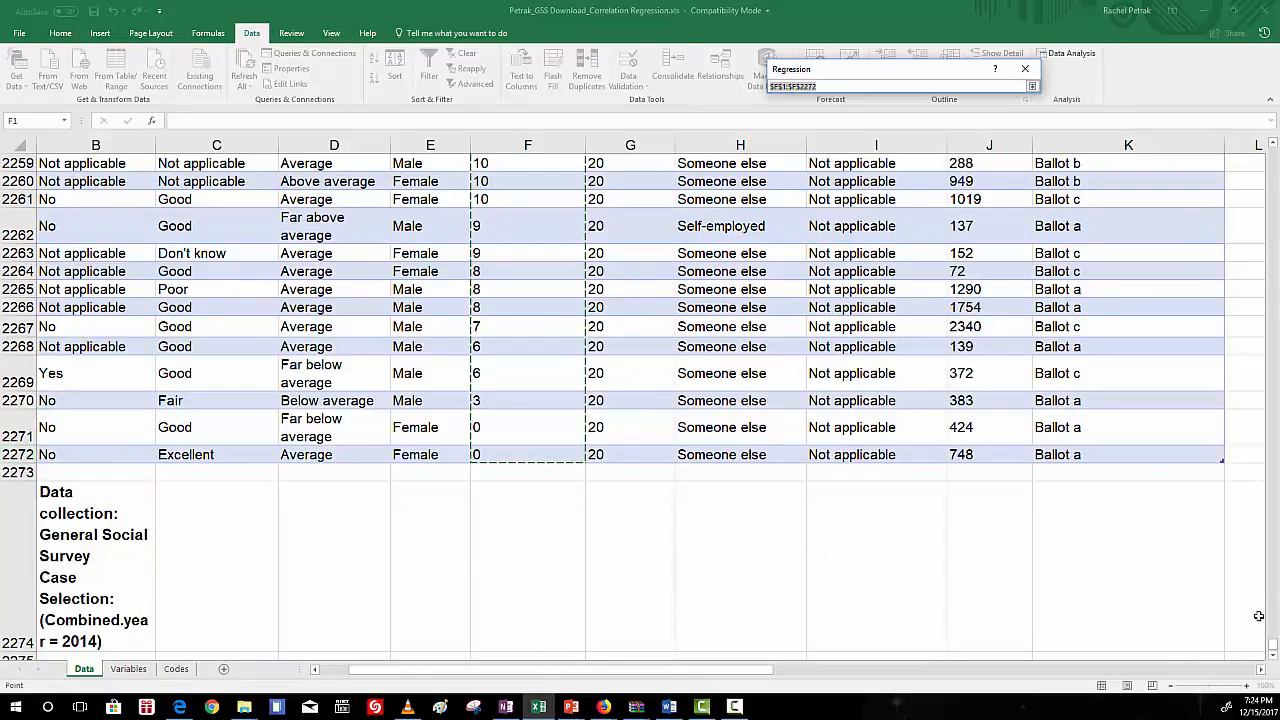
left_click_drag(1273, 645, 1272, 152)
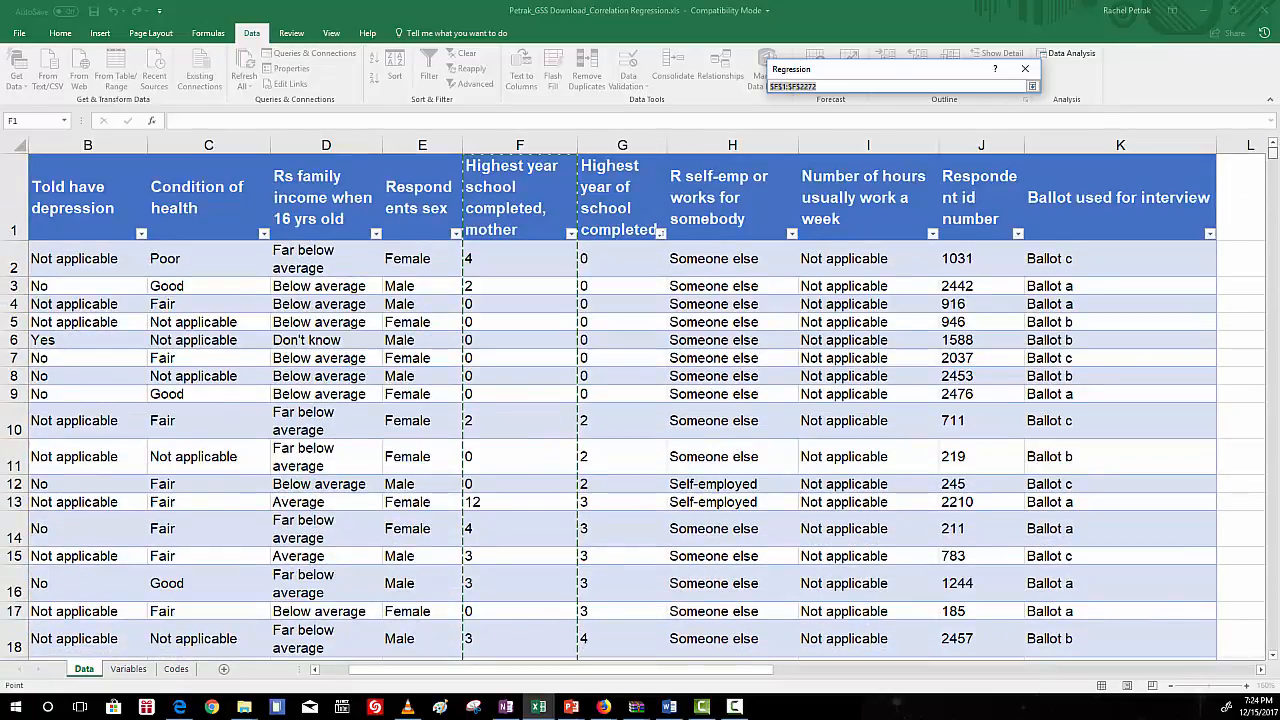
left_click(1032, 86)
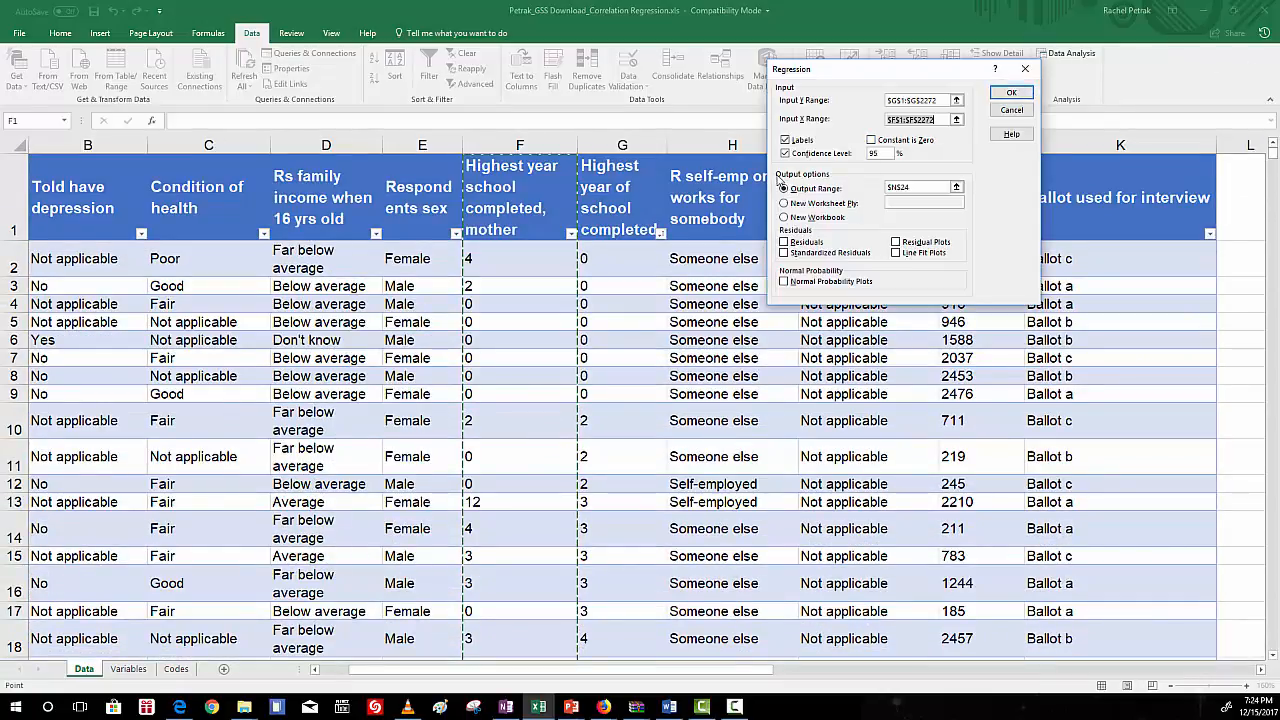
Keep Labels enabled and turn off the Confidence Level option for the regression
left_click(786, 141)
left_click(786, 141)
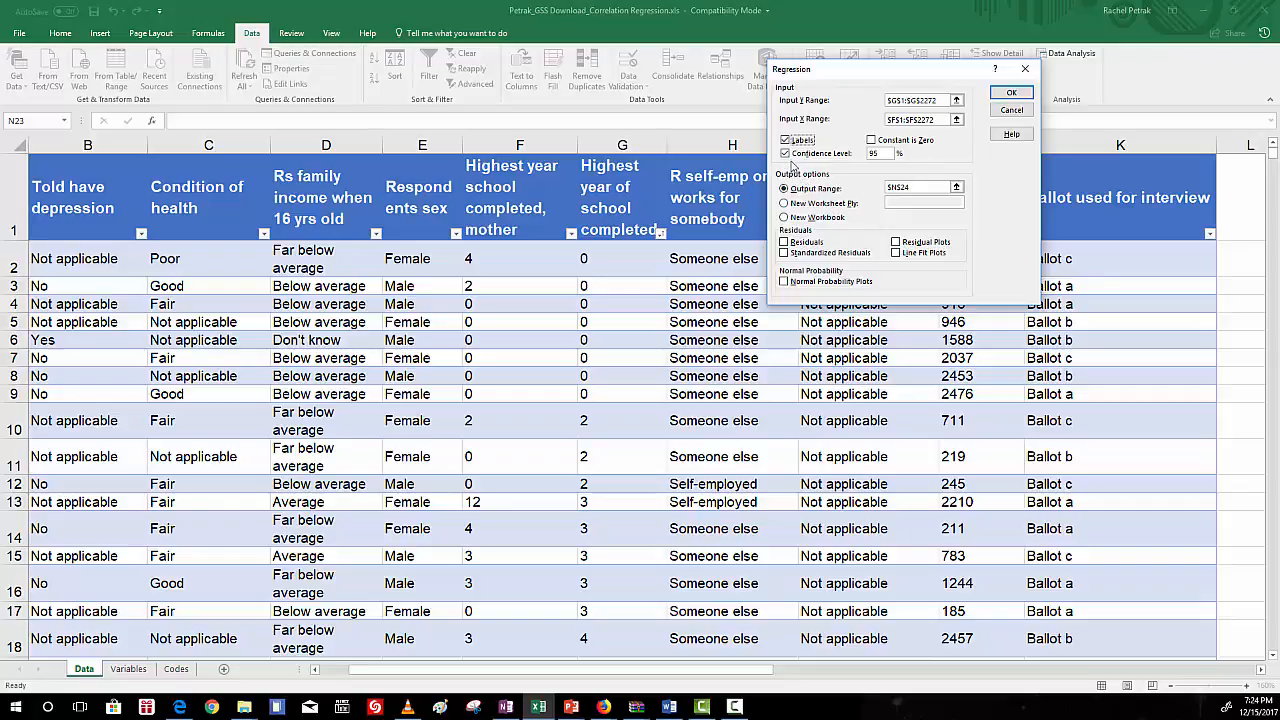
left_click(784, 155)
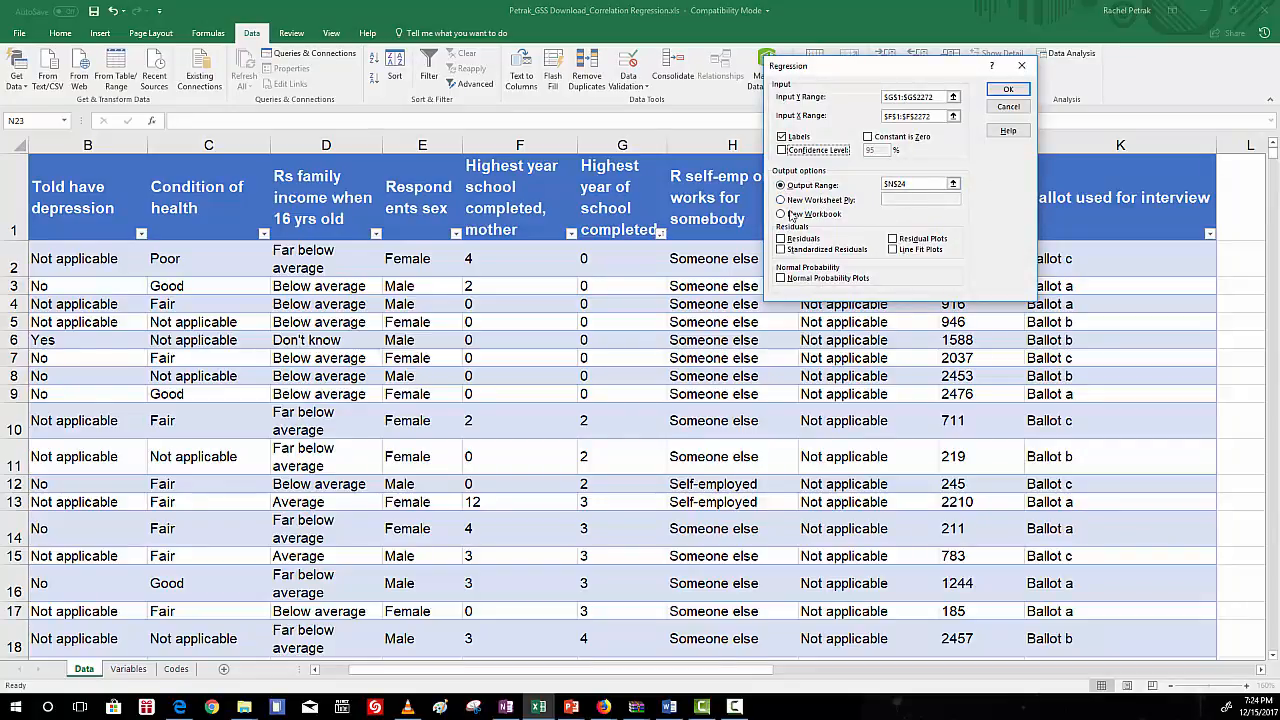
Set the regression Output Range to cell $N$24, below the correlation table, and run the regression
left_click(946, 186)
left_click(952, 186)
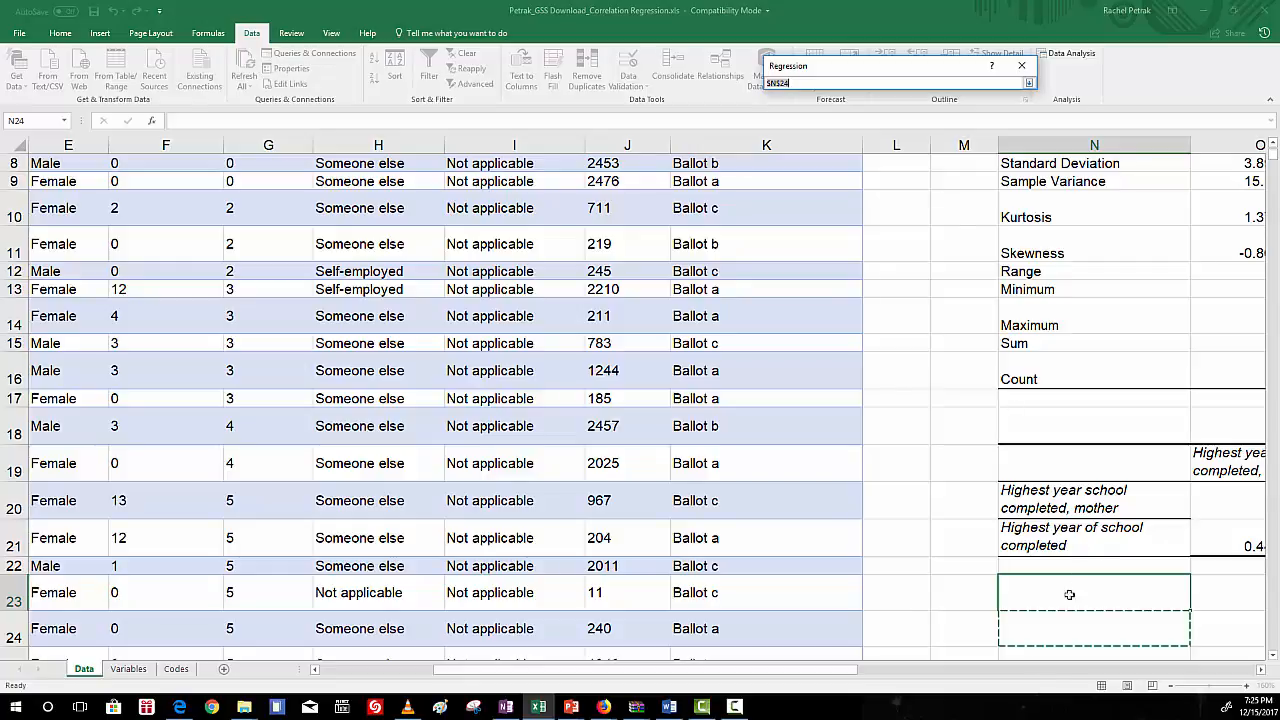
scroll(842, 673, "right", 4)
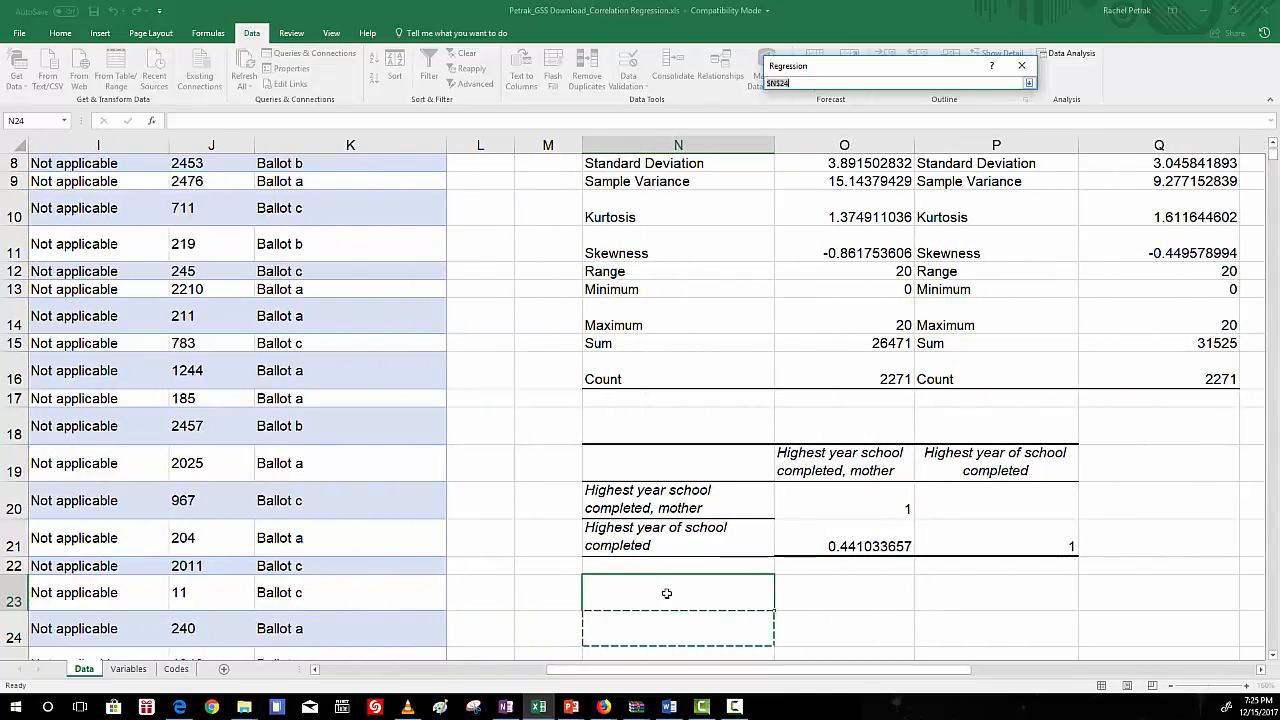
left_click(666, 594)
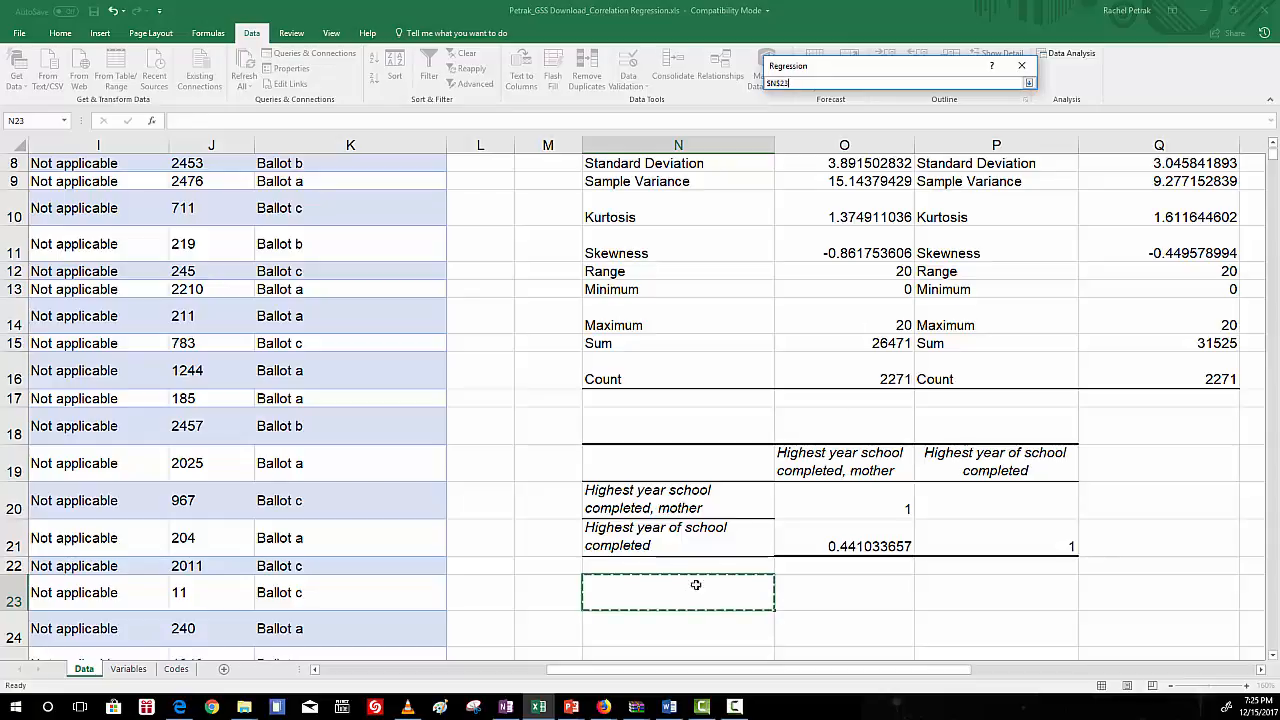
left_click(711, 637)
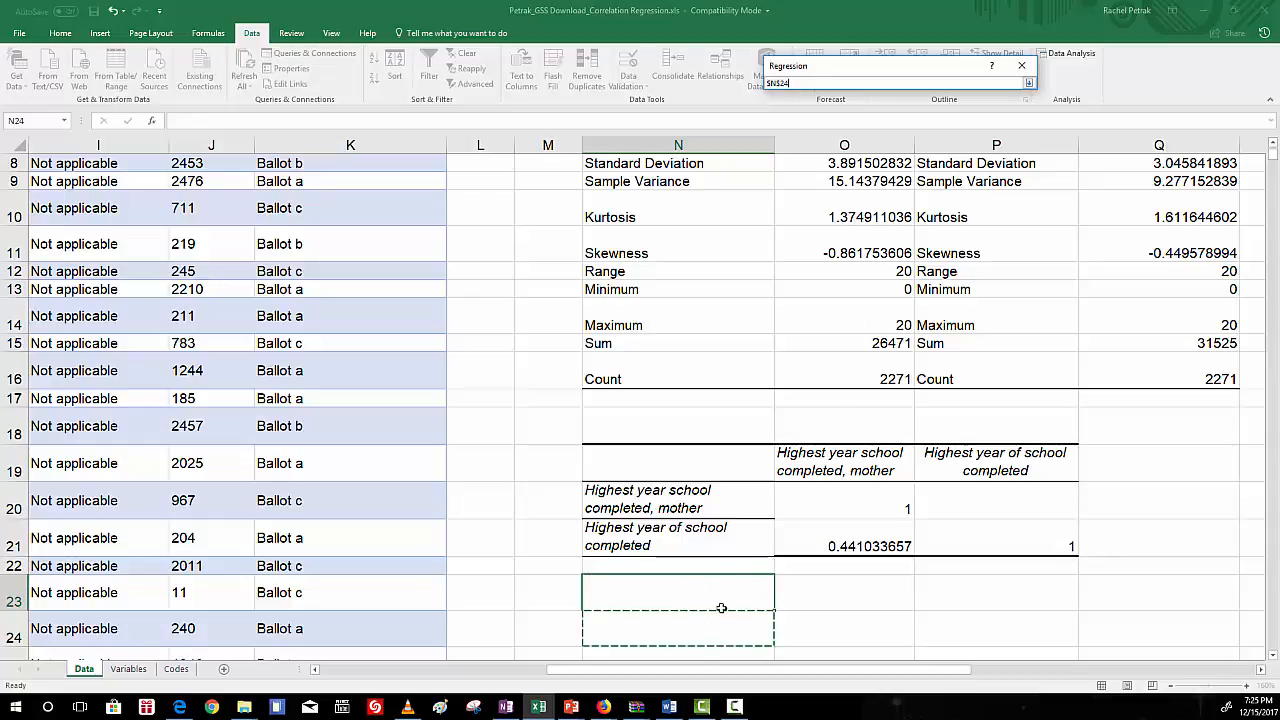
left_click(1028, 83)
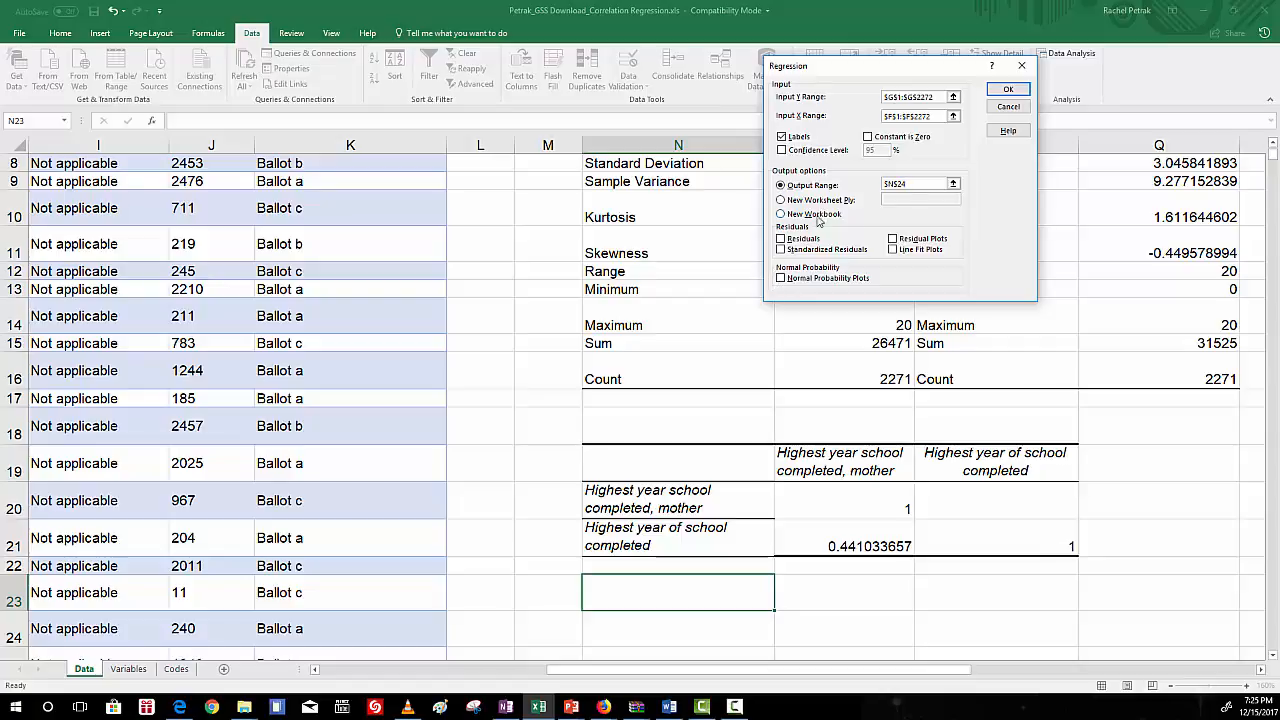
left_click(993, 92)
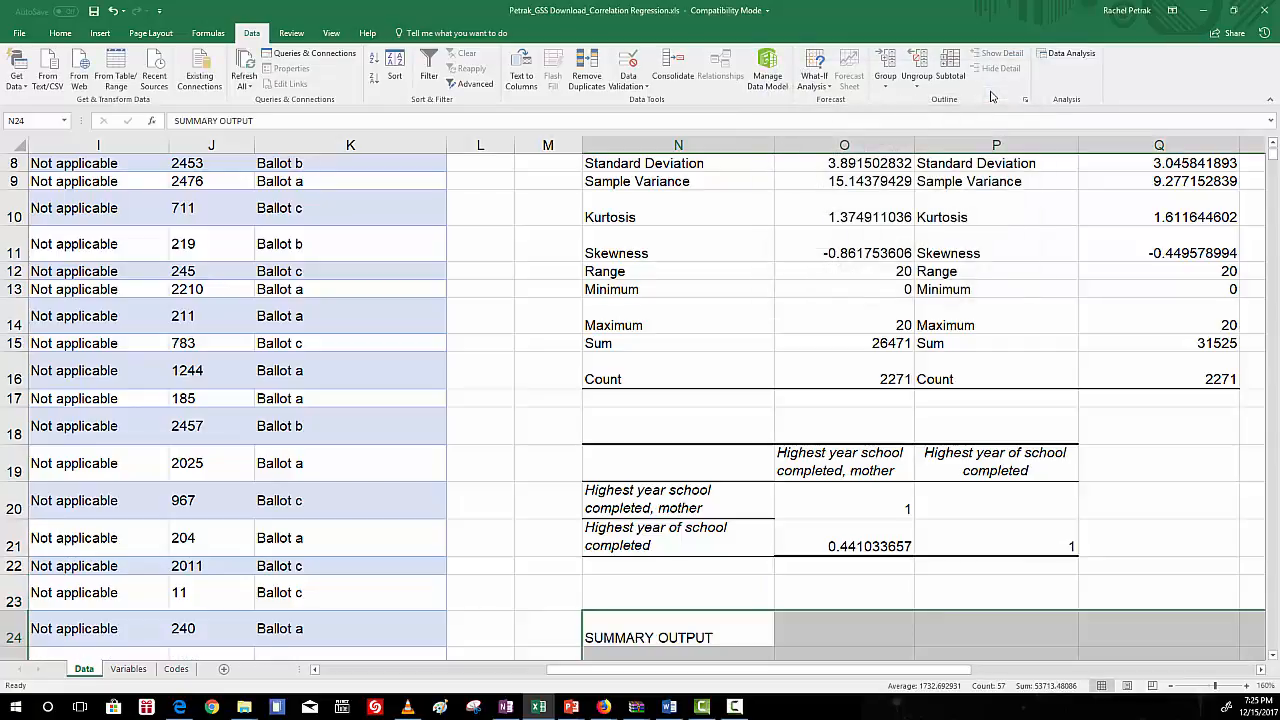
Examine the regression summary output, including the regression statistics, the ANOVA table and the coefficients
scroll(797, 379, "down", 6)
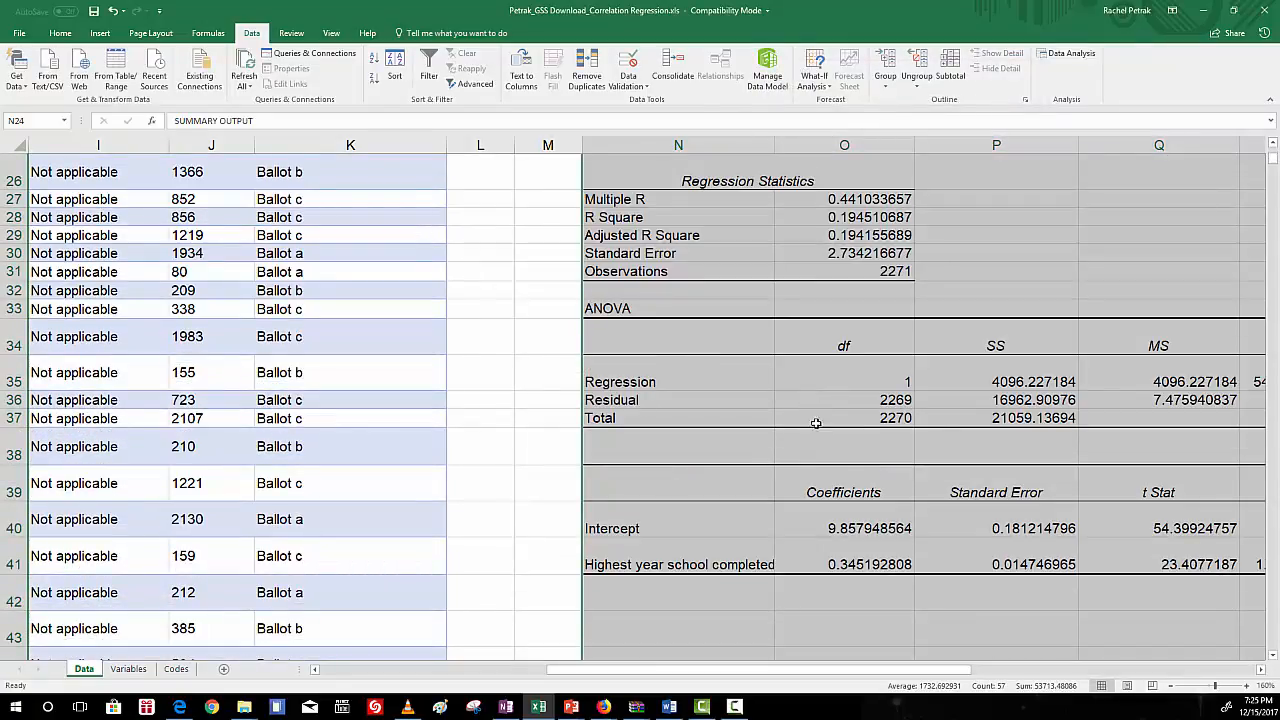
left_click_drag(950, 670, 1030, 680)
left_click(535, 670)
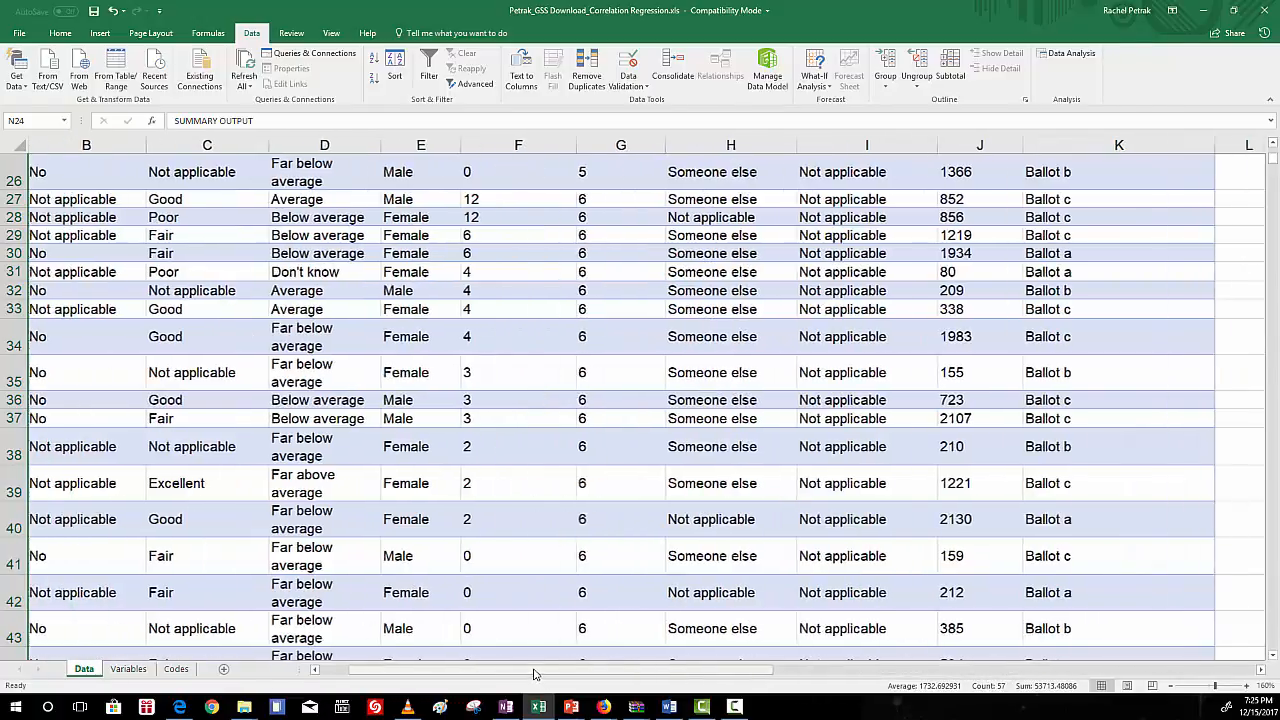
left_click_drag(540, 670, 855, 678)
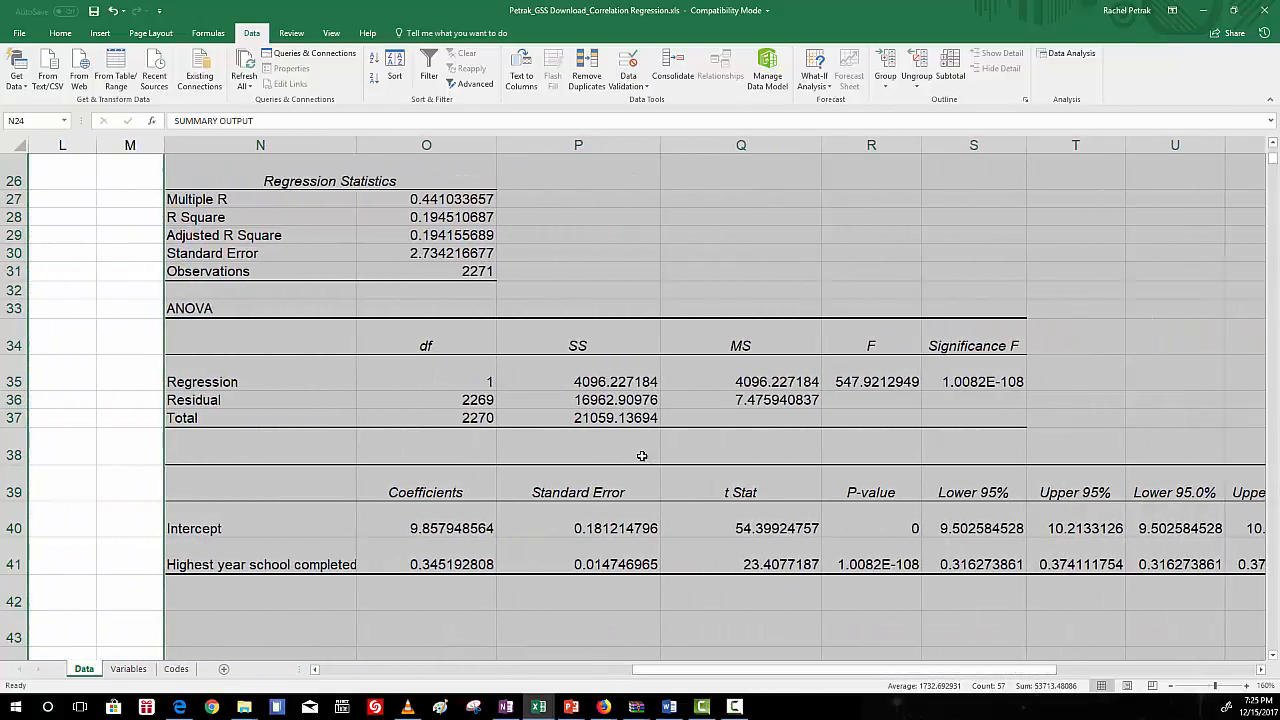
left_click(512, 172)
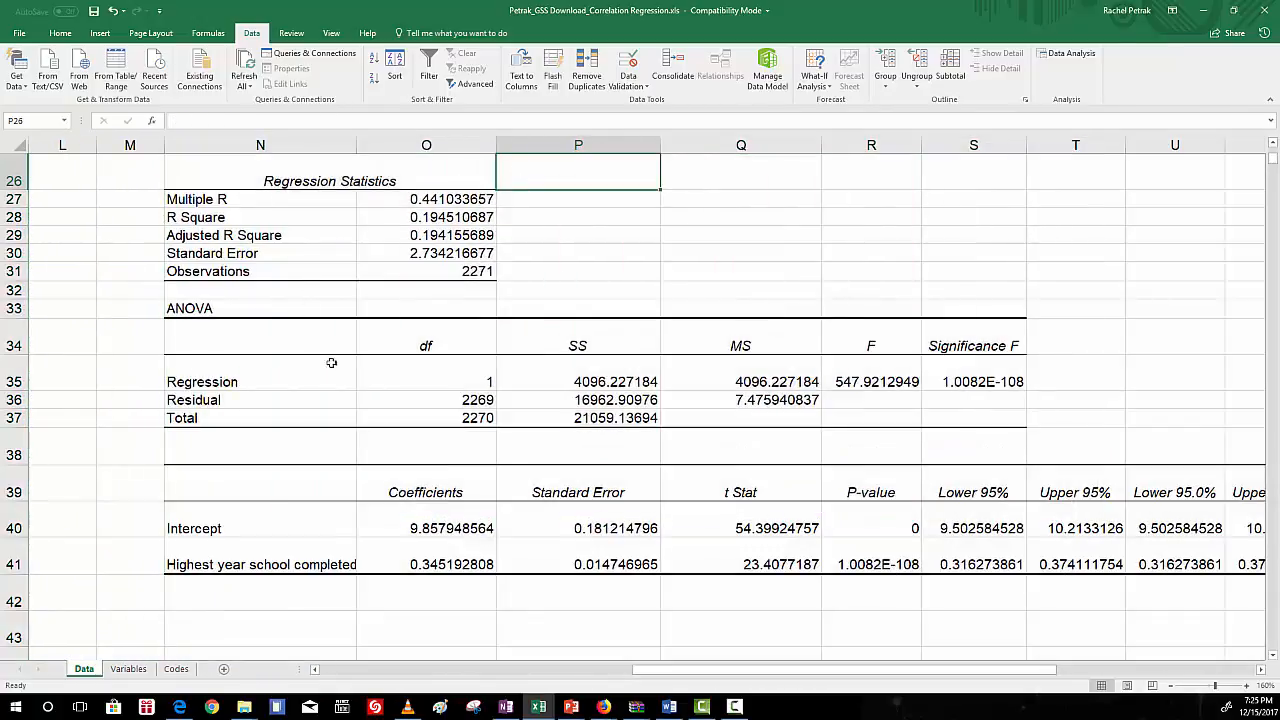
scroll(400, 407, "up", 2)
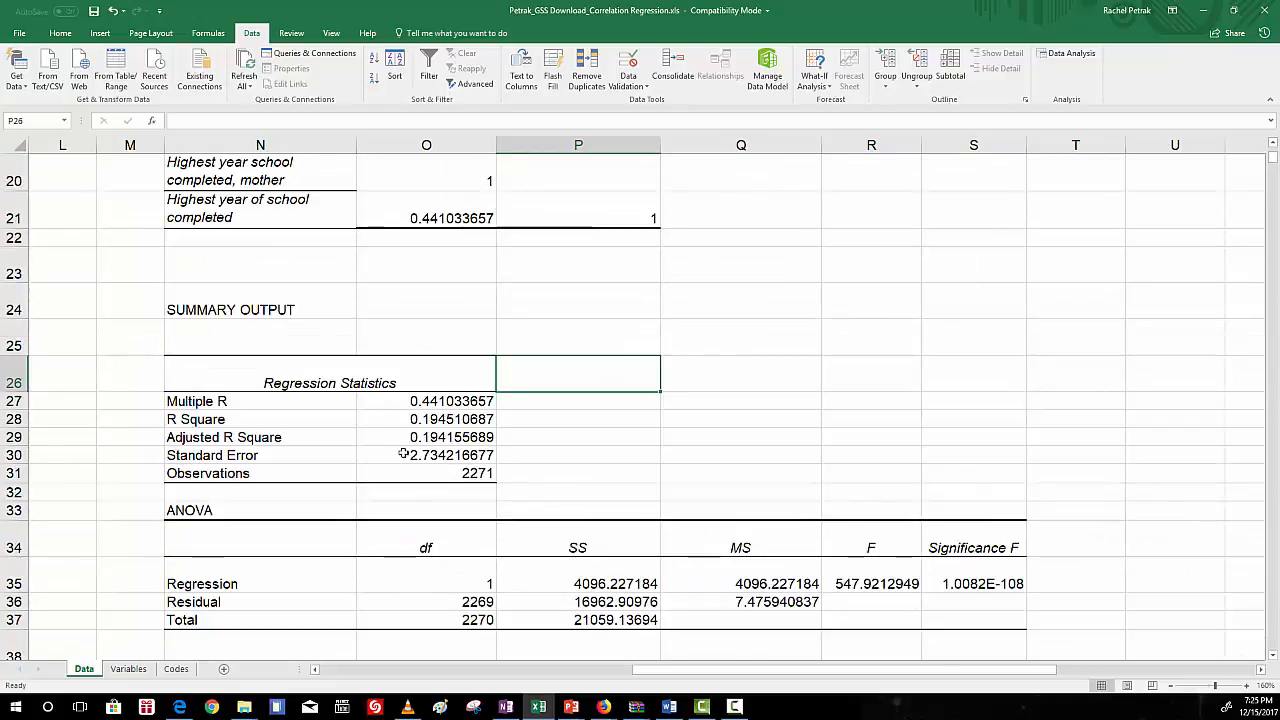
scroll(403, 454, "down", 2)
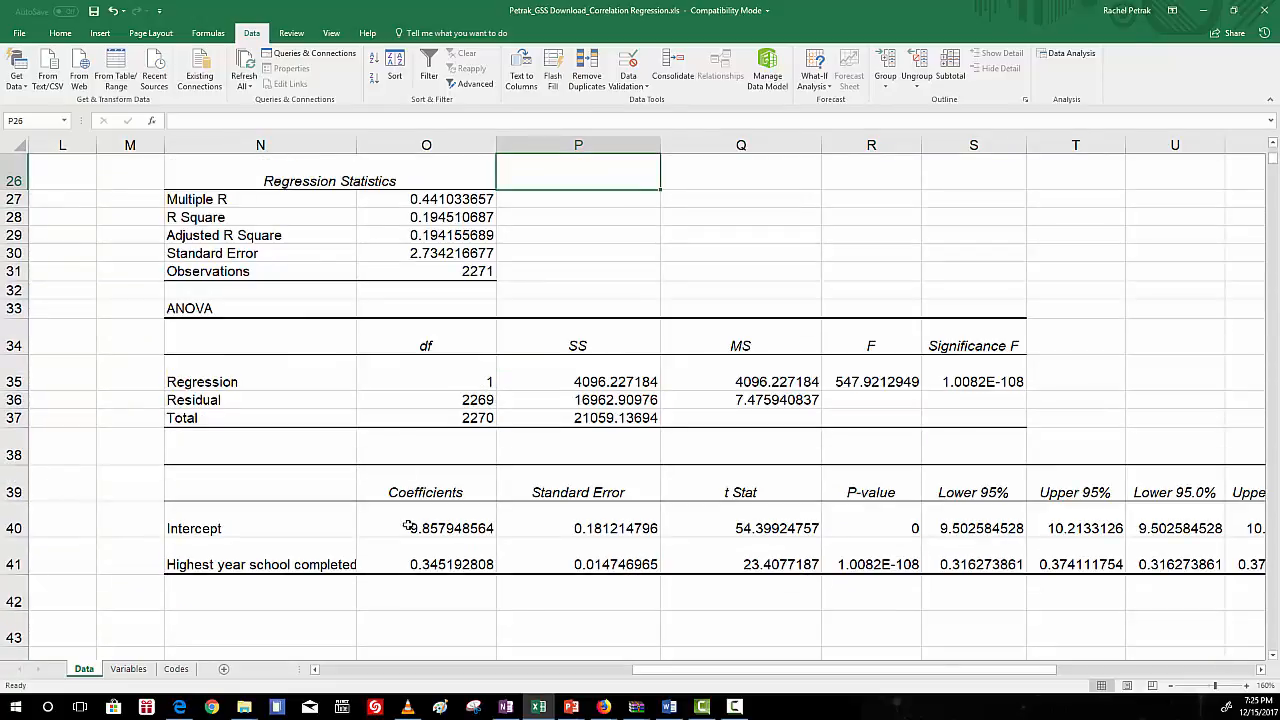
Switch to the Word document Results_Correlation Regression.docx and enlarge the line "Y = Intercept + Slope*X" to 24 pt
left_click(670, 708)
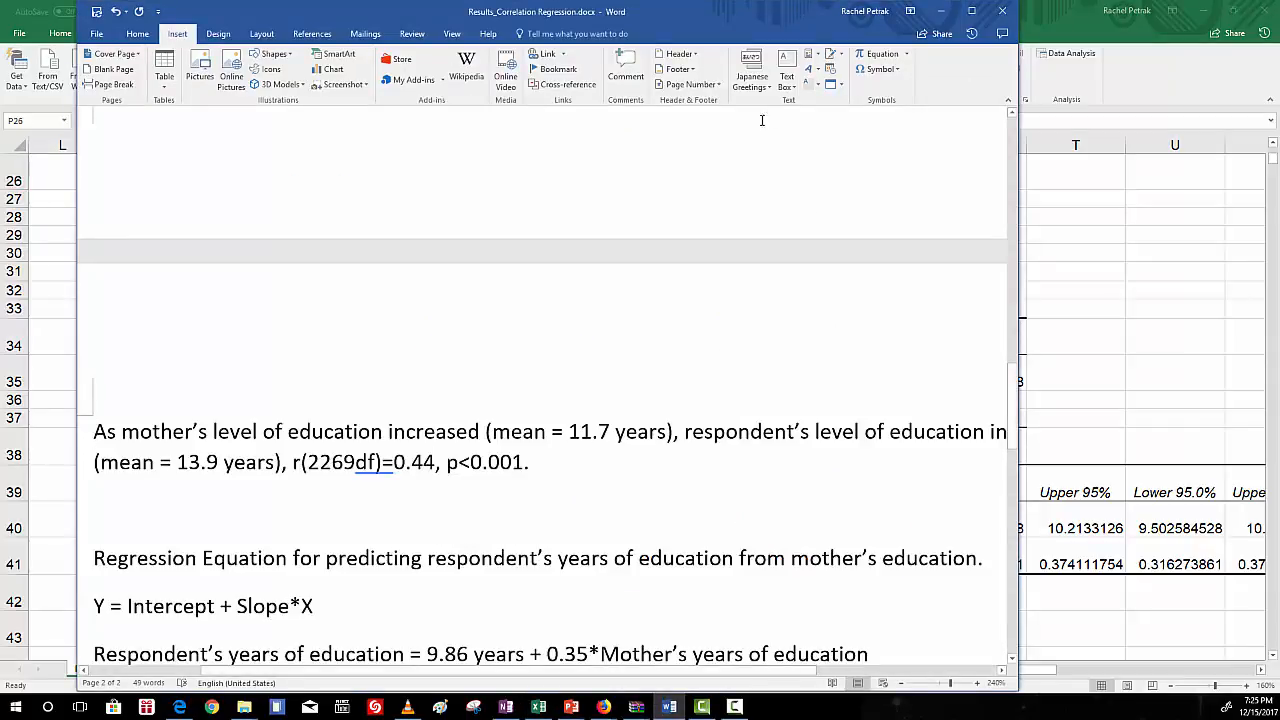
scroll(593, 522, "down", 5)
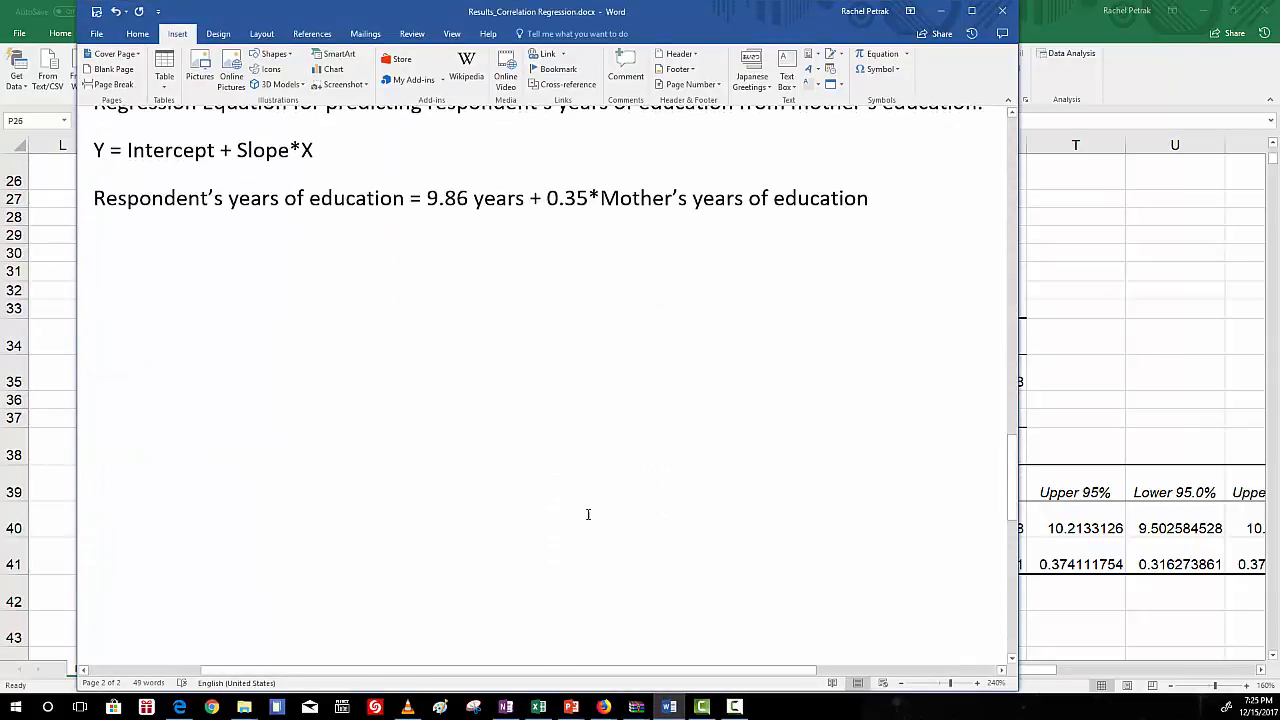
scroll(597, 501, "up", 2)
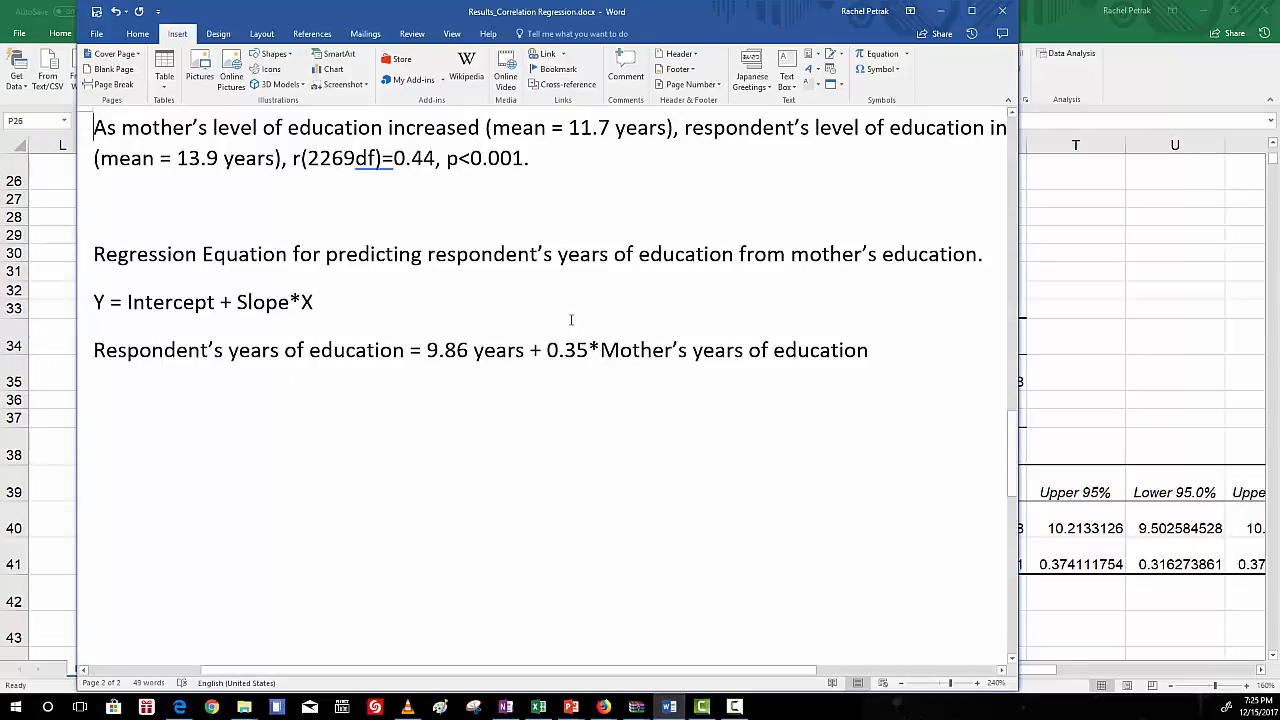
left_click(88, 308)
left_click(78, 312)
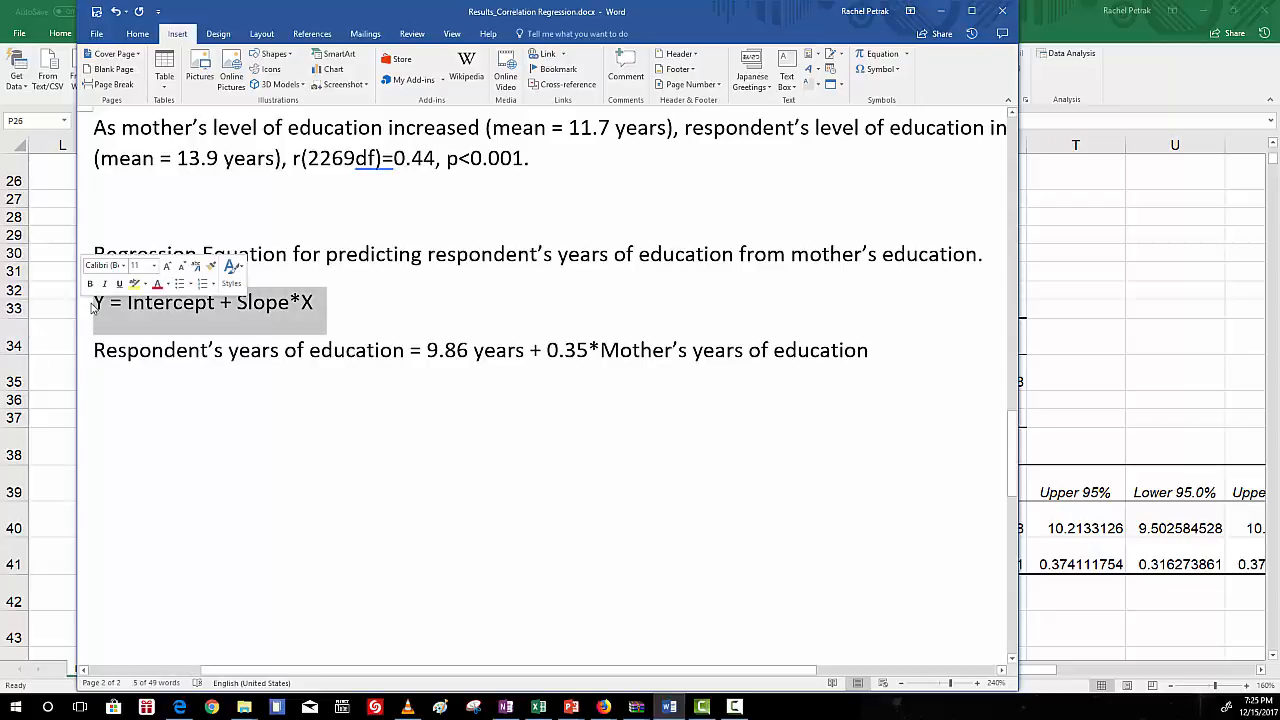
left_click(137, 33)
left_click(284, 59)
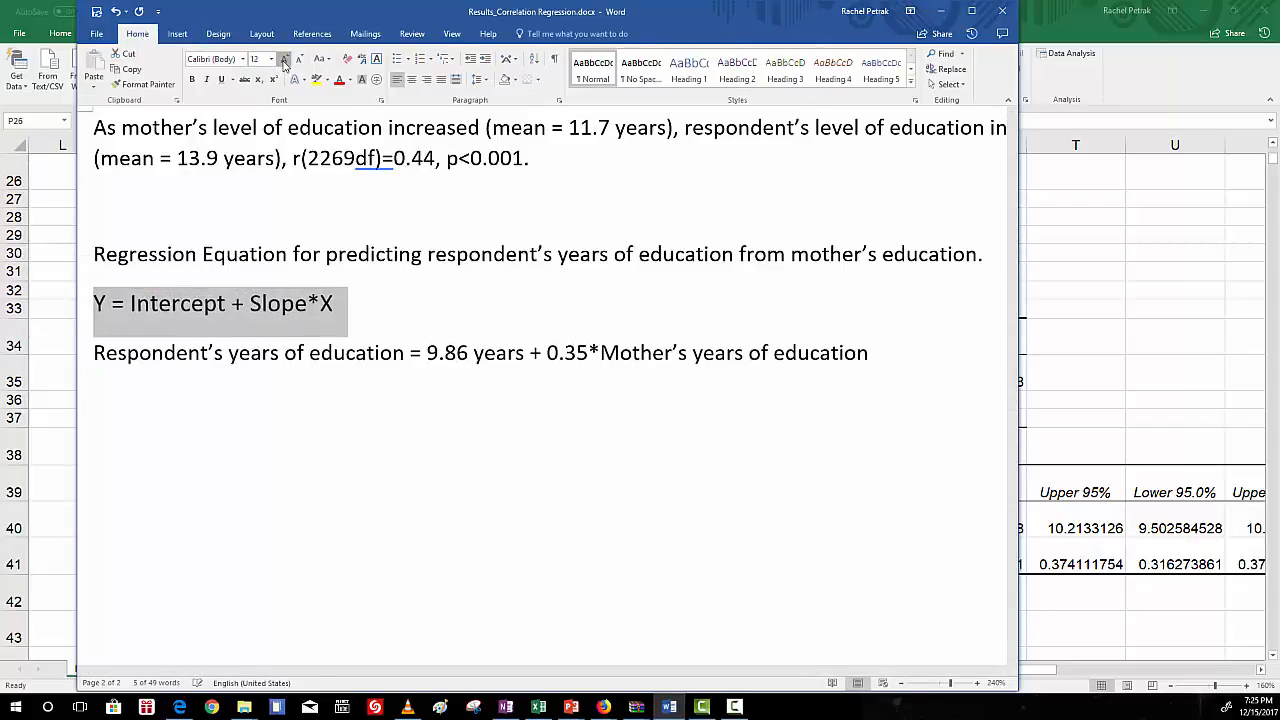
left_click(284, 59)
left_click(284, 59)
left_click(284, 59)
left_click(284, 59)
left_click(284, 59)
left_click(284, 59)
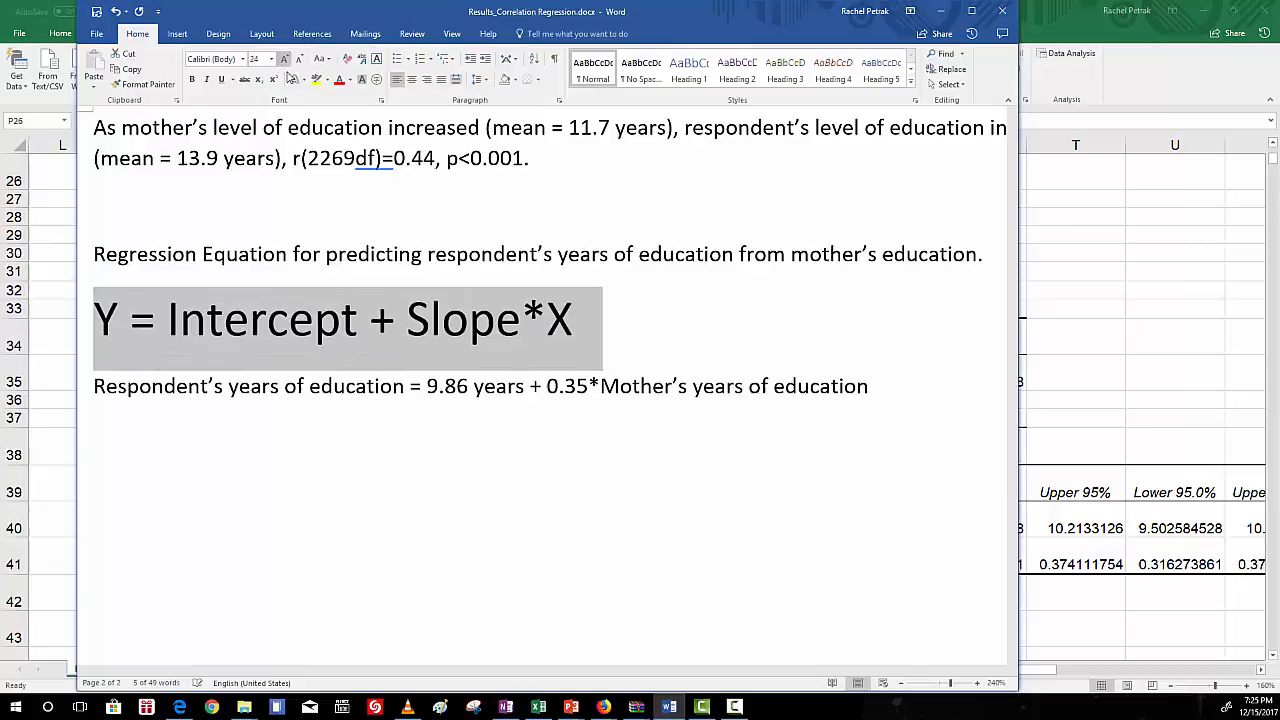
left_click(335, 485)
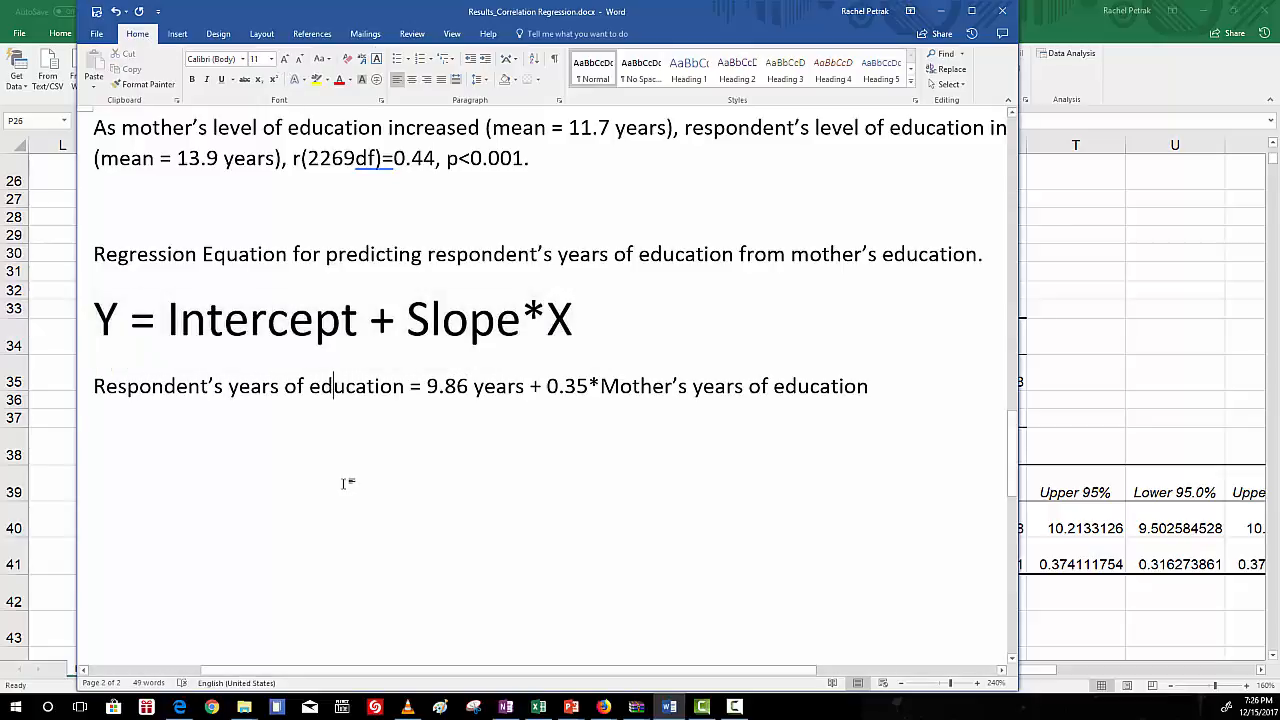
Enlarge the equation line starting "Respondent's years of education =" to 22 pt
left_click(111, 332)
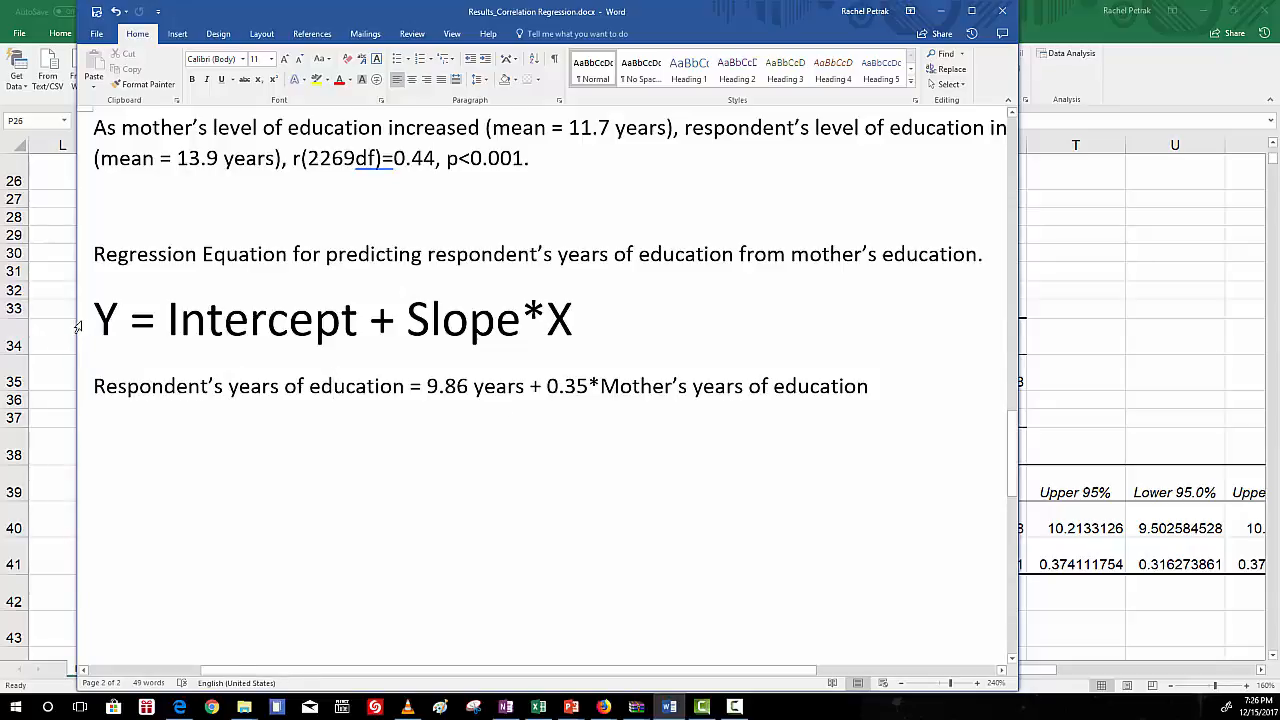
left_click(77, 388)
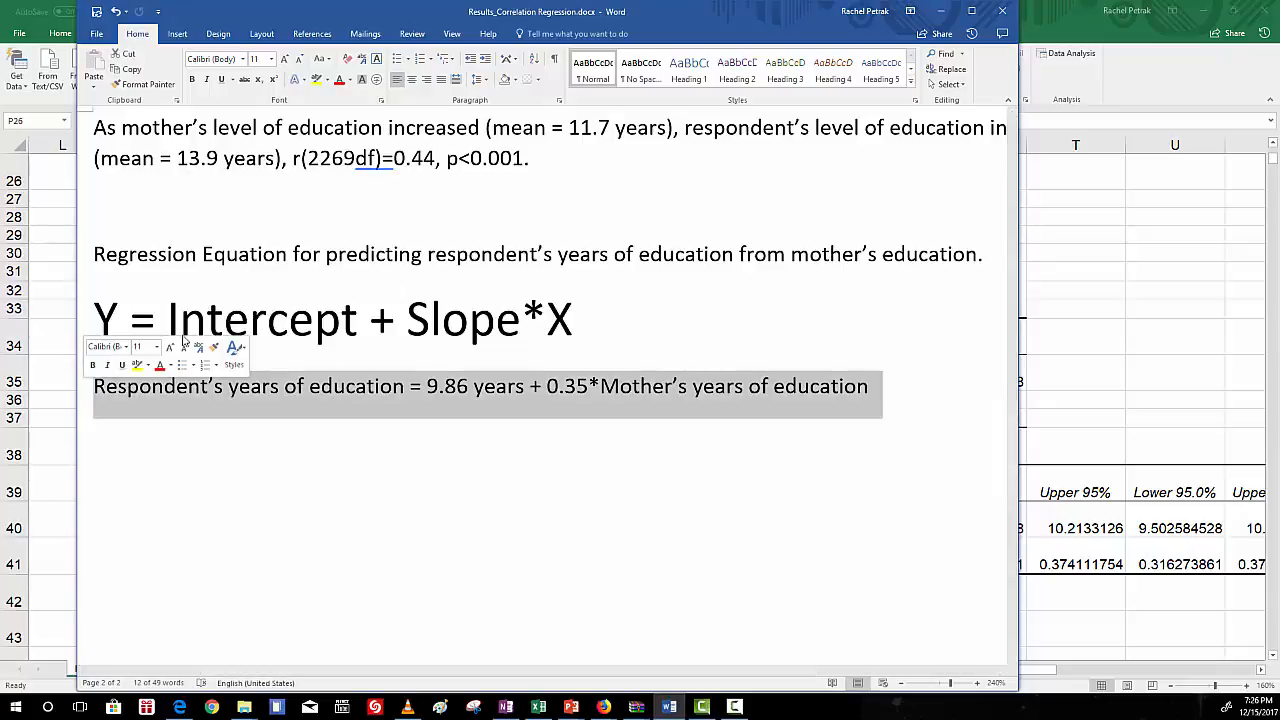
left_click(290, 62)
left_click(290, 62)
left_click(290, 62)
left_click(290, 62)
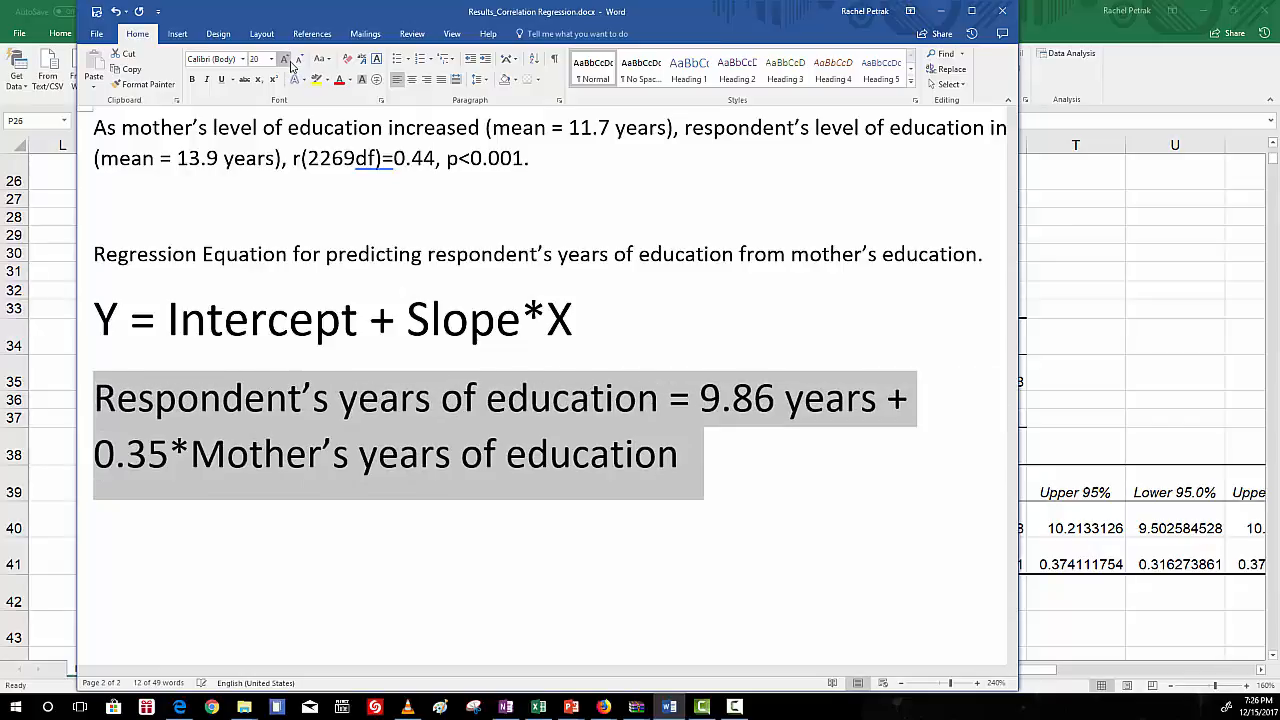
left_click(290, 62)
left_click(760, 441)
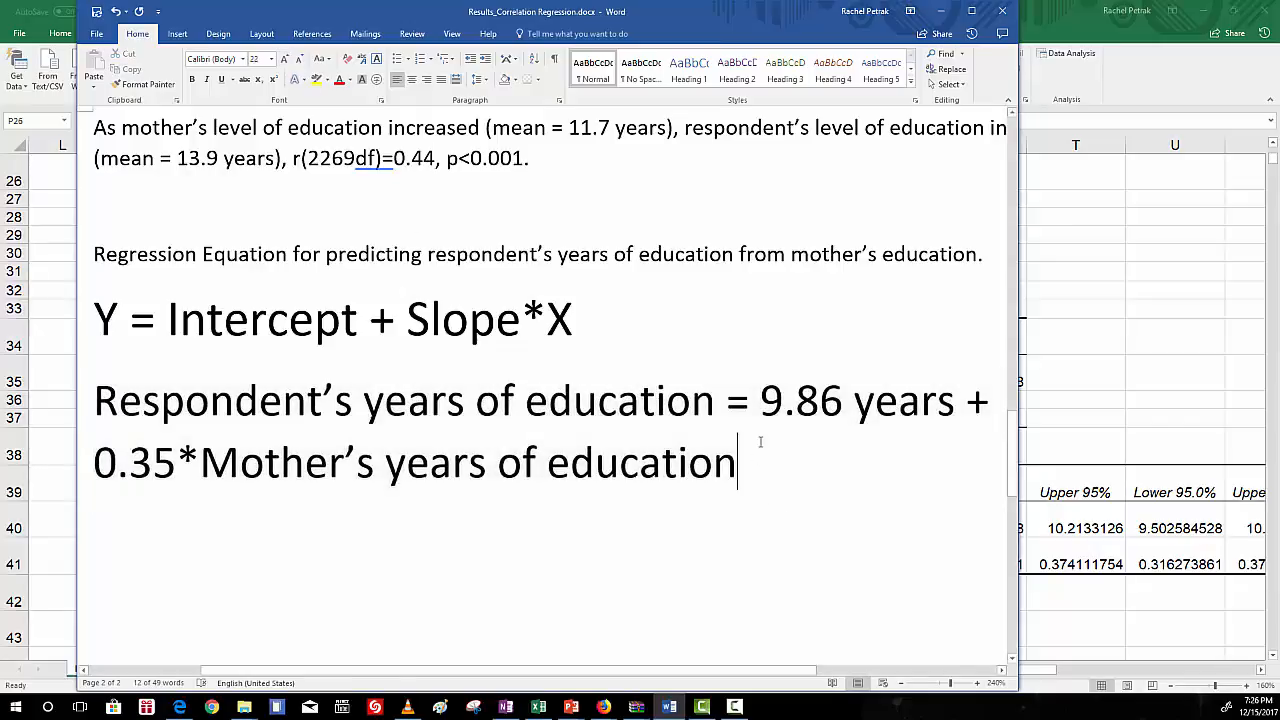
Start a new line before "9.86 years" in the enlarged equation, and slightly narrow and shift the Word window to expose more of the spreadsheet
left_click(762, 401)
key("Return")
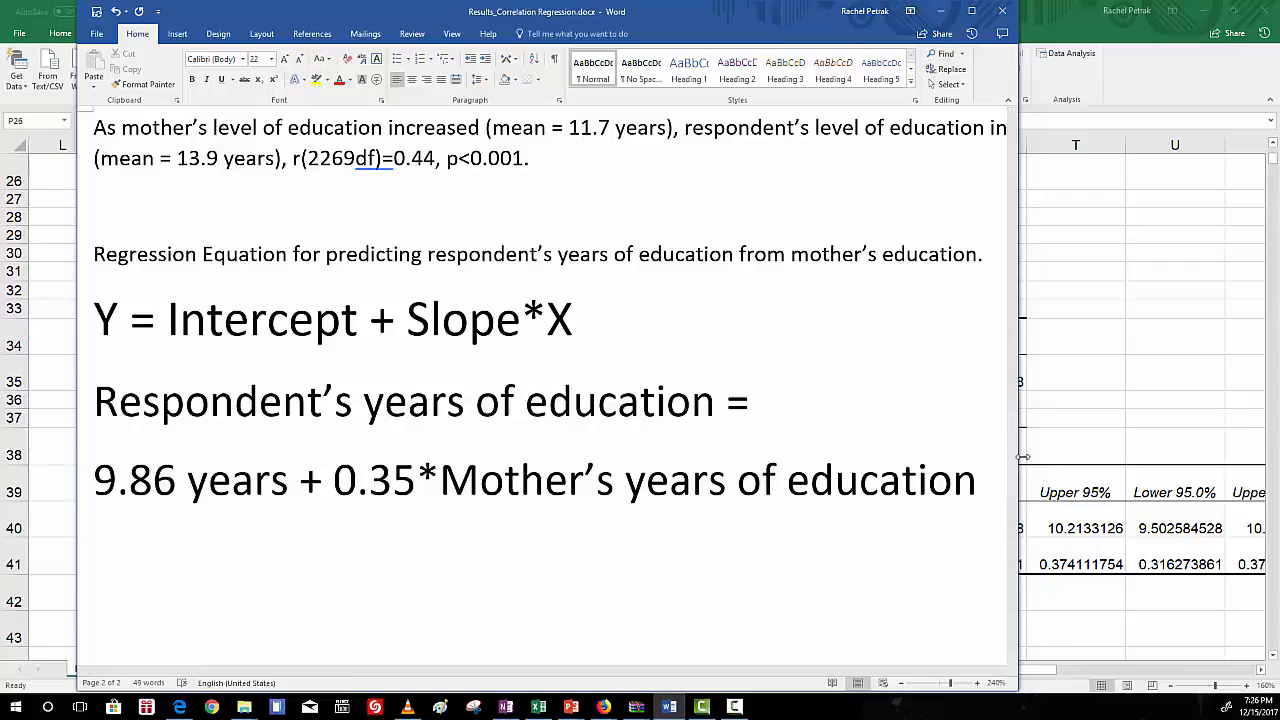
mouse_move(1022, 457)
left_mouse_down()
mouse_move(954, 465)
mouse_move(1041, 471)
mouse_move(1012, 473)
left_mouse_up()
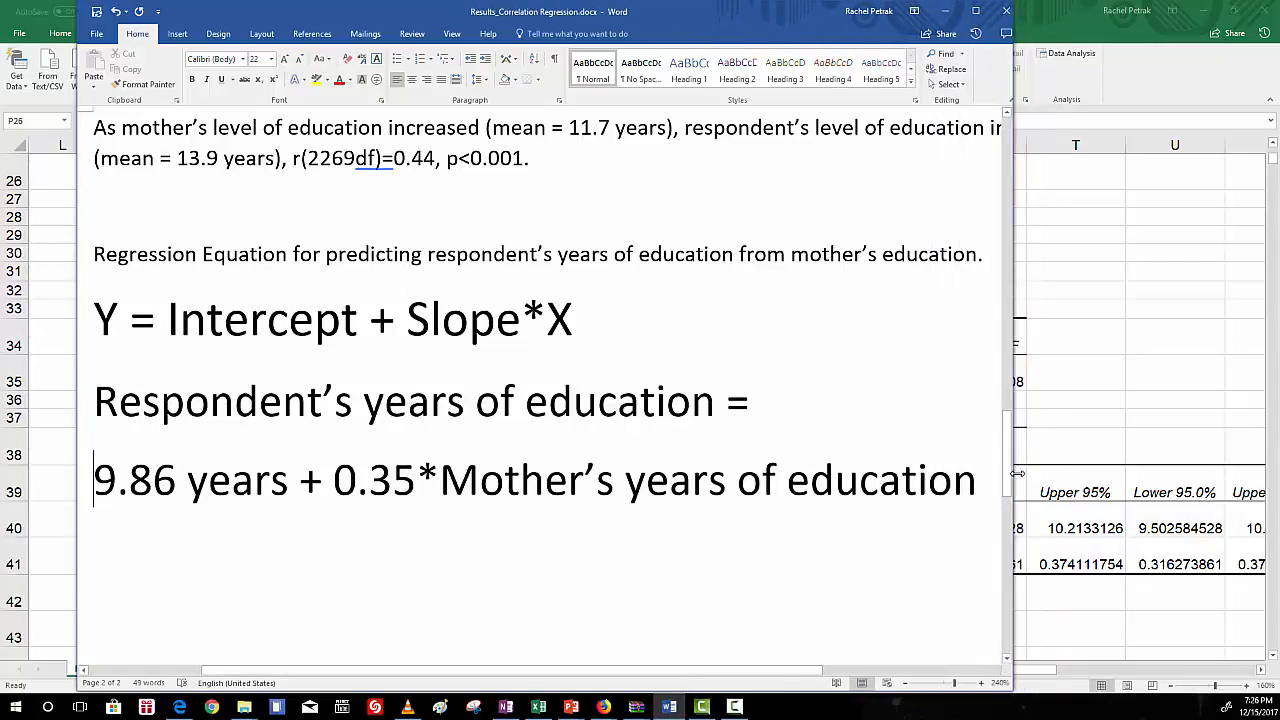
left_click_drag(543, 17, 470, 20)
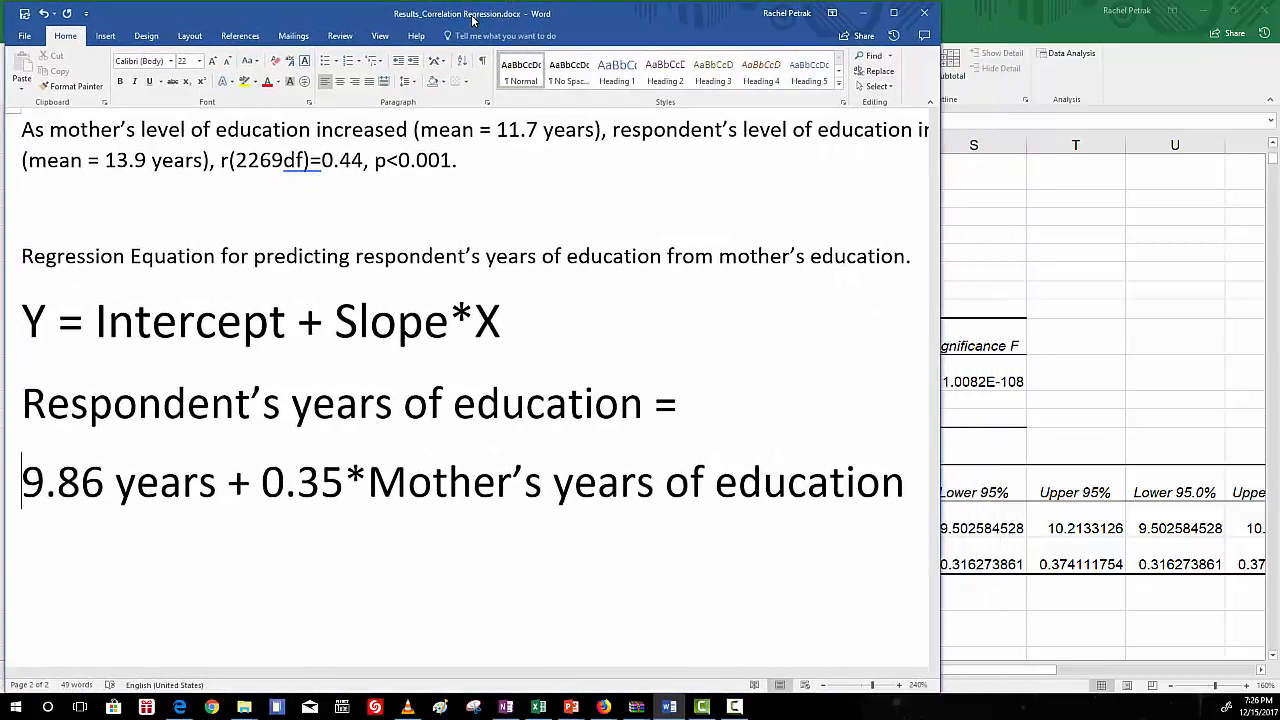
Switch back to the Excel workbook and select cells N39:Q41 of the regression coefficients table
left_click(1078, 290)
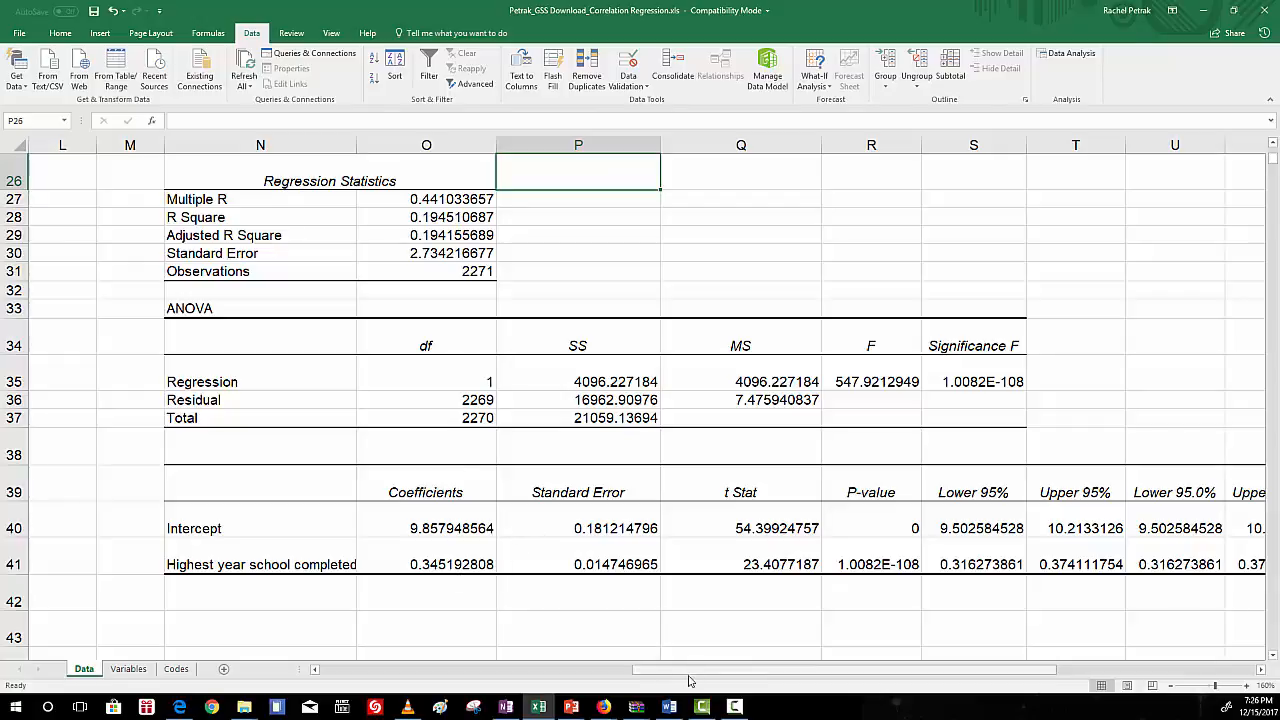
mouse_move(672, 709)
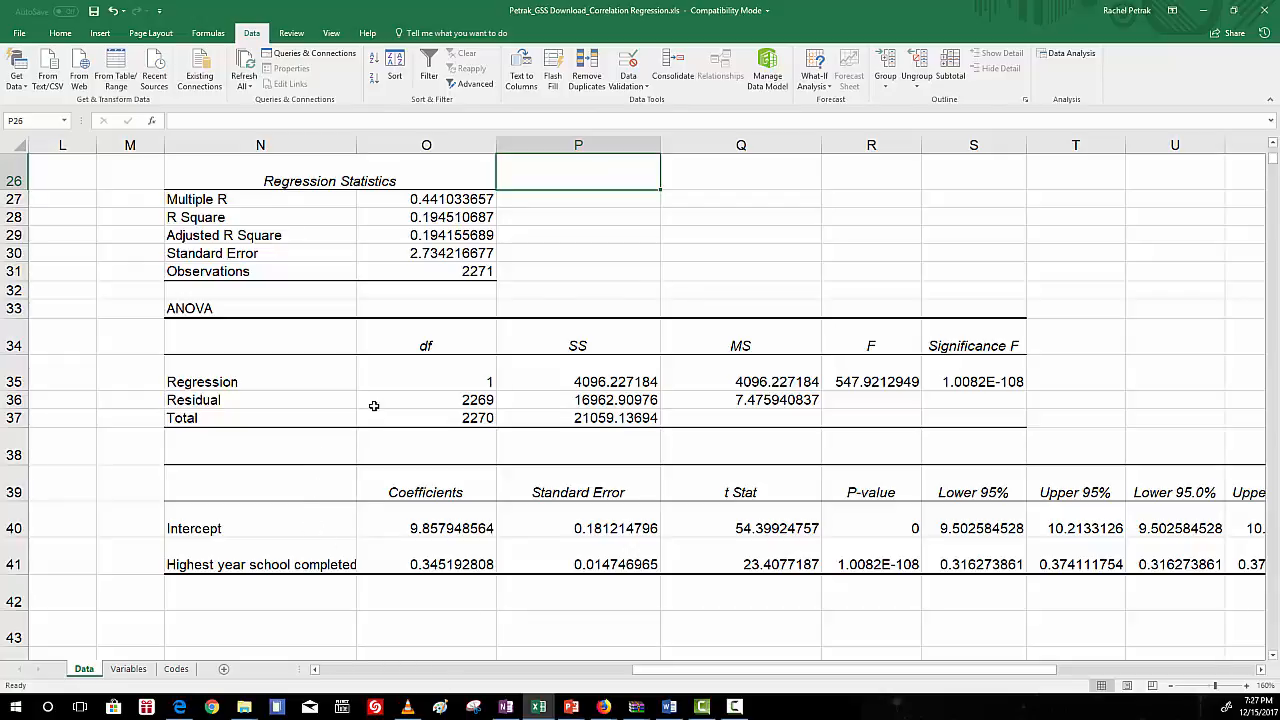
left_click_drag(300, 489, 706, 551)
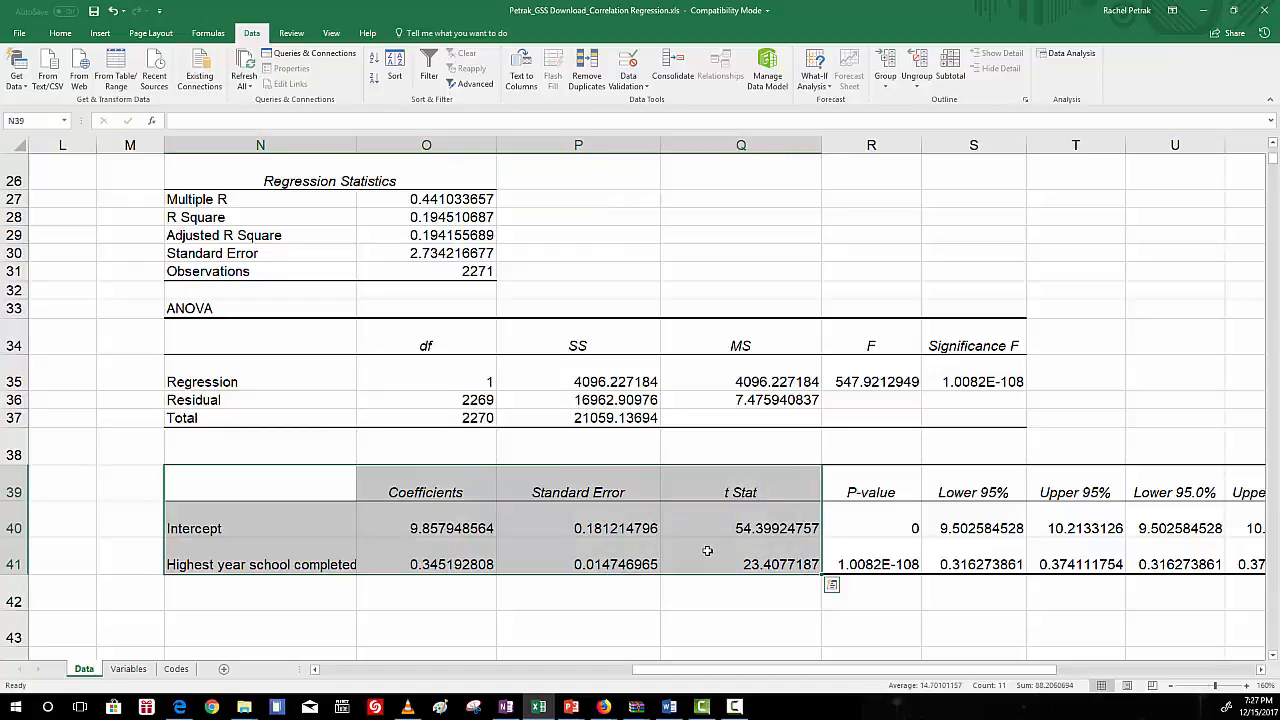
Examine the Intercept row and its value in the Coefficients column of the regression output
left_click(530, 493)
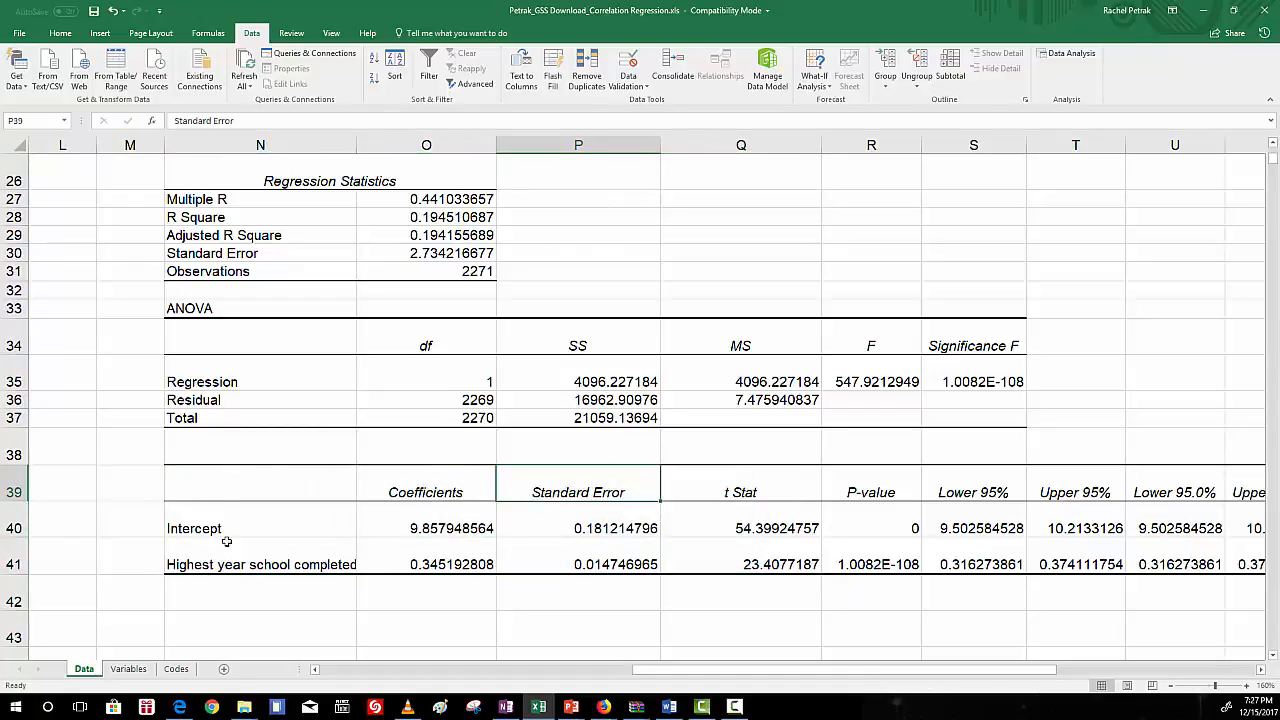
left_click_drag(285, 528, 453, 528)
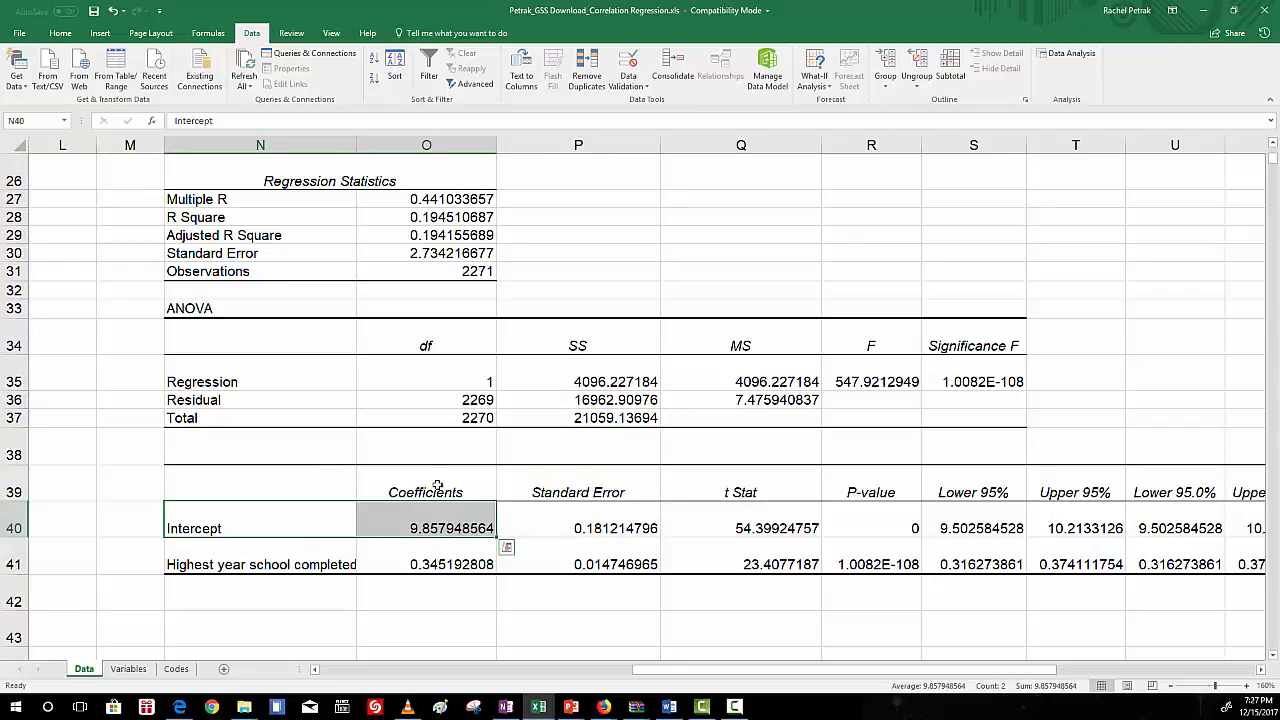
left_click(440, 488)
left_click(447, 528)
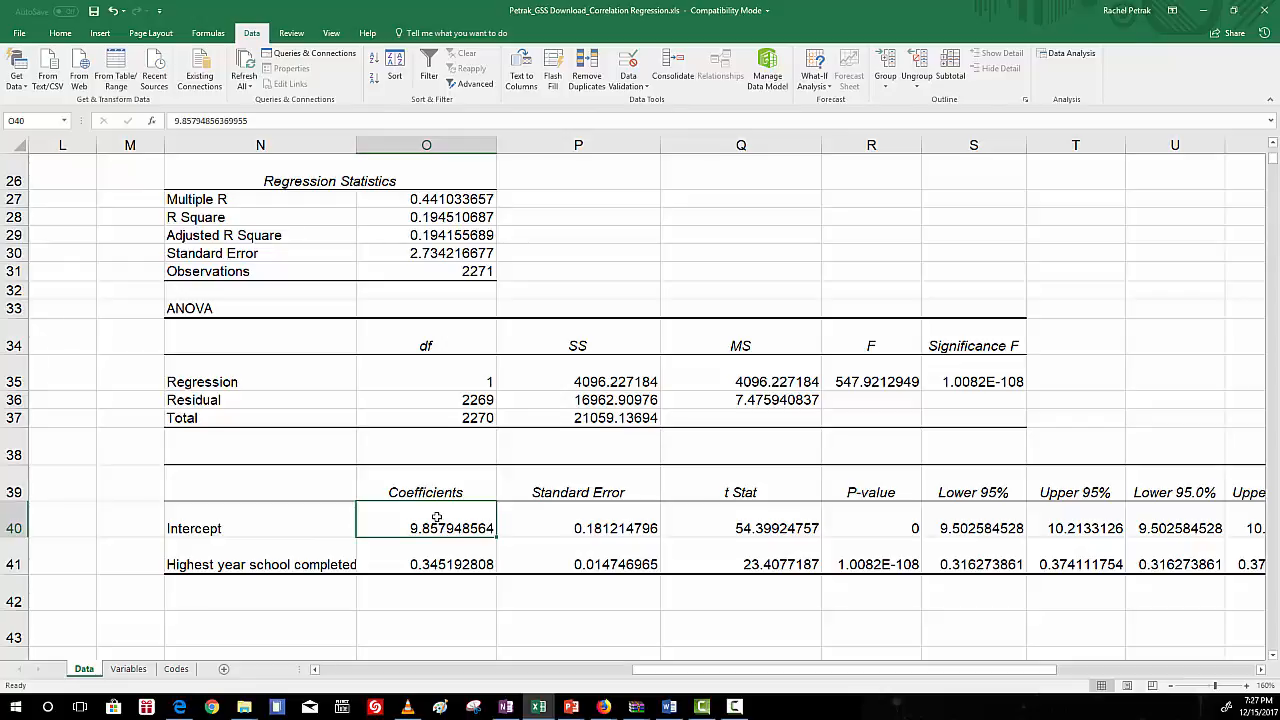
Widen column N to fit the full label "Highest year school completed, mother" and select that row's coefficient
left_click(253, 563)
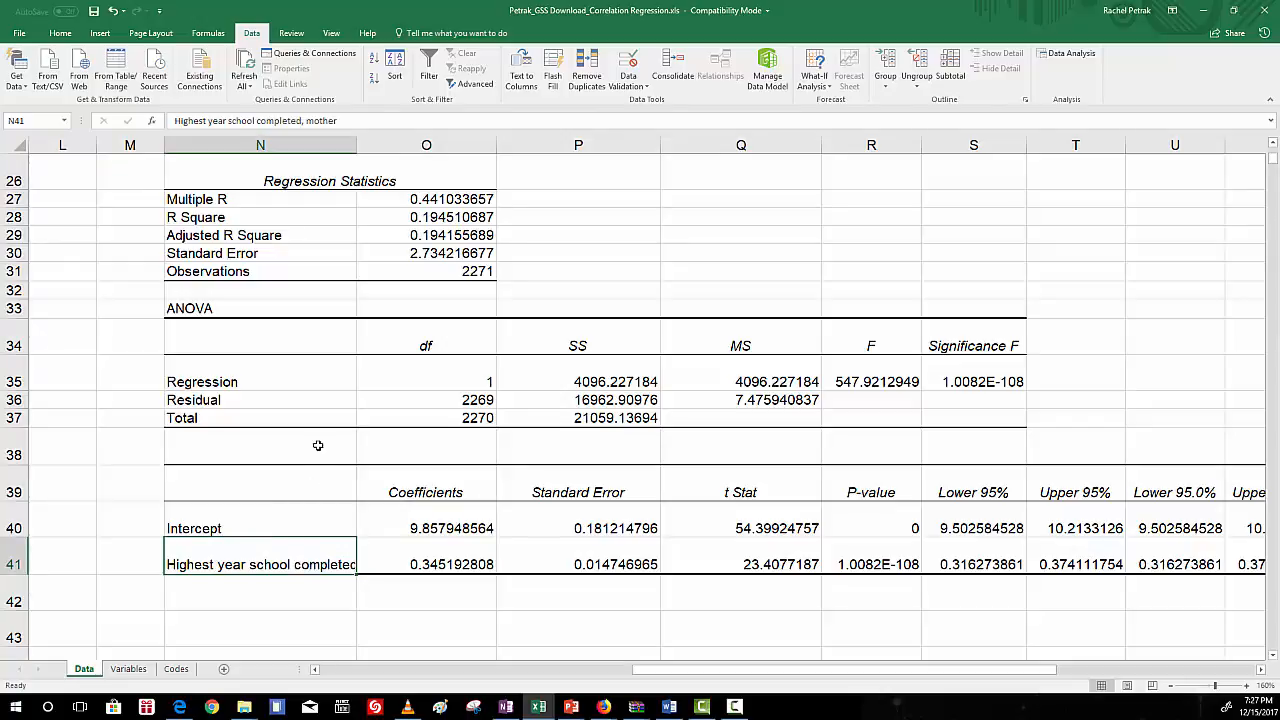
left_click_drag(356, 148, 434, 146)
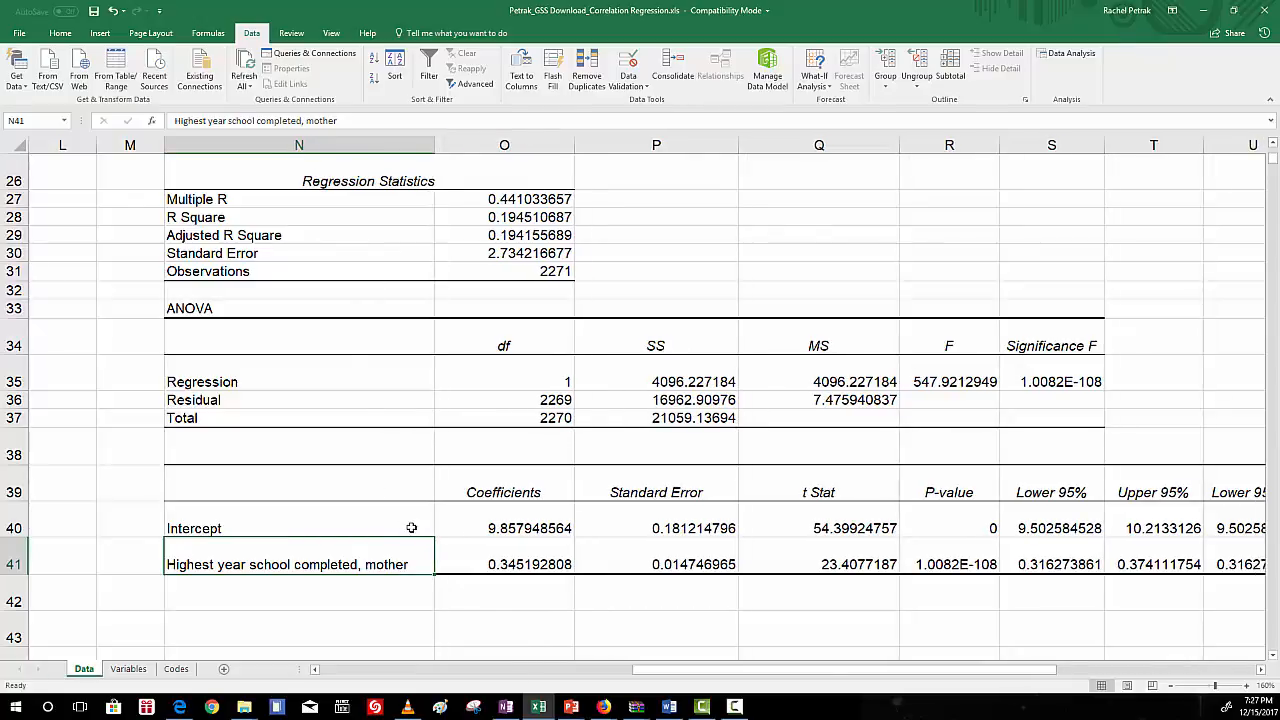
left_click(496, 563)
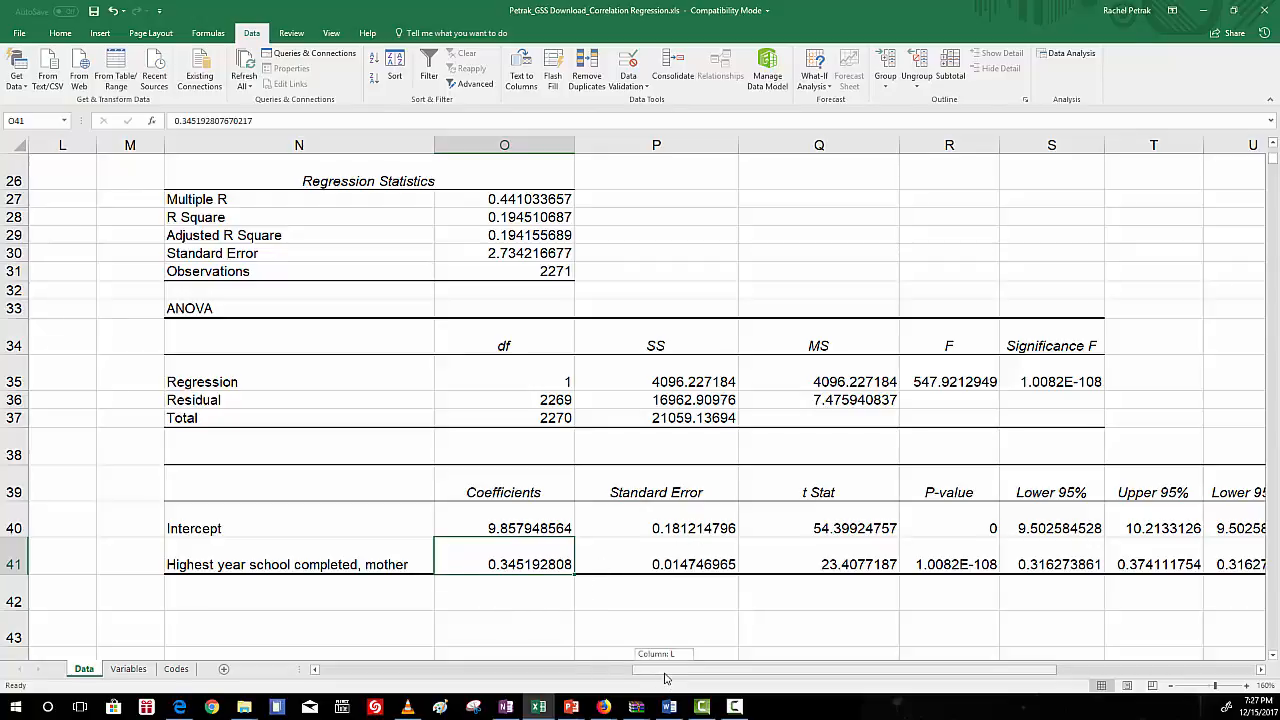
Switch to the Word document, highlight "9.86 years" and "0.35" in the regression equation, and return to the Excel workbook
left_click(669, 706)
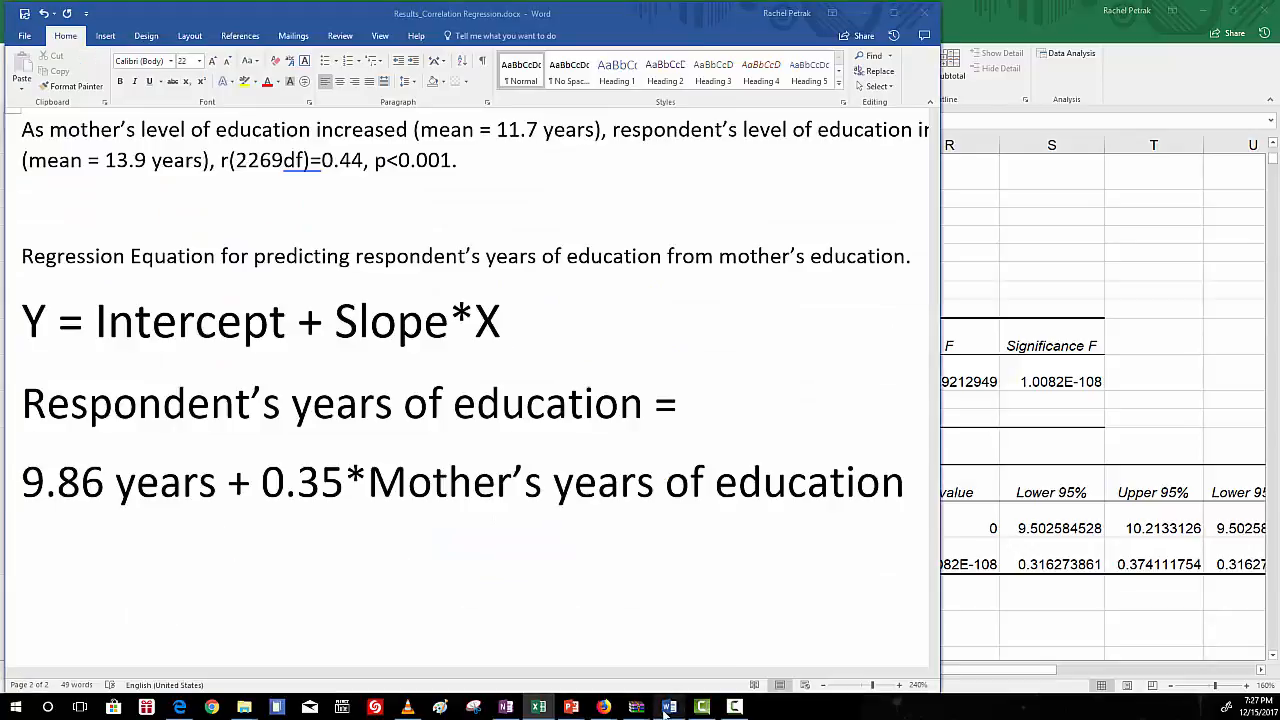
left_click(21, 480)
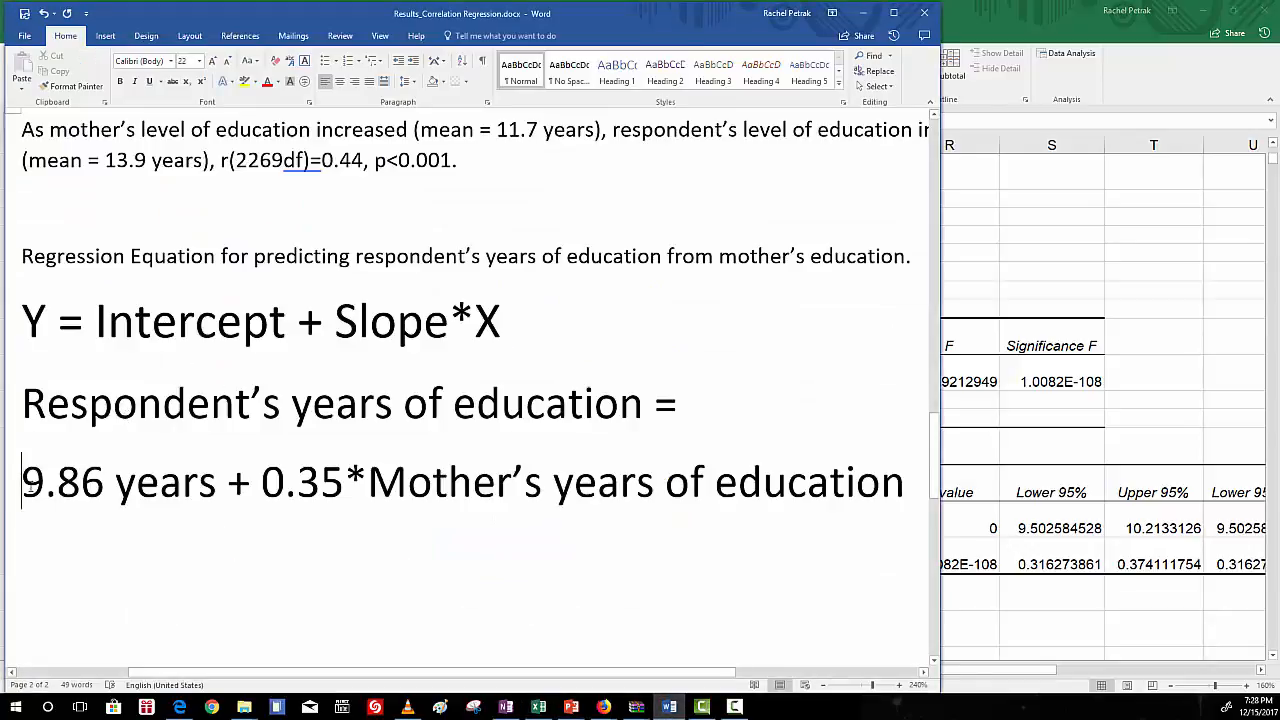
left_click_drag(21, 480, 147, 487)
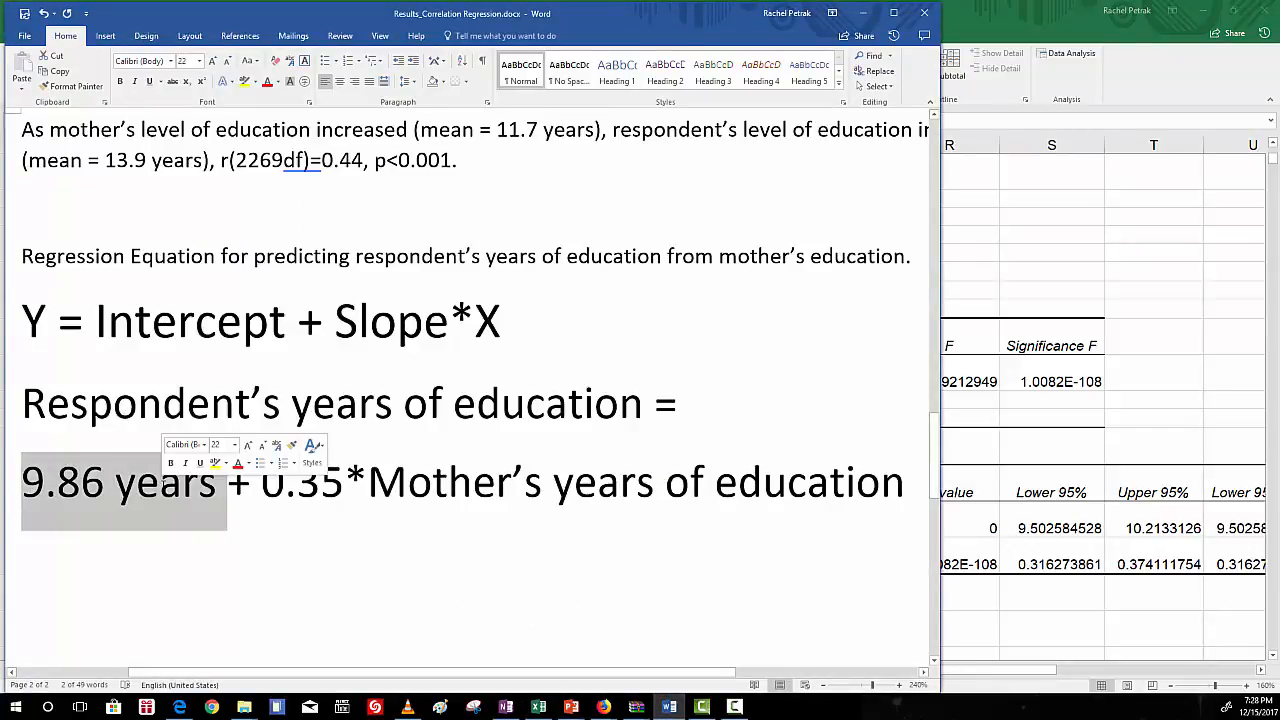
left_click(262, 480)
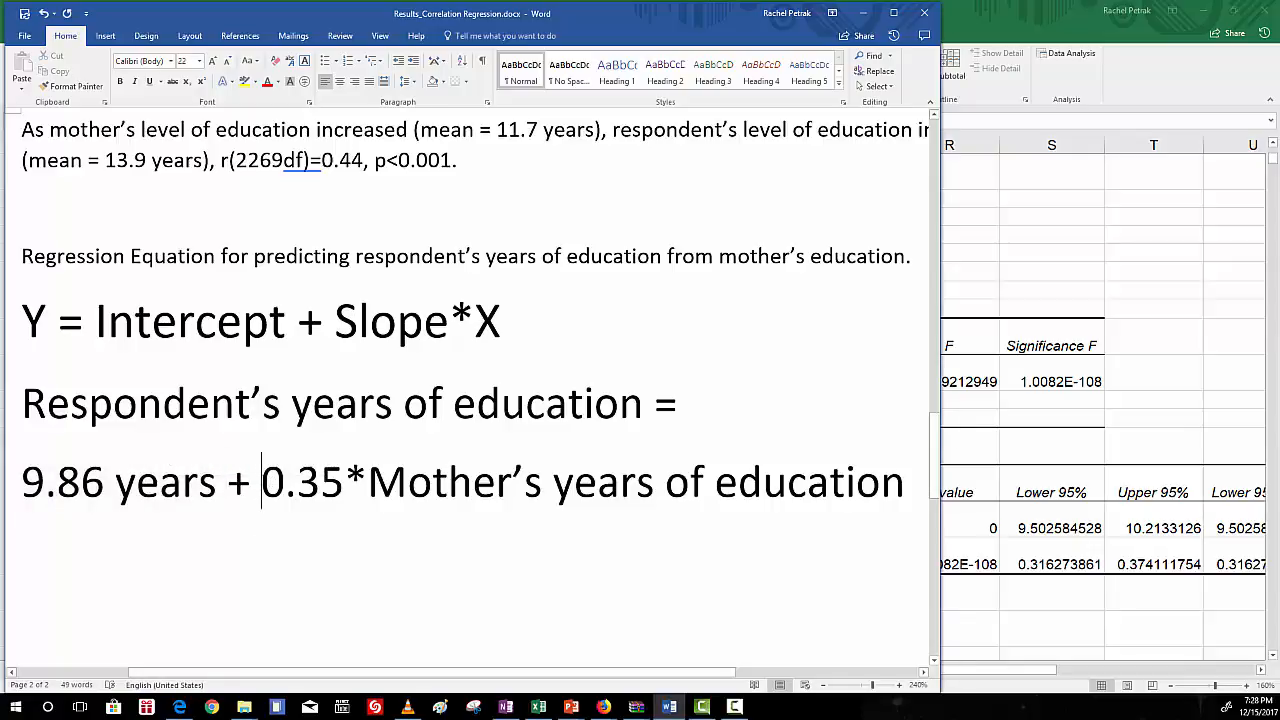
left_click_drag(262, 480, 344, 480)
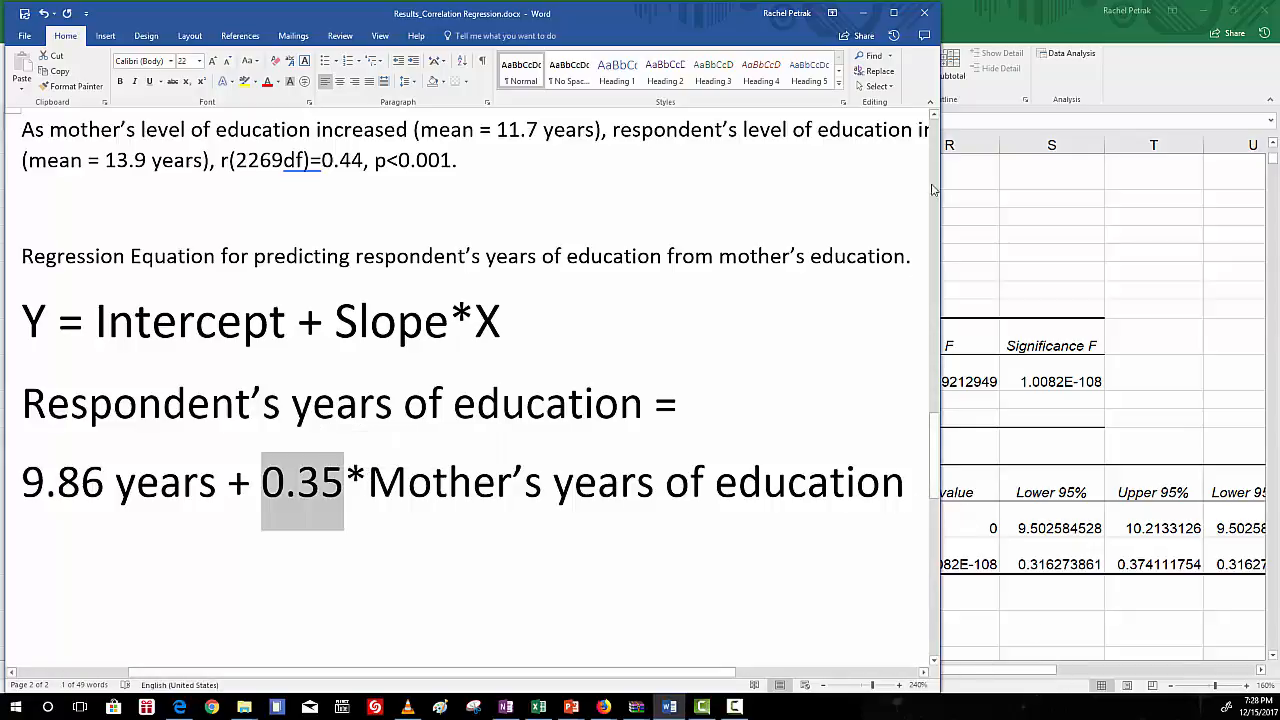
left_click(862, 12)
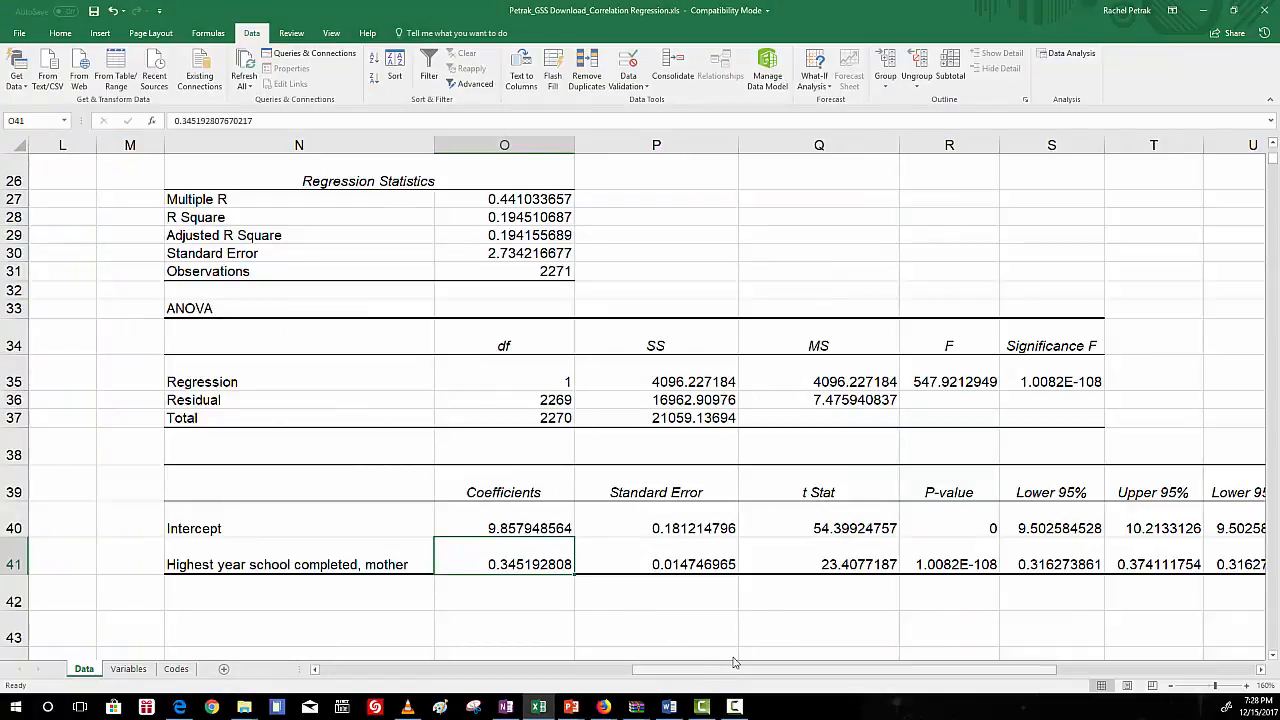
Examine the t Stat and P-value cells for the intercept and for mother's highest year of school completed
left_click(818, 527)
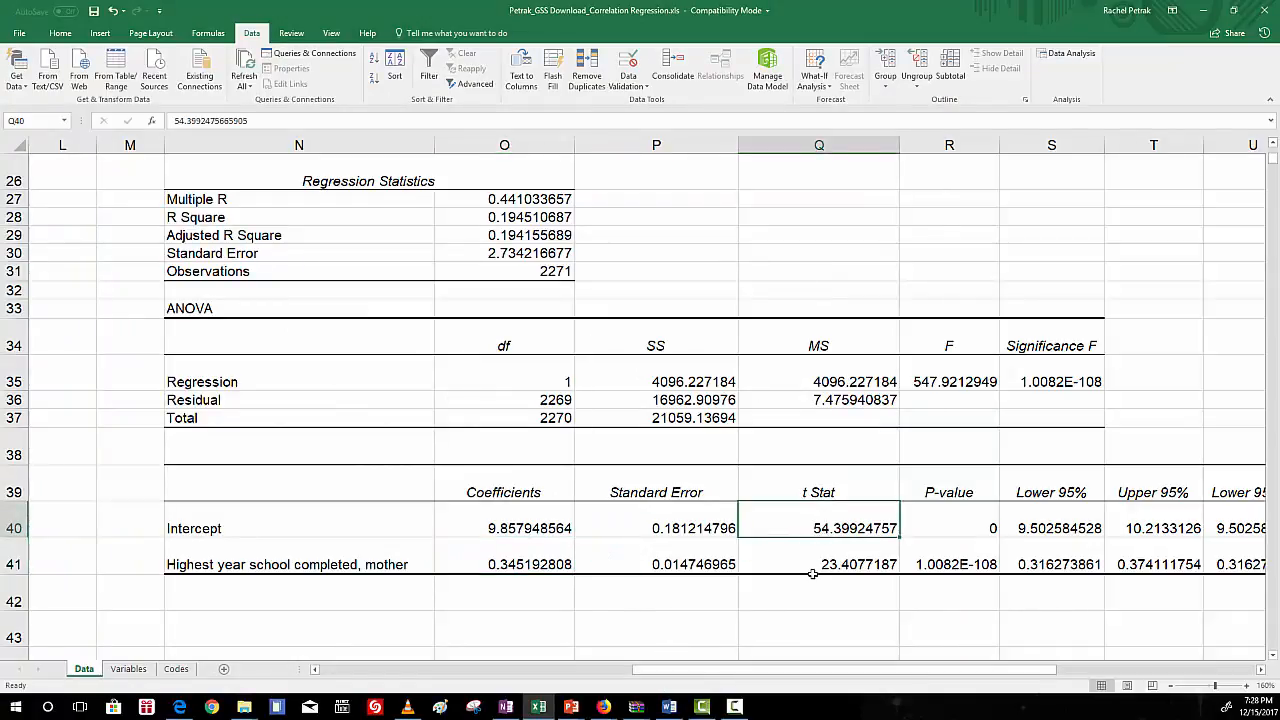
left_click(816, 567)
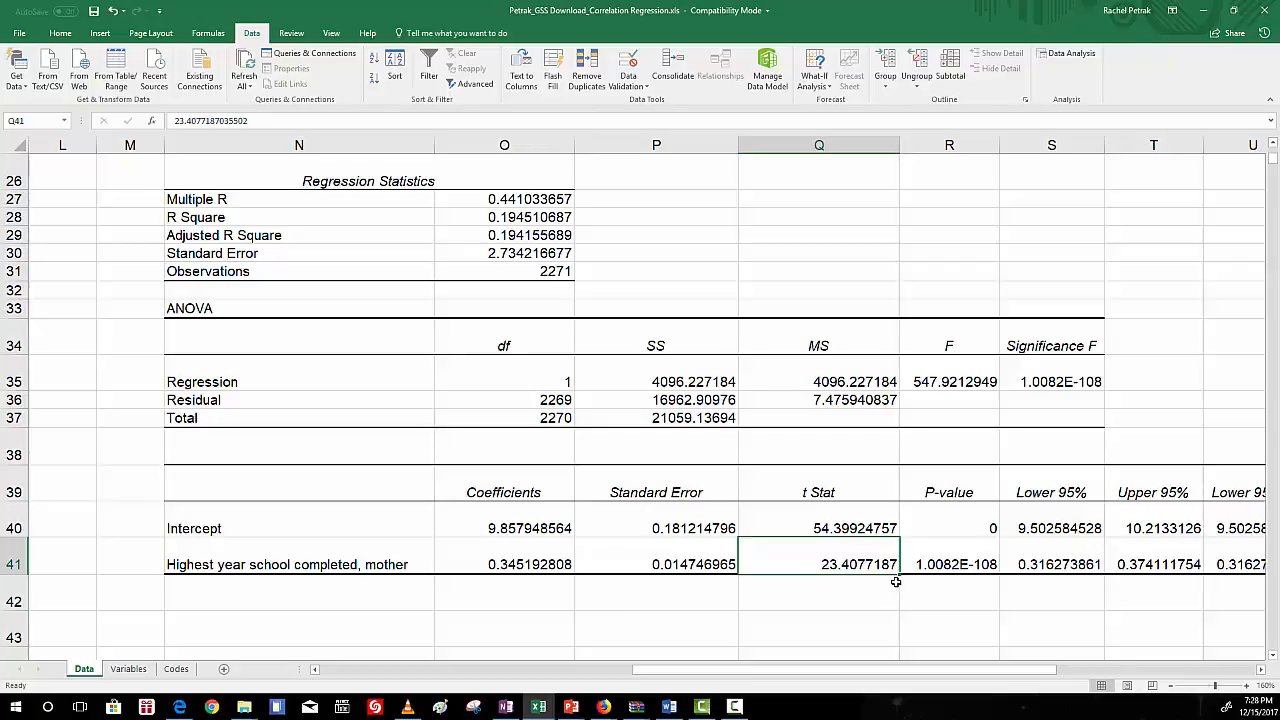
left_click_drag(950, 512, 953, 566)
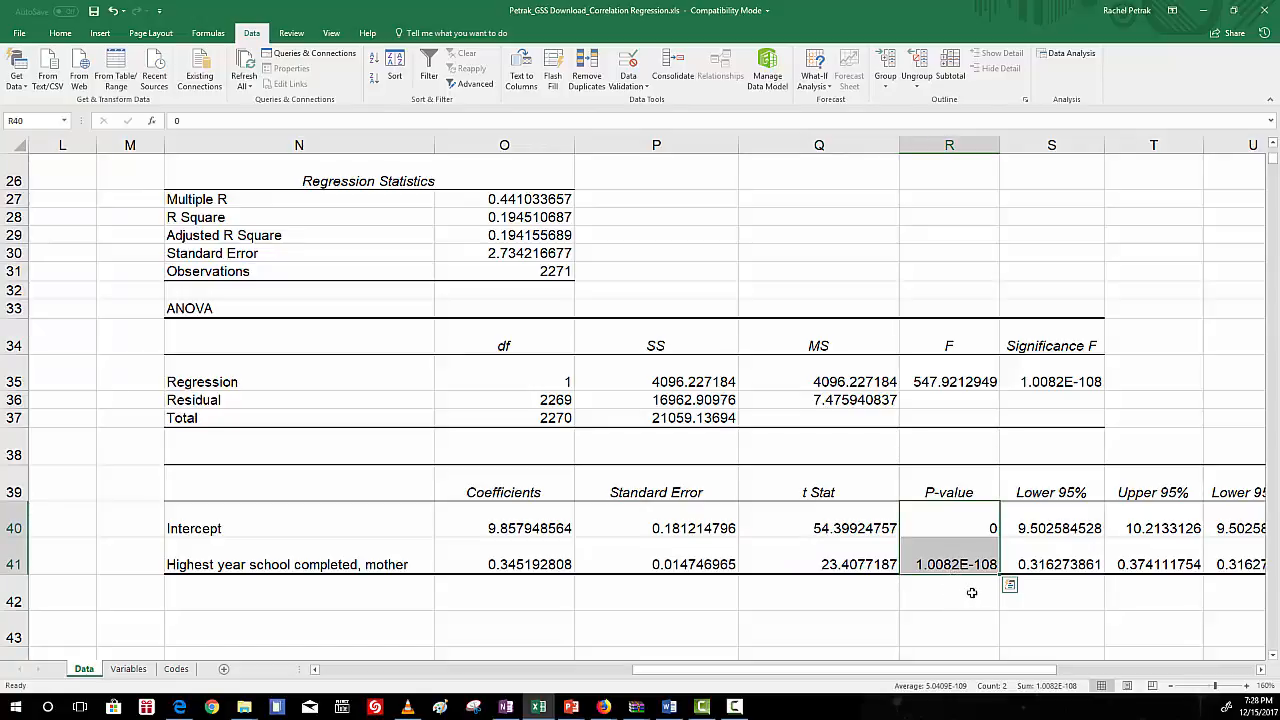
left_click(946, 528)
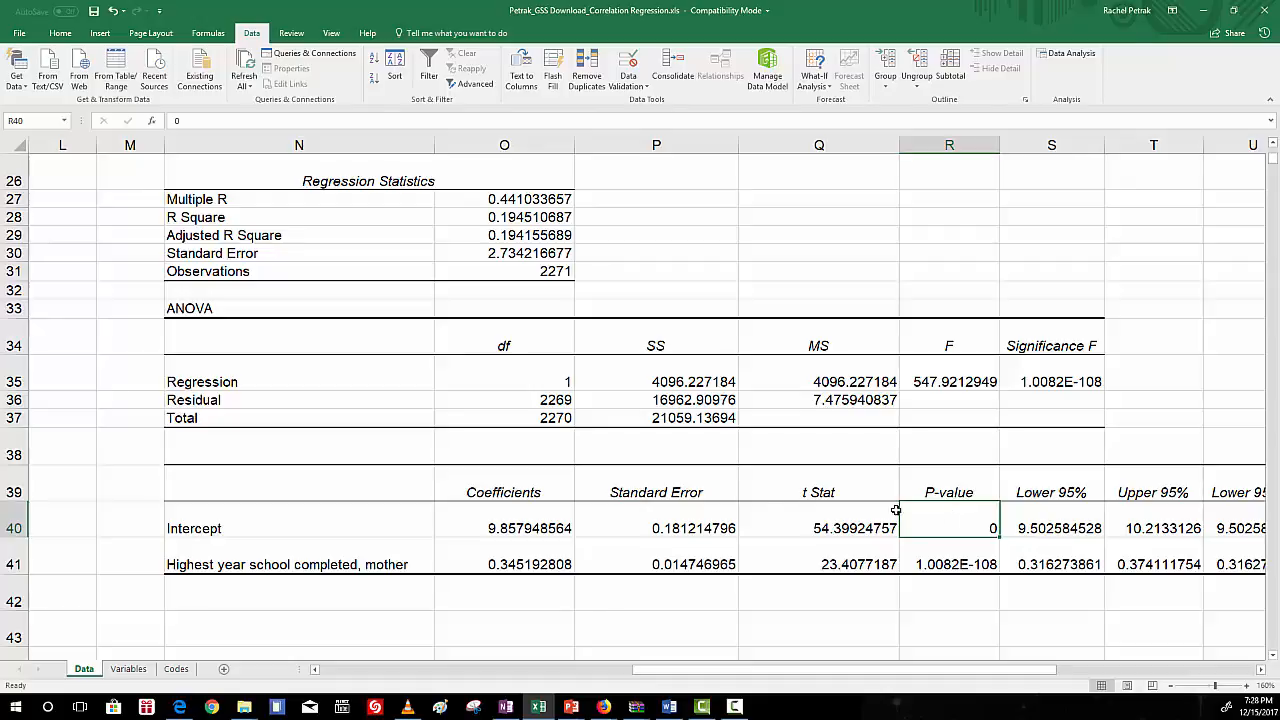
left_click(289, 524)
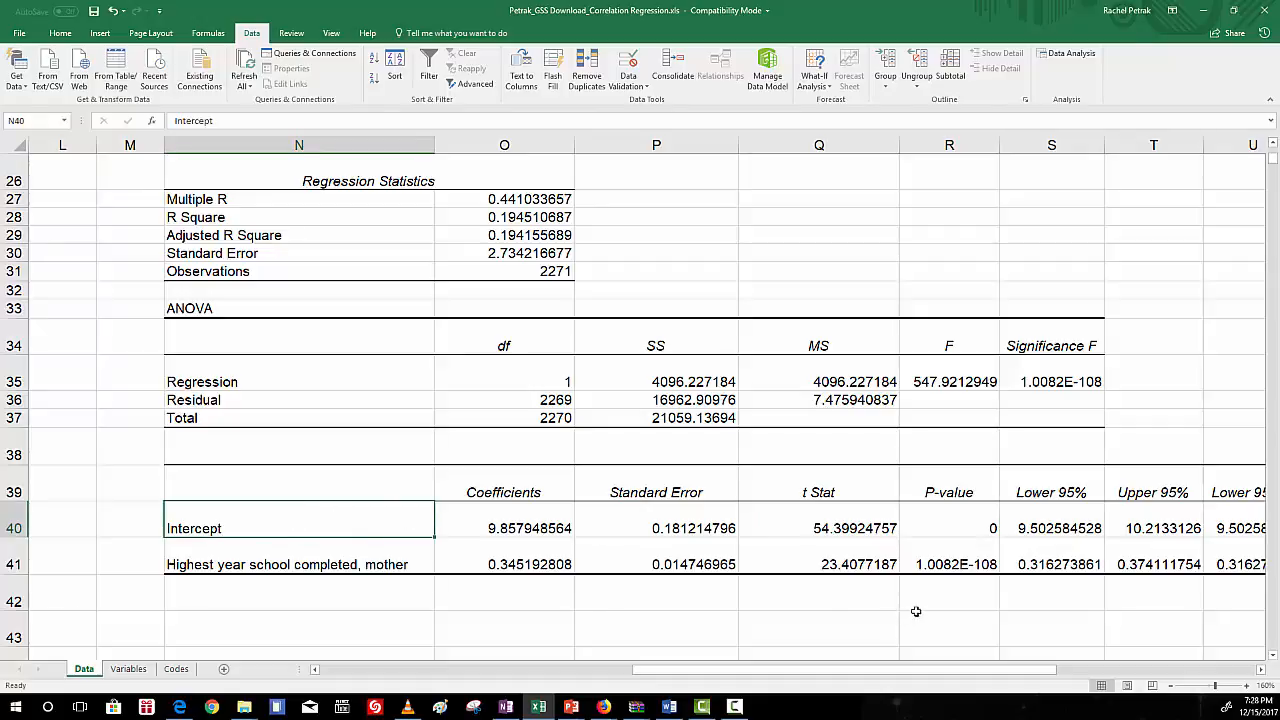
left_click(920, 562)
left_click(282, 562)
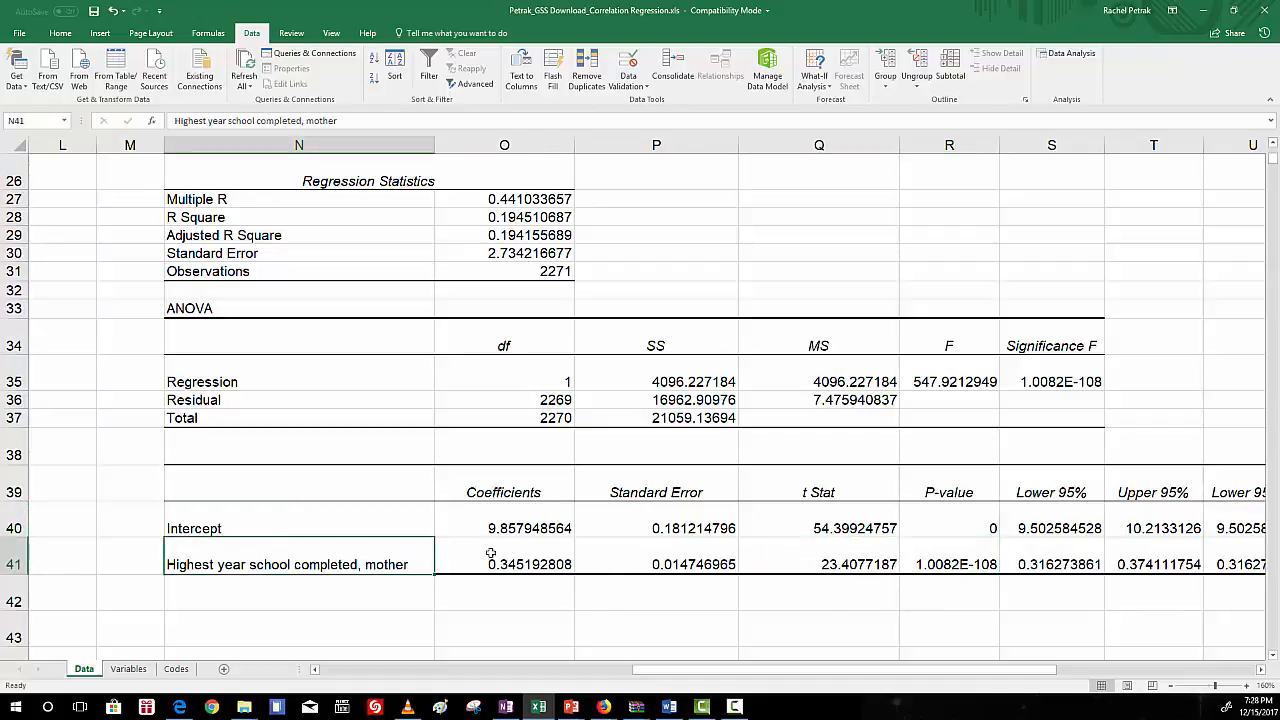
left_click(954, 550)
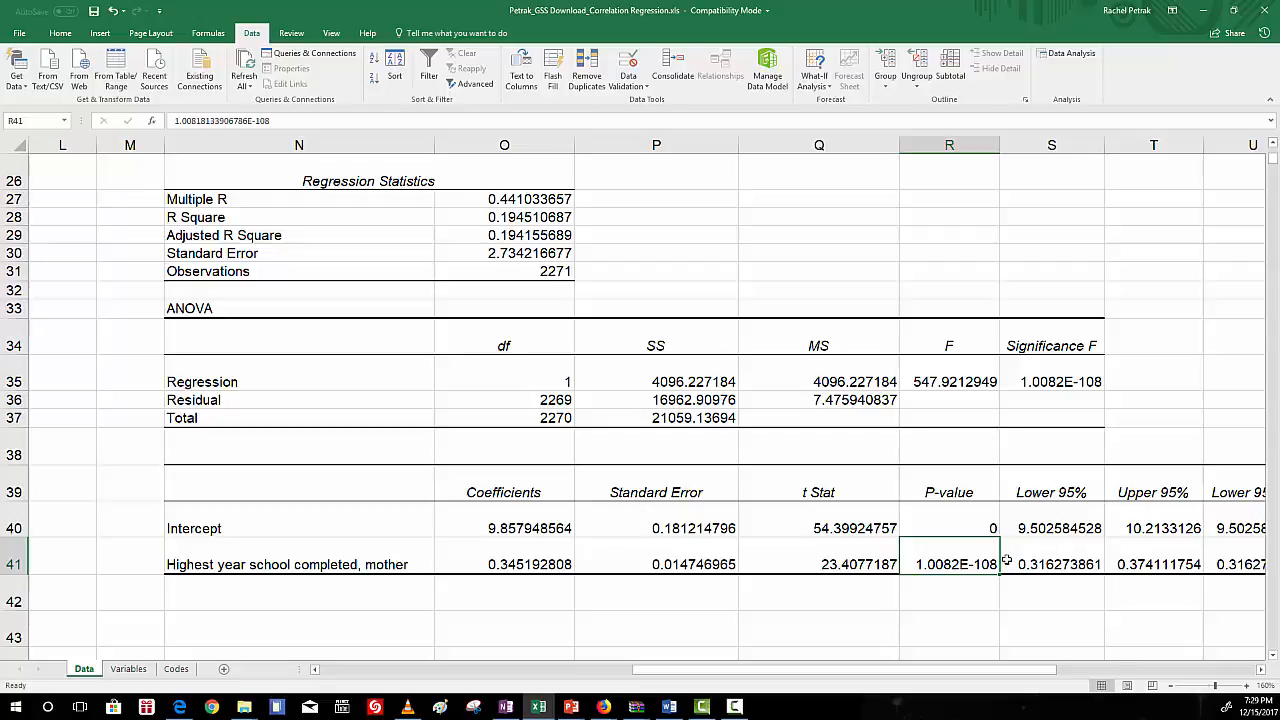
scroll(1007, 562, "down", 1)
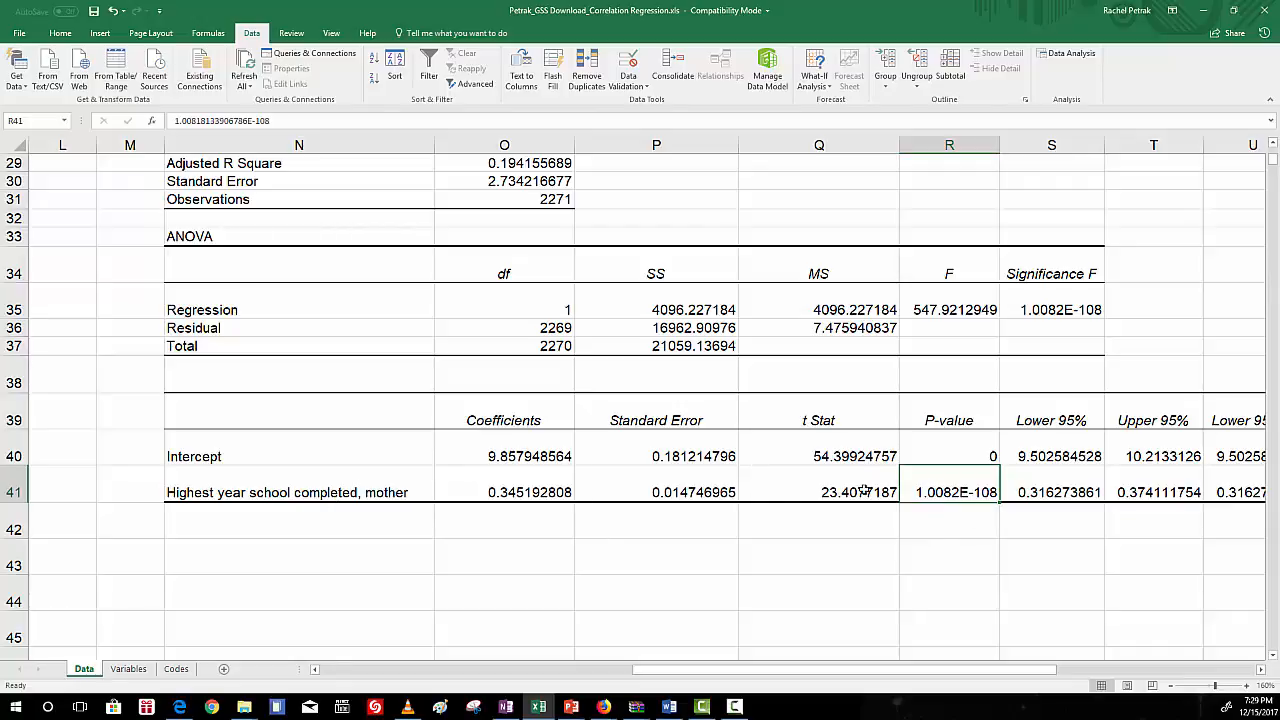
scroll(398, 545, "up", 1)
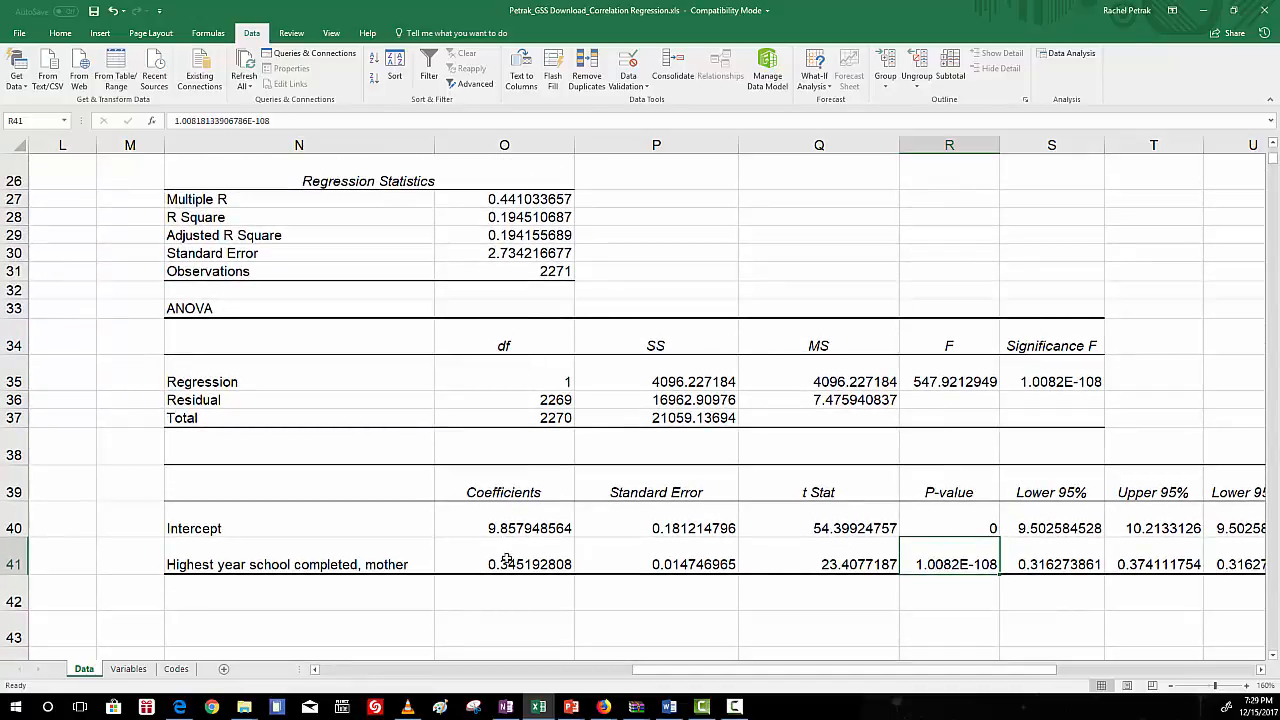
left_click(375, 565)
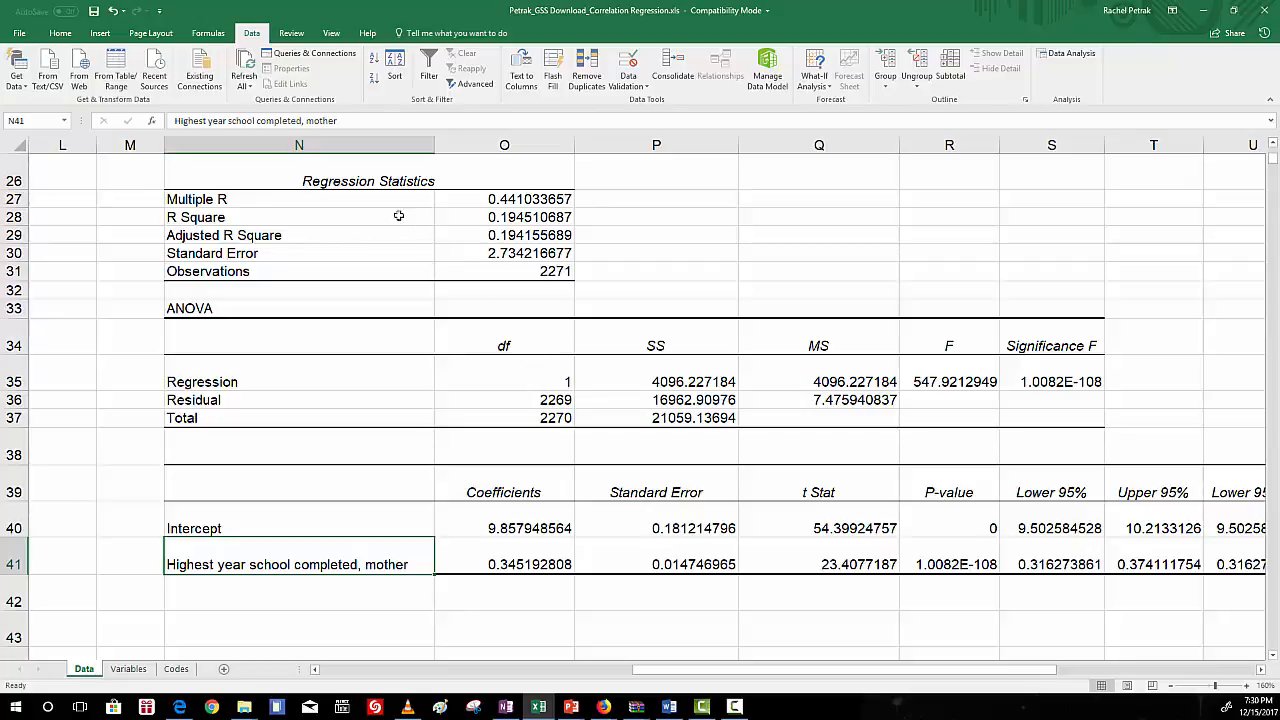
Examine the R Square label and value in the Regression Statistics table, cells N28:O28
left_click(538, 217)
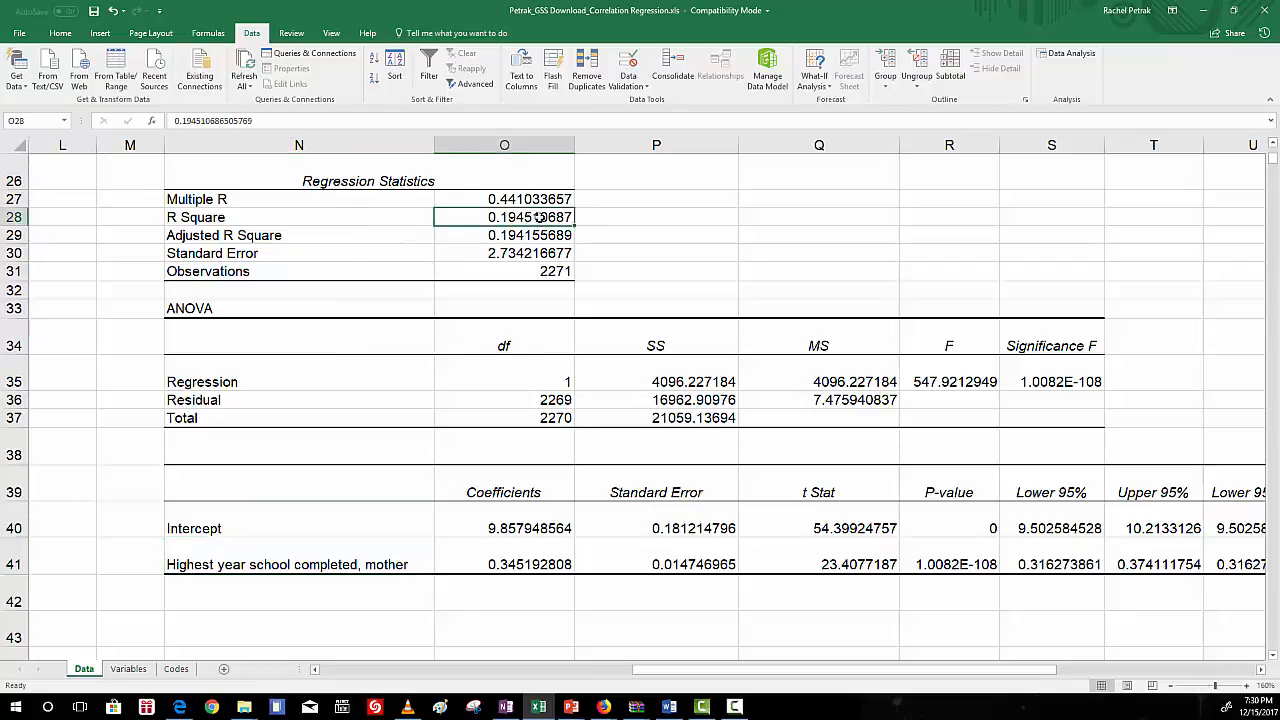
left_click(420, 218)
left_click_drag(420, 218, 458, 222)
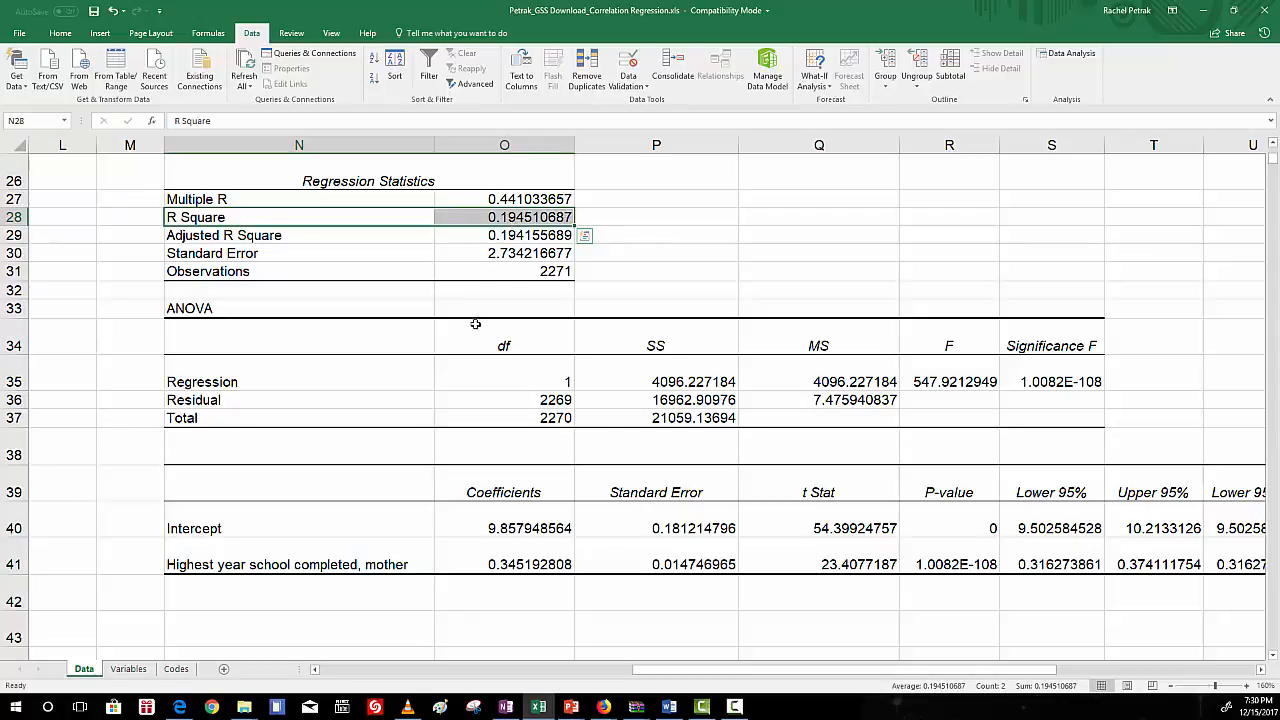
left_click(453, 220)
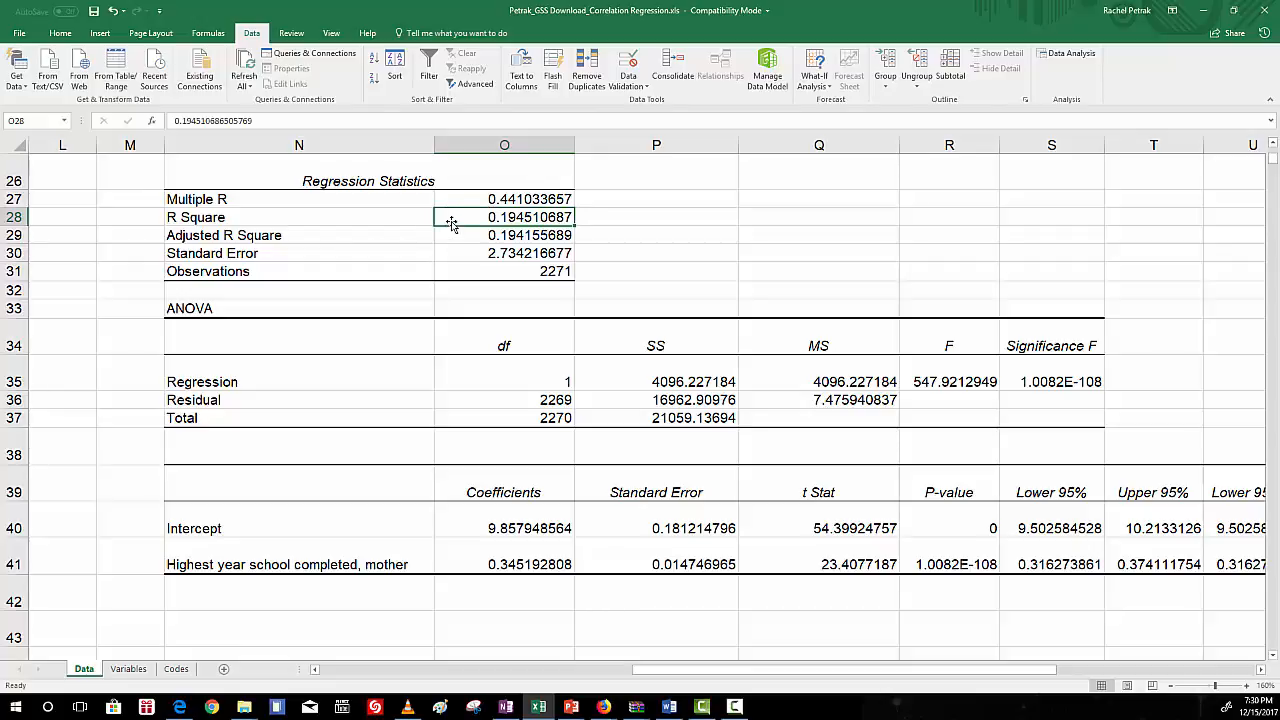
left_click(393, 216)
left_click_drag(393, 216, 459, 218)
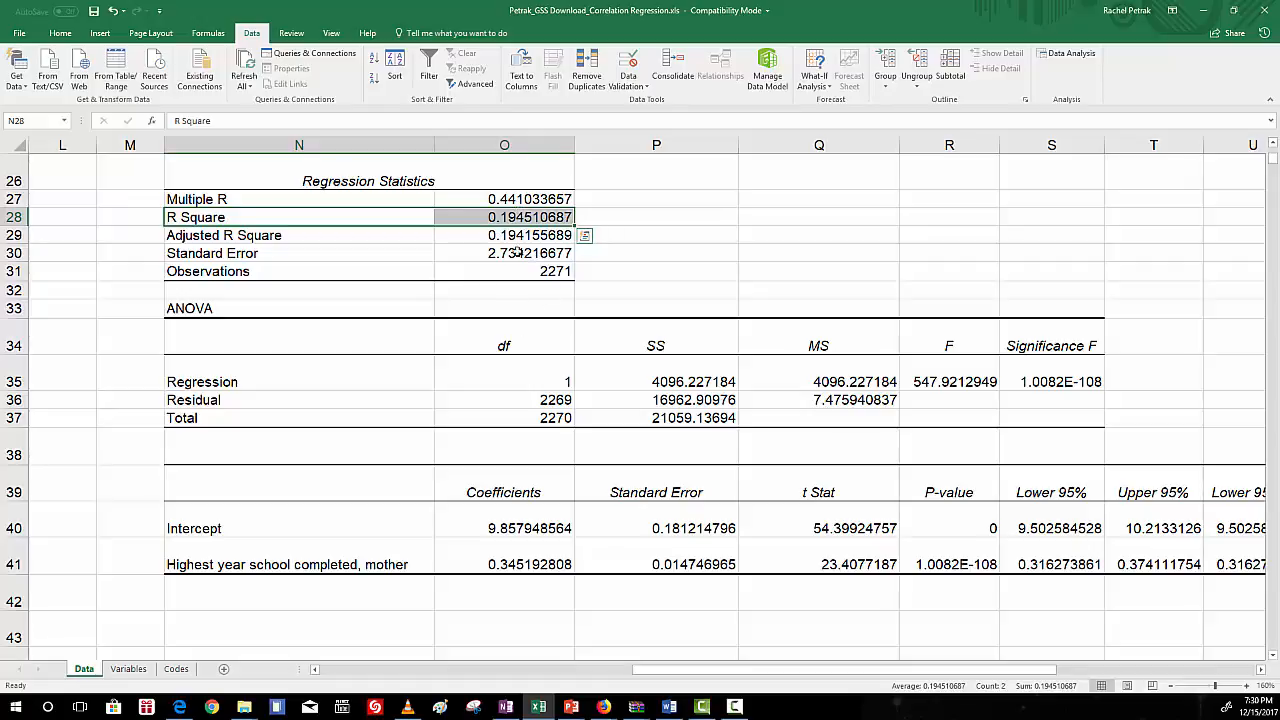
Select the Multiple R row, N27:O27, and compare its value with the coefficient in the correlation table above
left_click(411, 199)
left_click_drag(411, 199, 473, 198)
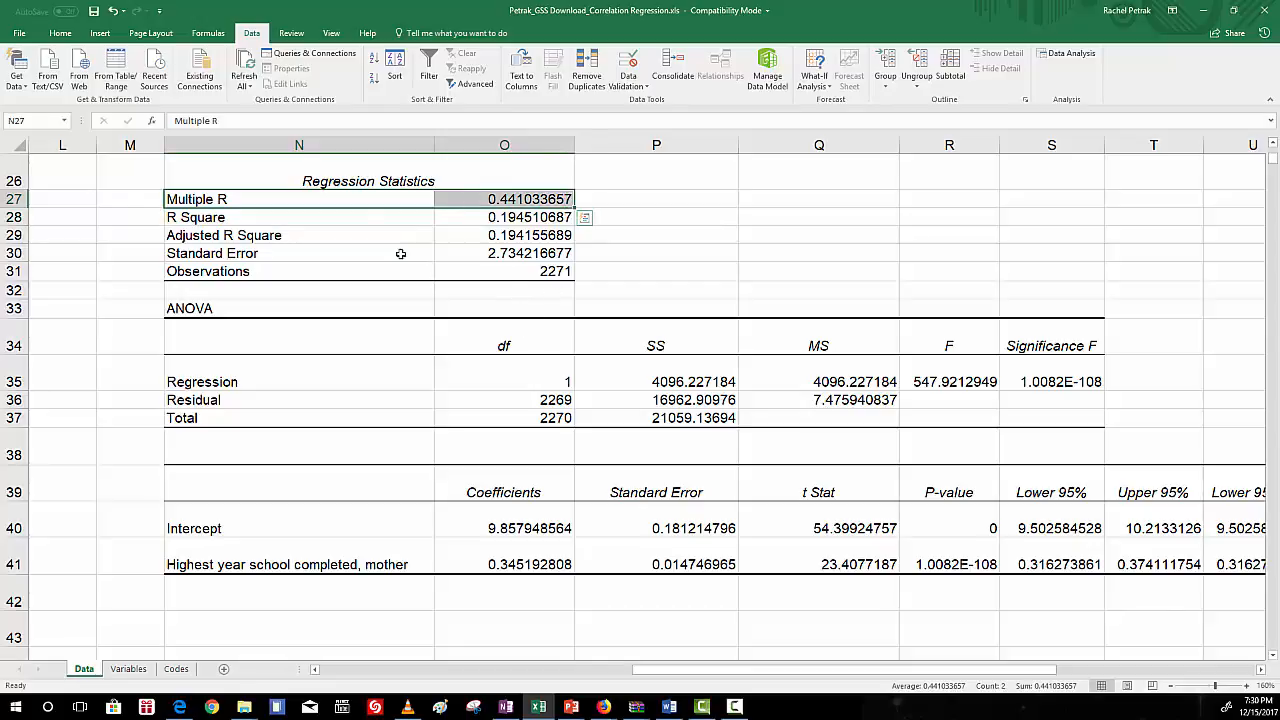
left_click(500, 201)
left_click_drag(396, 201, 437, 200)
scroll(489, 240, "up", 2)
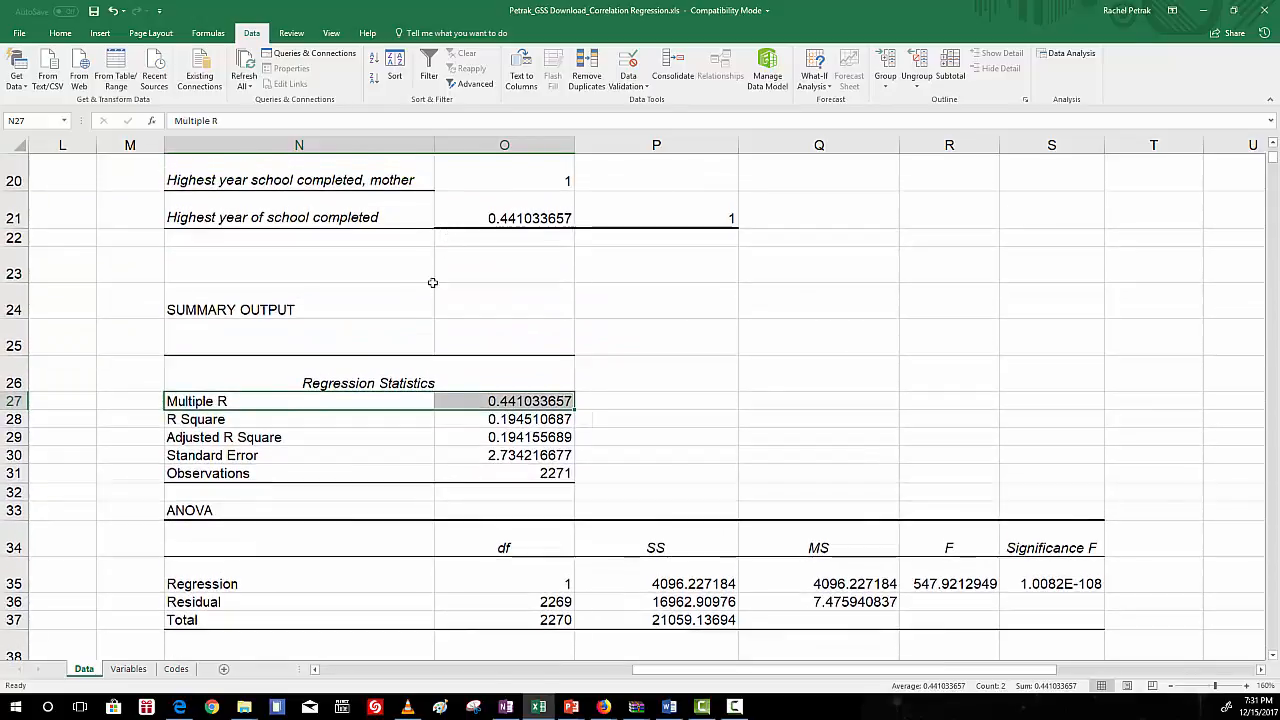
scroll(450, 400, "down", 1)
scroll(465, 414, "down", 1)
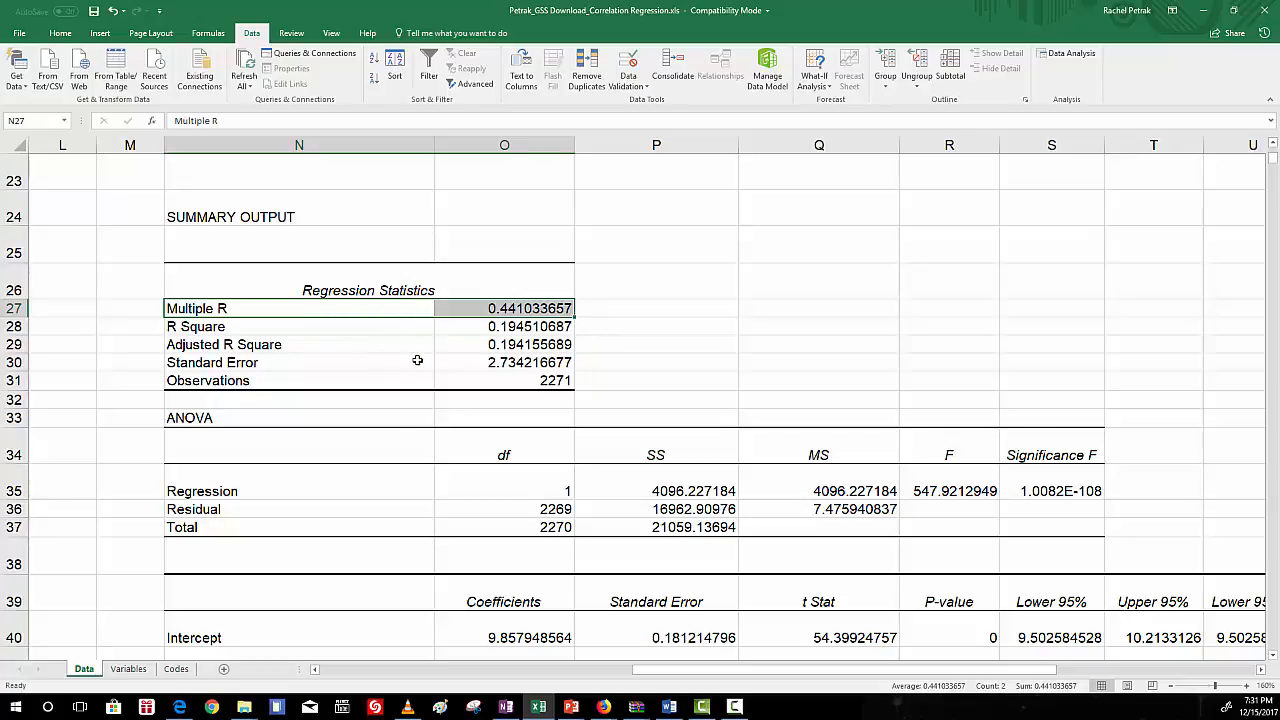
scroll(423, 351, "up", 3)
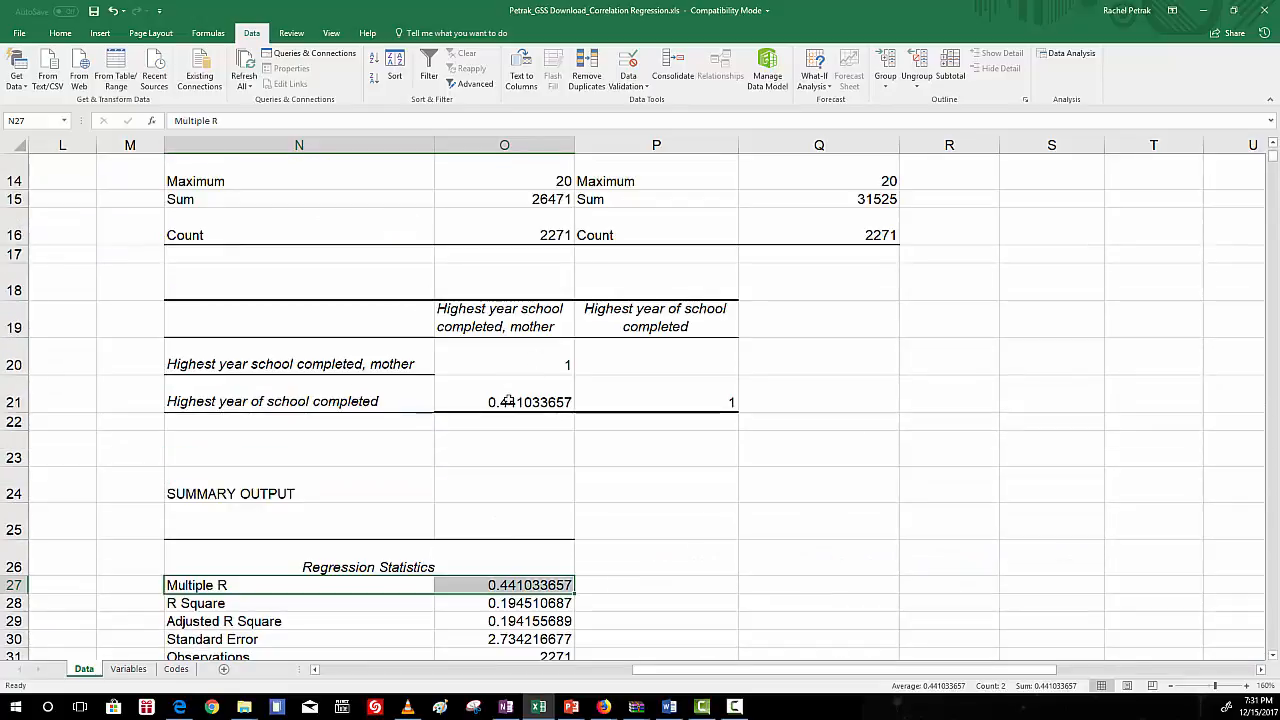
scroll(505, 410, "down", 4)
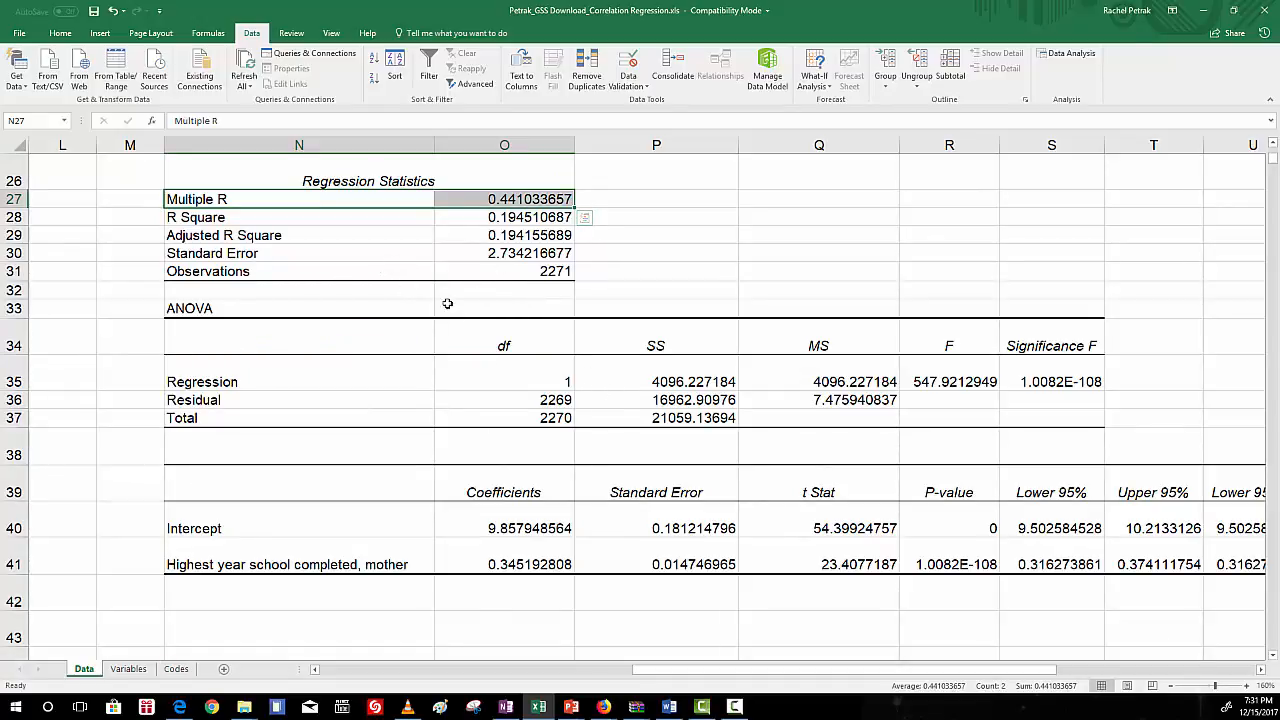
Examine the Observations row and the F and Significance F values in the ANOVA table
left_click(448, 271)
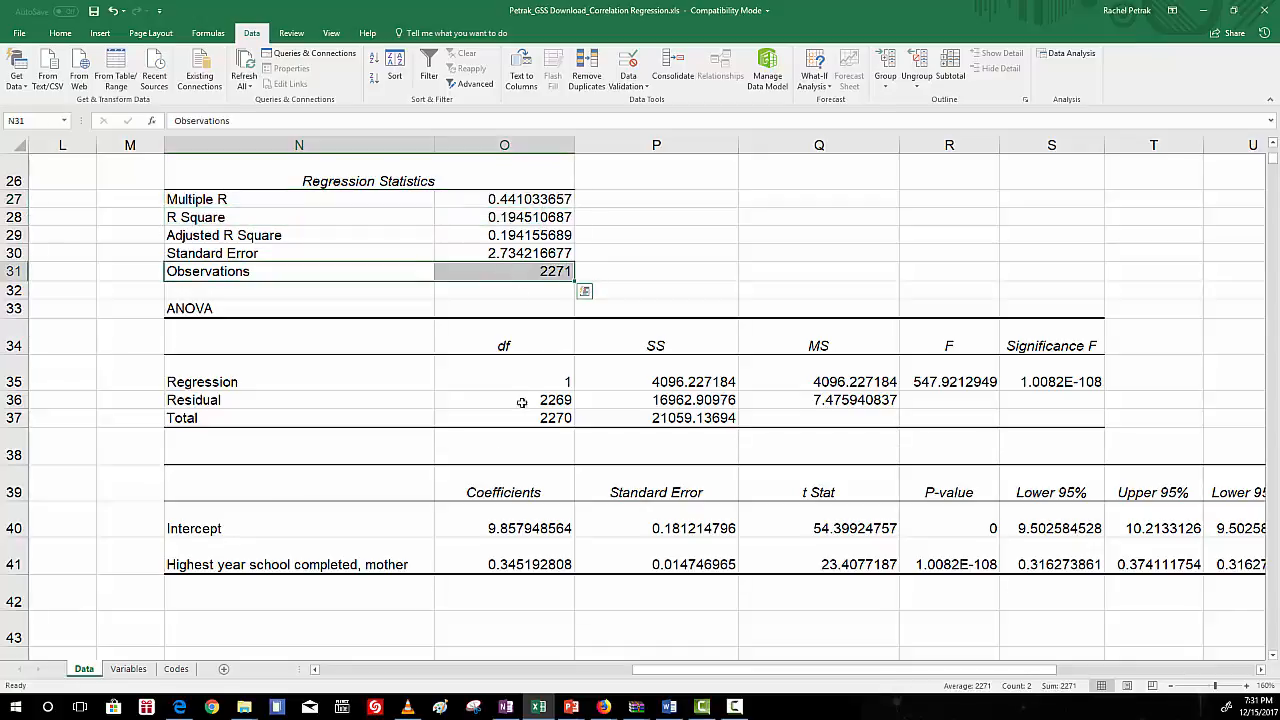
left_click(487, 466)
left_click(328, 308)
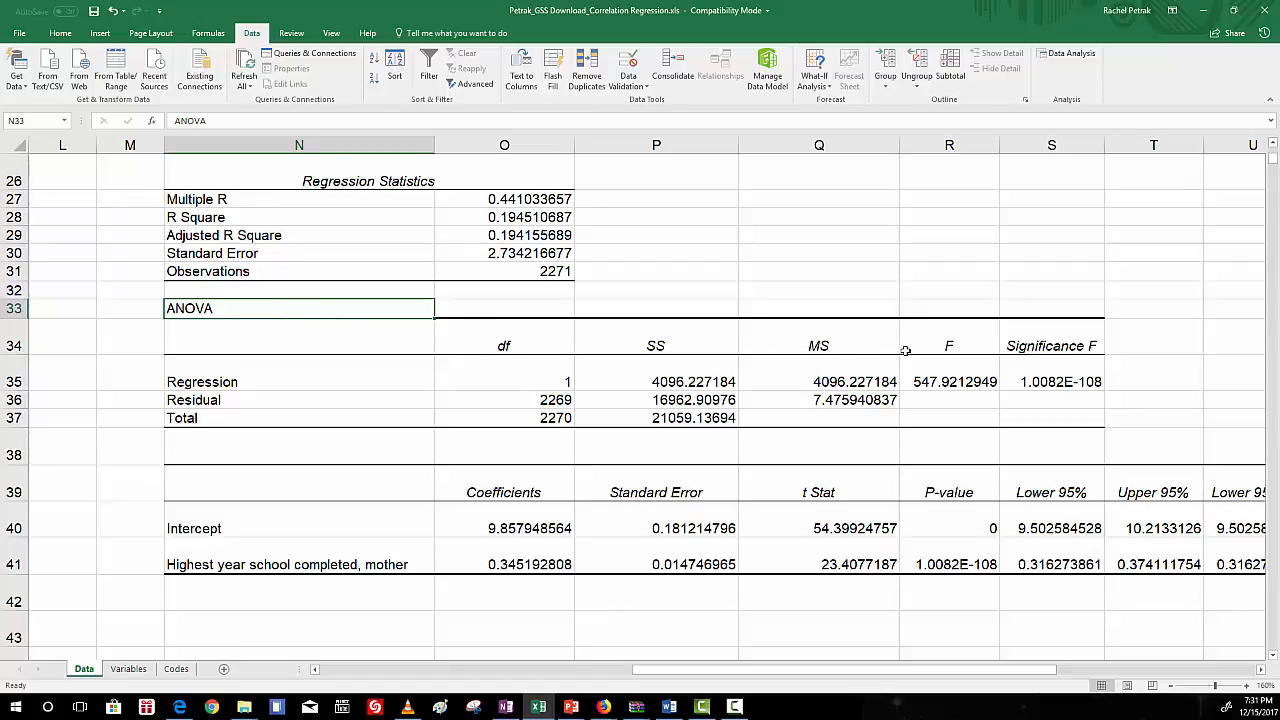
left_click(948, 380)
left_click_drag(950, 332, 956, 381)
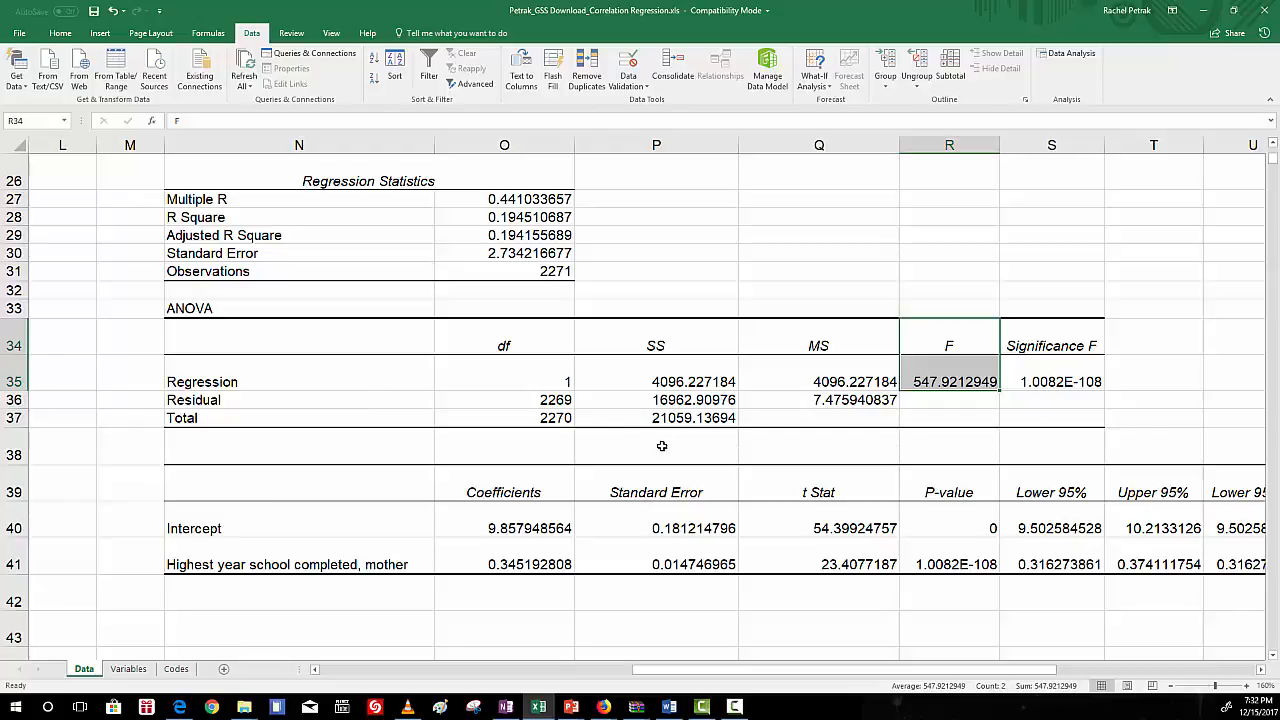
left_click(1023, 377)
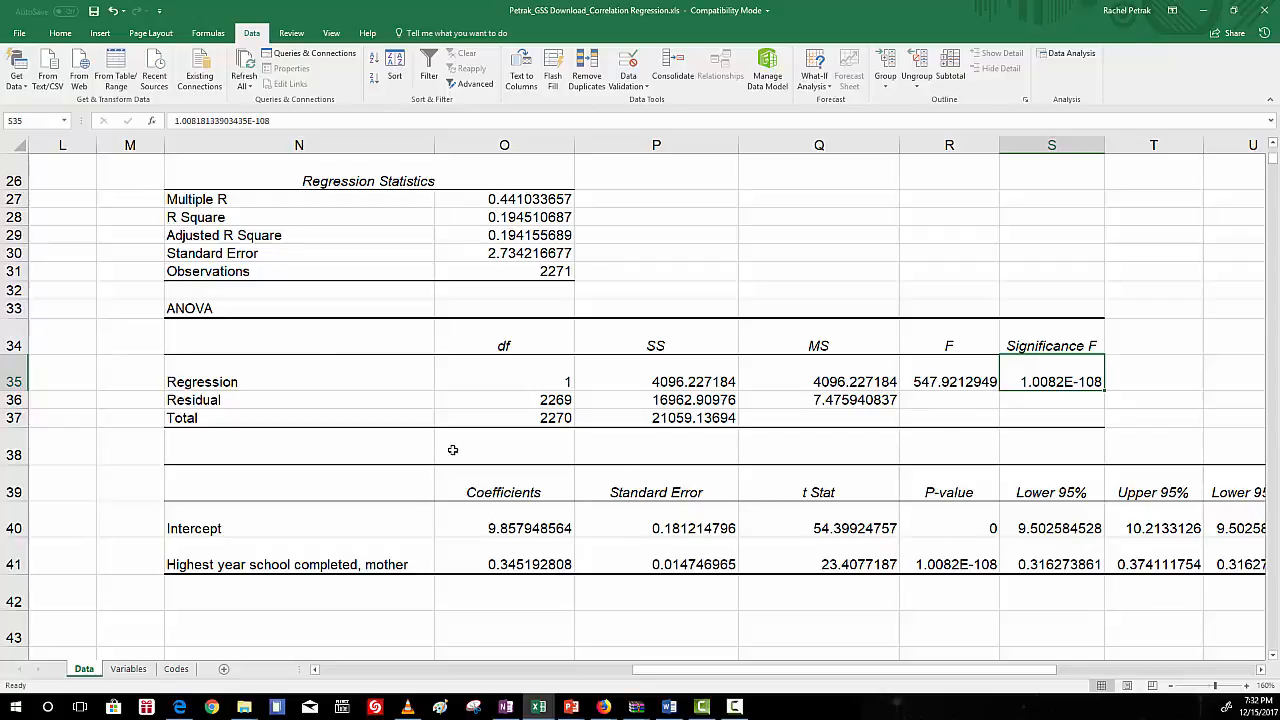
scroll(468, 529, "up", 2)
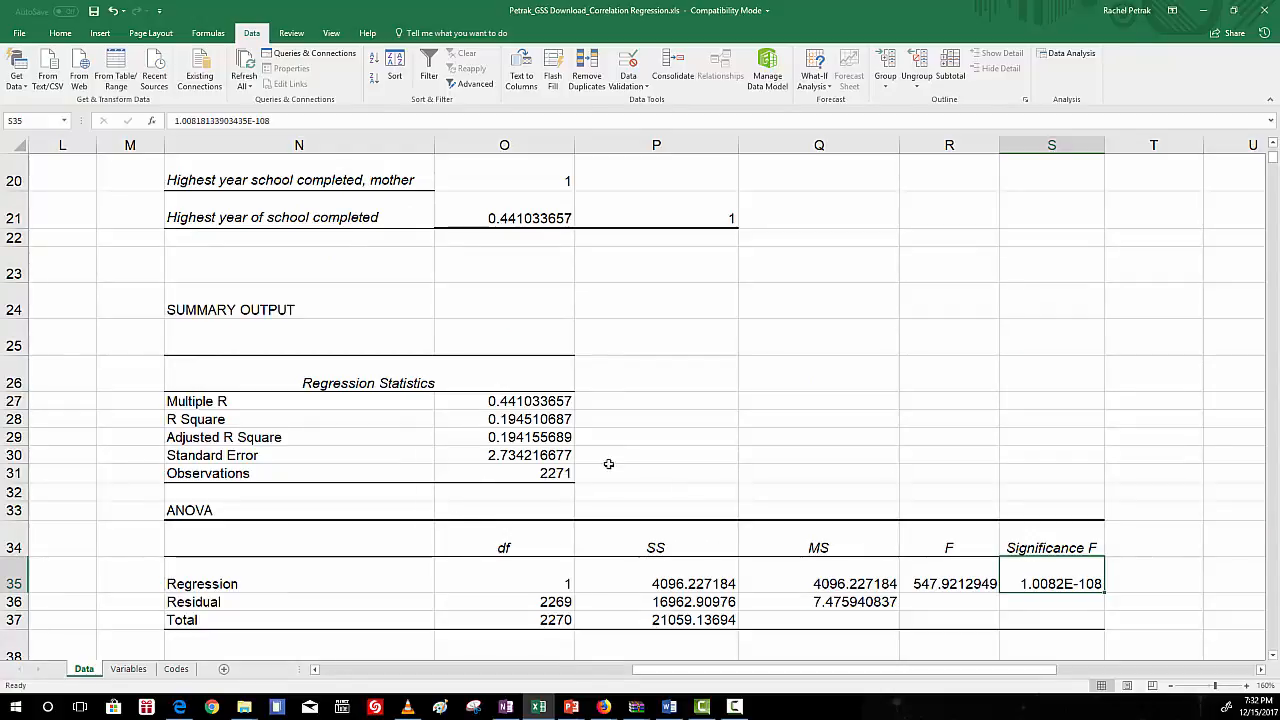
scroll(645, 466, "down", 2)
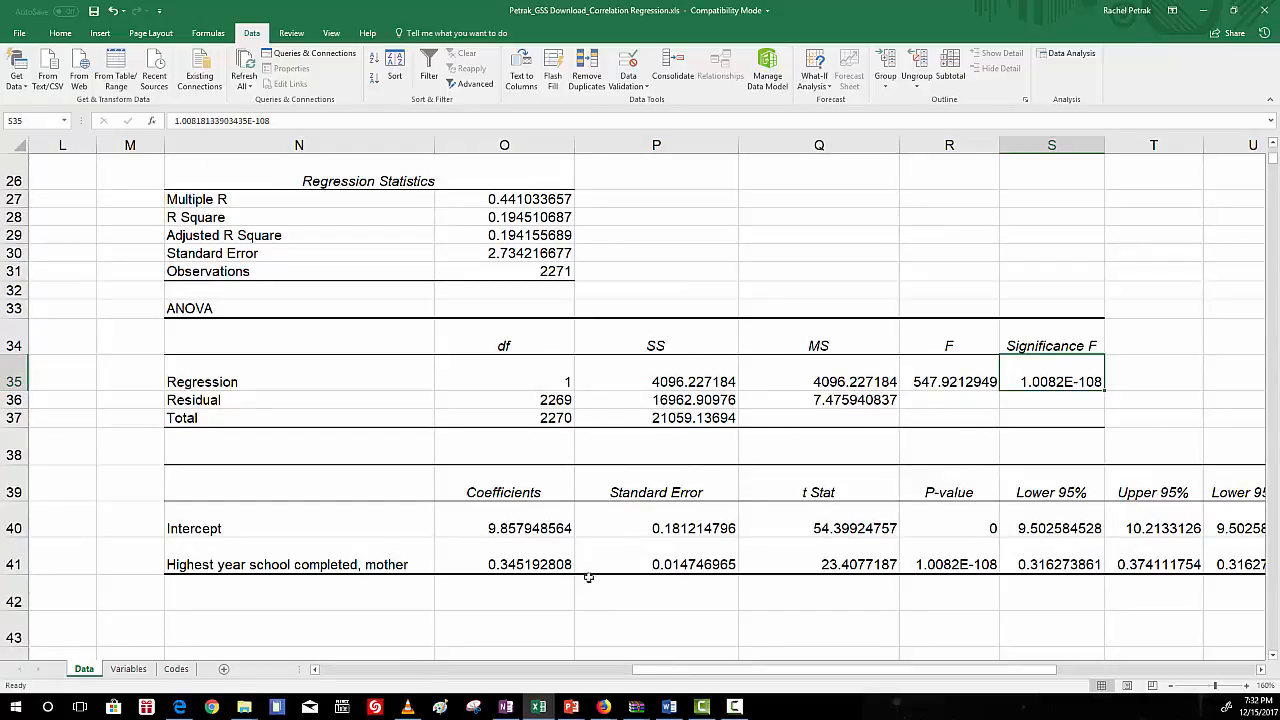
left_click(783, 228)
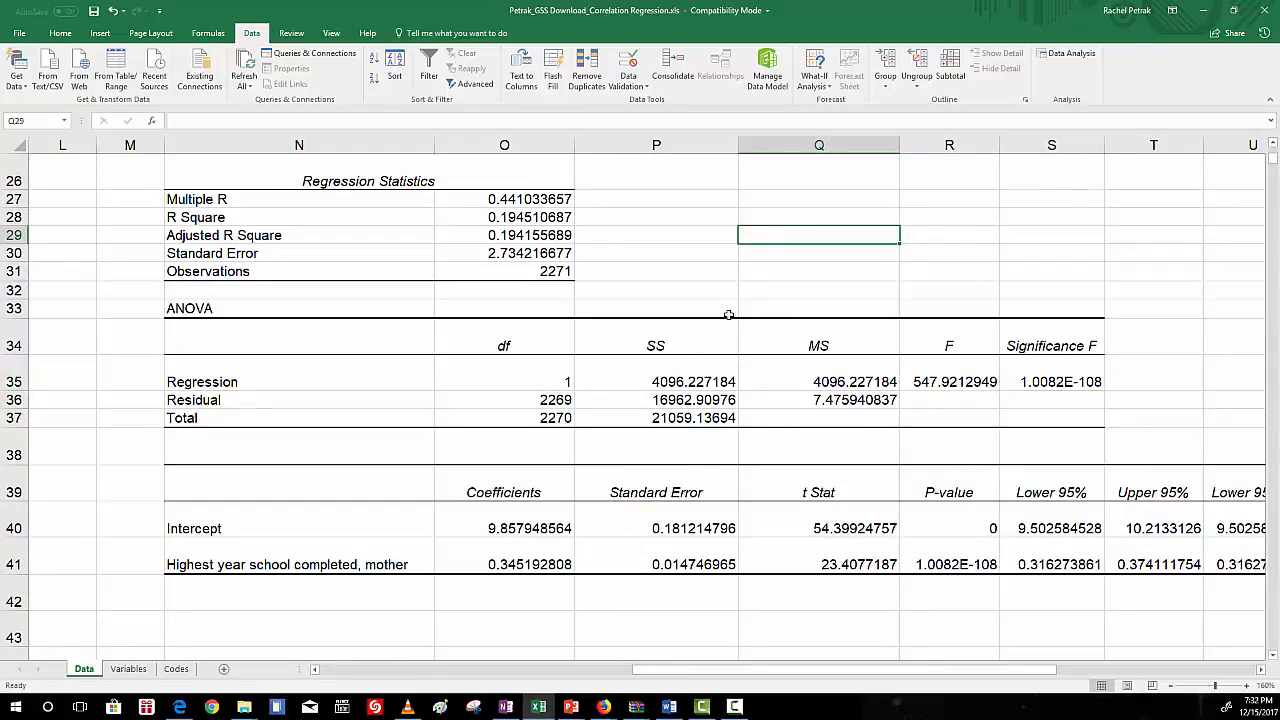
Copy the descriptive statistics table for mother's highest year of school completed, cells N2:O16
scroll(367, 248, "up", 5)
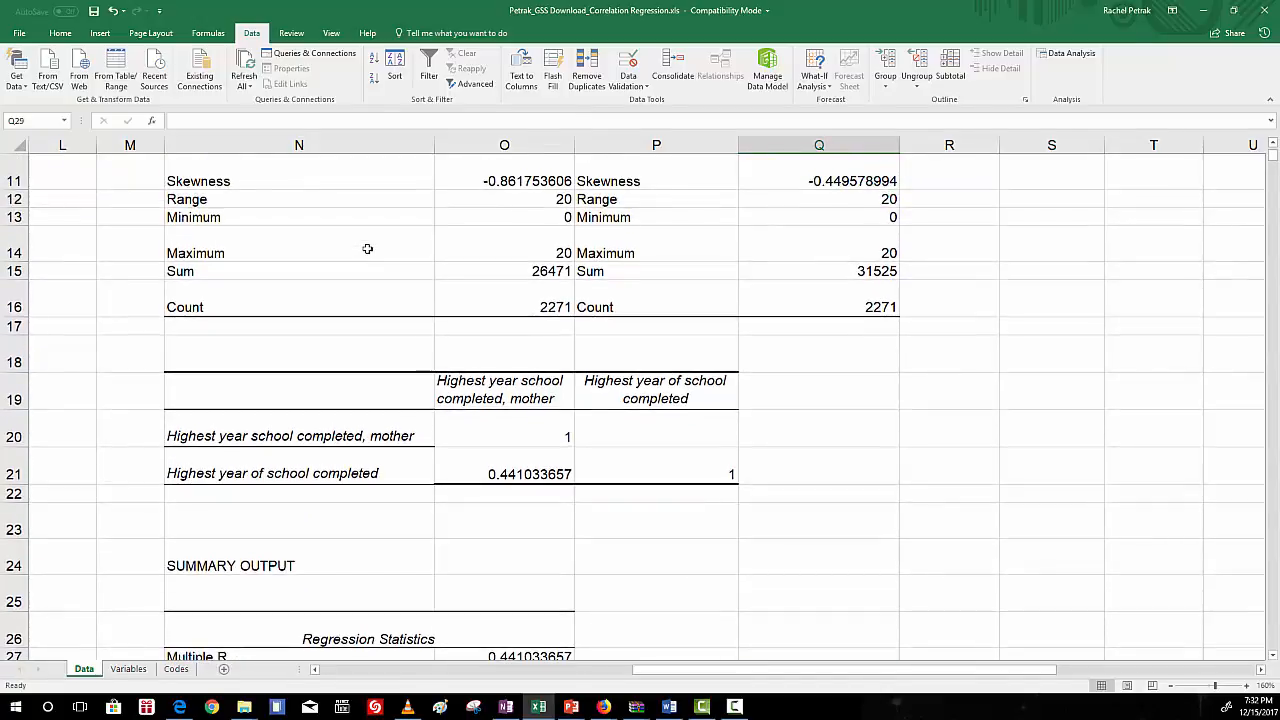
scroll(367, 248, "up", 4)
left_click(336, 262)
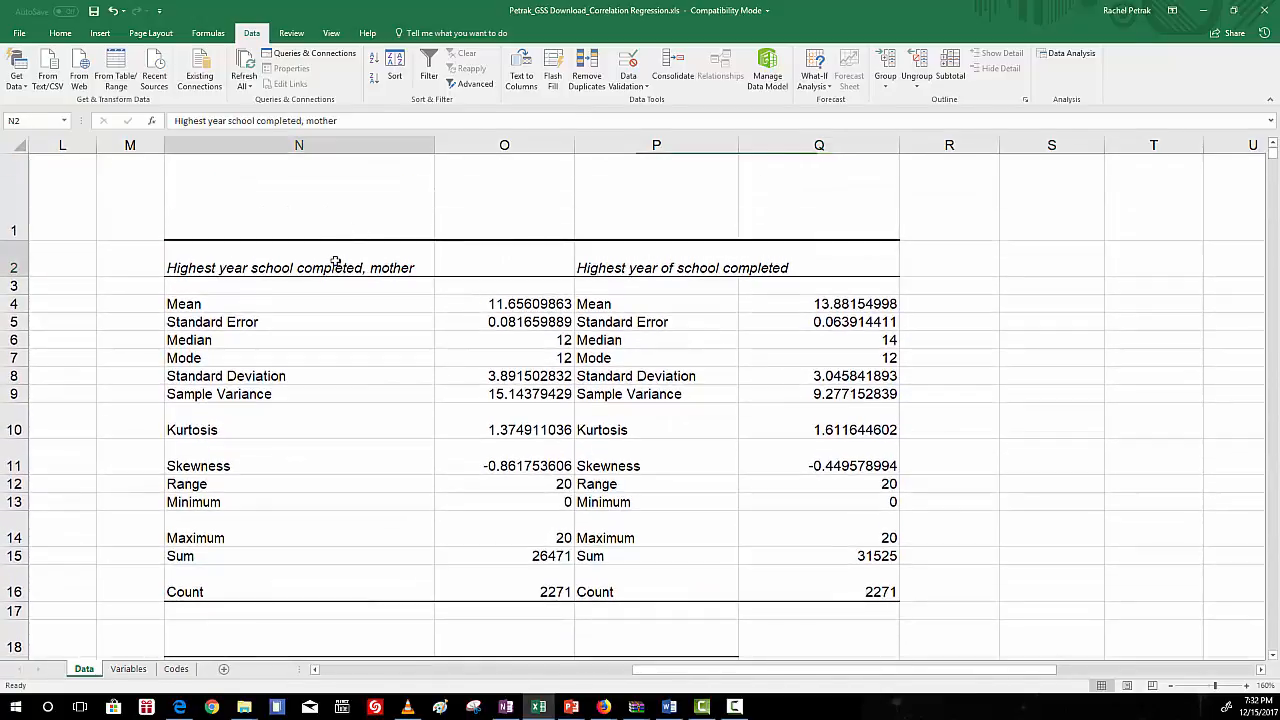
left_click_drag(336, 262, 478, 588)
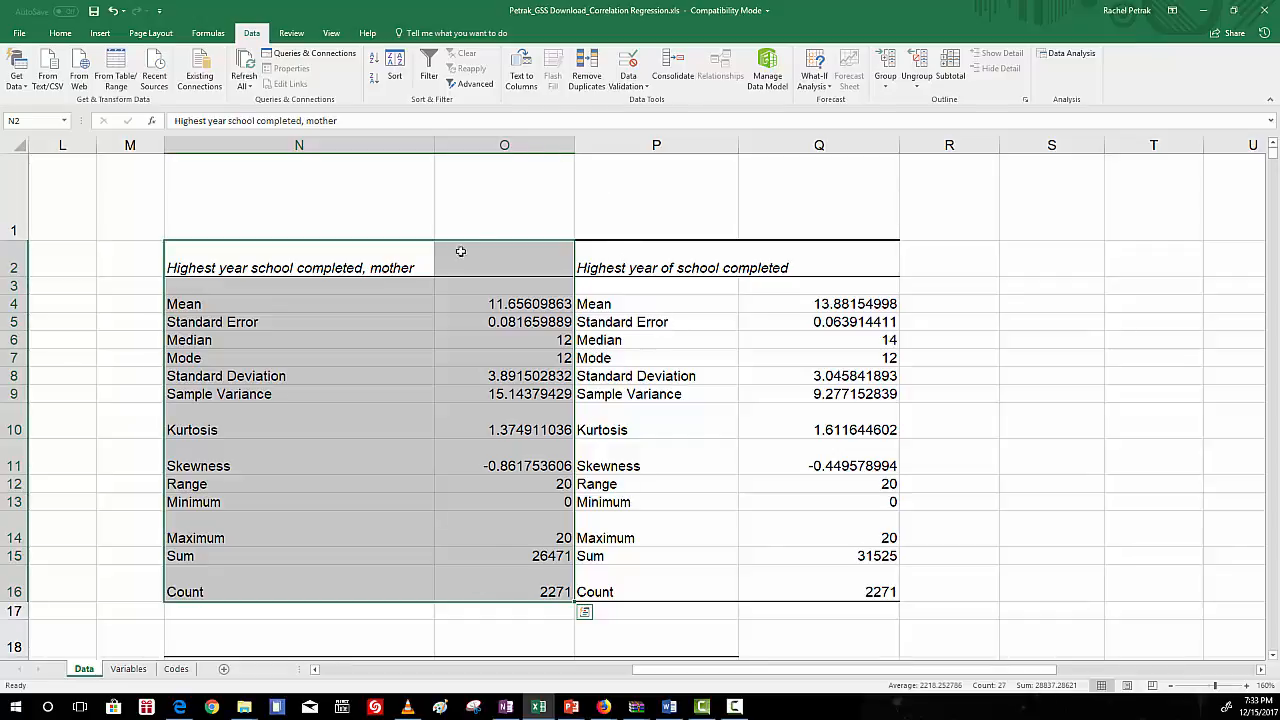
left_click(428, 285)
left_click_drag(363, 249, 514, 588)
key("ctrl+c")
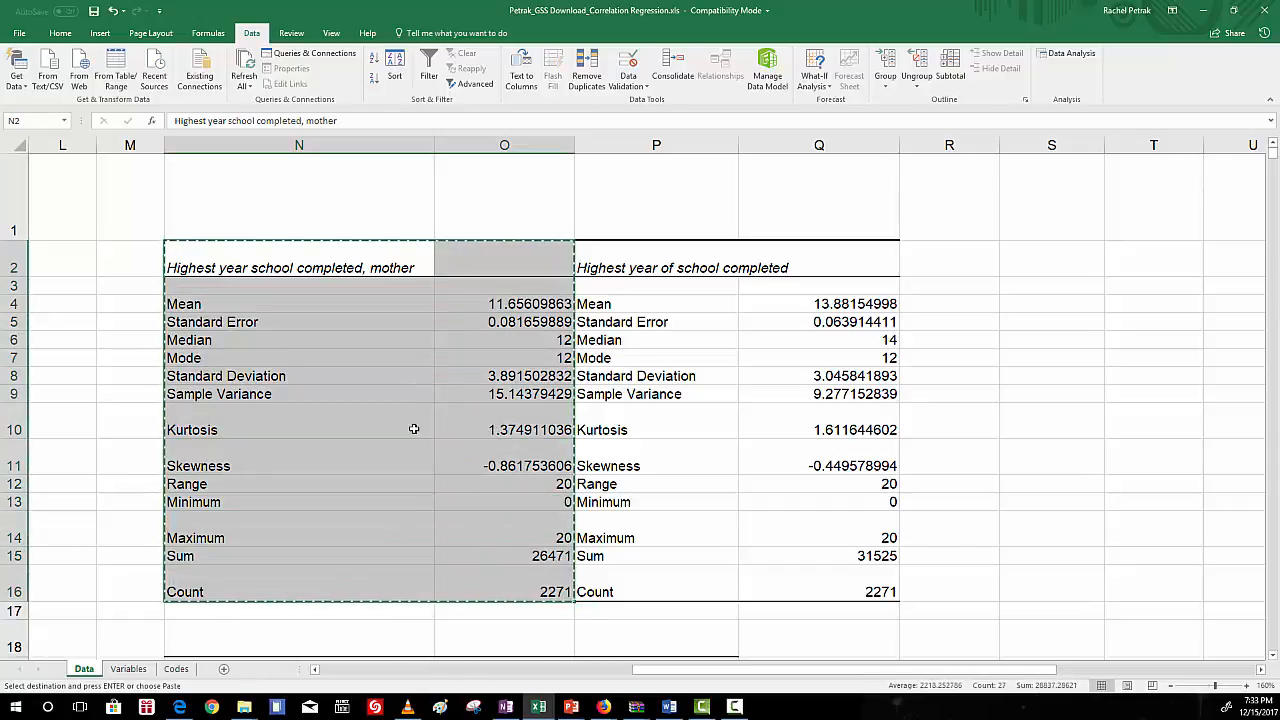
Switch to the Word results document and paste the mother's statistics table at the start of its first page
left_click(669, 707)
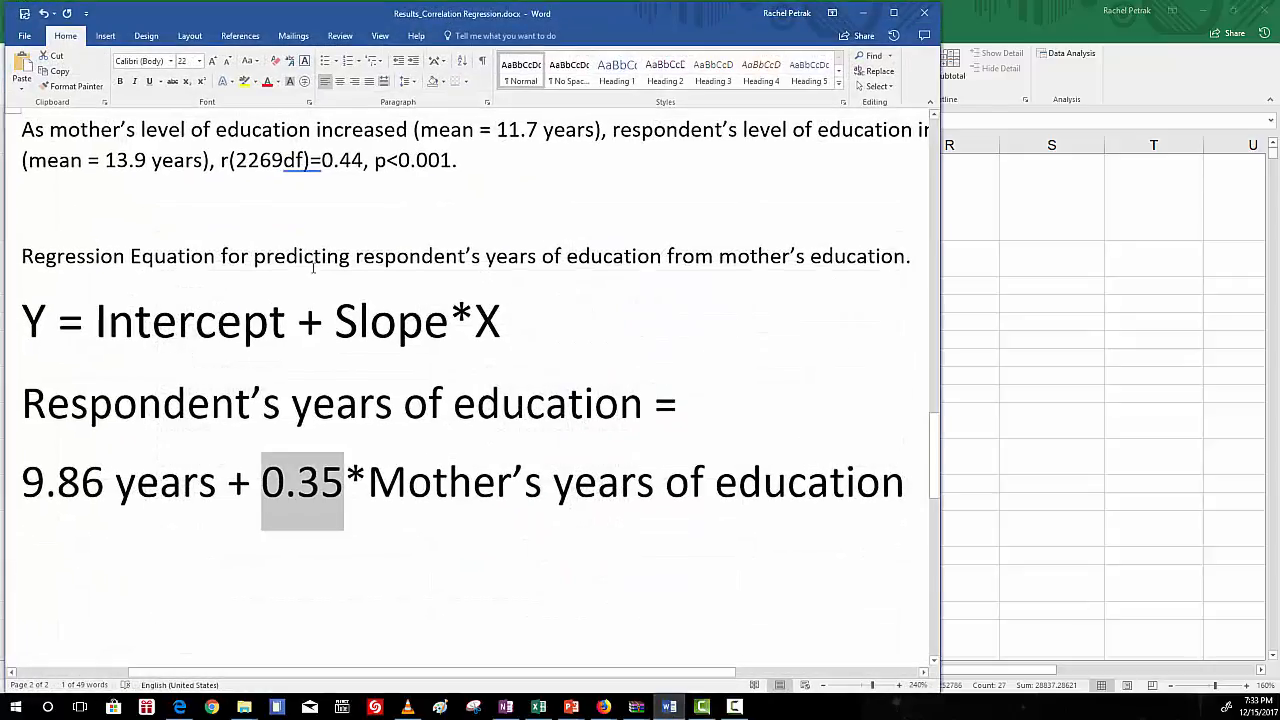
scroll(465, 569, "up", 10)
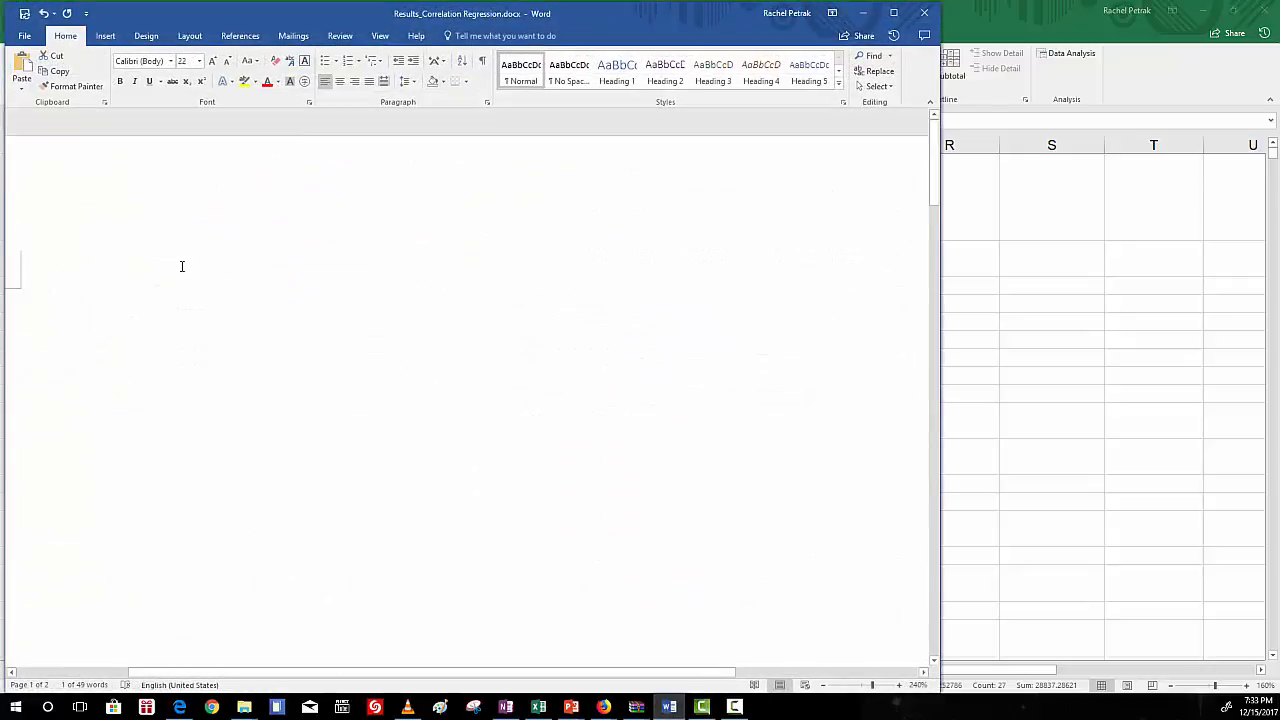
left_click(76, 320)
key("ctrl+v")
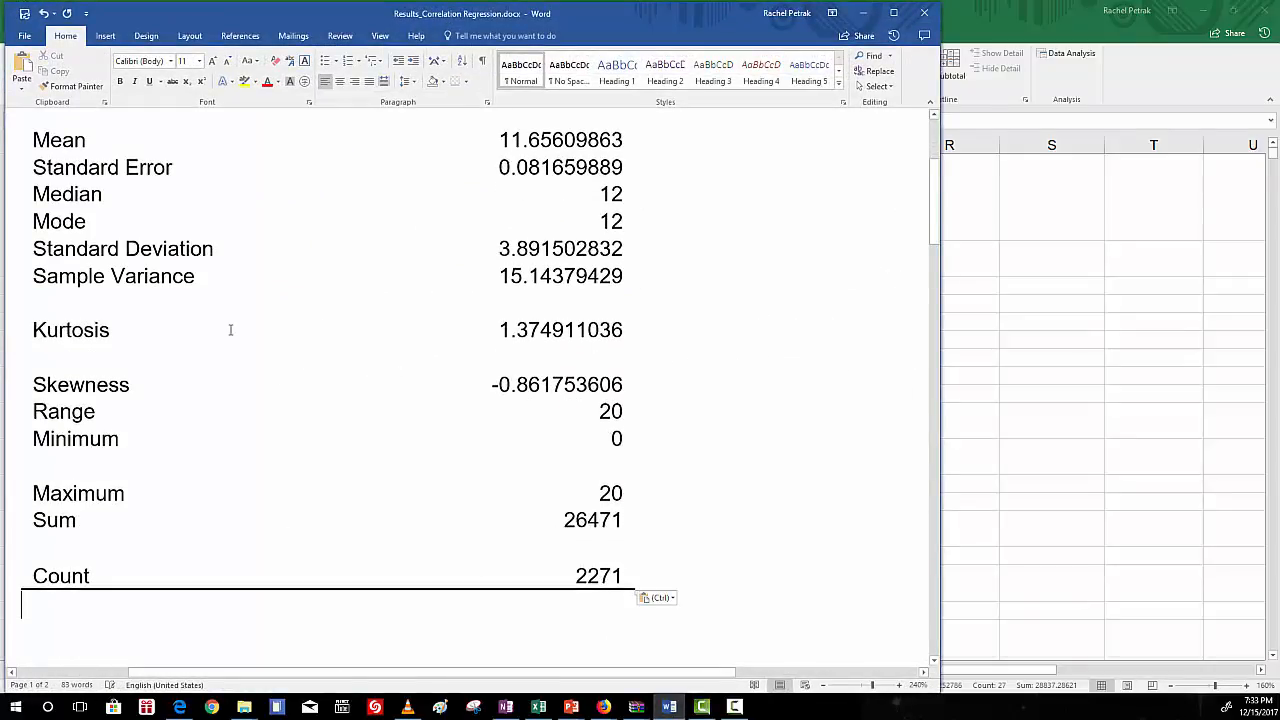
scroll(229, 326, "up", 3)
scroll(400, 320, "down", 3)
left_click(463, 243)
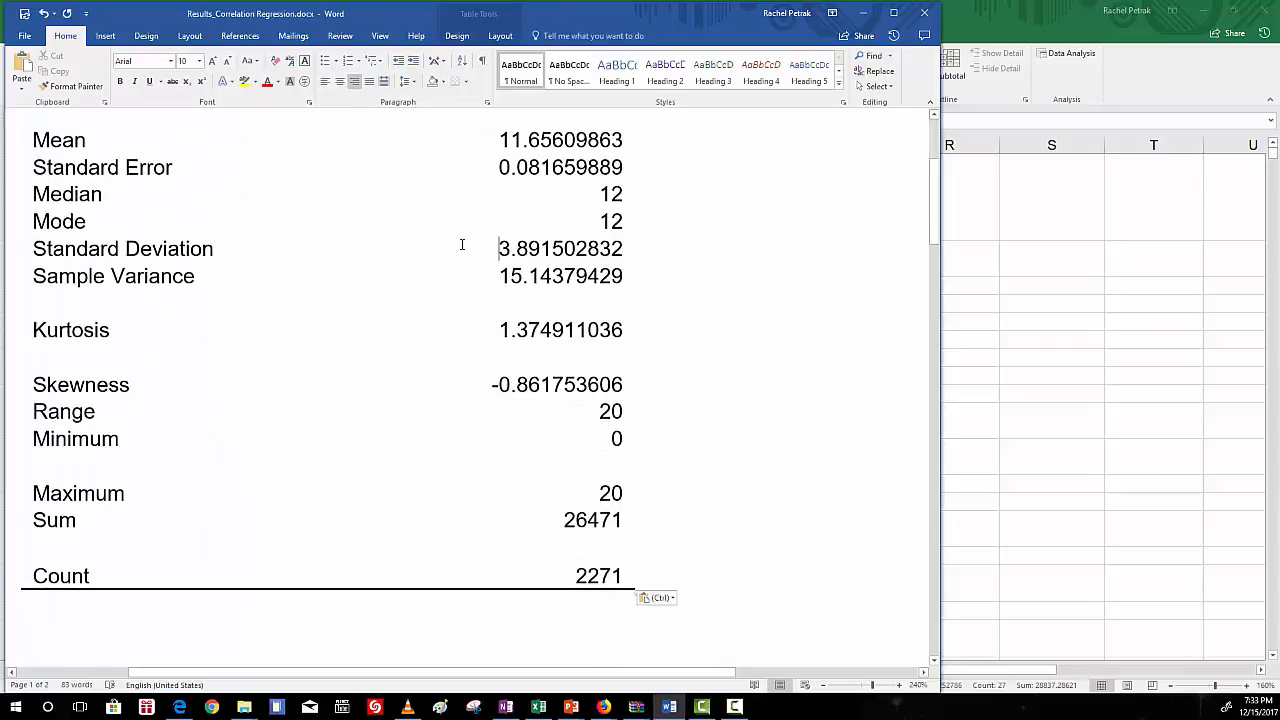
Keep the document in Print Layout and reduce its zoom to 160% so the whole pasted table fits
left_click(805, 685)
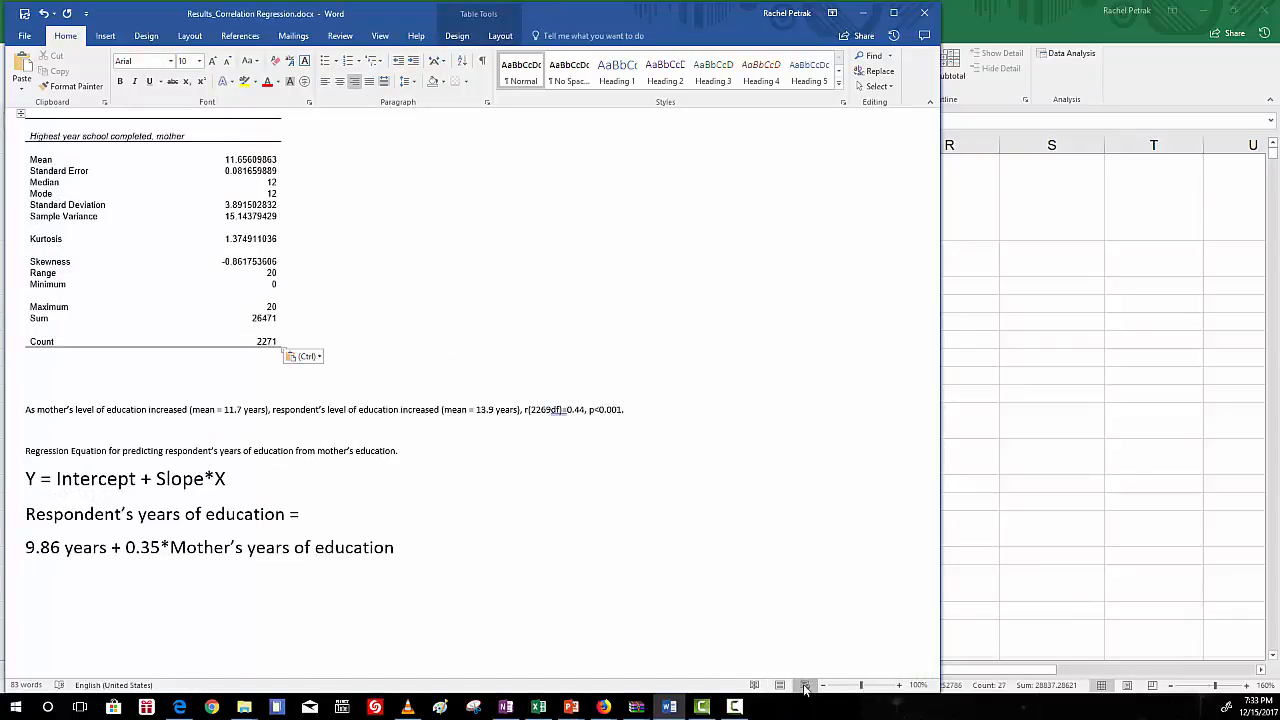
left_click(755, 686)
left_click(781, 686)
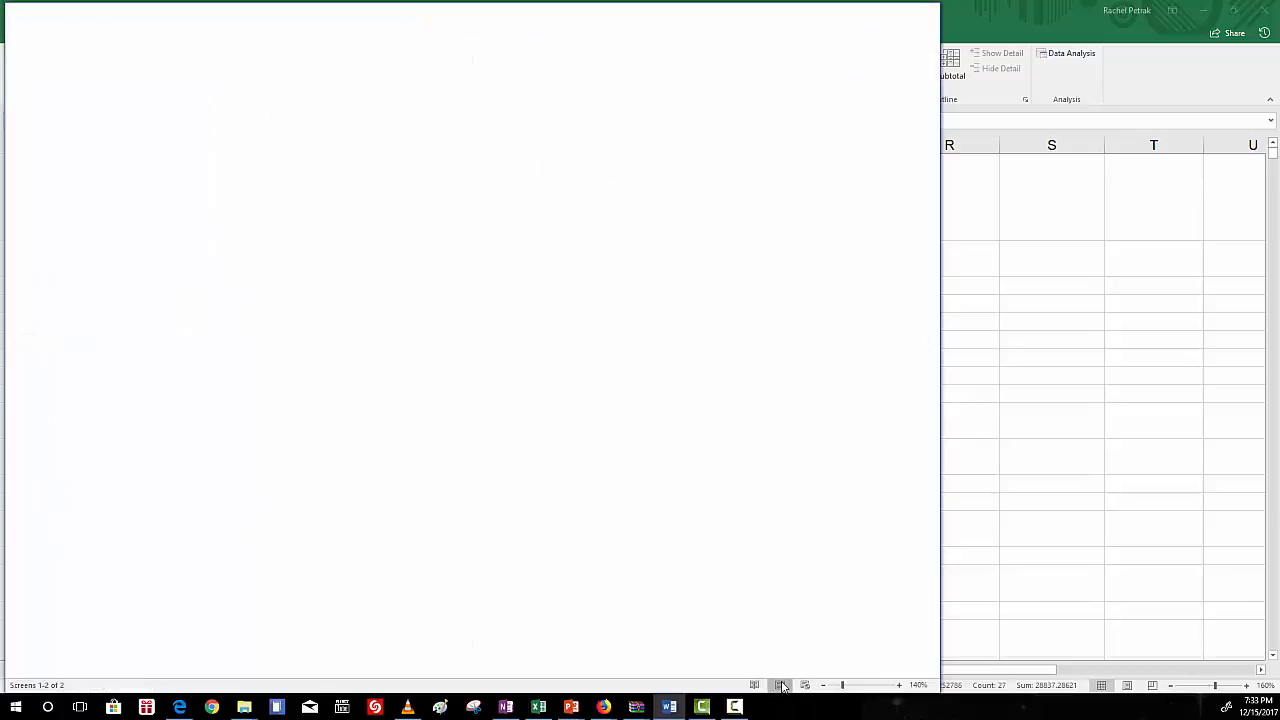
left_click(824, 686)
left_click(824, 686)
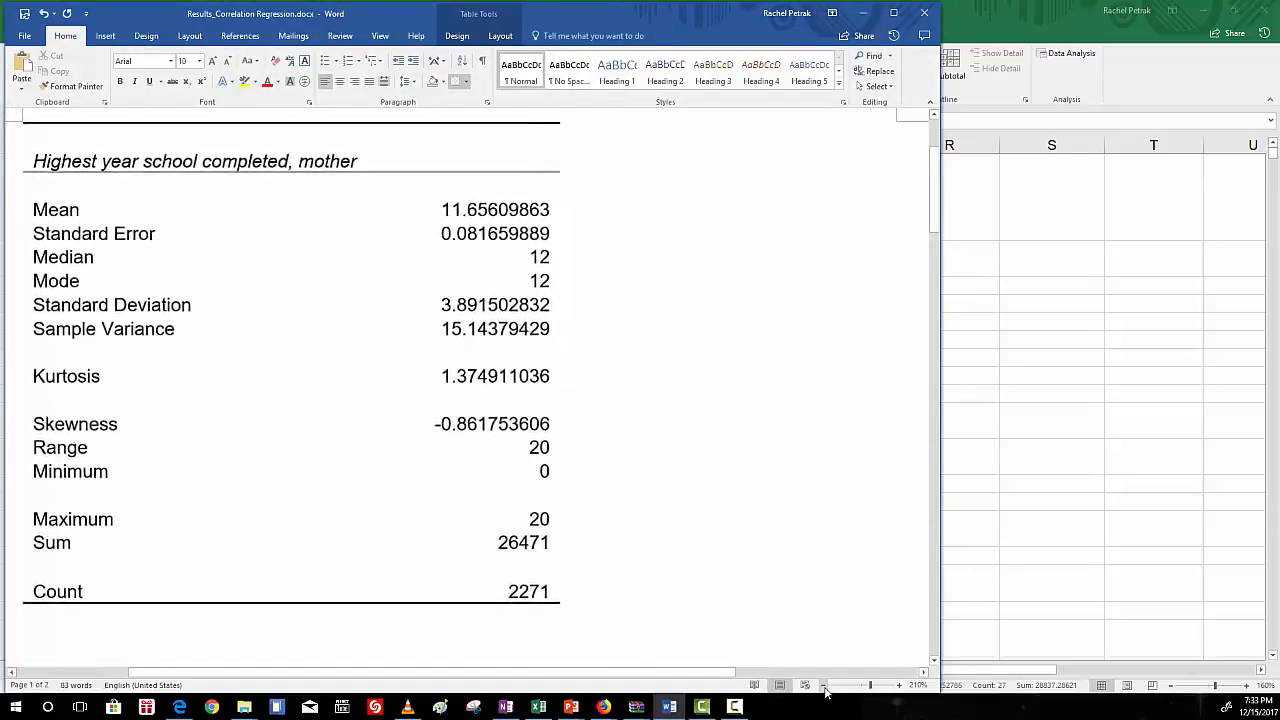
left_click(824, 686)
left_click(824, 686)
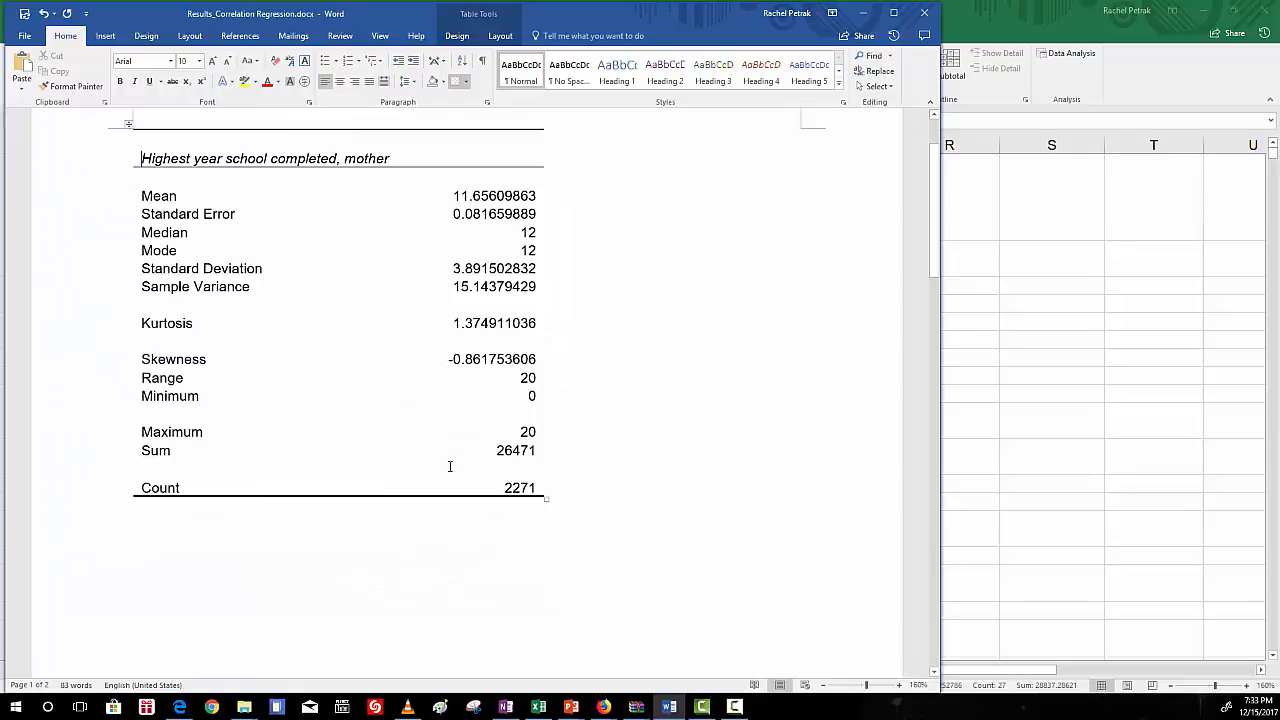
scroll(287, 346, "up", 1)
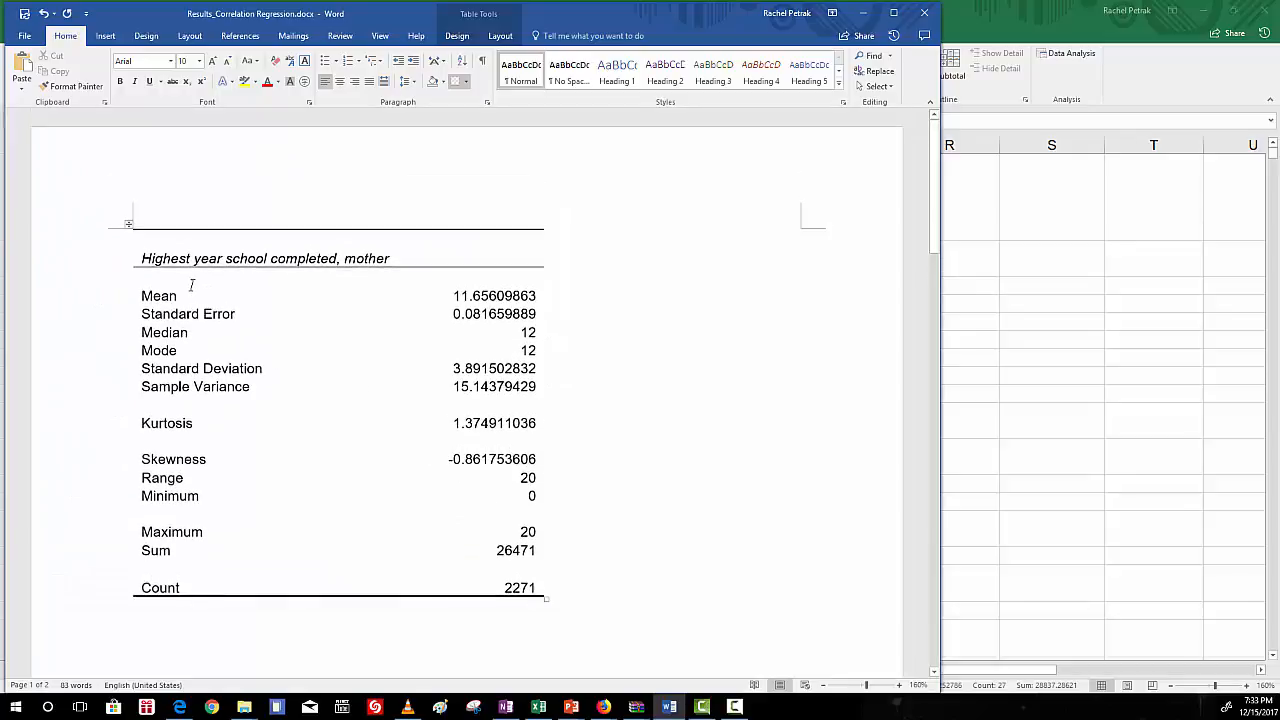
Apply All Borders to the entire table of mother's schooling statistics
left_click(438, 234)
left_click(128, 227)
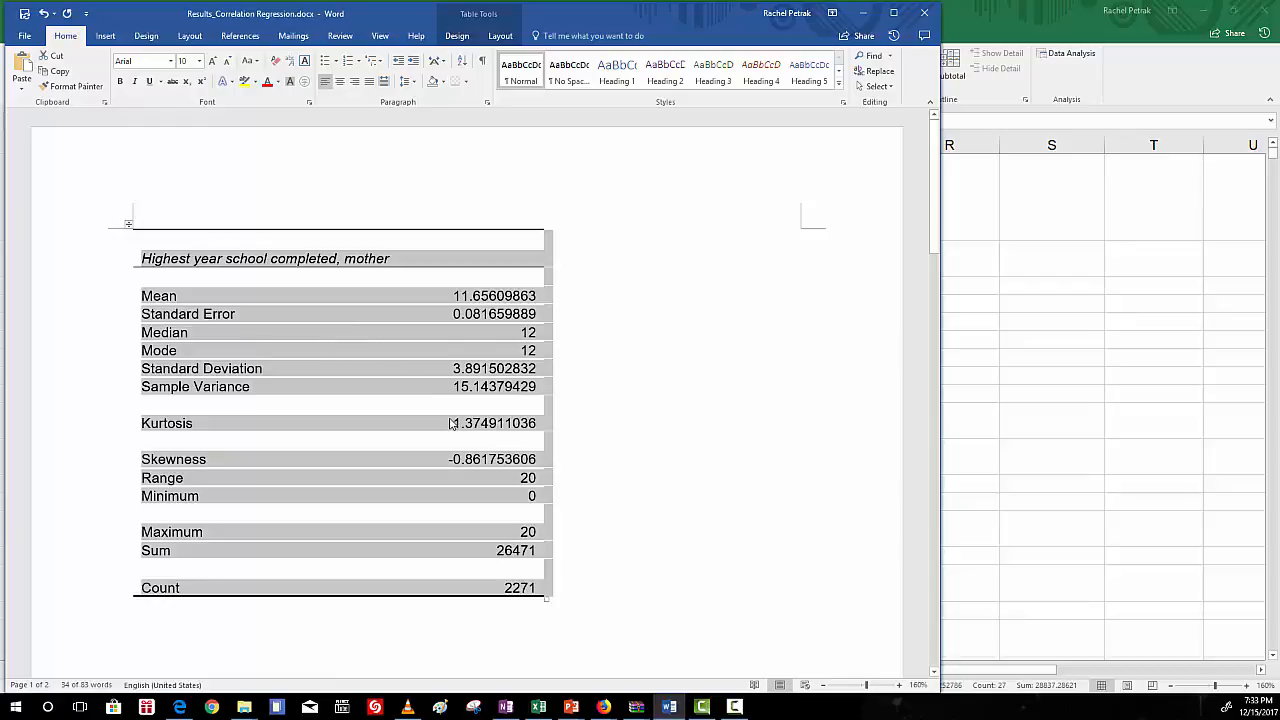
left_click(465, 83)
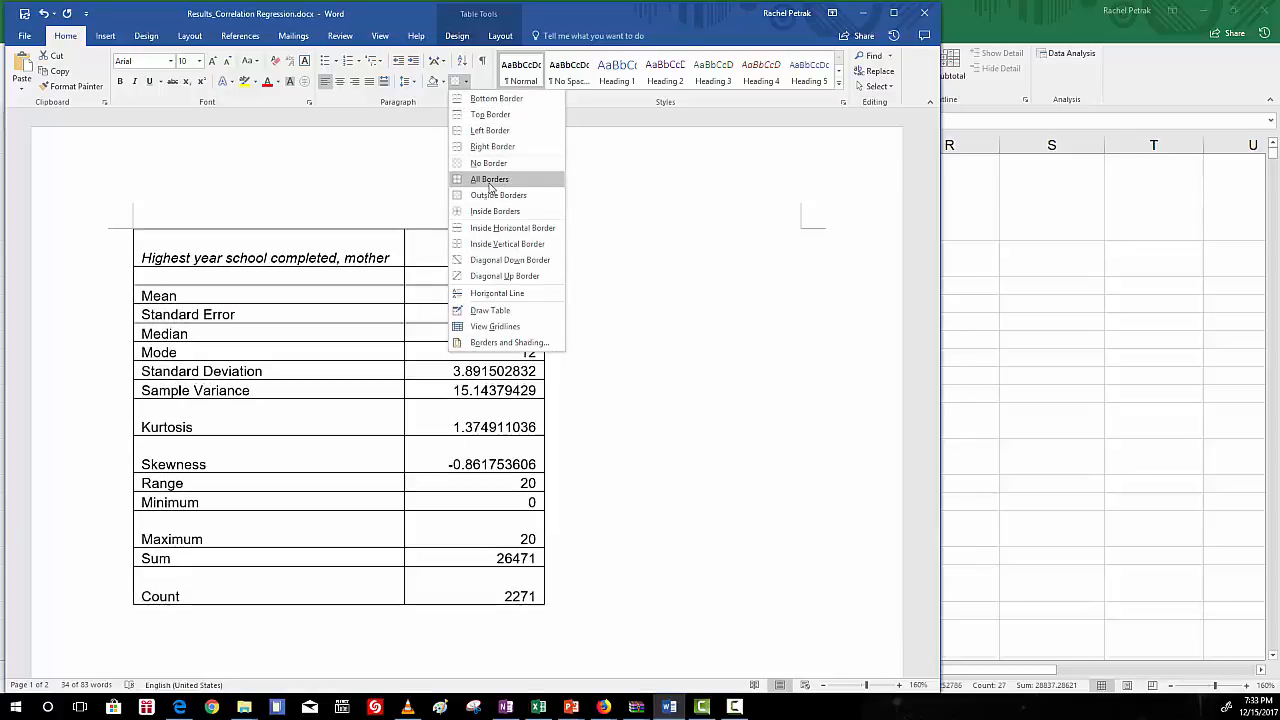
left_click(490, 183)
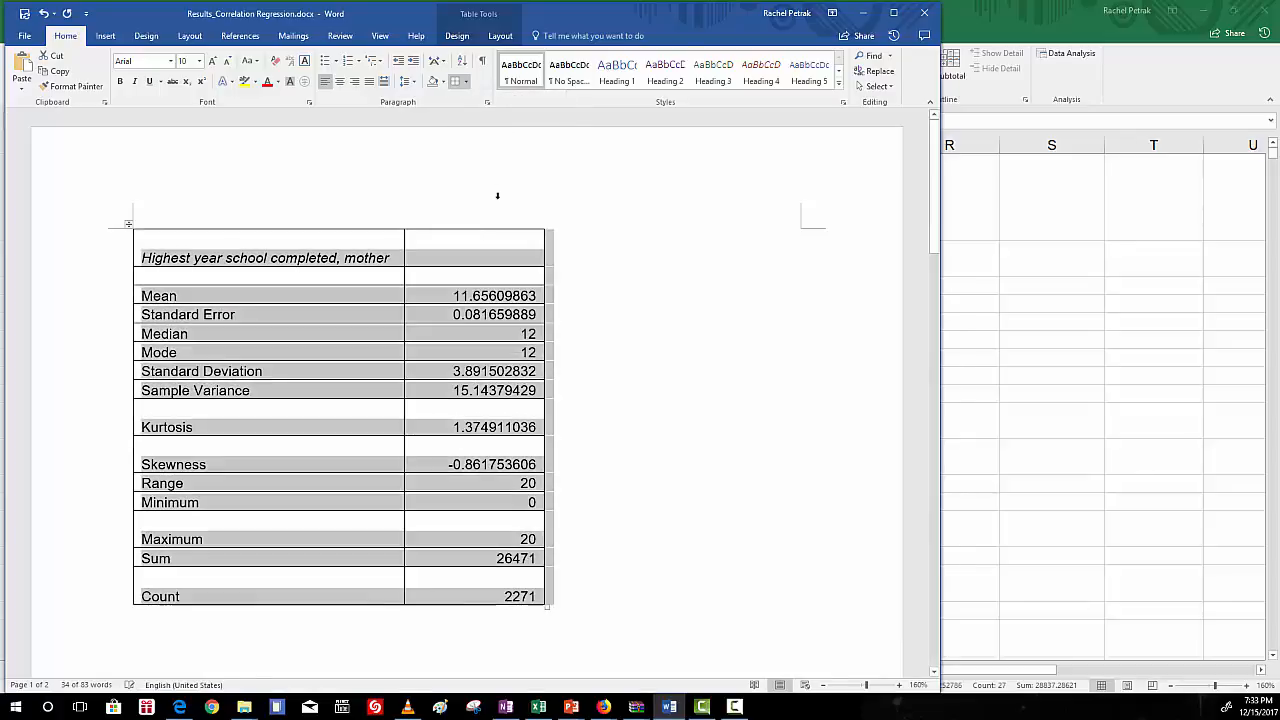
left_click(643, 527)
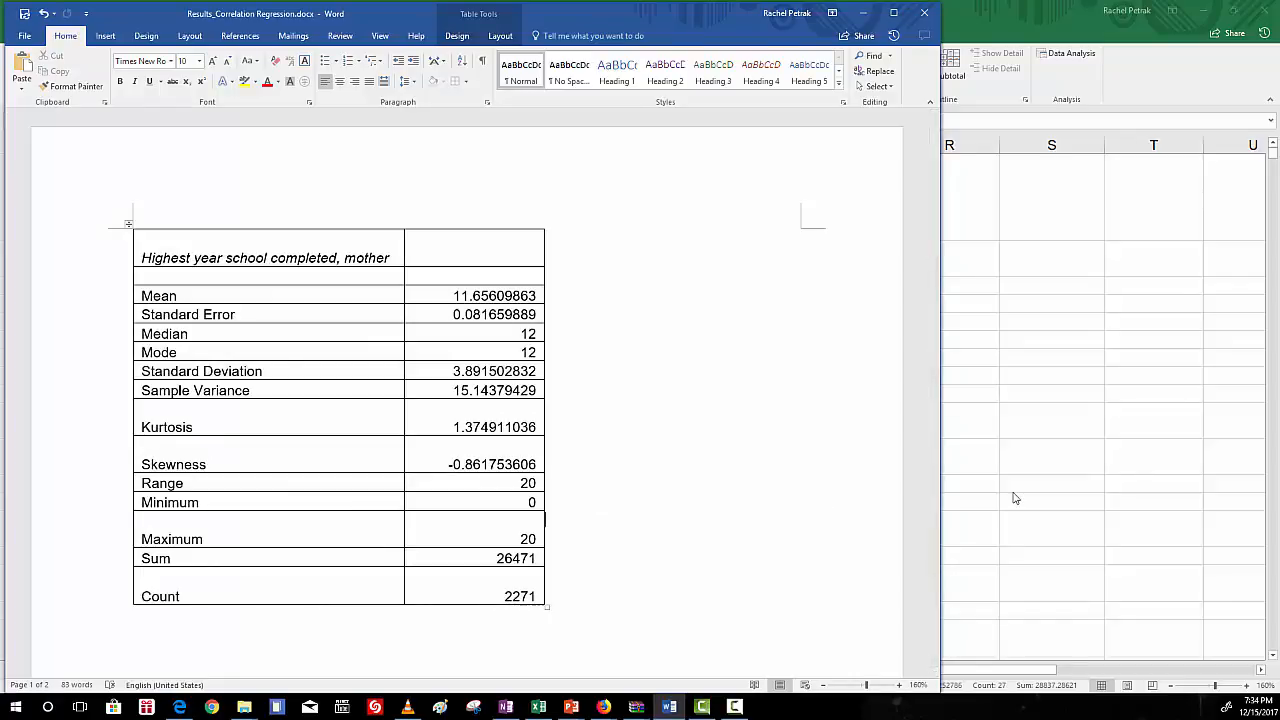
Copy the respondent's descriptive statistics, cells P2:Q16, from the Excel workbook and paste them below the mother's table in Word
key("alt+Tab")
left_click_drag(600, 268, 760, 591)
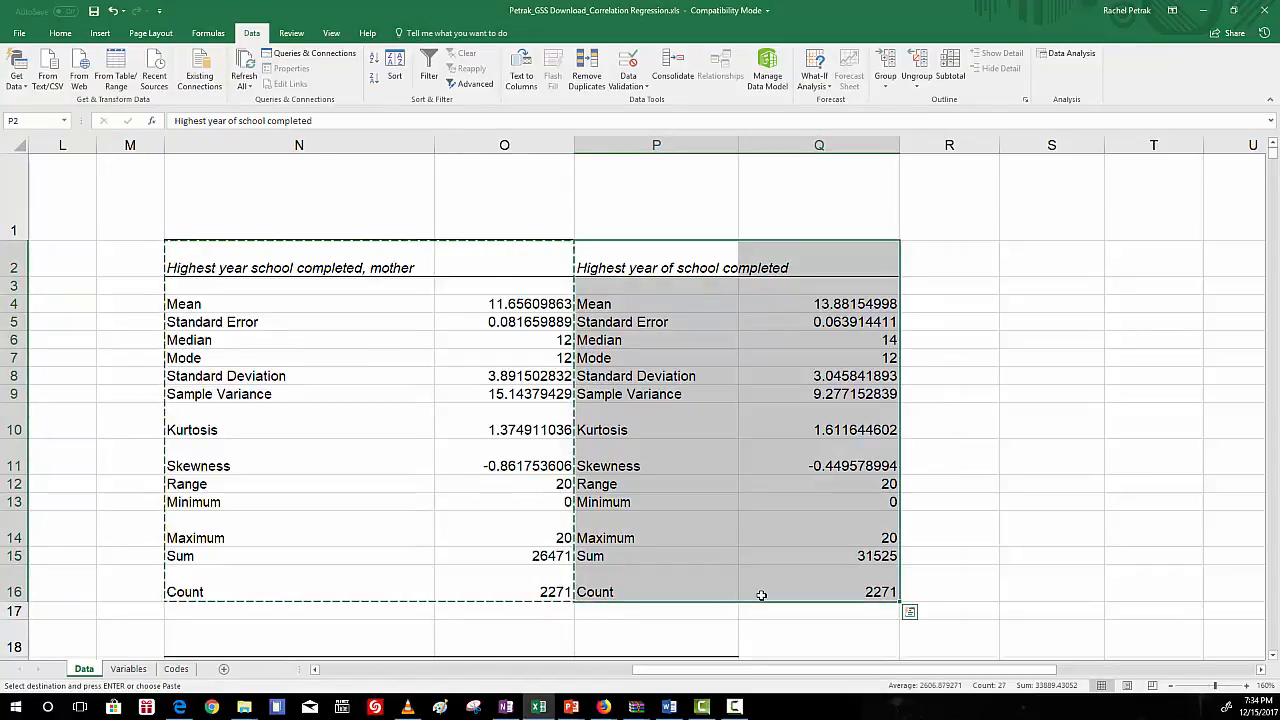
key("ctrl+c")
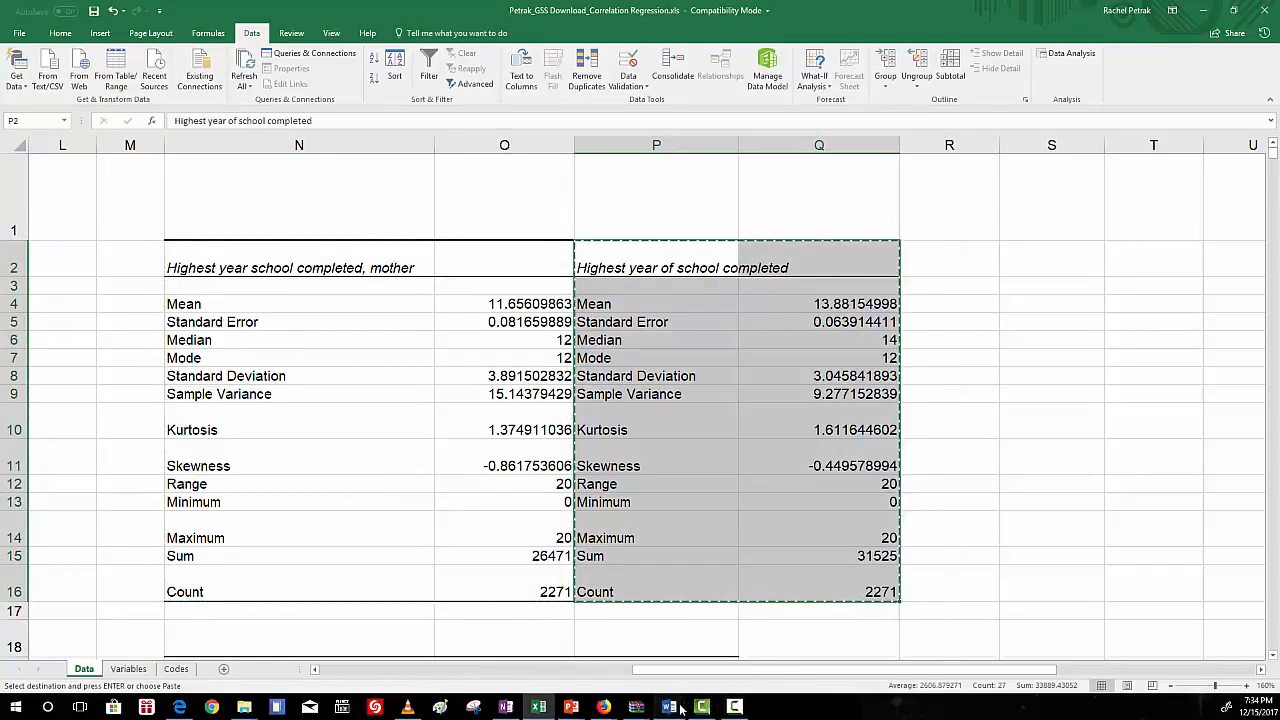
key("alt+Tab")
scroll(244, 511, "down", 3)
left_click(140, 426)
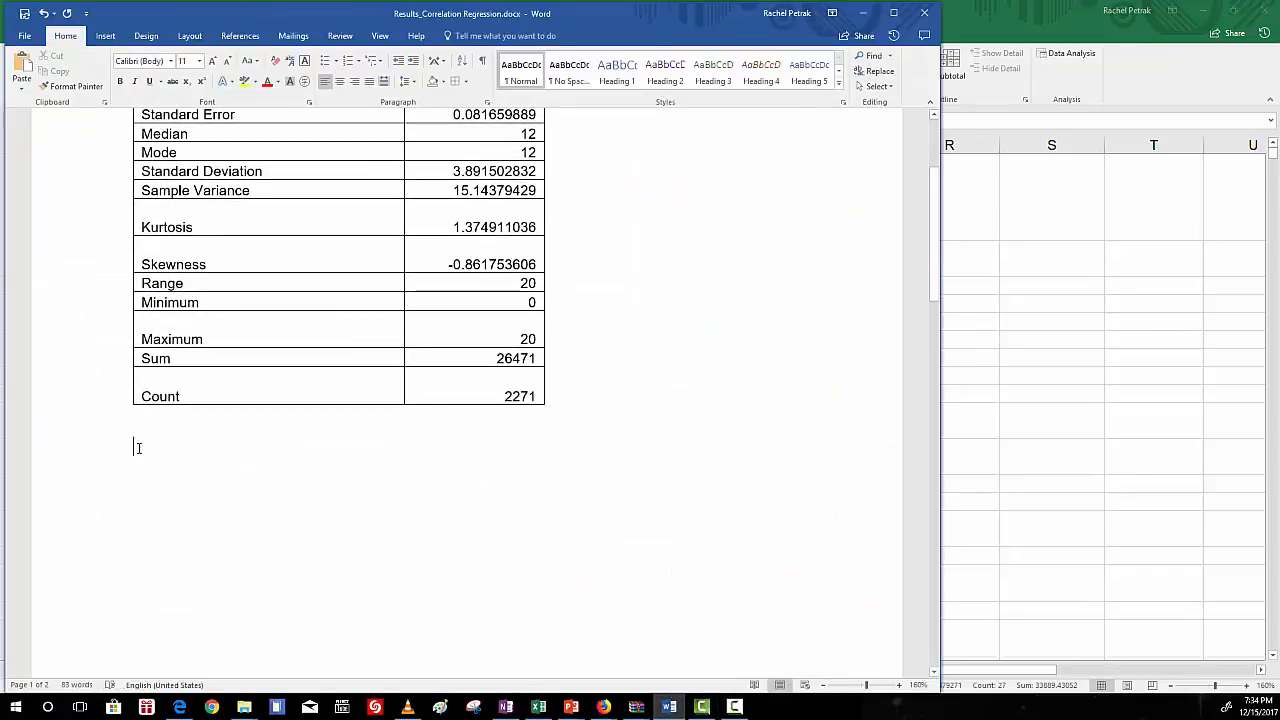
key("ctrl+v")
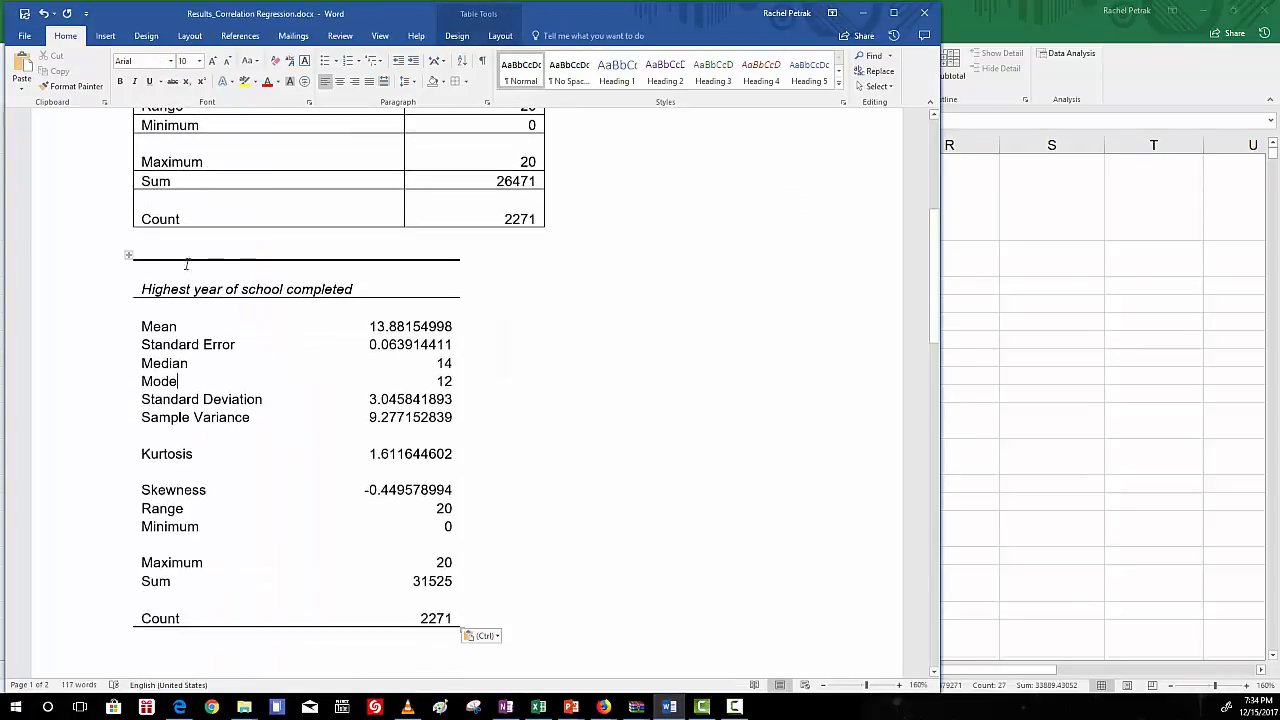
Apply All Borders to the entire "Highest year of school completed" table and deselect it
left_click(128, 255)
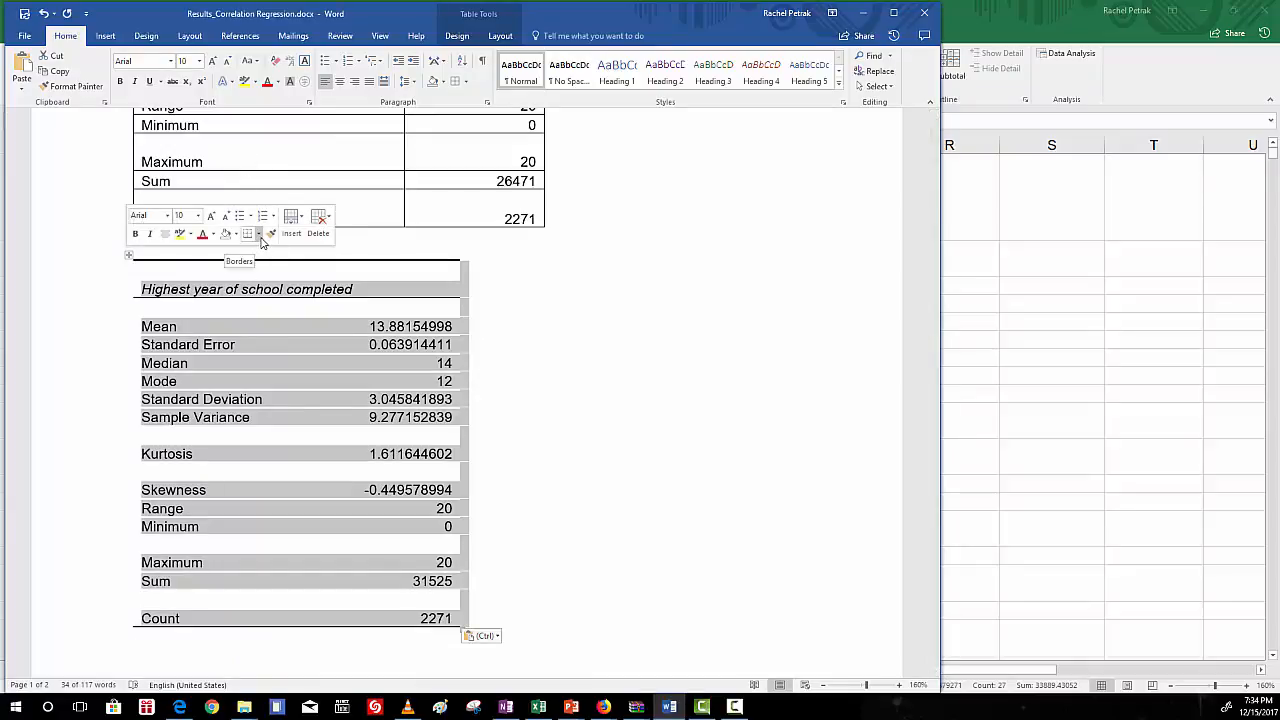
left_click(259, 234)
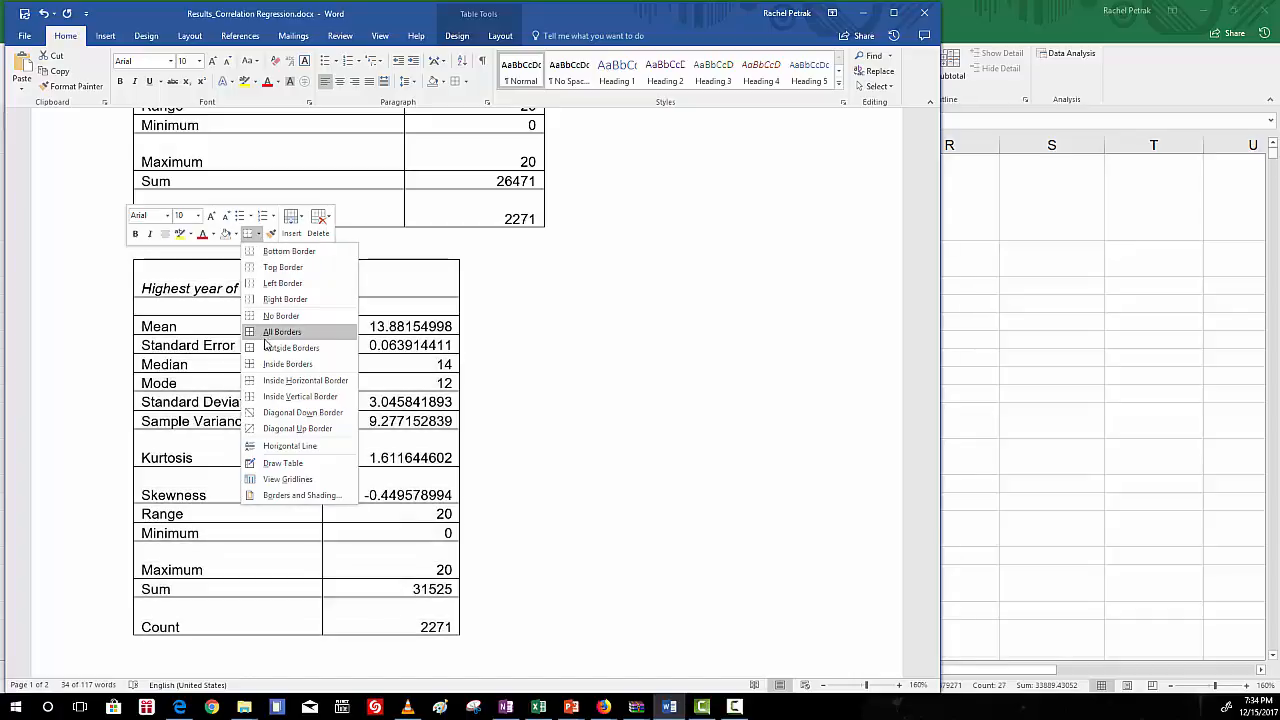
left_click(281, 331)
left_click(591, 521)
Insert a page break on the empty line below the respondent's statistics table
scroll(591, 521, "down", 10)
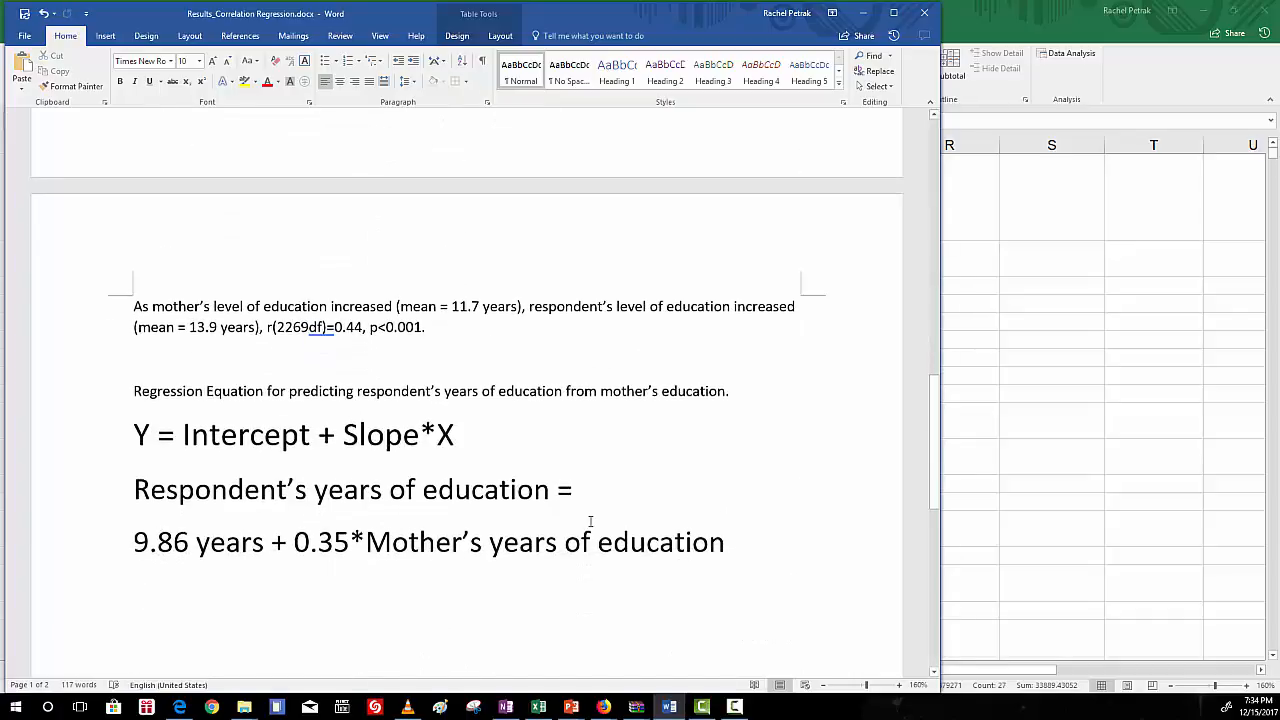
scroll(591, 521, "up", 10)
scroll(517, 426, "up", 5)
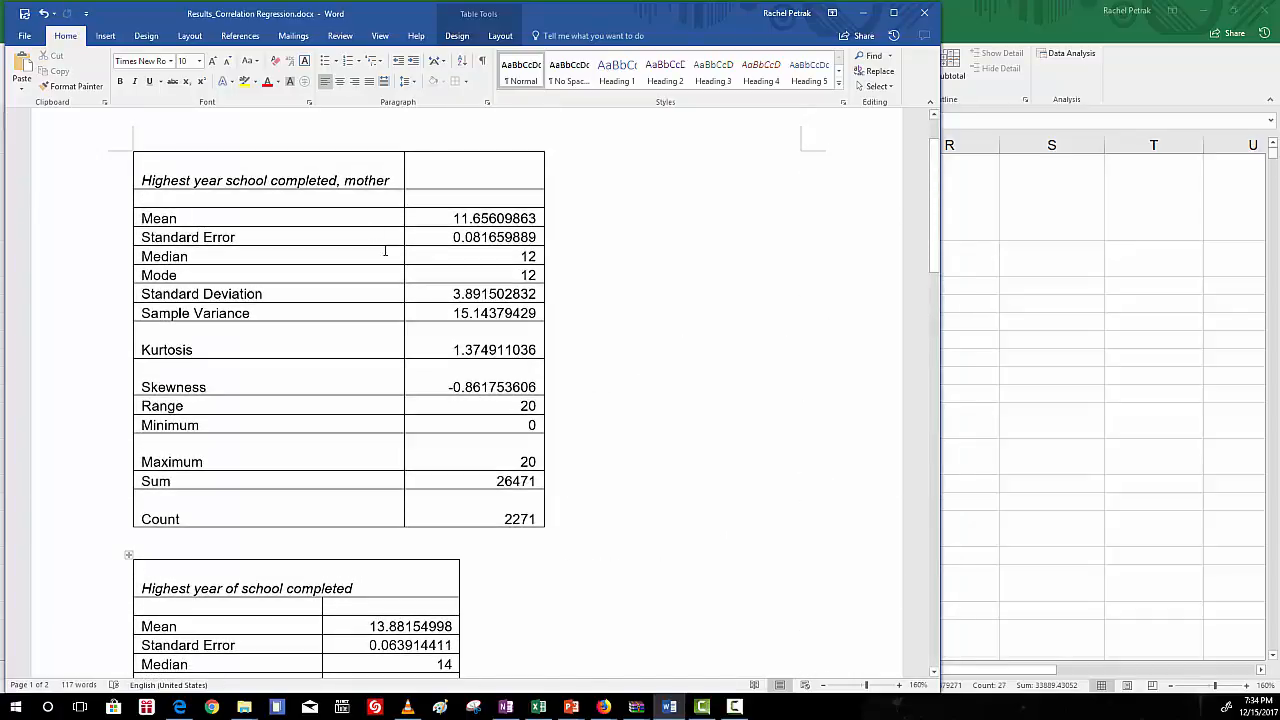
scroll(221, 376, "down", 5)
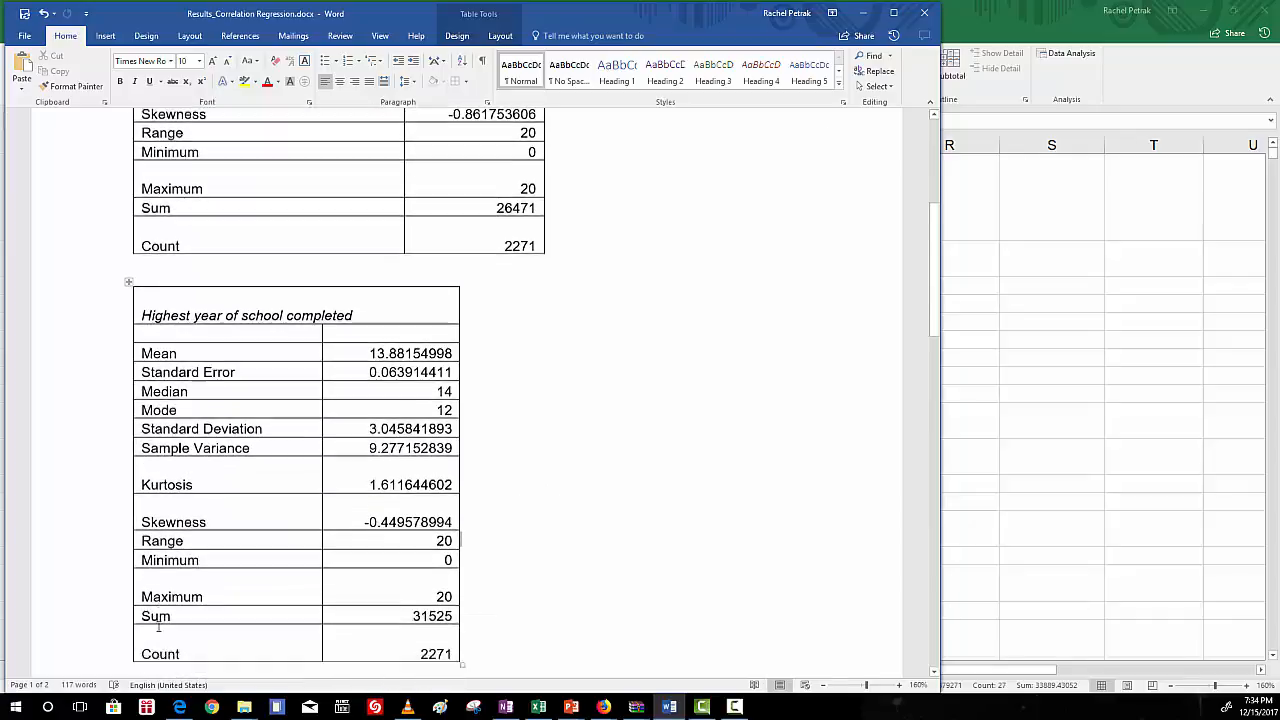
left_click(160, 577)
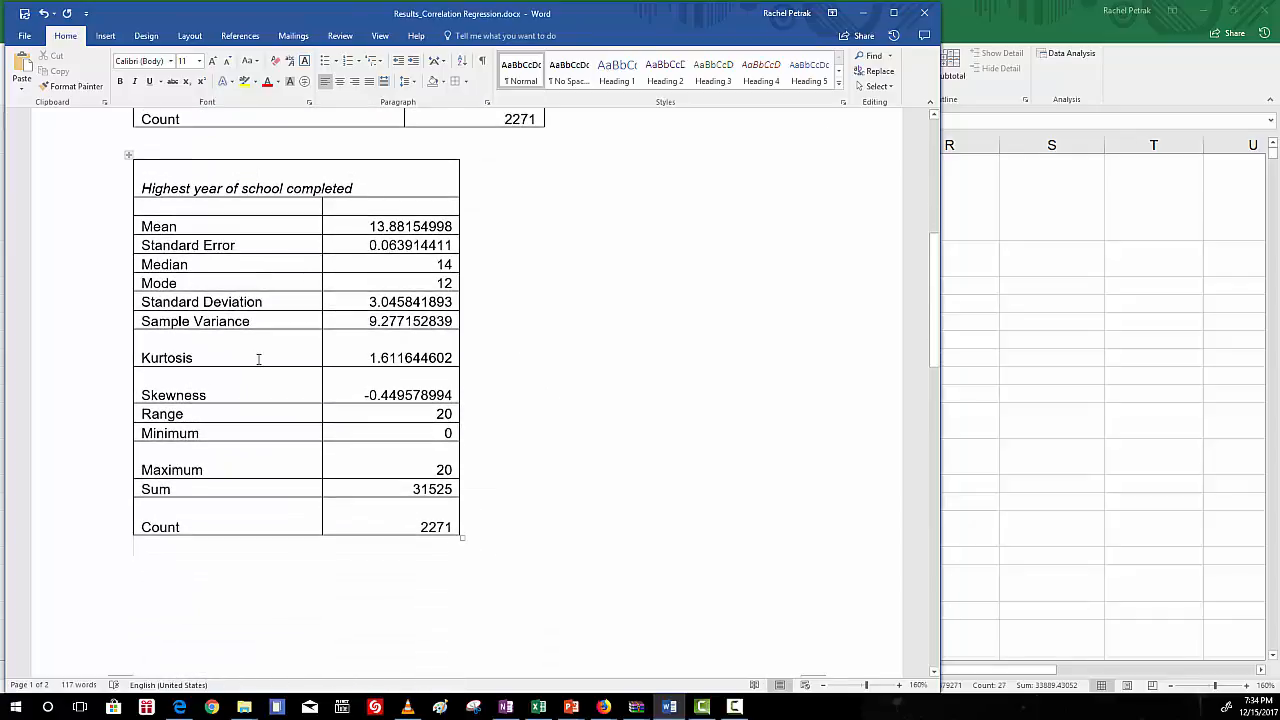
left_click(105, 37)
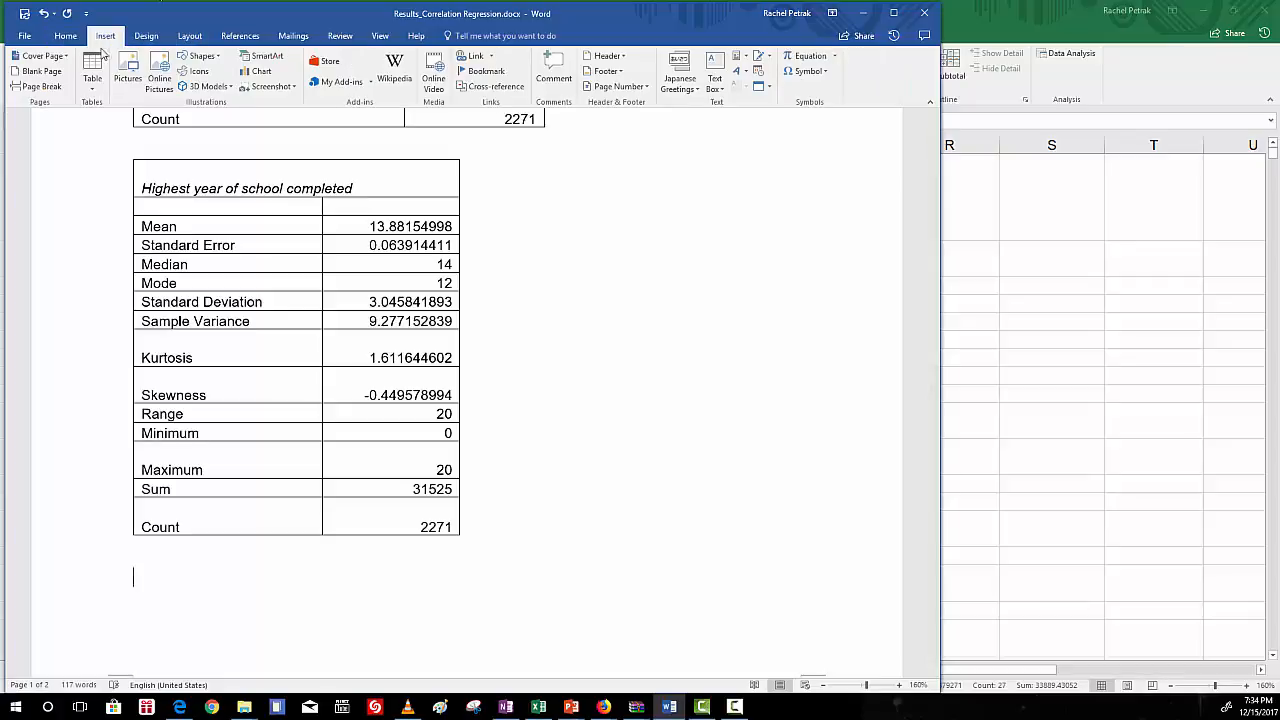
left_click(35, 86)
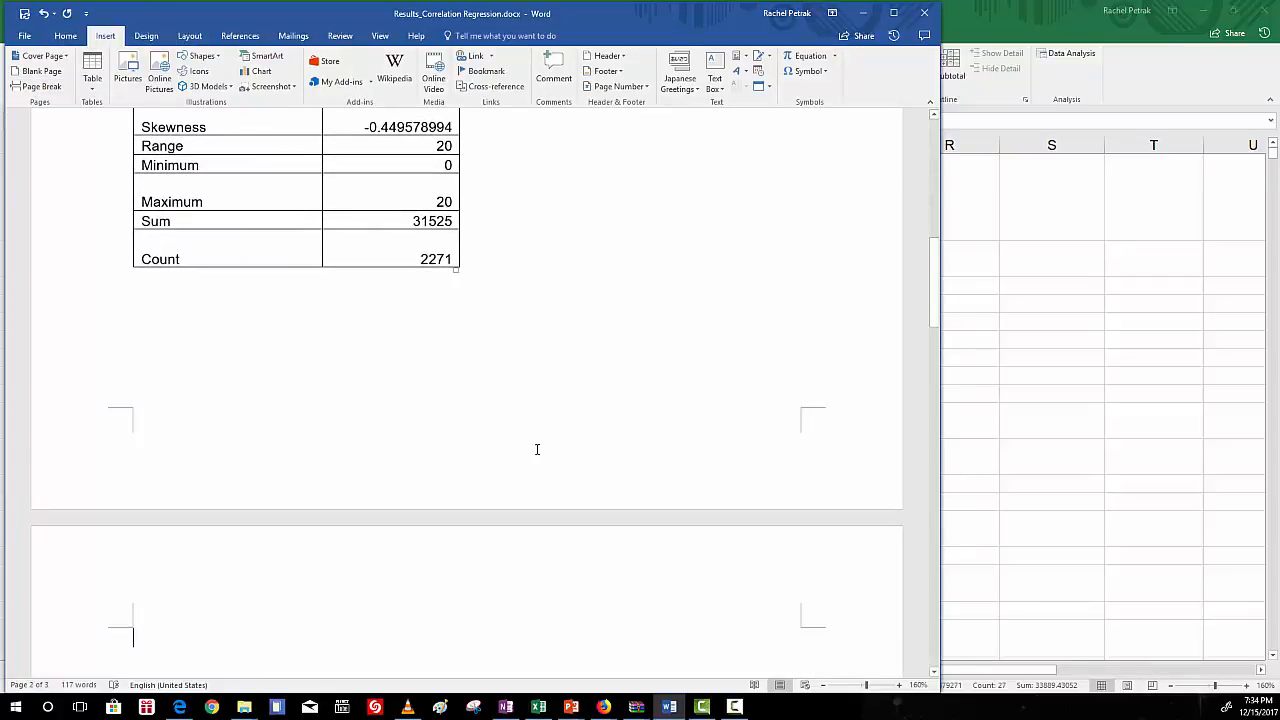
scroll(537, 449, "down", 2)
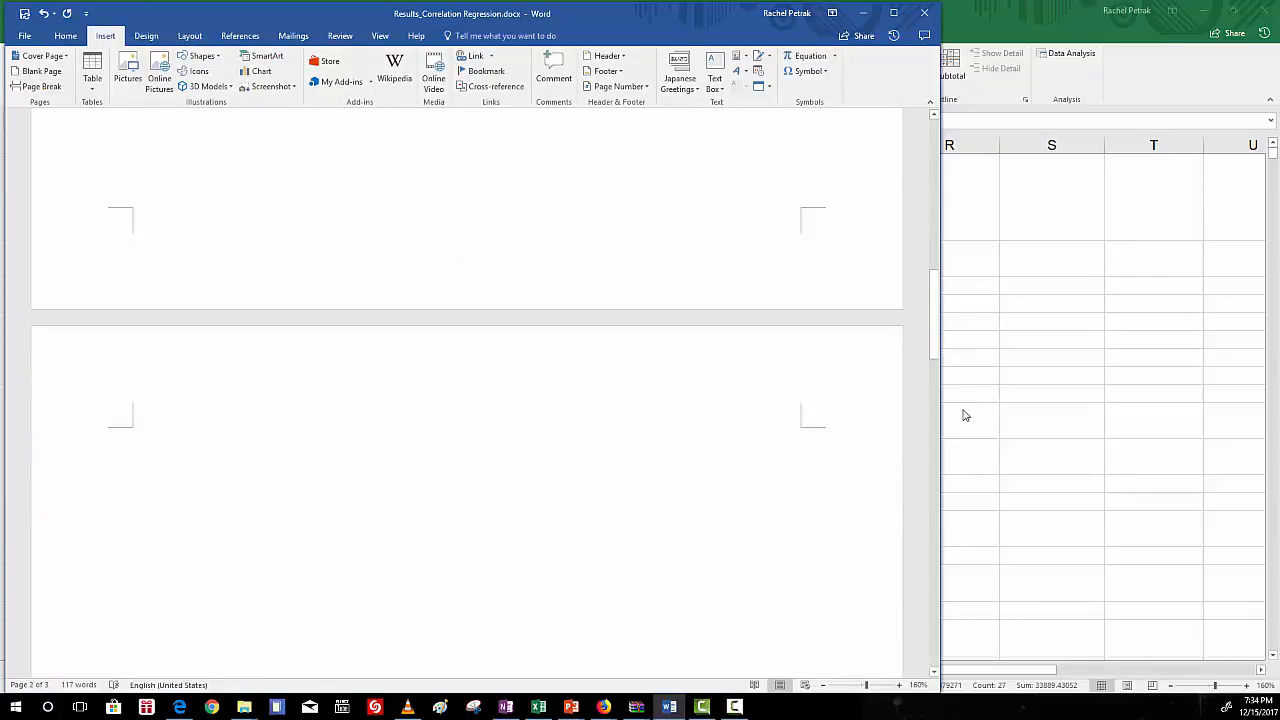
Switch to the Excel workbook and copy the correlation matrix, cells N19:P21
left_click(1138, 427)
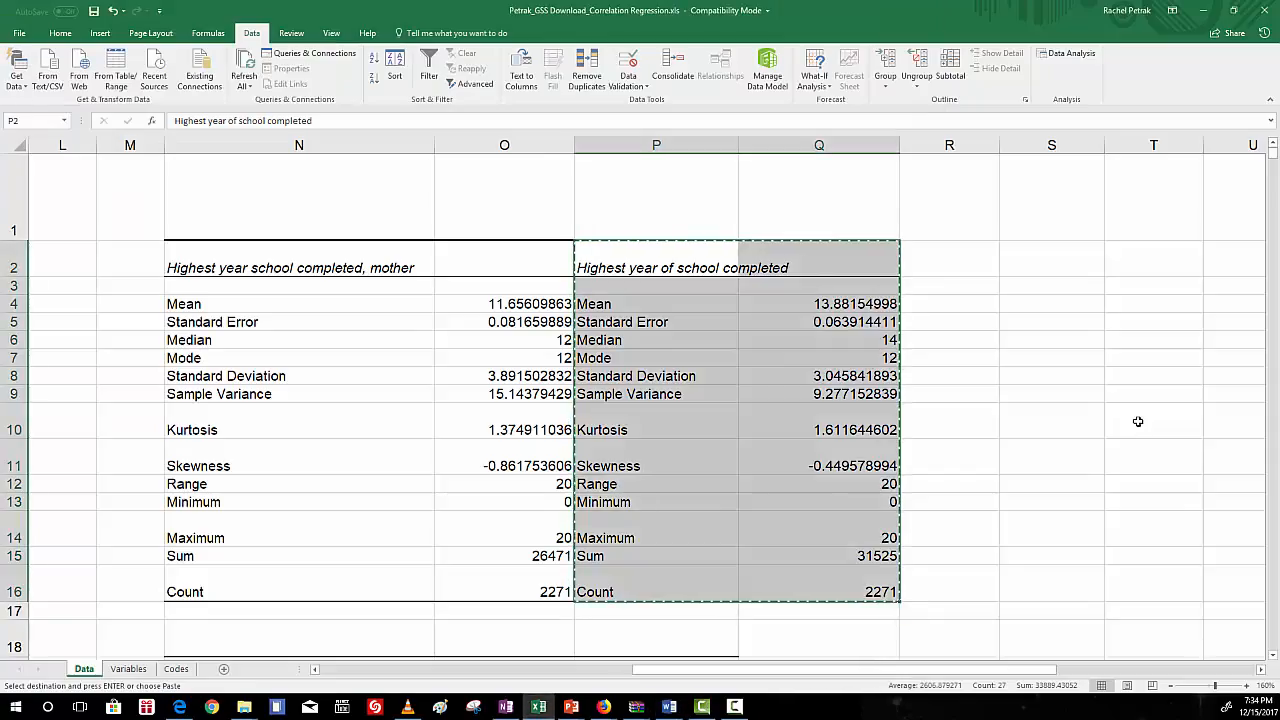
scroll(660, 363, "down", 5)
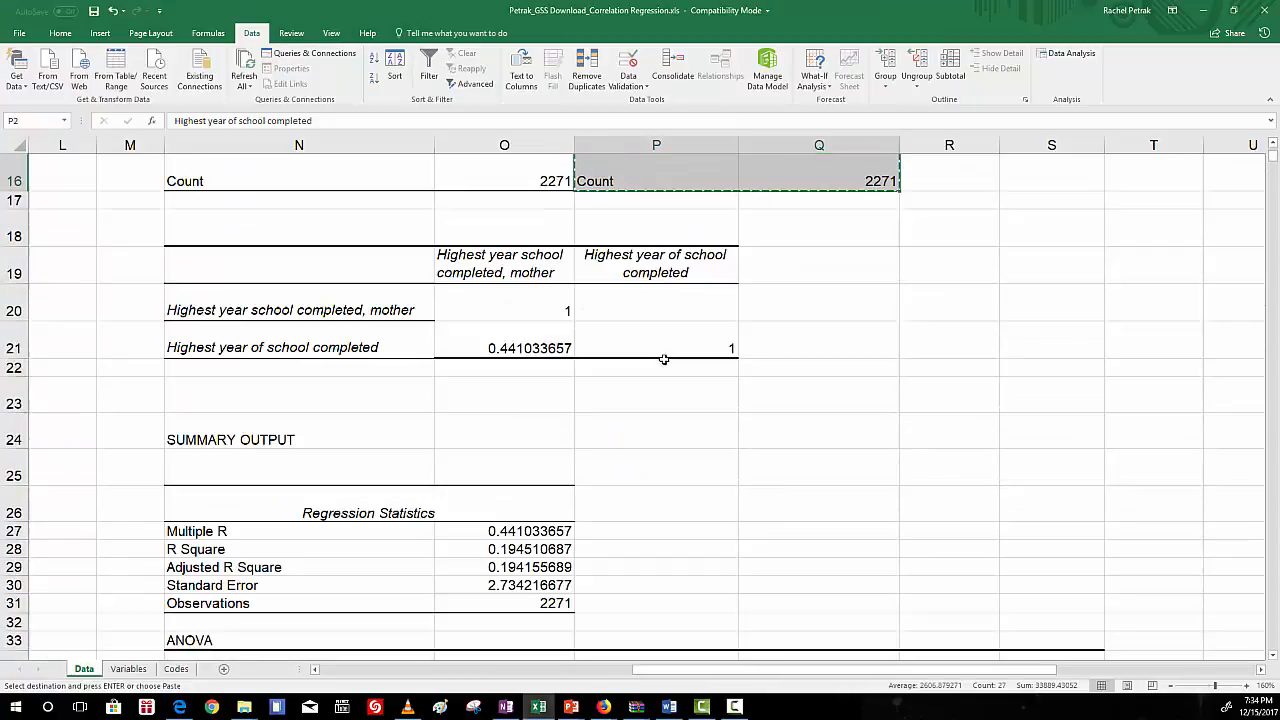
left_click(292, 269)
mouse_move(292, 269)
left_mouse_down()
mouse_move(654, 303)
mouse_move(654, 332)
left_mouse_up()
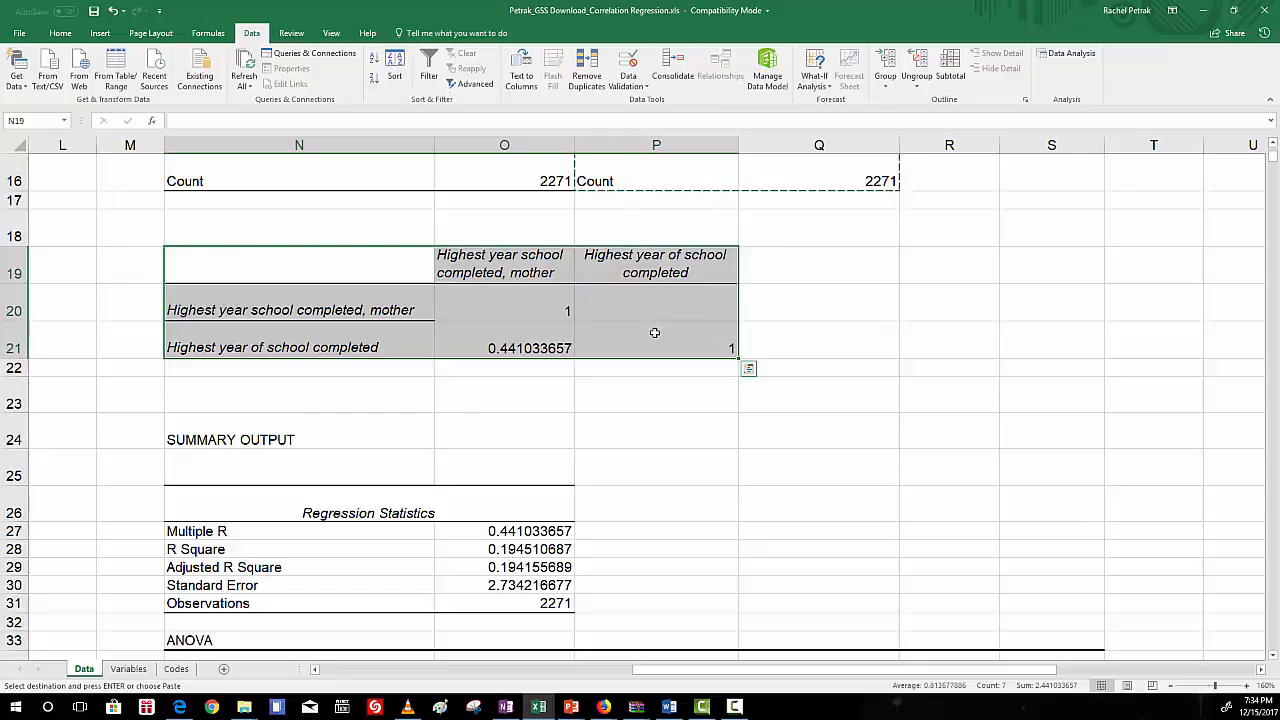
key("ctrl+c")
Enter the heading "Correlation matrix" at the start of the new page in Word and paste the copied matrix below it
left_click(669, 707)
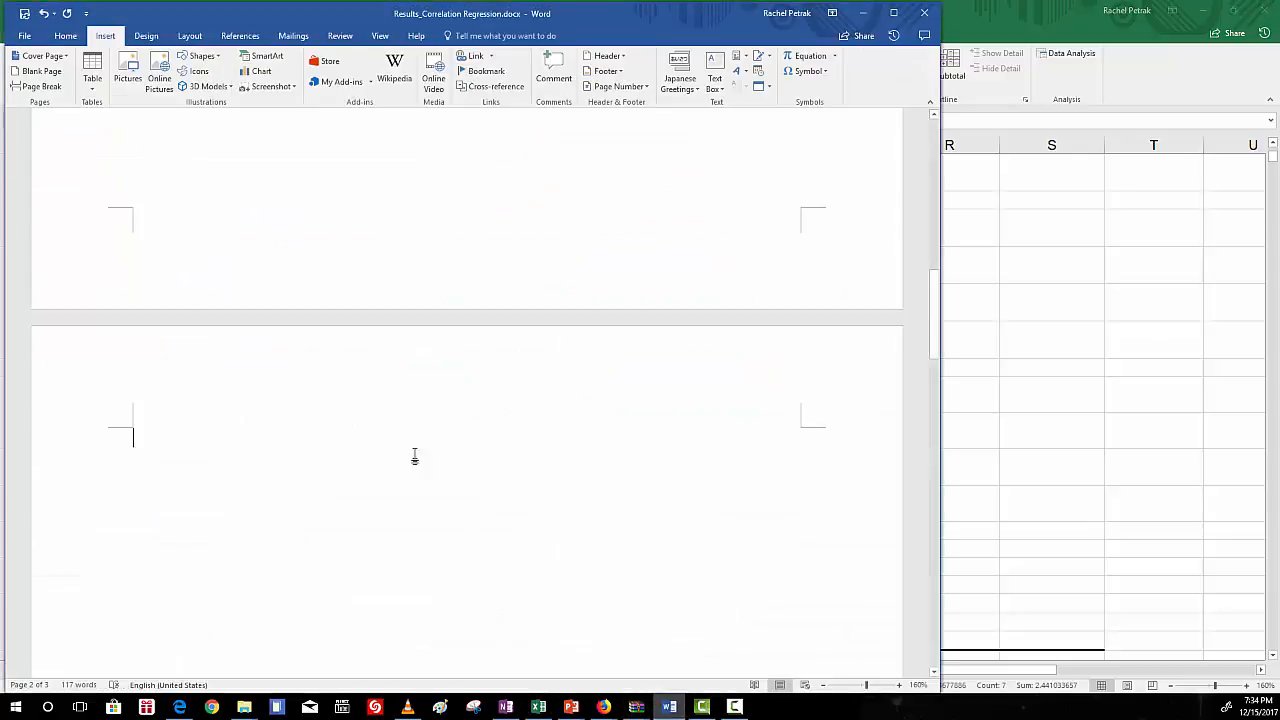
type("Corr")
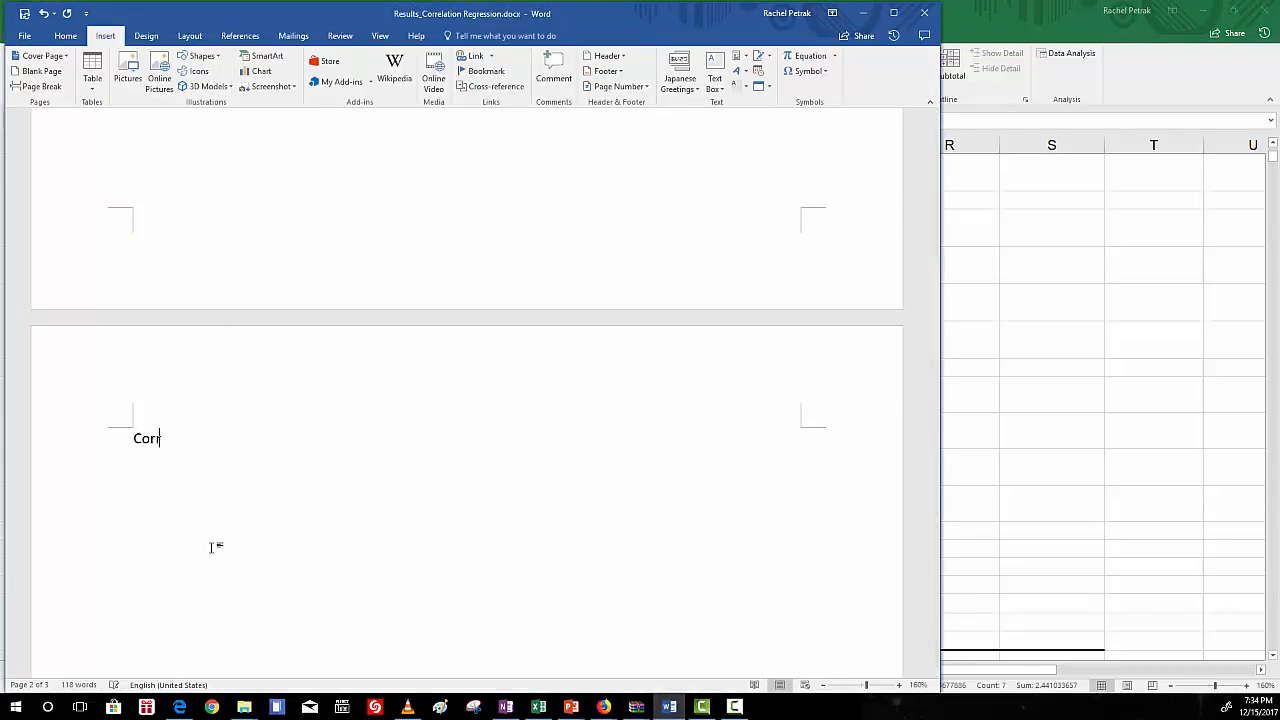
type("elation matrix")
key("ctrl+v")
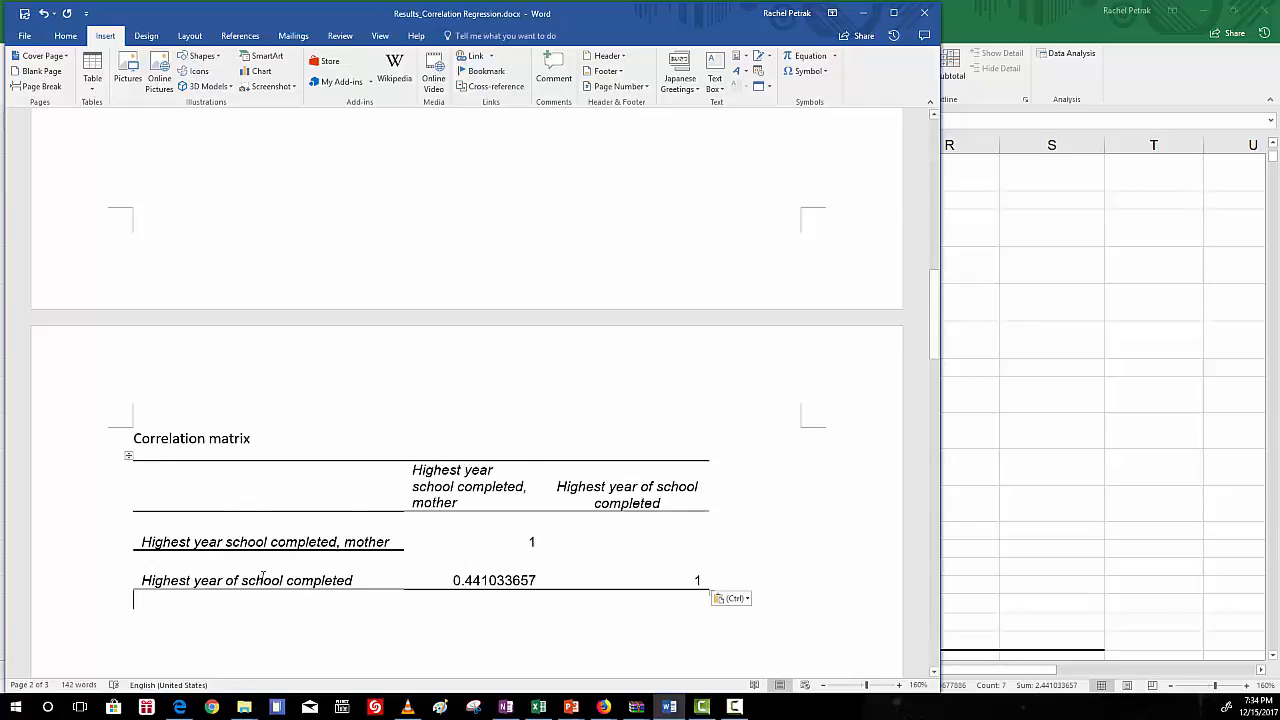
Apply All Borders to the entire correlation matrix table and deselect it
left_click(126, 462)
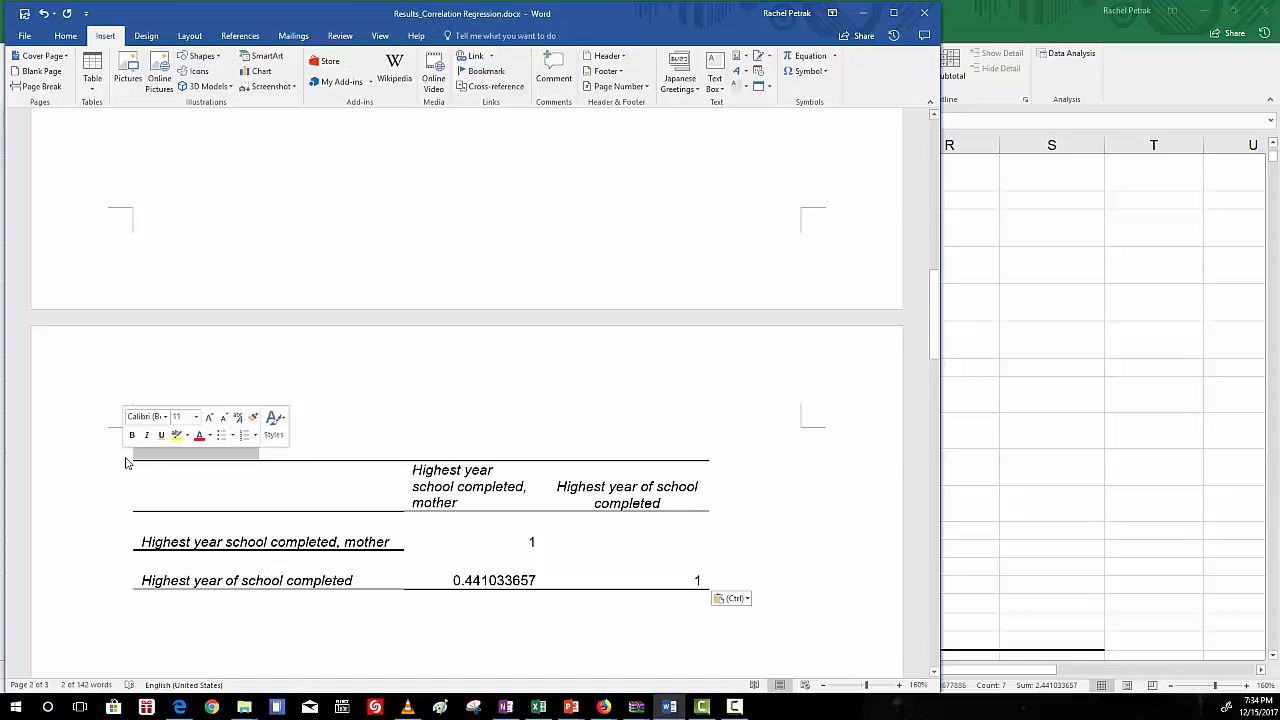
left_click(127, 457)
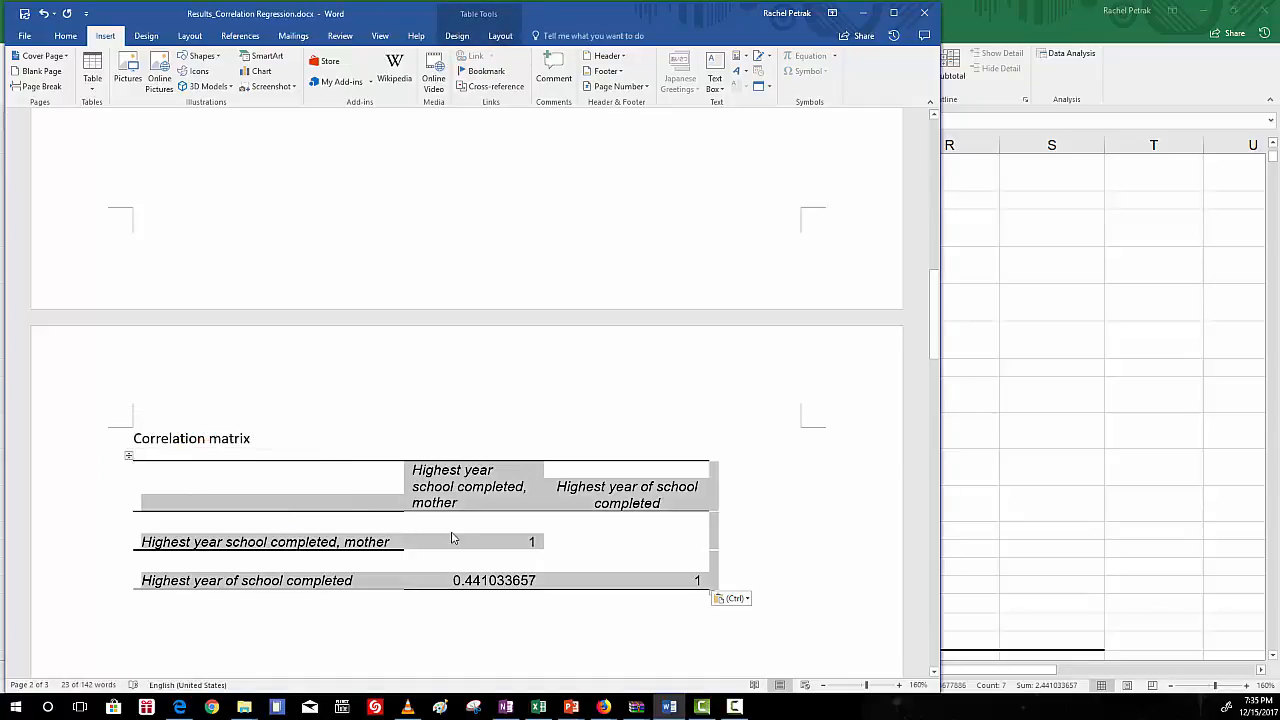
left_click(65, 36)
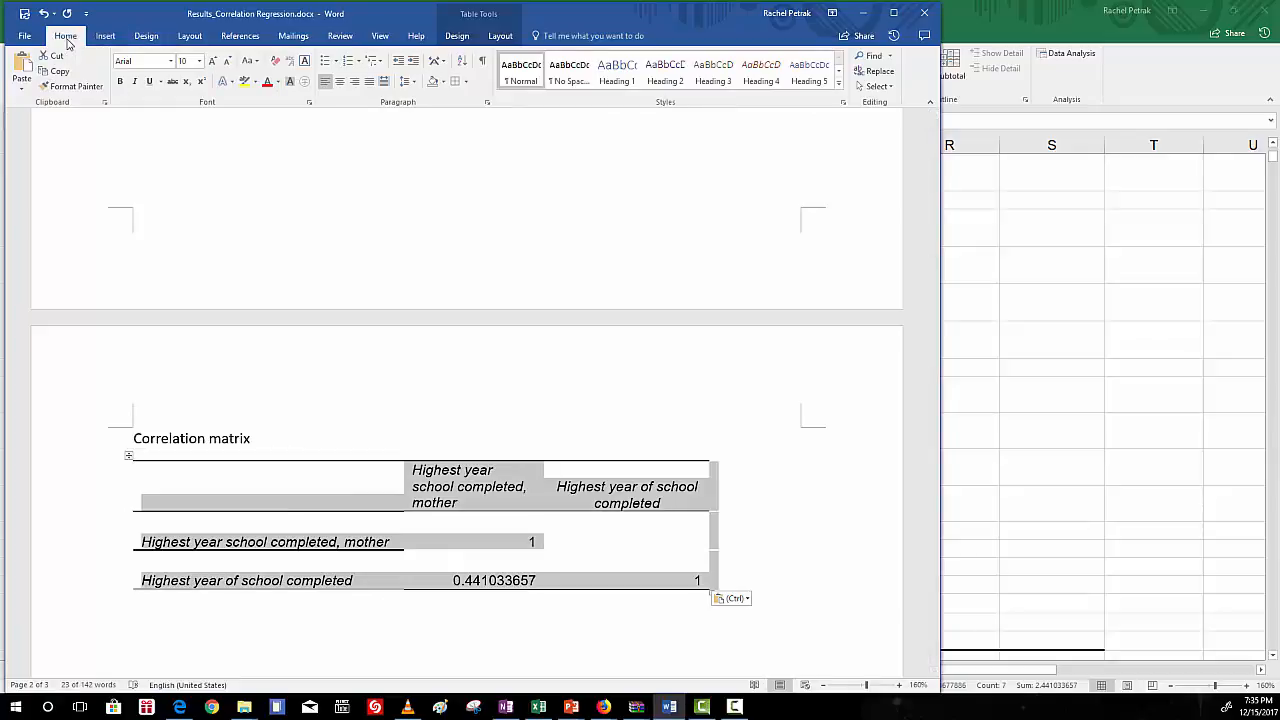
left_click(464, 82)
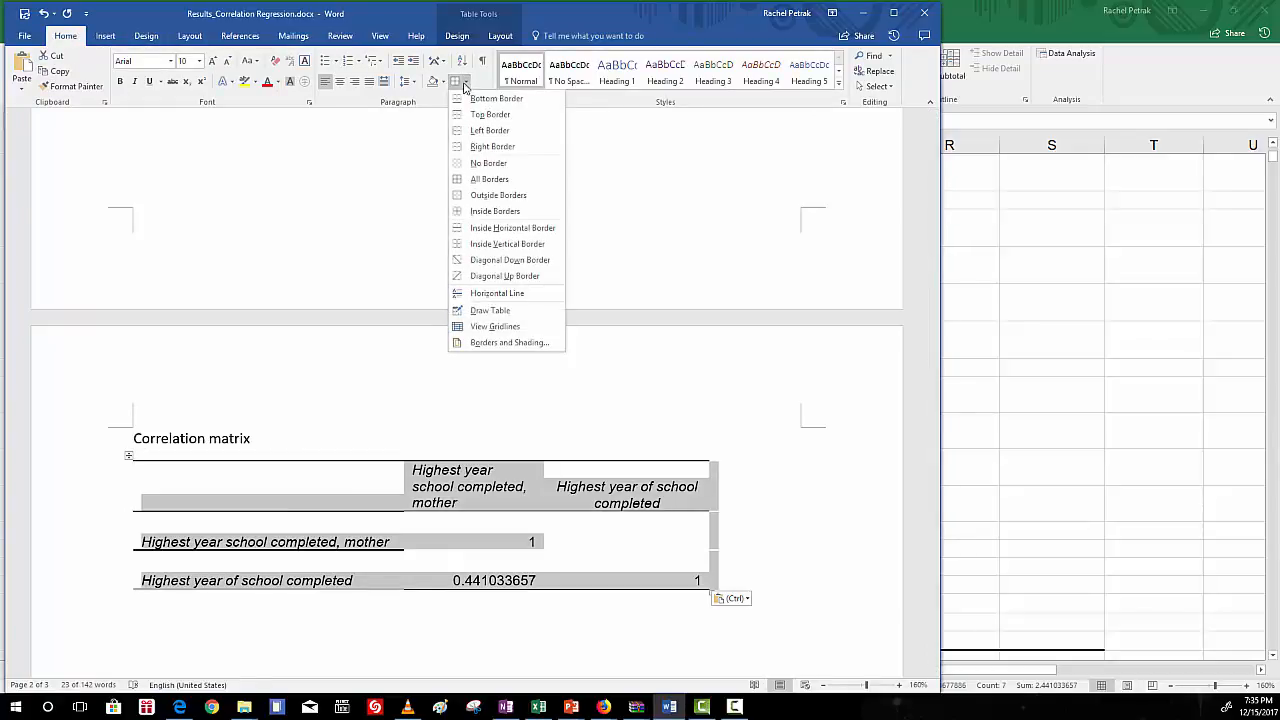
left_click(466, 182)
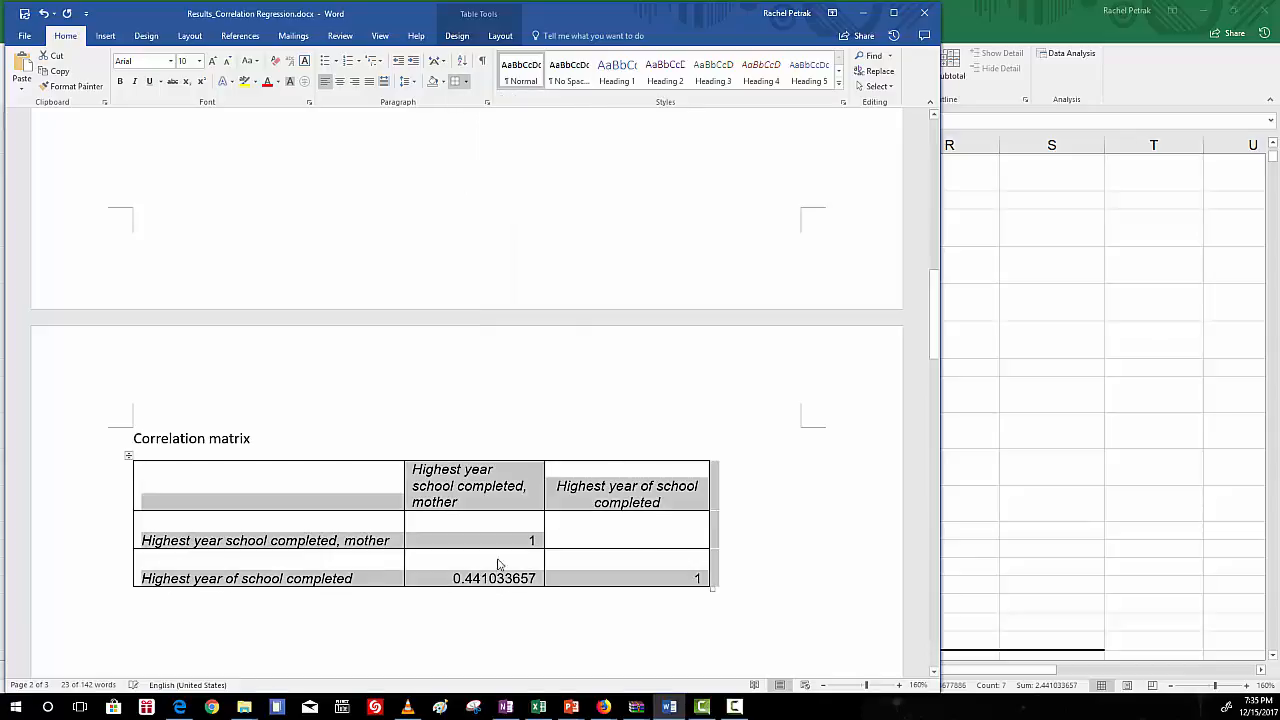
left_click(337, 594)
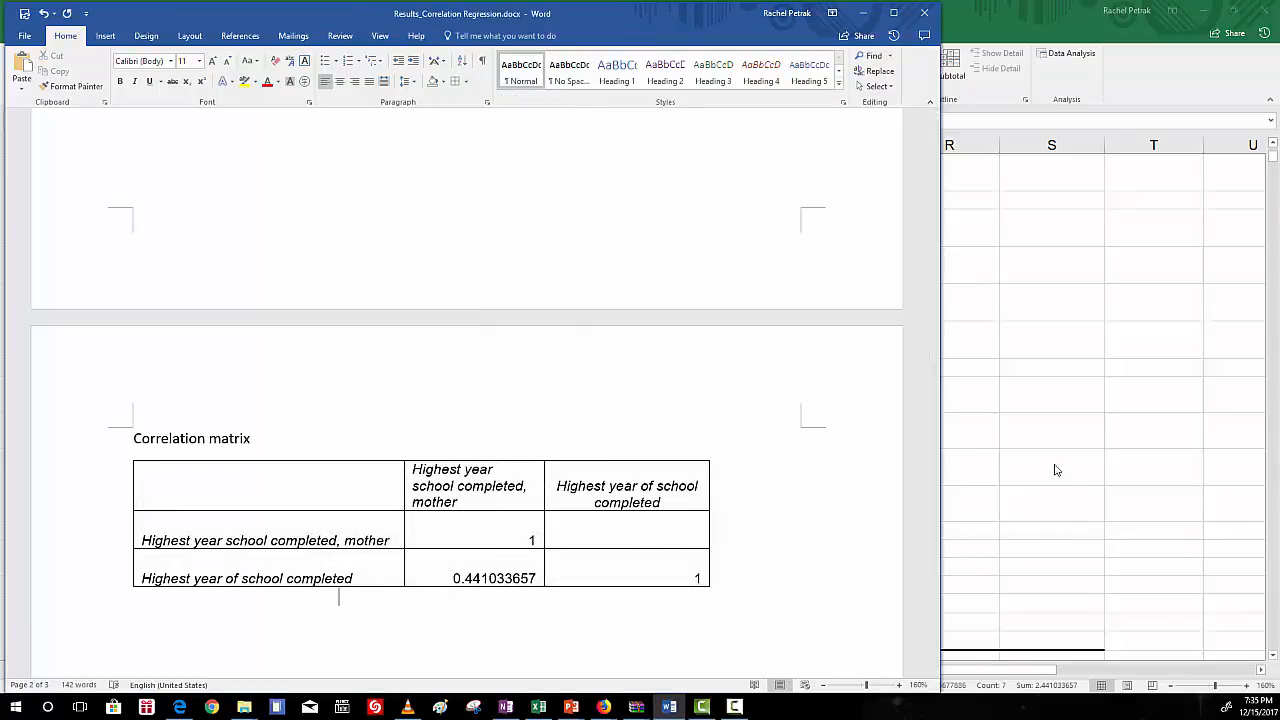
Switch to the Excel workbook and examine the regression output, highlighting the Lower and Upper 95% columns in S39:V41
key("alt+Tab")
scroll(627, 537, "down", 3)
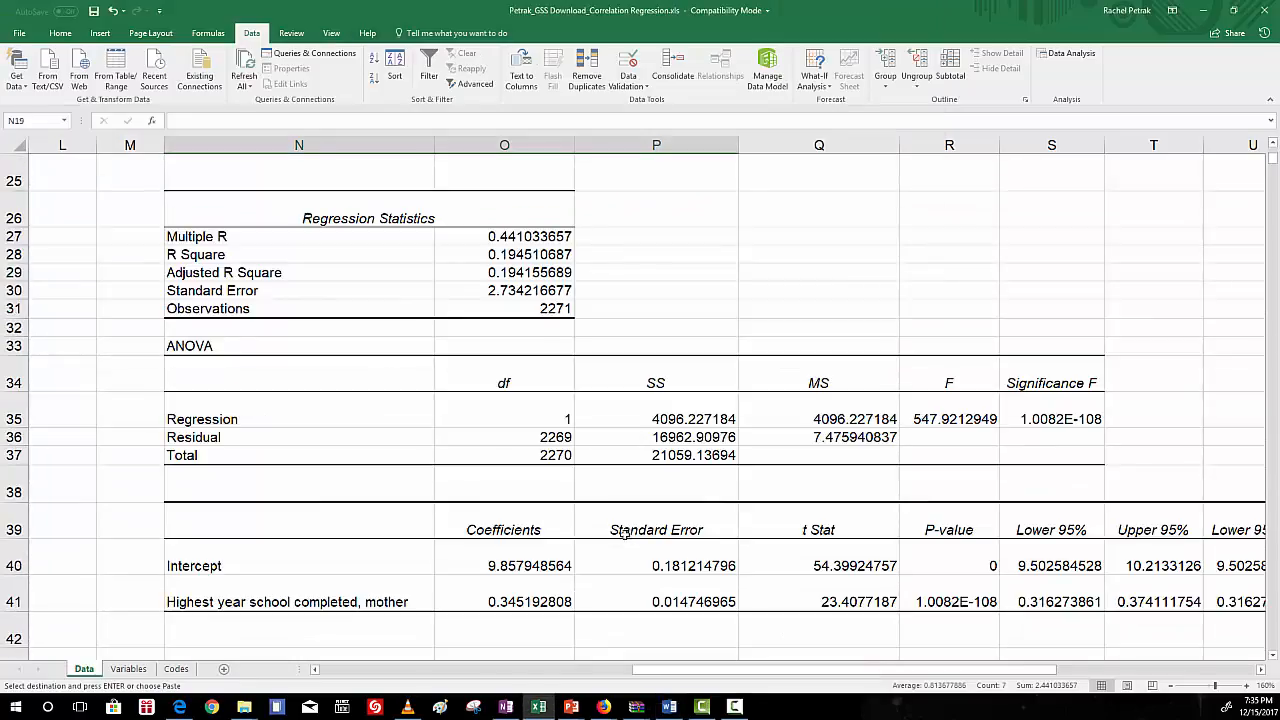
scroll(624, 533, "up", 2)
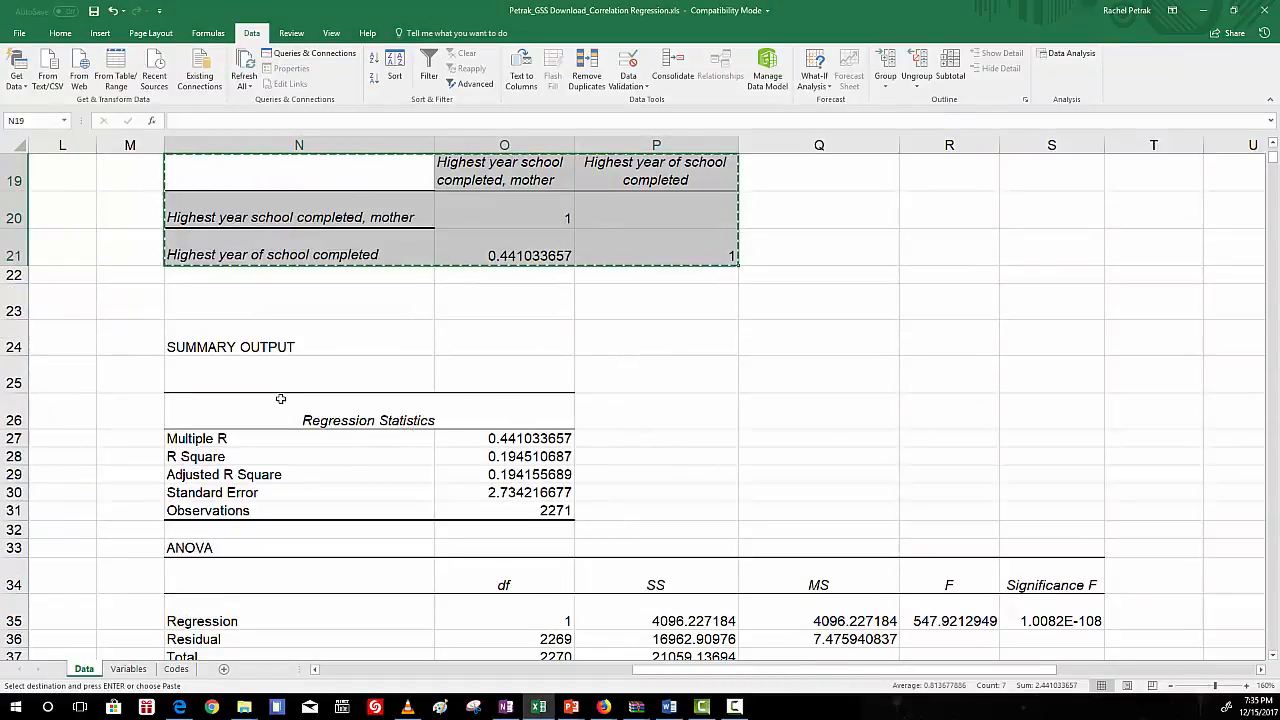
left_click_drag(230, 348, 960, 408)
left_click(1035, 492)
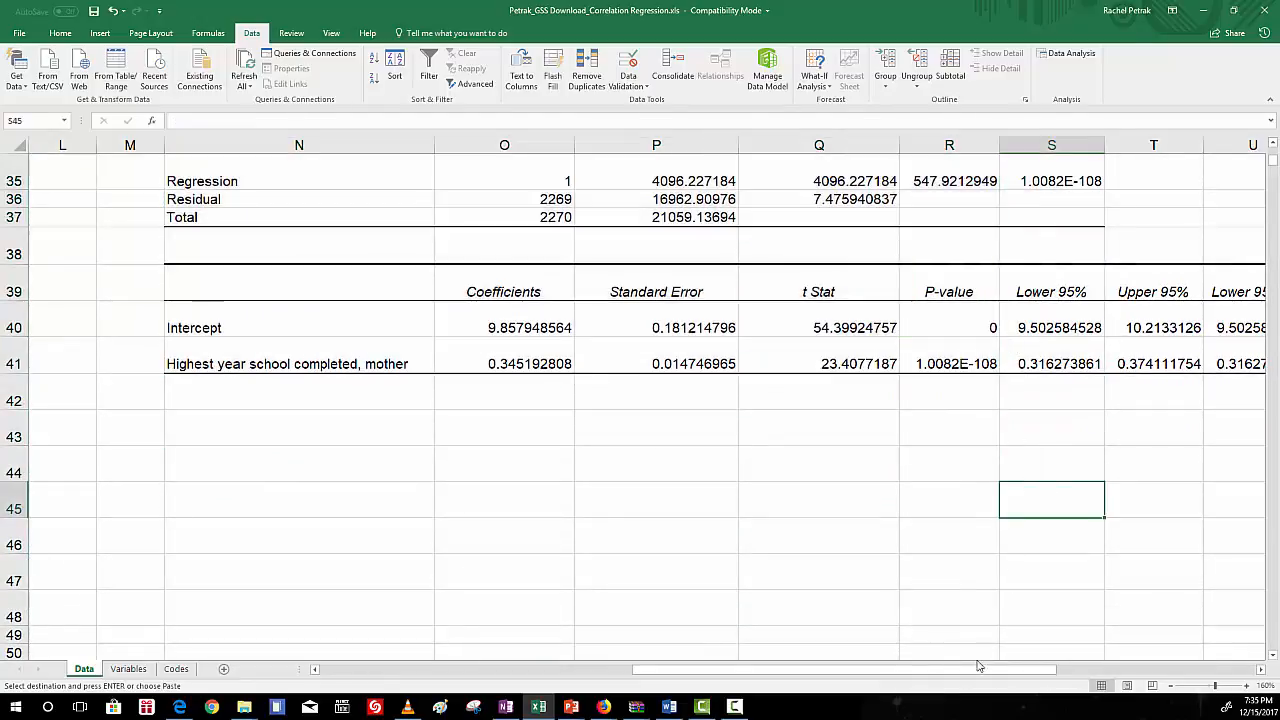
left_click_drag(980, 669, 1065, 680)
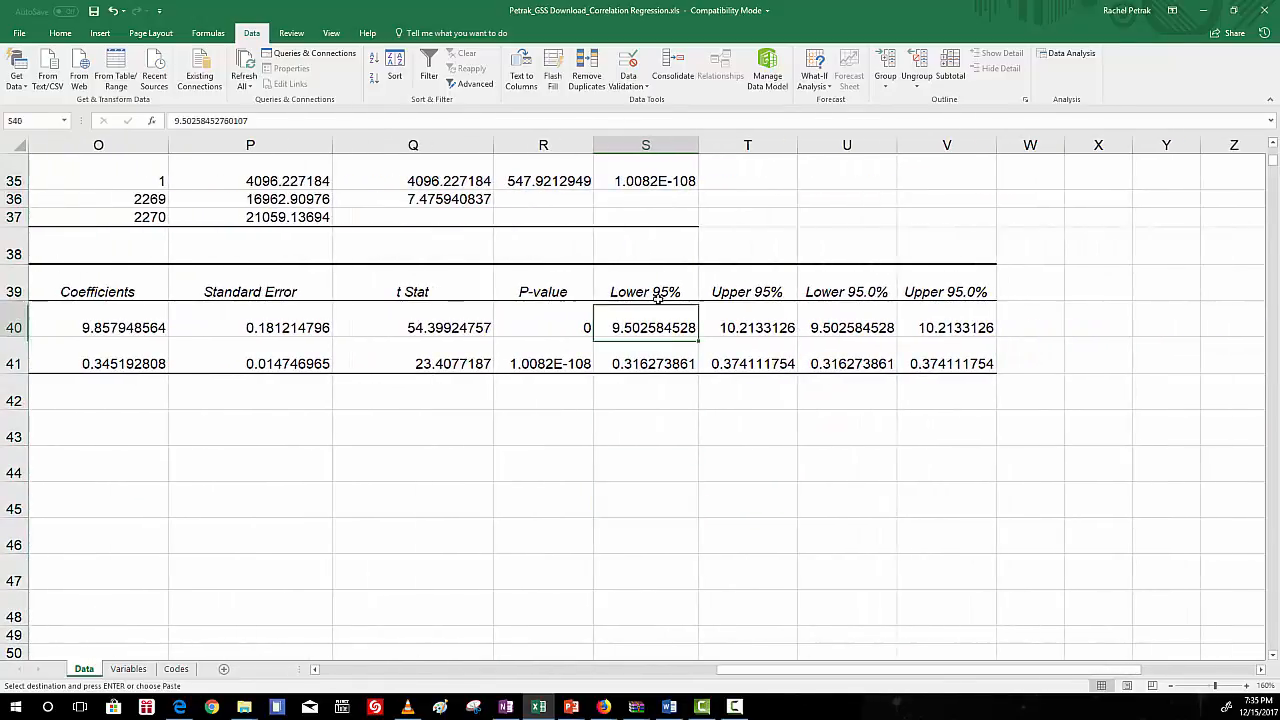
left_click_drag(662, 288, 929, 362)
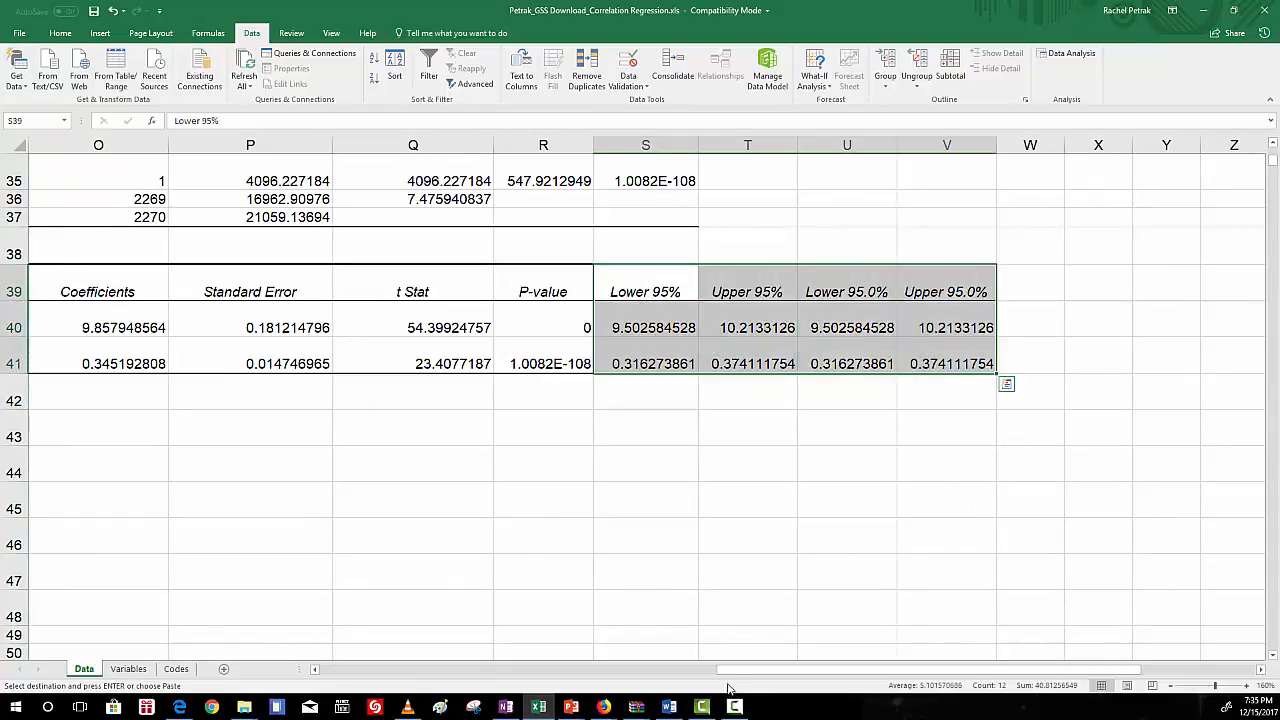
left_click_drag(738, 670, 682, 671)
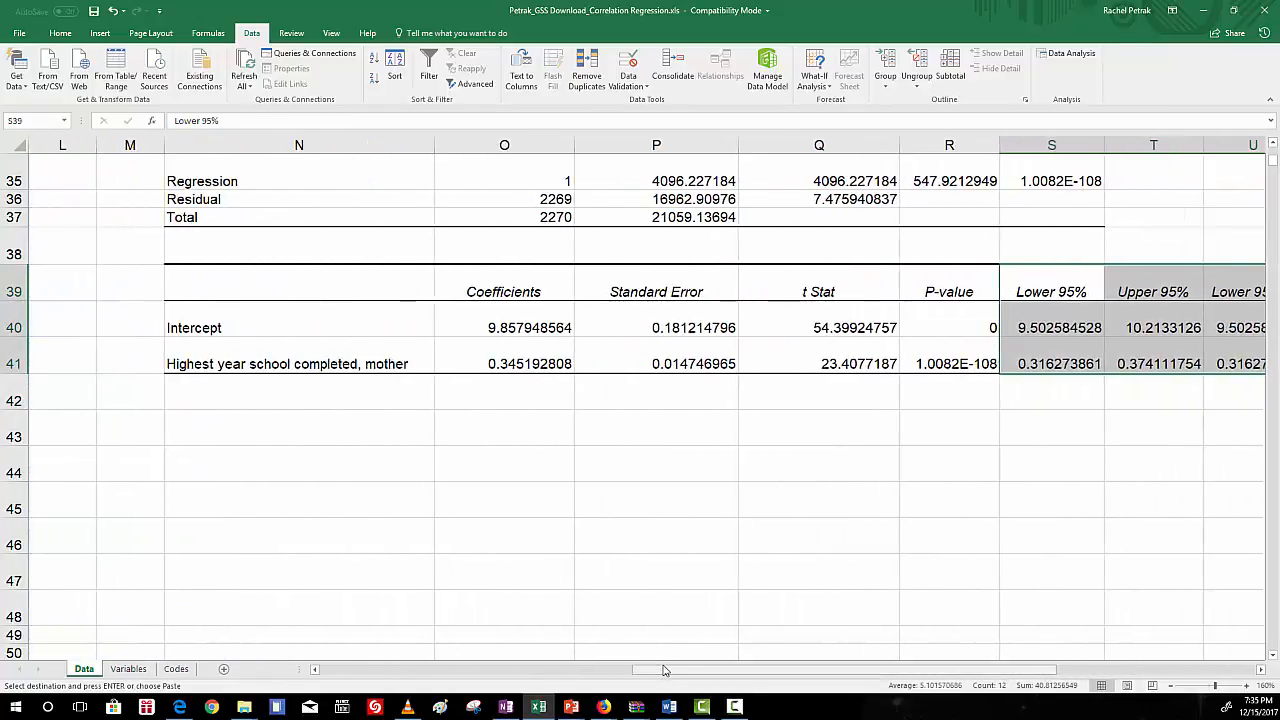
Copy the summary output with the regression statistics, cells N24:O31, and paste it below the correlation matrix in Word
scroll(657, 508, "up", 6)
left_click_drag(277, 403, 494, 565)
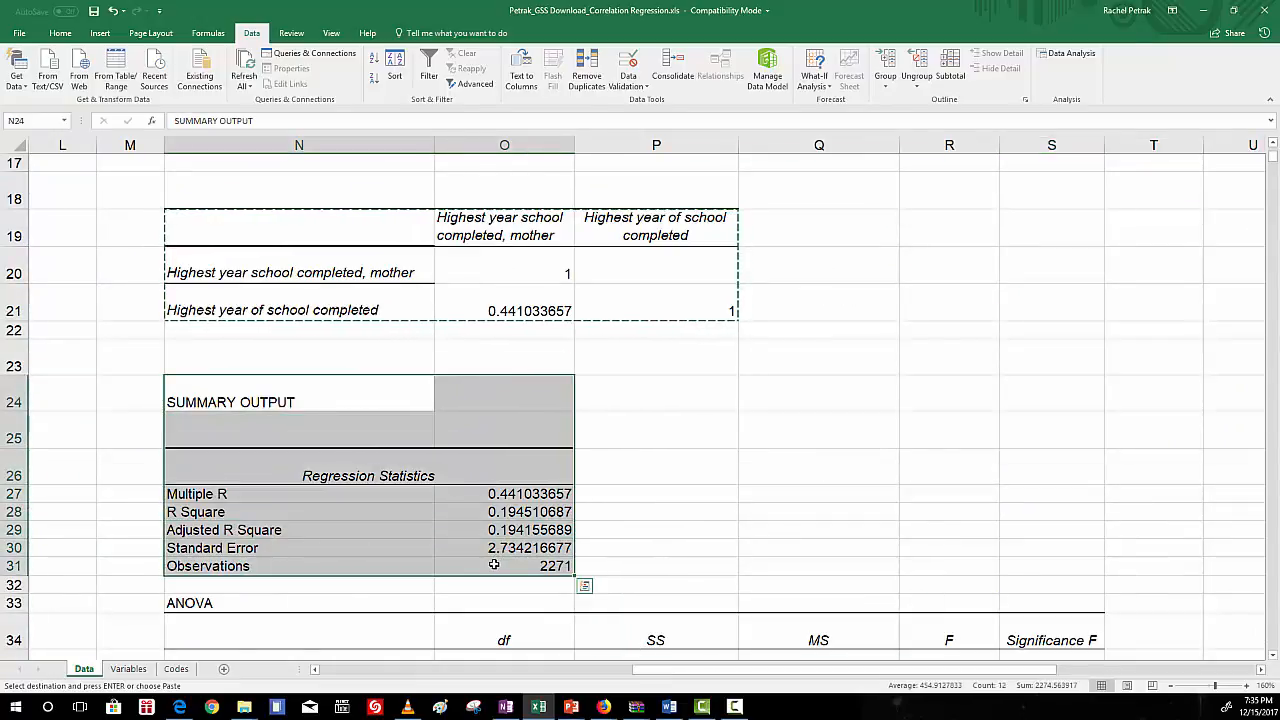
key("ctrl+c")
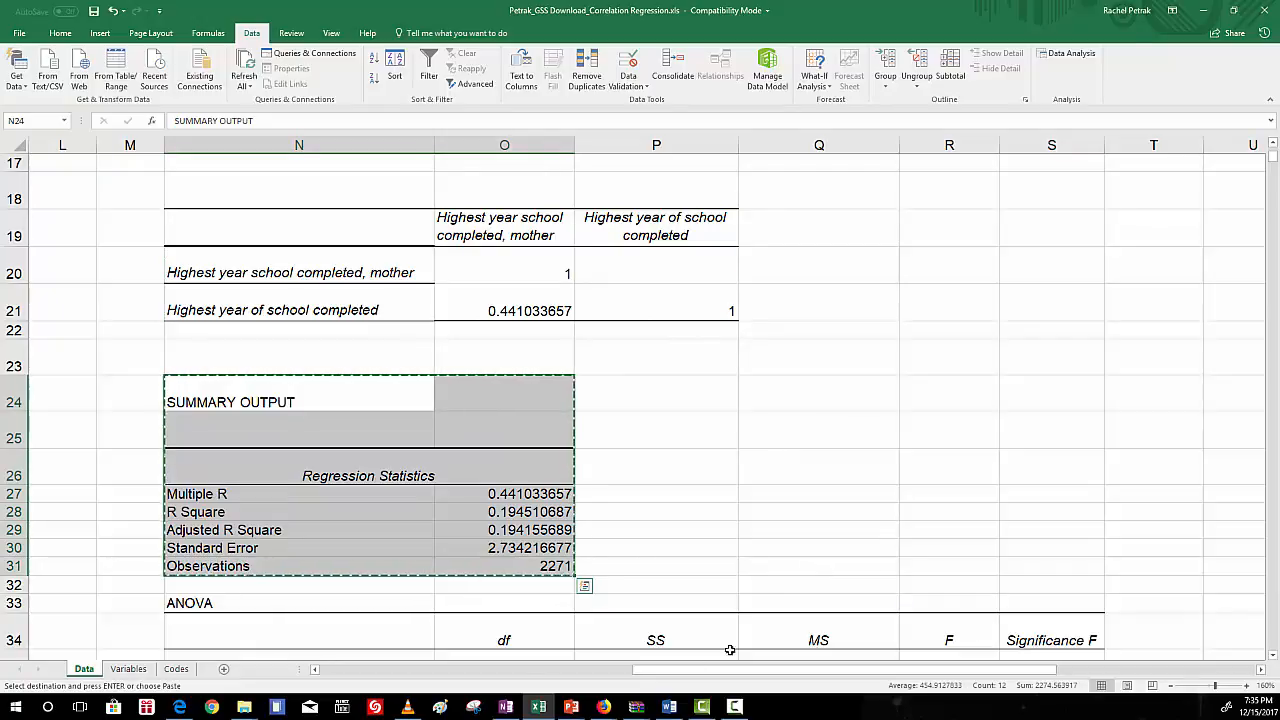
left_click(669, 706)
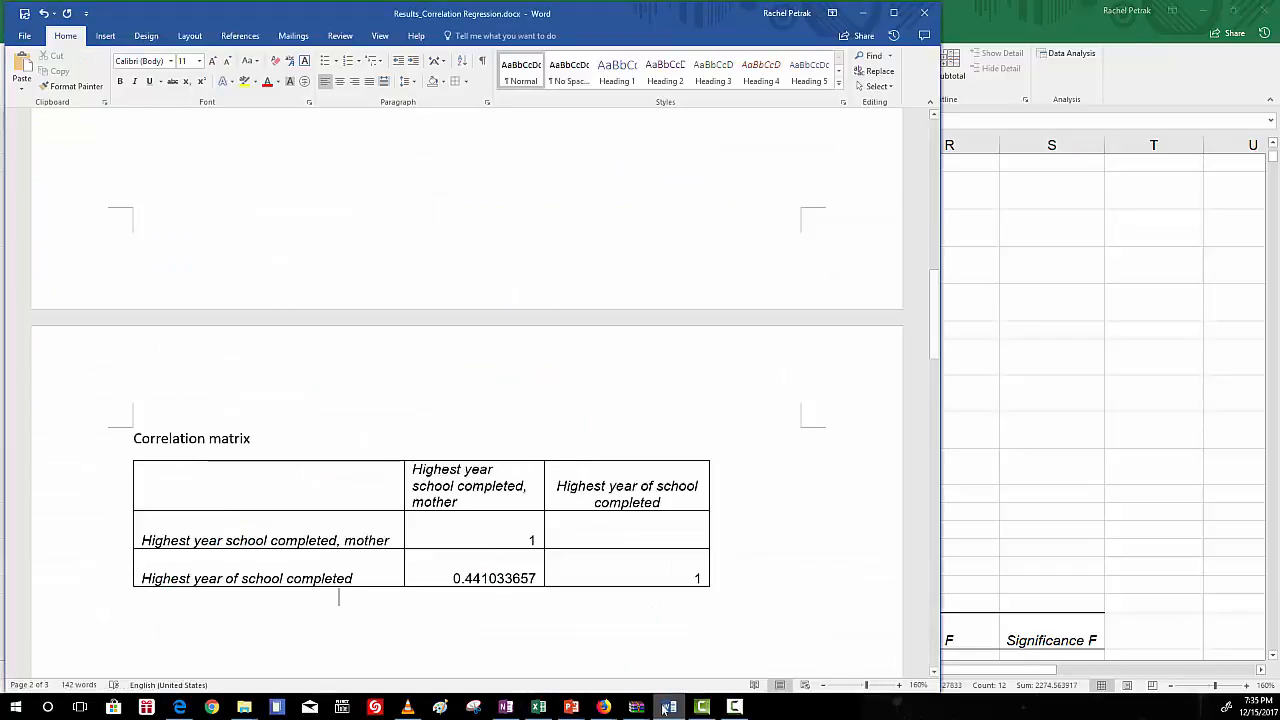
left_click(151, 620)
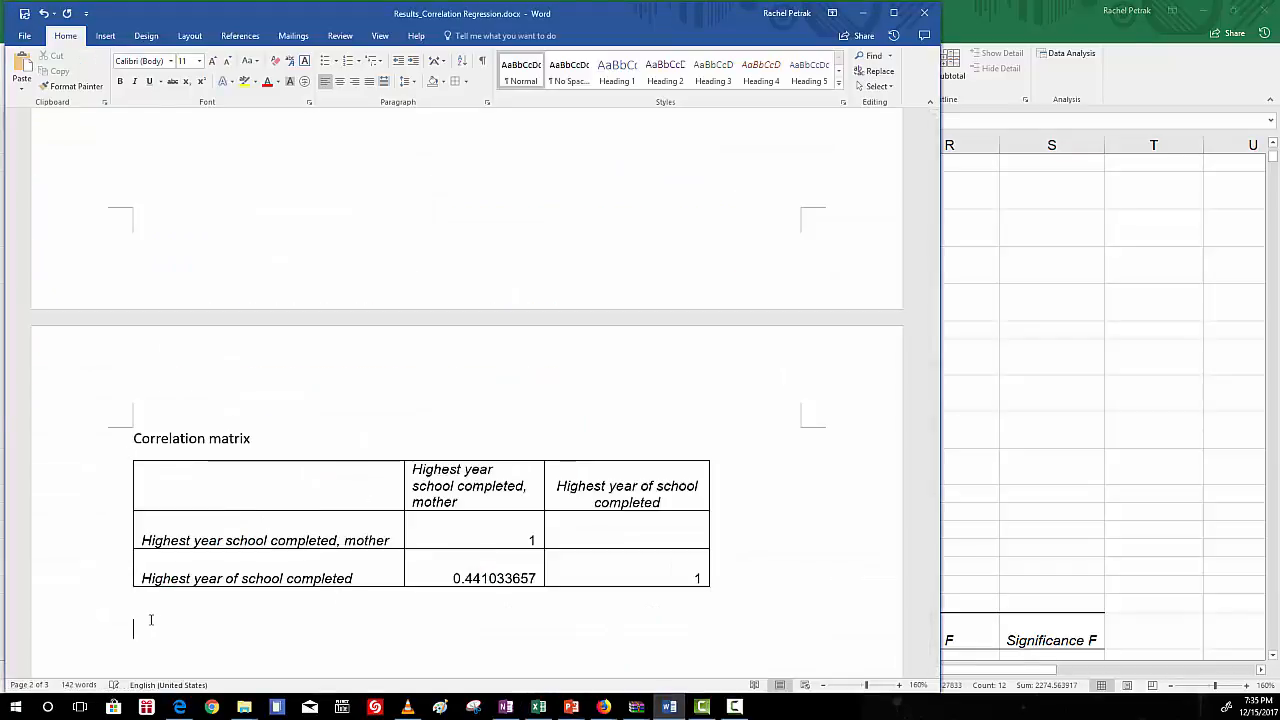
key("ctrl+v")
Copy the ANOVA table, cells N33:S37, from the Excel workbook and paste it below the regression statistics in Word
key("alt+Tab")
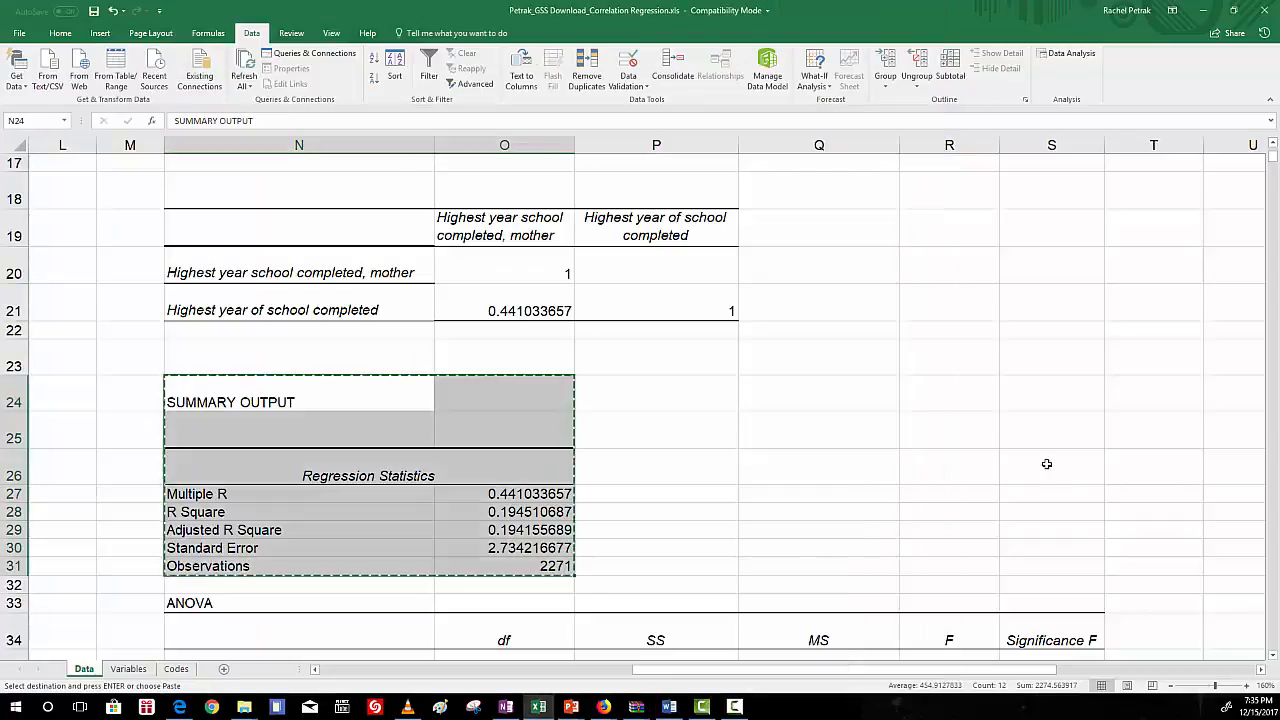
scroll(330, 290, "down", 4)
left_click_drag(259, 233, 1042, 344)
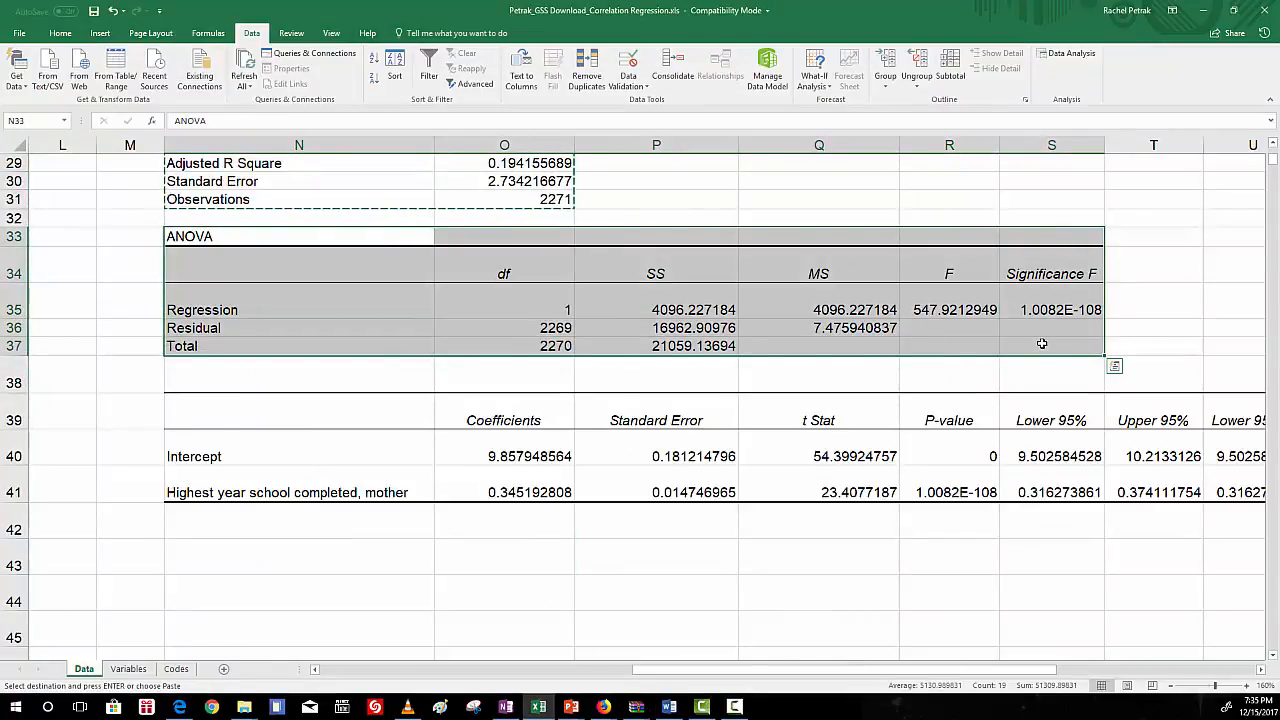
key("ctrl+c")
left_click(670, 708)
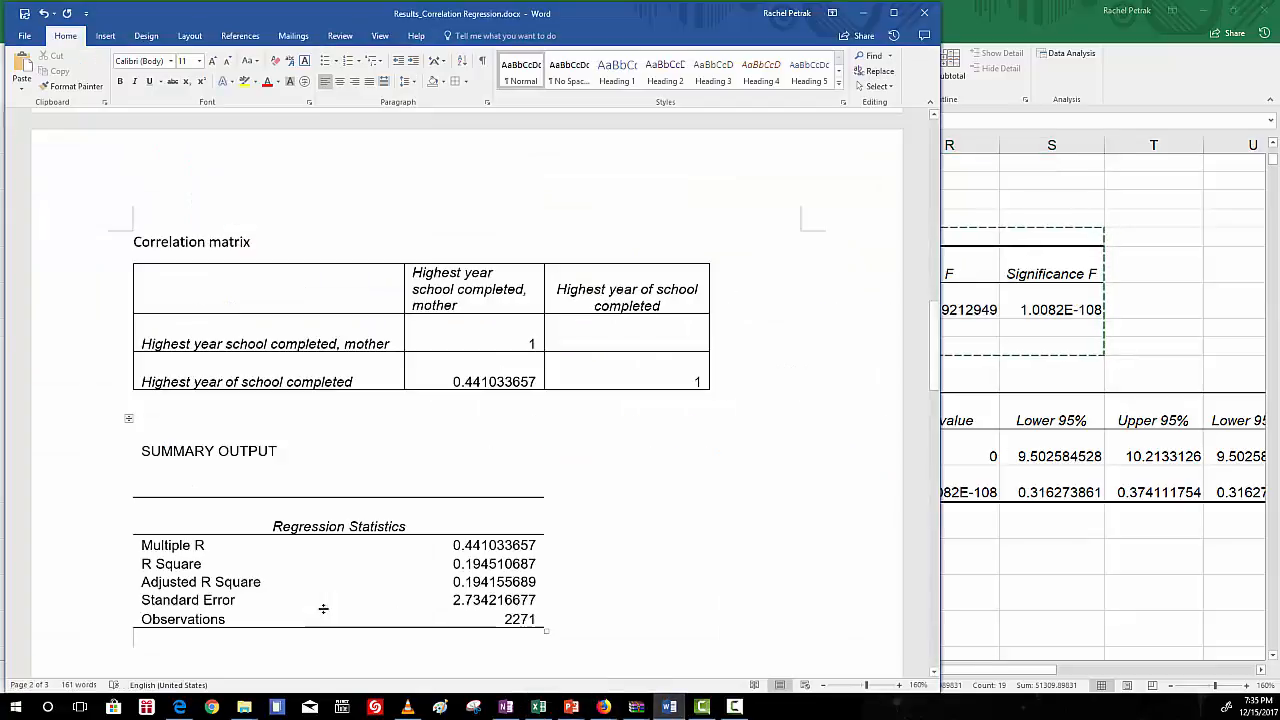
key("ctrl+v")
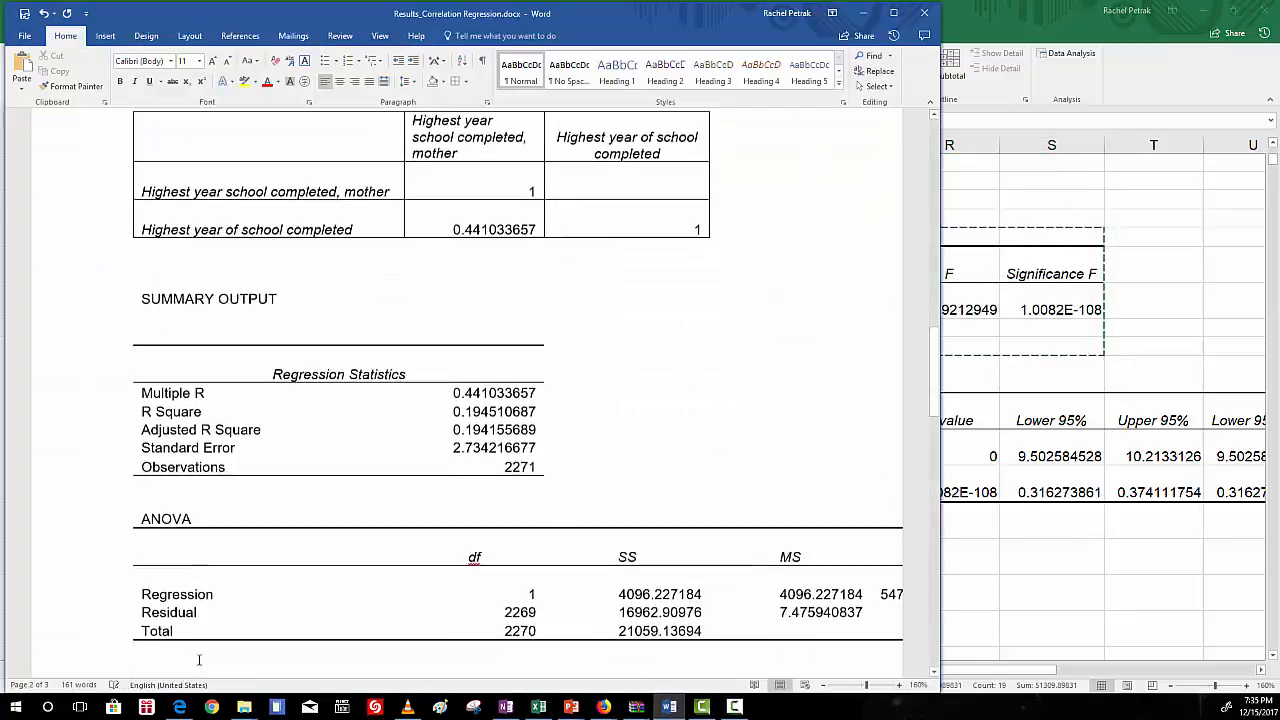
Copy the coefficients table through the P-value column, cells N39:R41, from the Excel workbook and paste it below the ANOVA table in Word
key("alt+Tab")
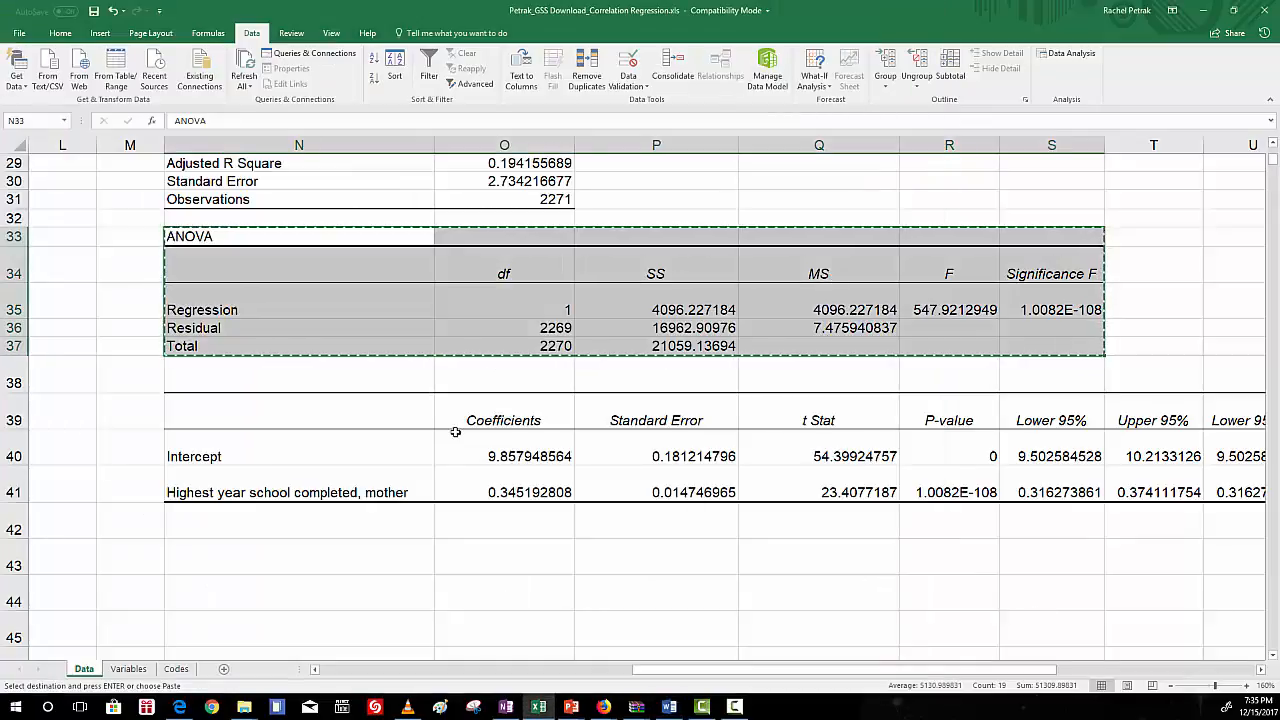
left_click_drag(360, 400, 930, 492)
key("ctrl+c")
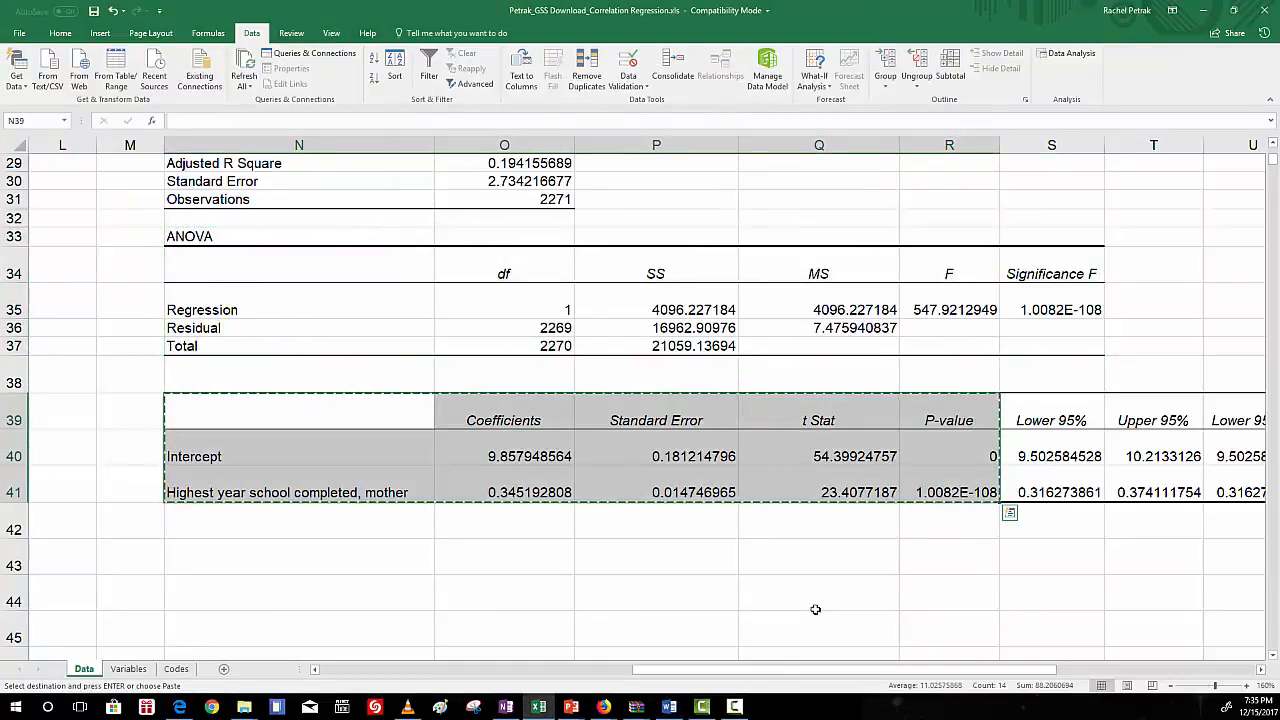
key("alt+Tab")
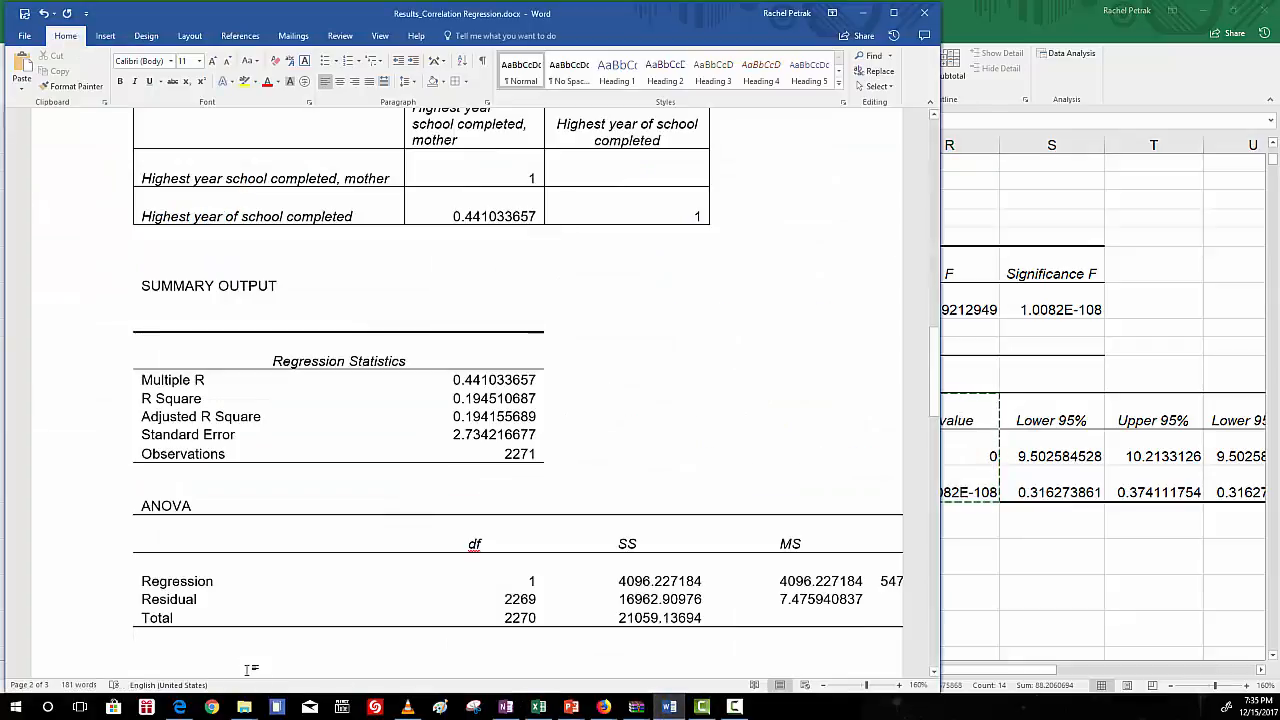
key("ctrl+v")
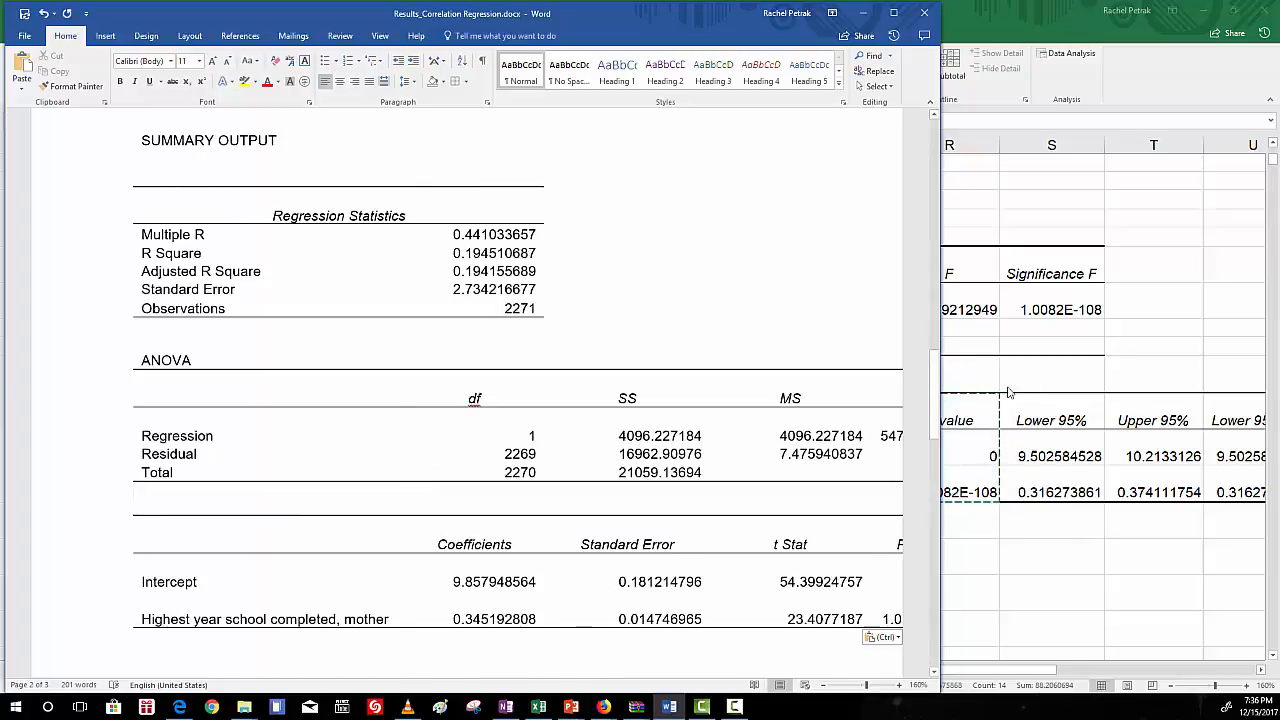
Review the mother's and respondent's descriptive statistics tables on the first page, including the mother's Count value
left_click_drag(934, 390, 918, 333)
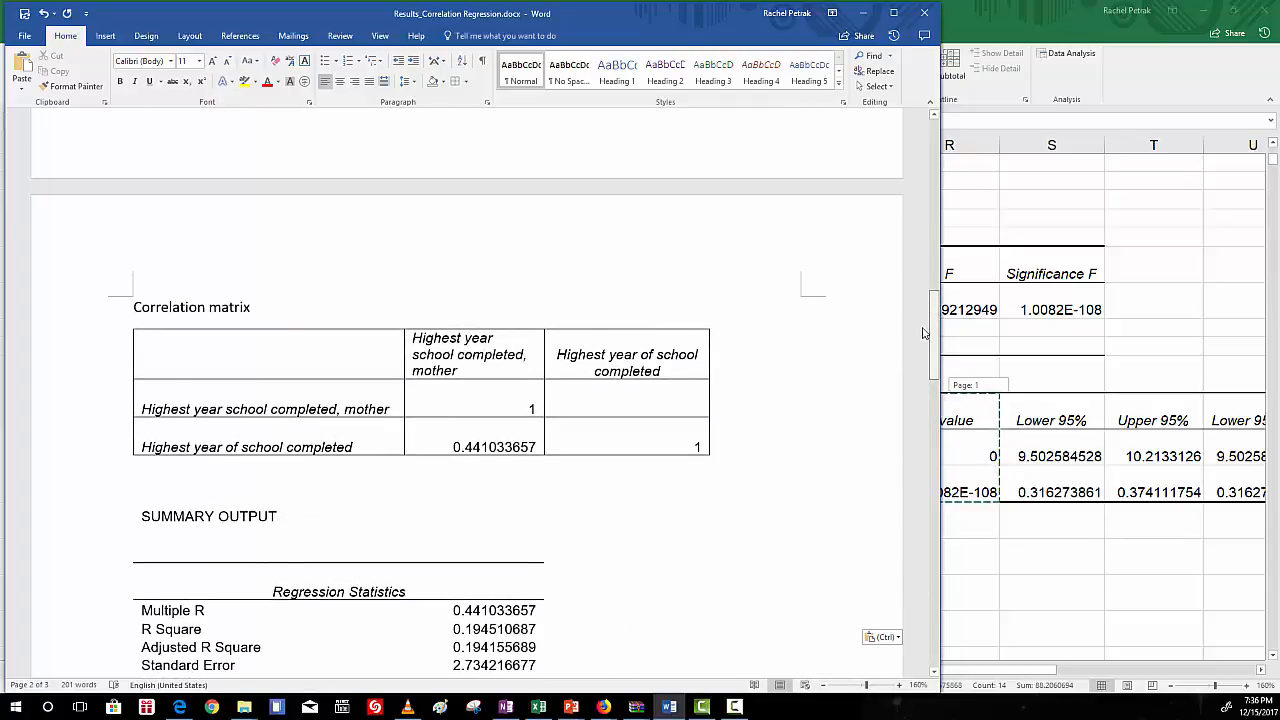
left_click_drag(924, 333, 885, 172)
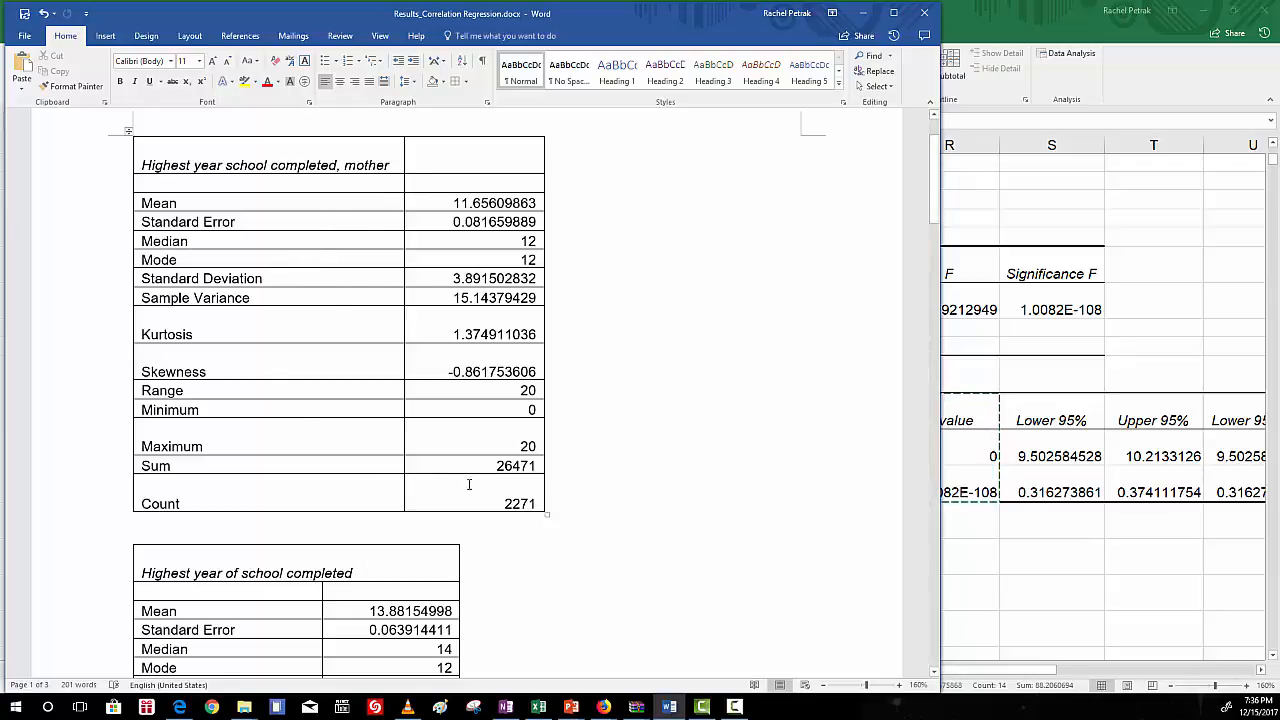
triple_click(498, 504)
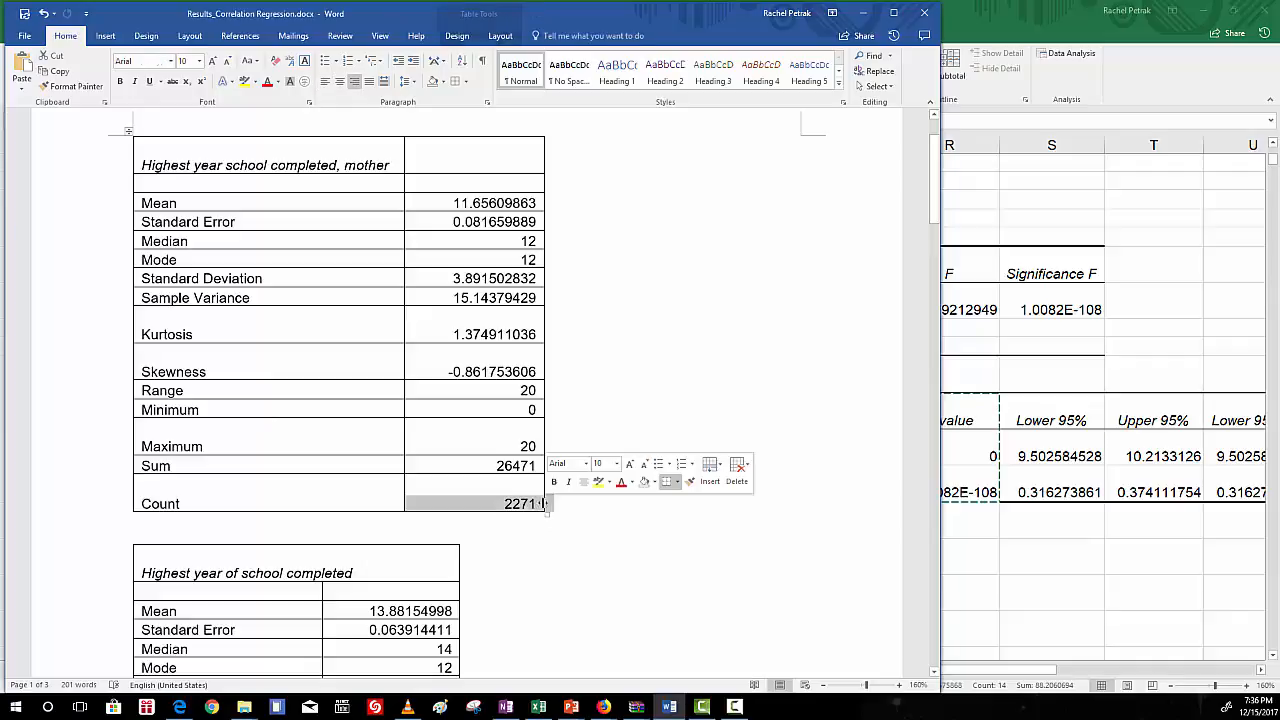
left_click(478, 500)
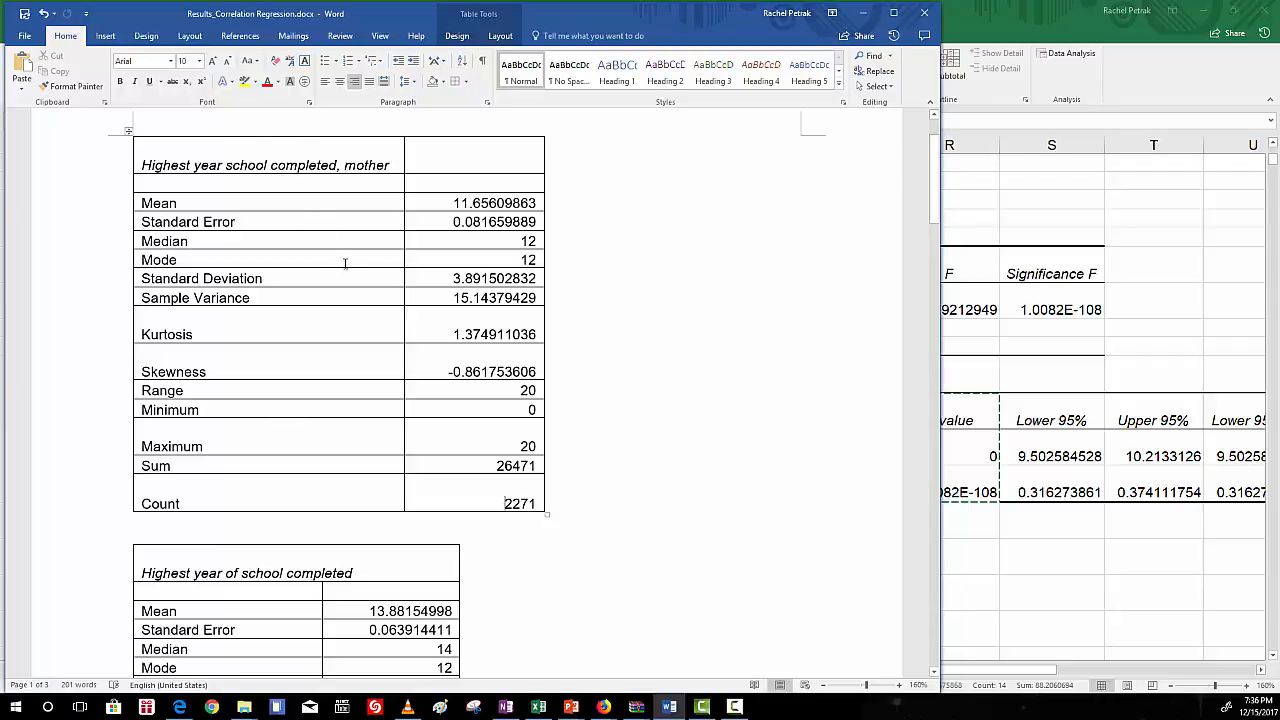
scroll(640, 515, "down", 2)
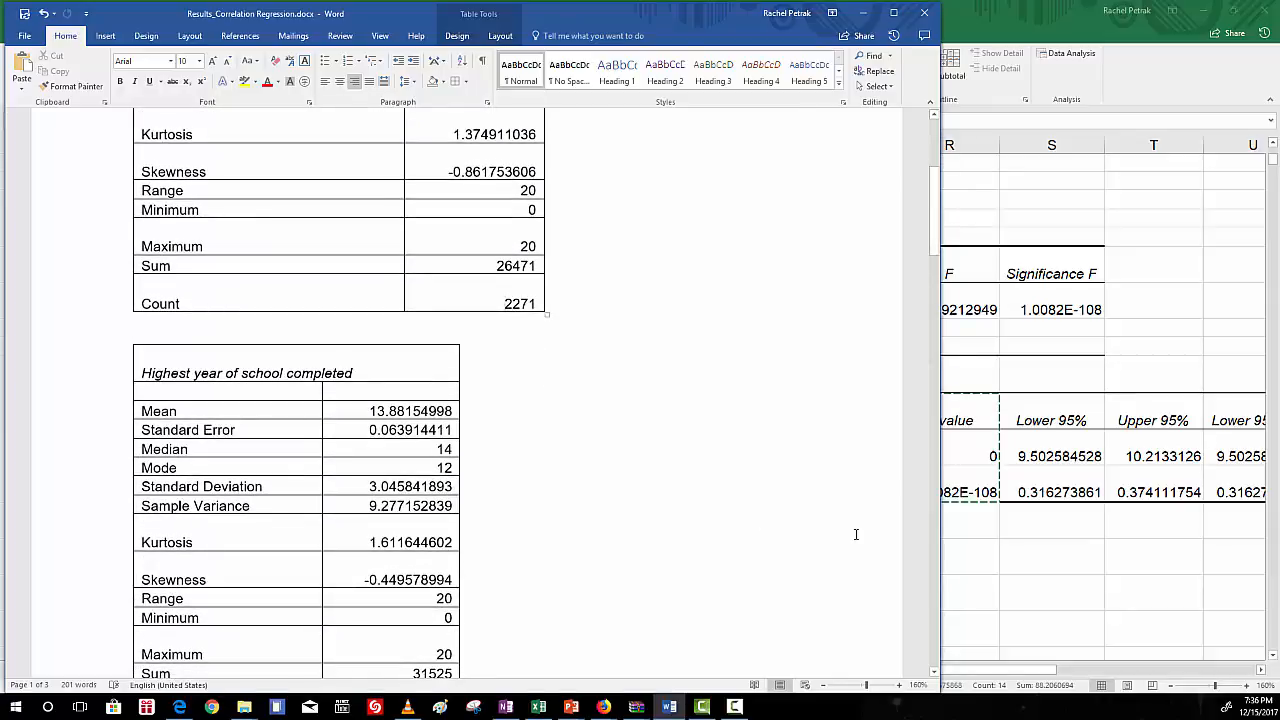
Review the regression equation on page 3, including the general Y = Intercept + Slope*X form and the respondent's education equation
scroll(740, 525, "down", 4)
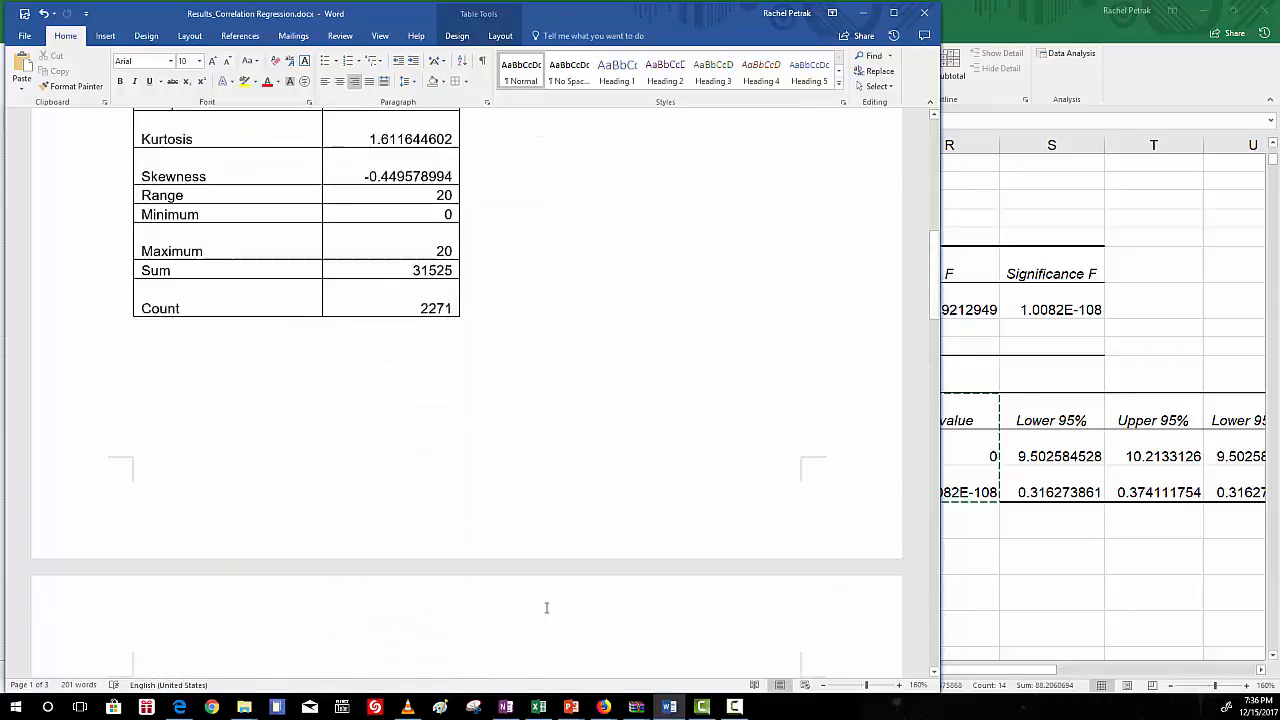
scroll(546, 607, "down", 17)
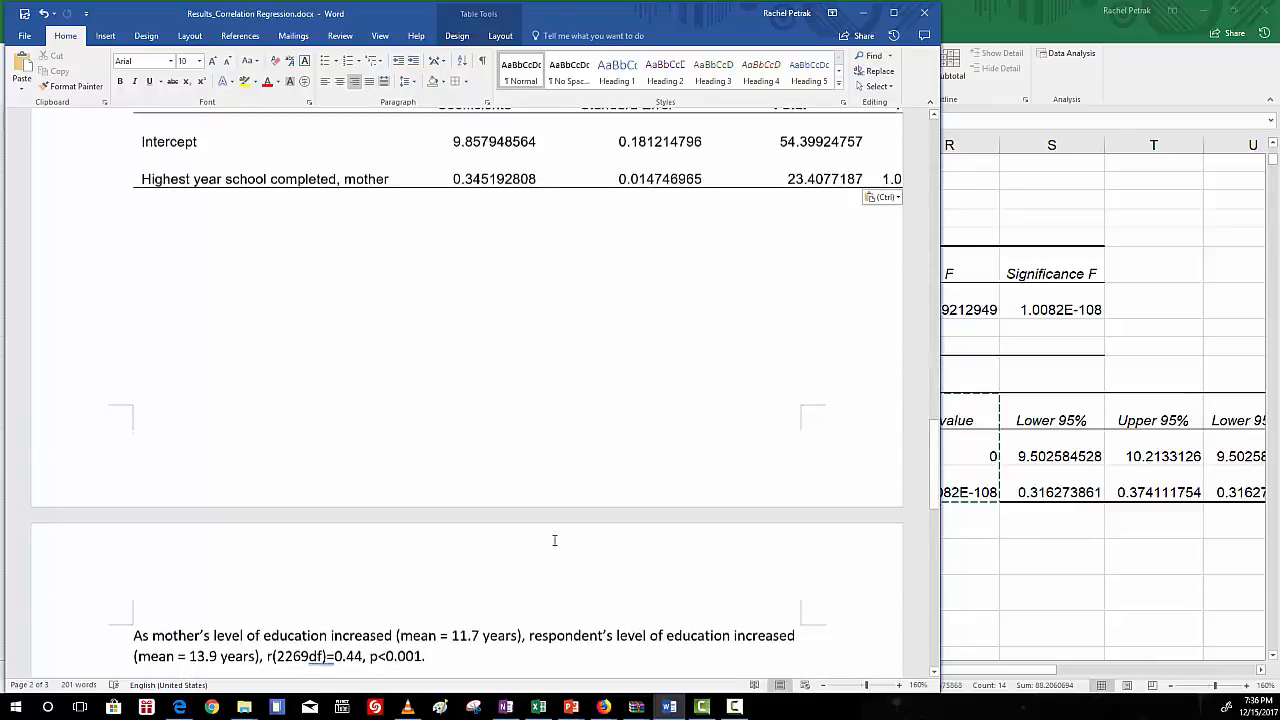
scroll(554, 540, "down", 4)
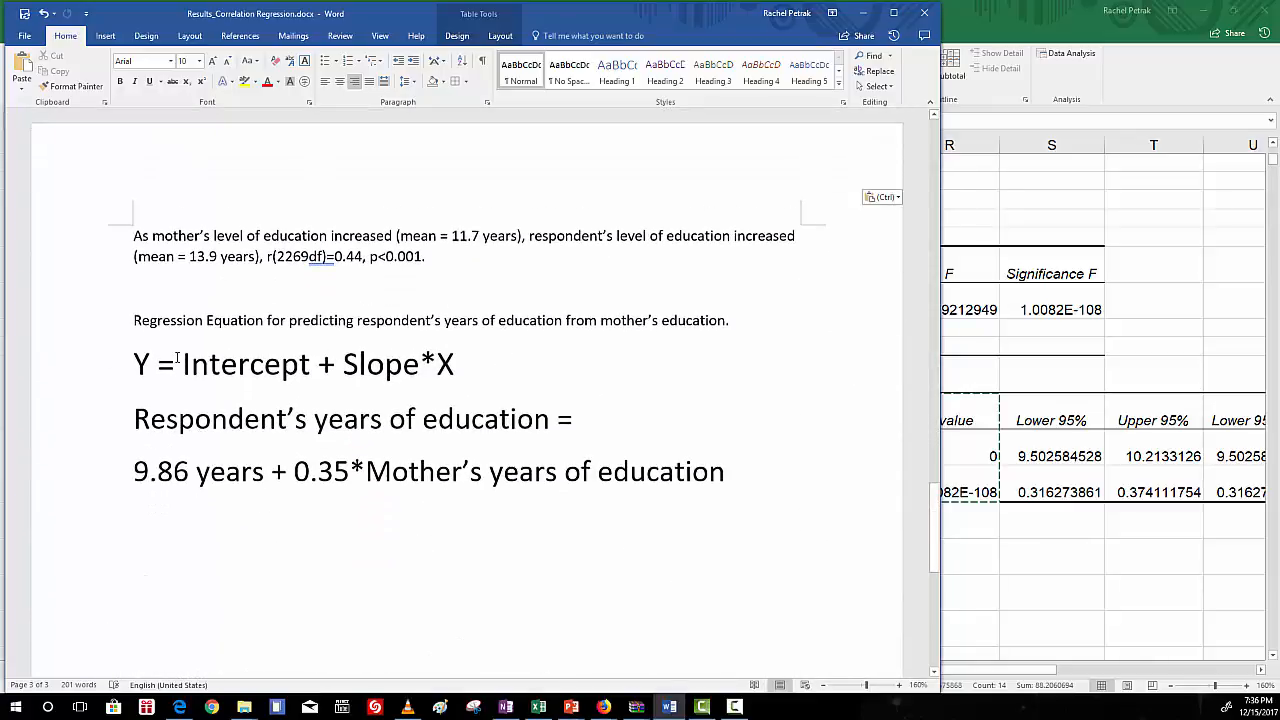
left_click(113, 371)
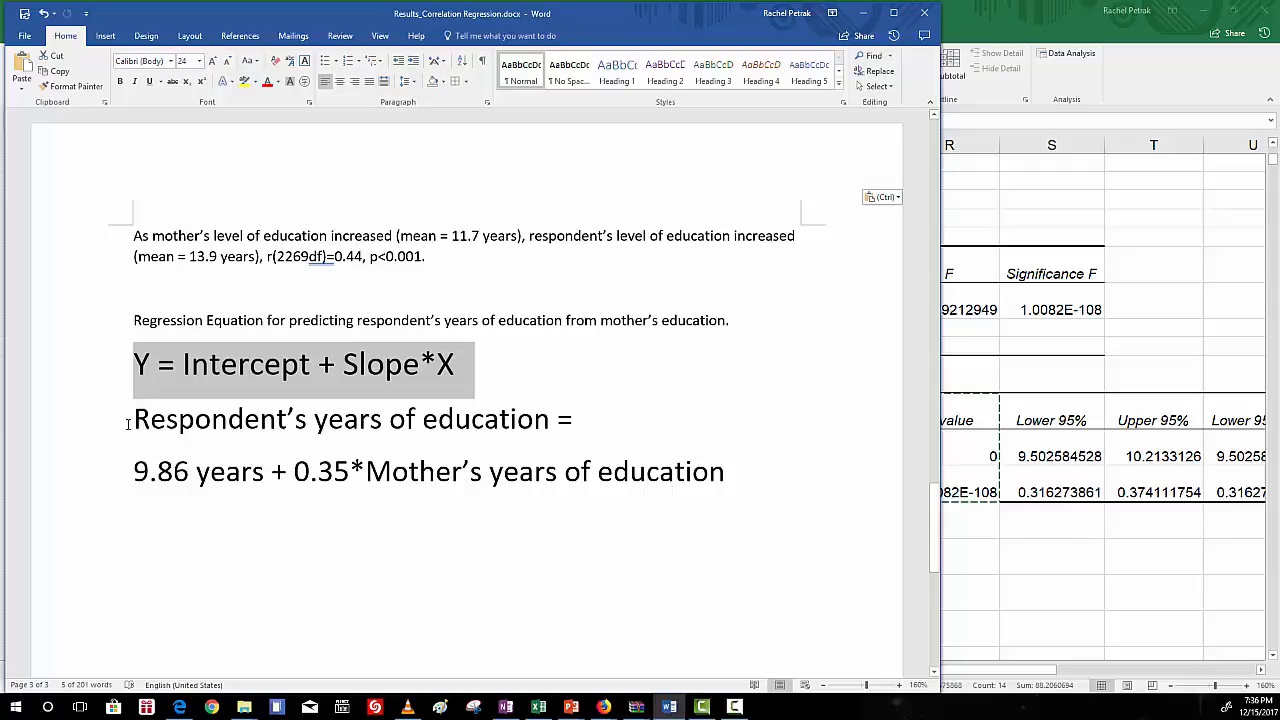
left_click_drag(128, 424, 735, 473)
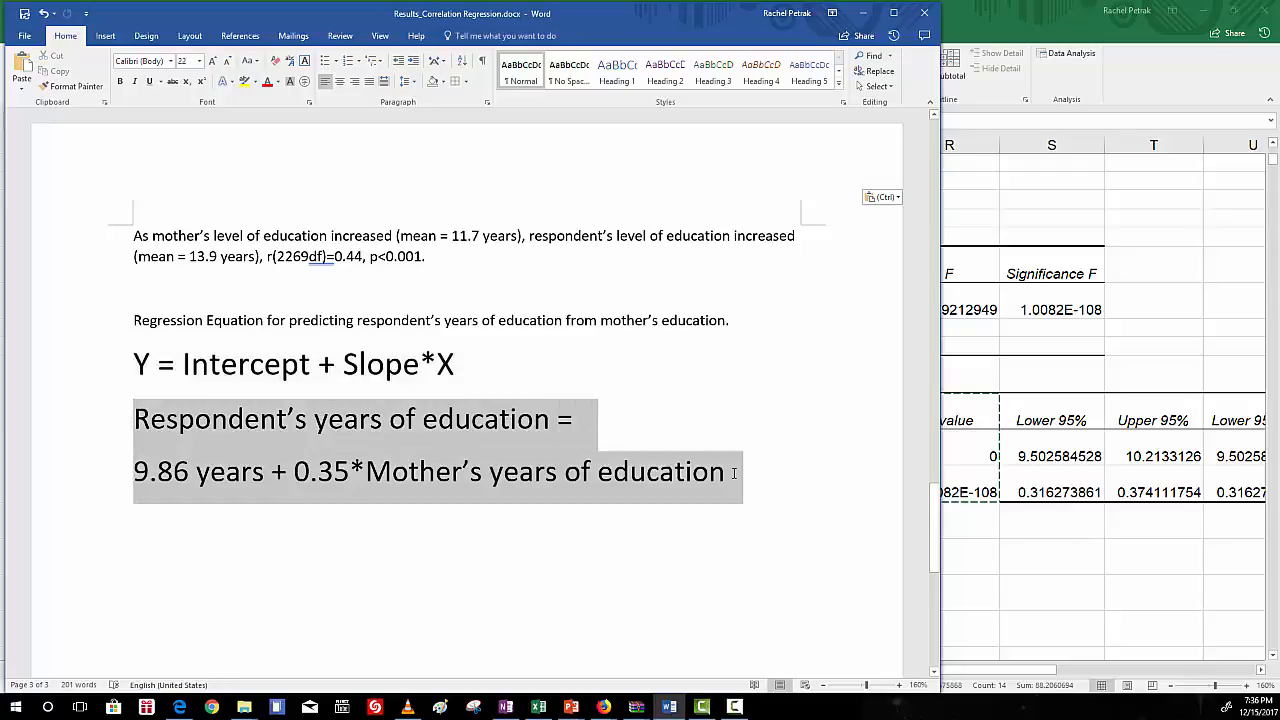
left_click(585, 540)
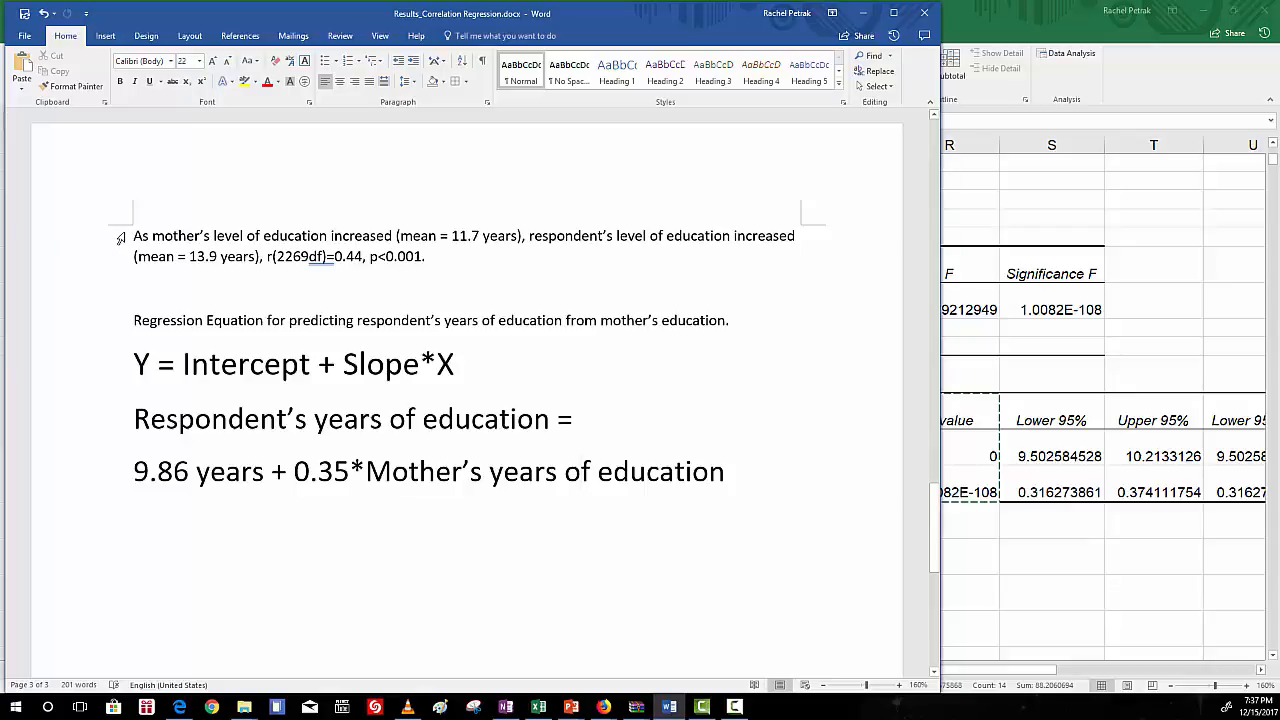
Enlarge the correlation interpretation sentence about mother's and respondent's level of education to 22 pt
left_click_drag(121, 238, 122, 258)
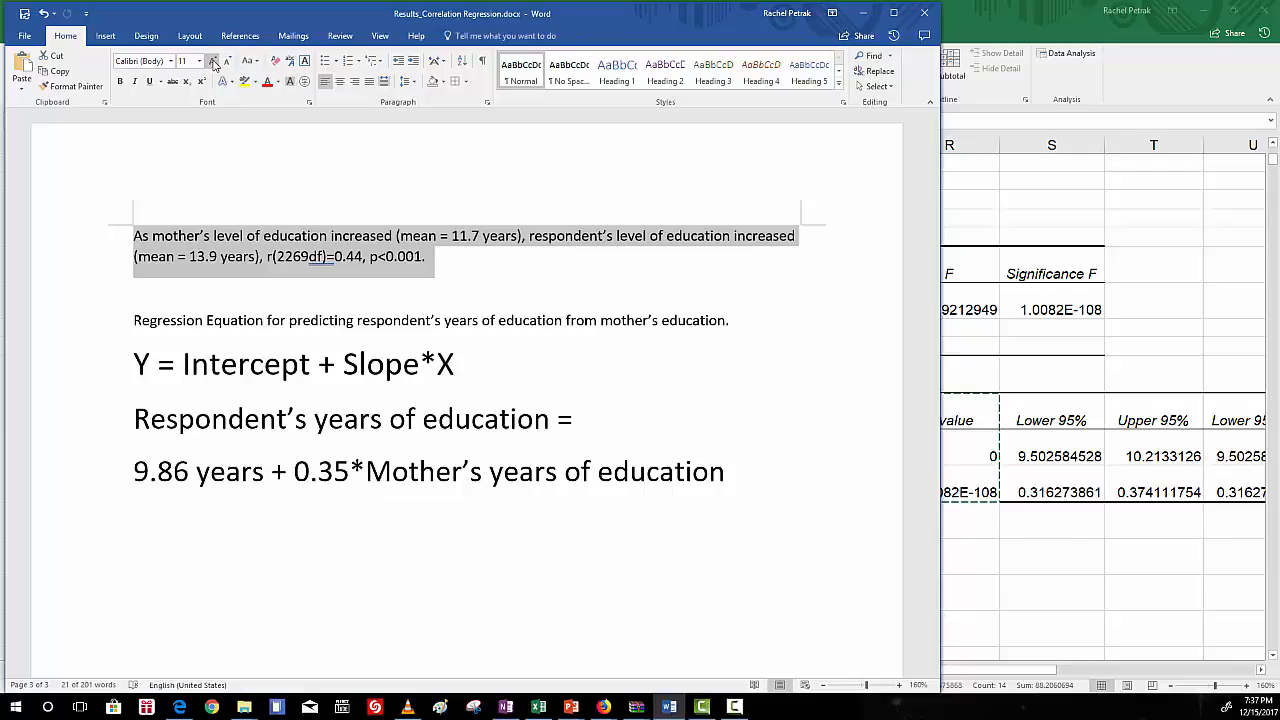
left_click(213, 63)
left_click(213, 63)
left_click(213, 63)
left_click(213, 63)
left_click(213, 63)
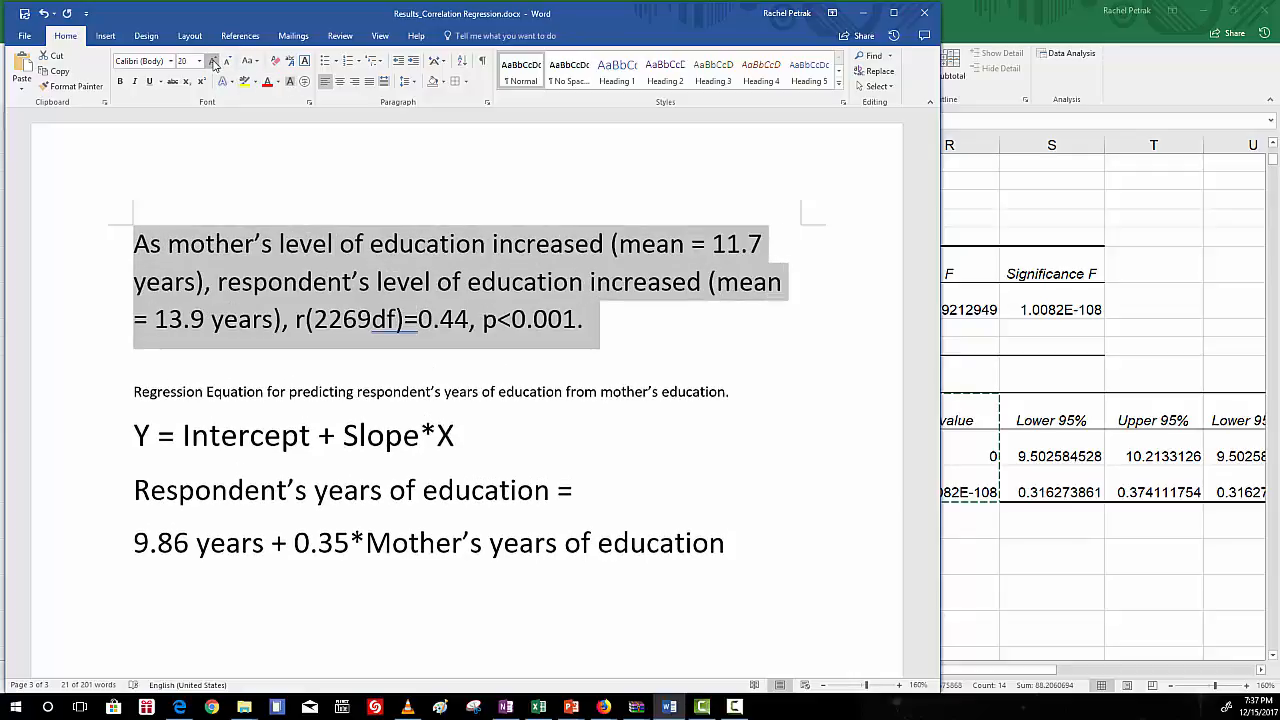
left_click(213, 63)
left_click(340, 388)
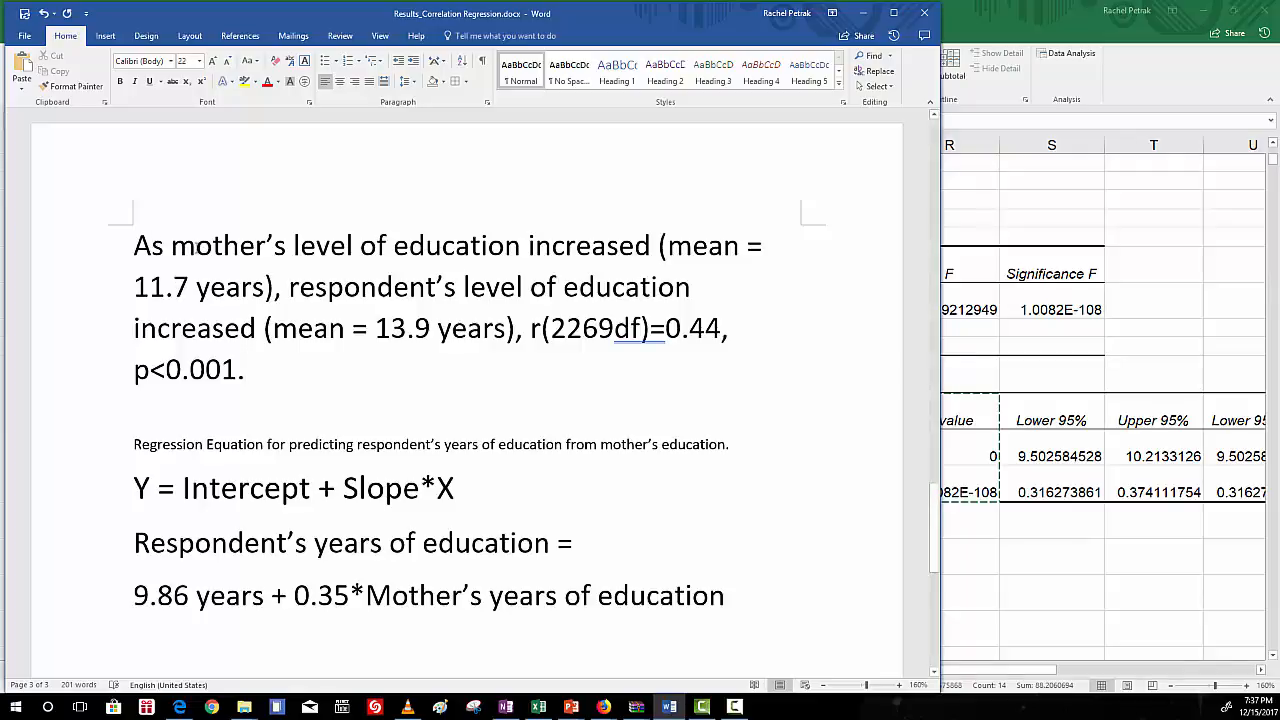
Examine the correlation interpretation sentence, including the mother's mean, the r coefficient and the p value
left_click(172, 246)
left_click_drag(667, 249, 656, 264)
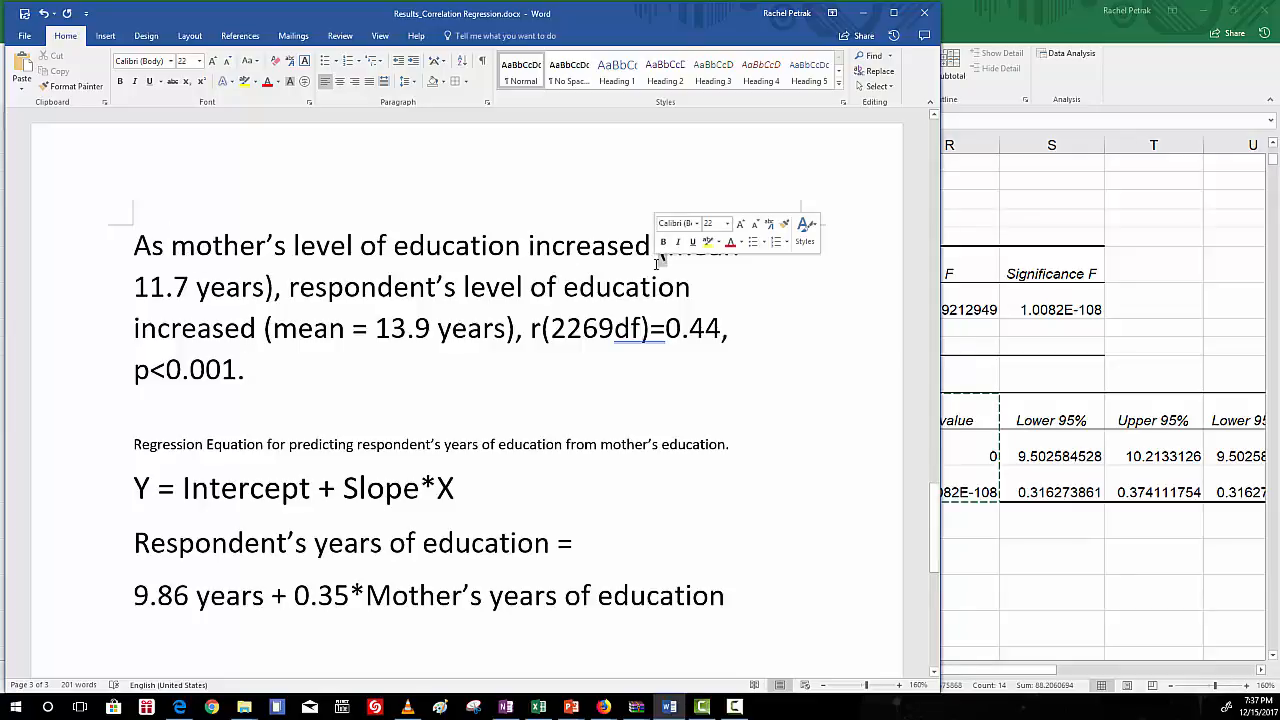
left_click(551, 336)
left_click_drag(551, 336, 721, 330)
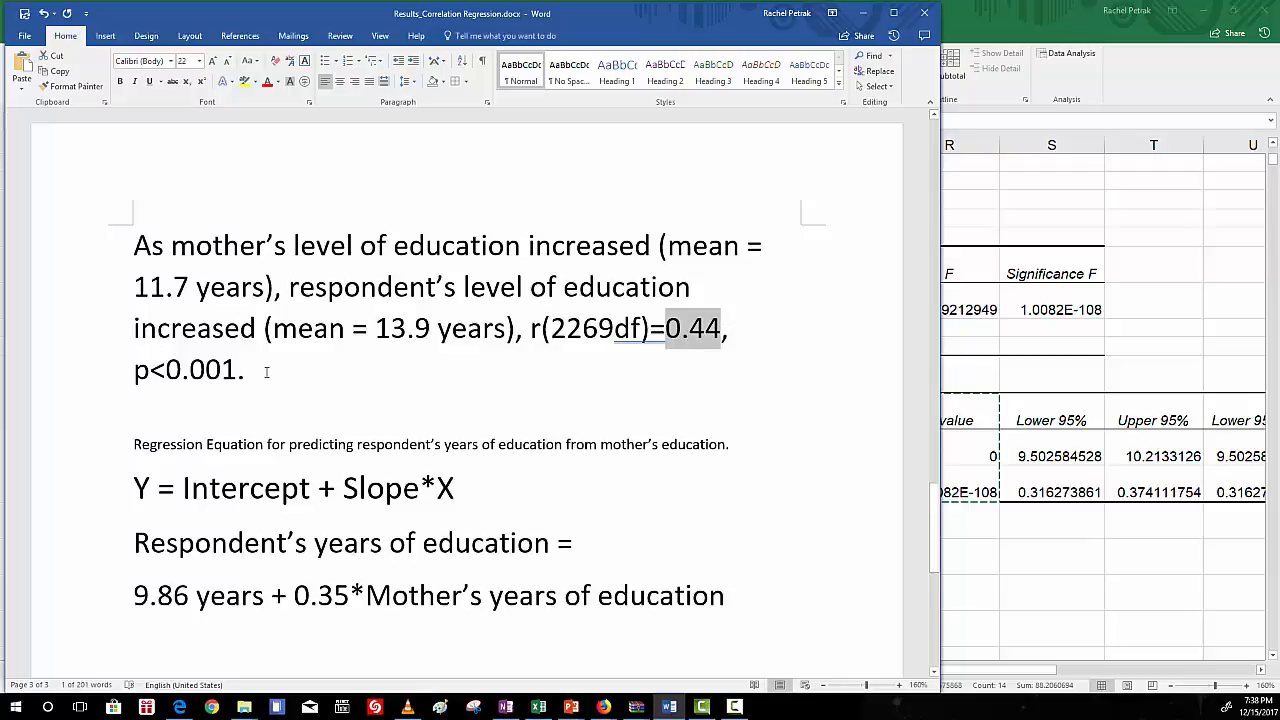
left_click(266, 372)
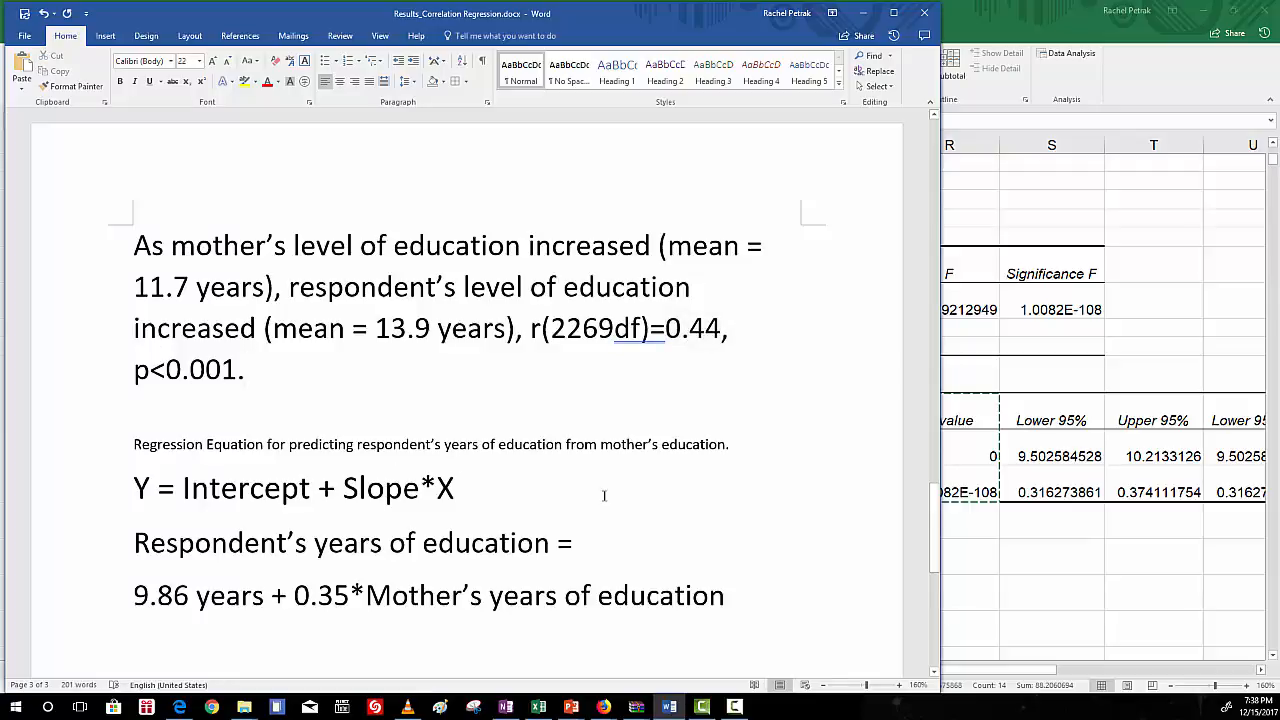
scroll(626, 491, "down", 4)
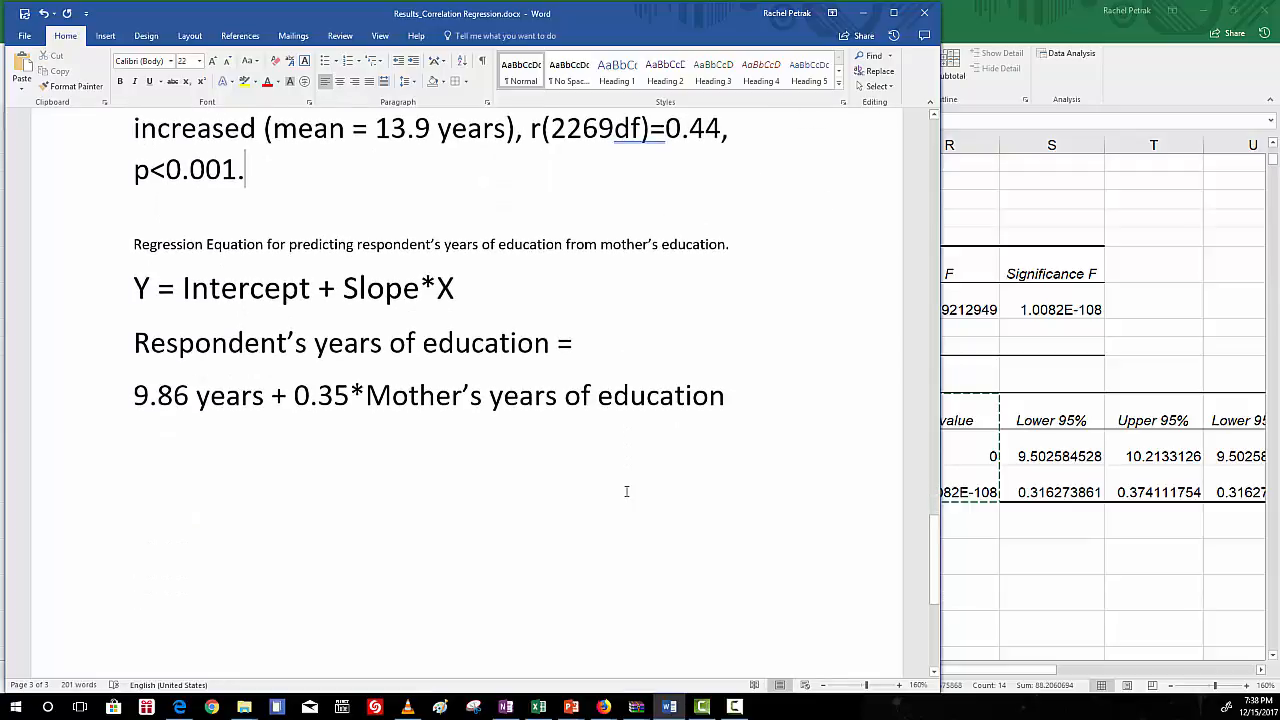
scroll(626, 491, "up", 3)
scroll(562, 341, "up", 1)
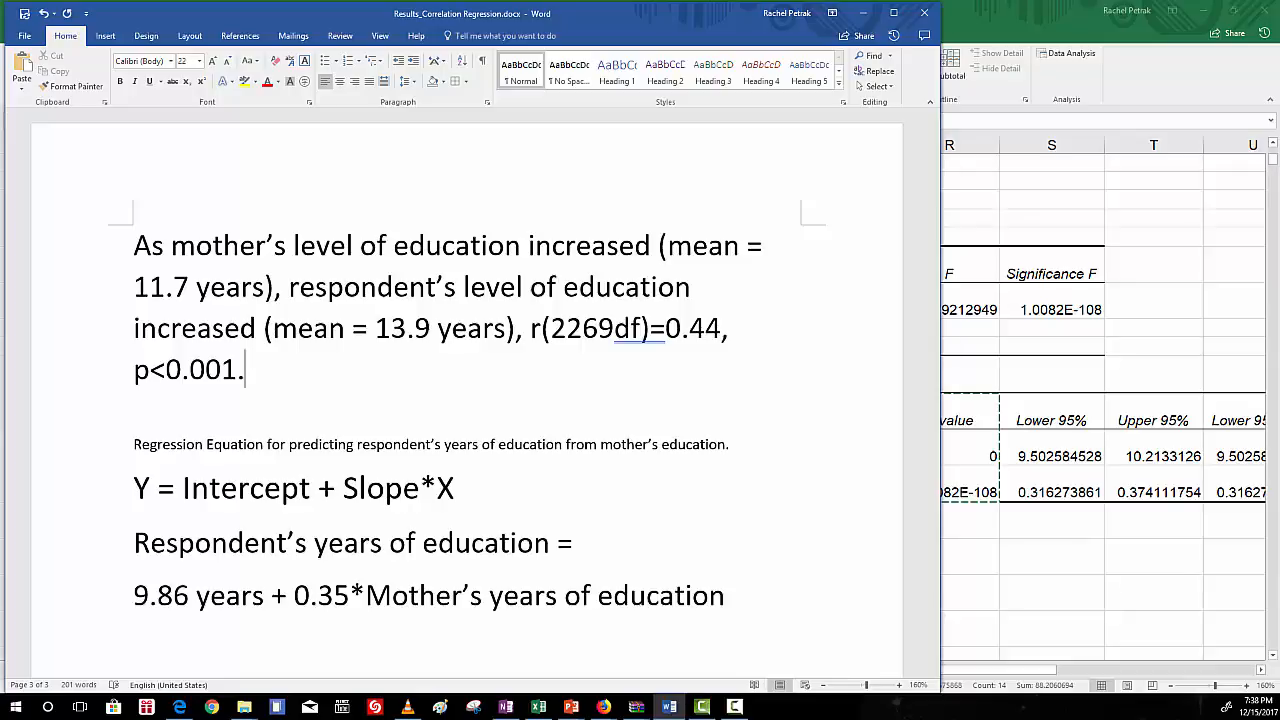
key("F10")
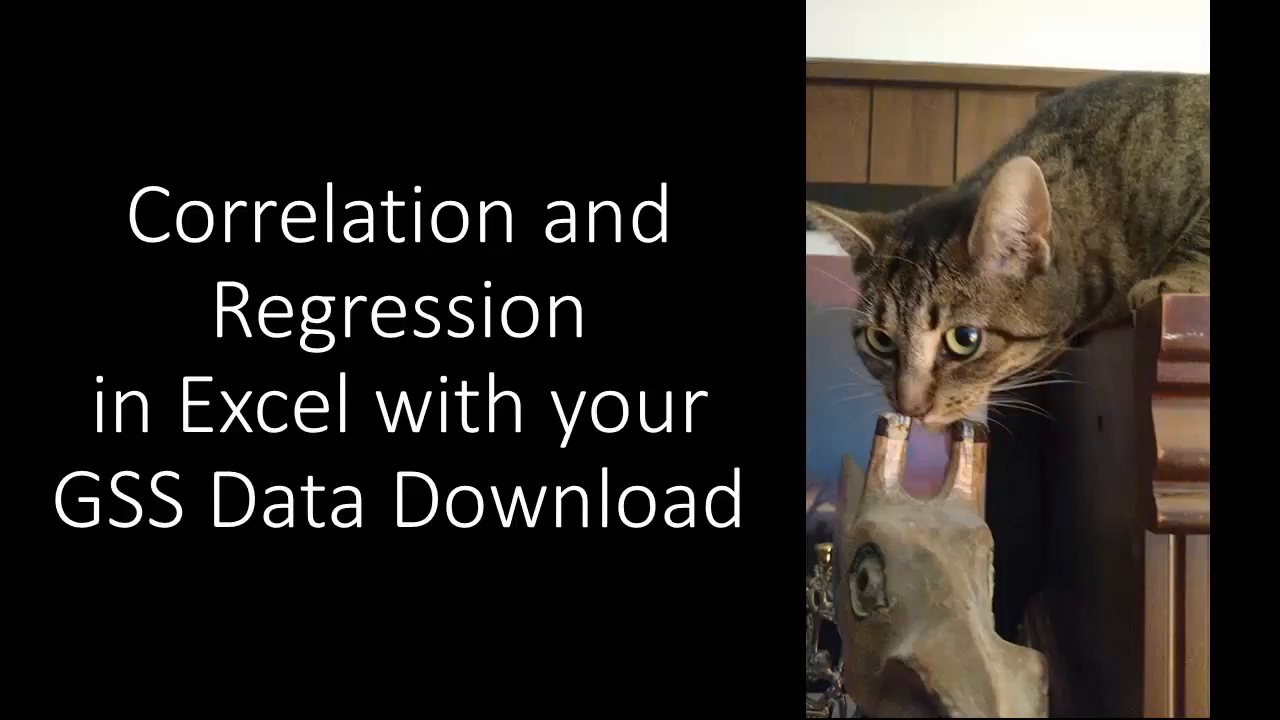